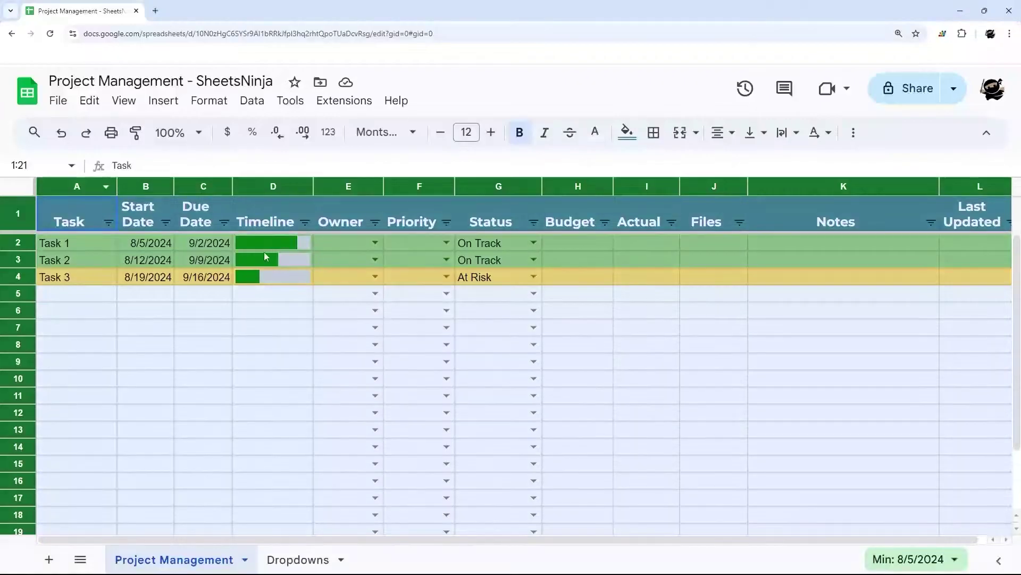
Check the Timeline sparkline in D2, then set Task 3's due date to 9/2/2024
left_click(273, 244)
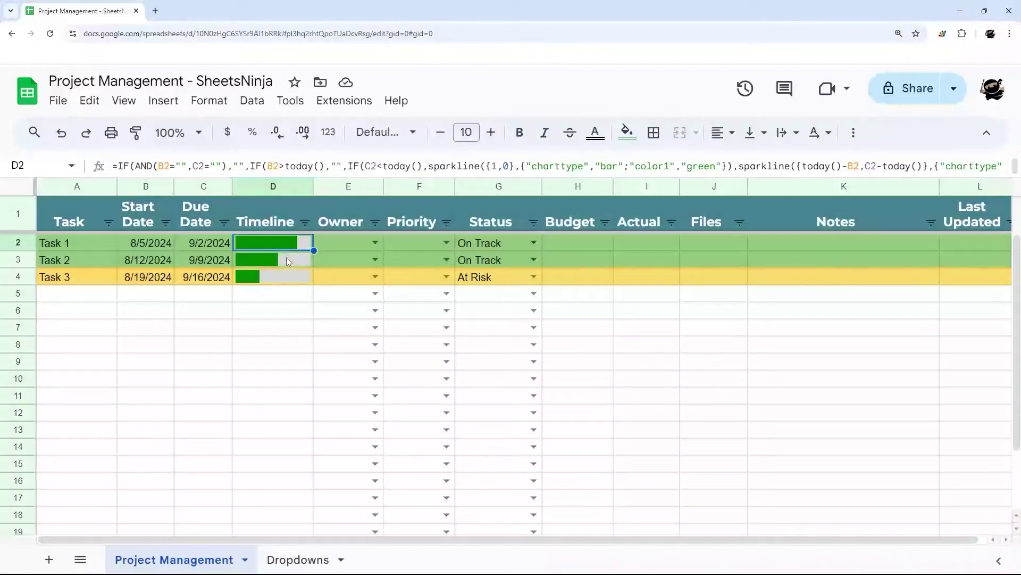
left_click_drag(286, 258, 285, 417)
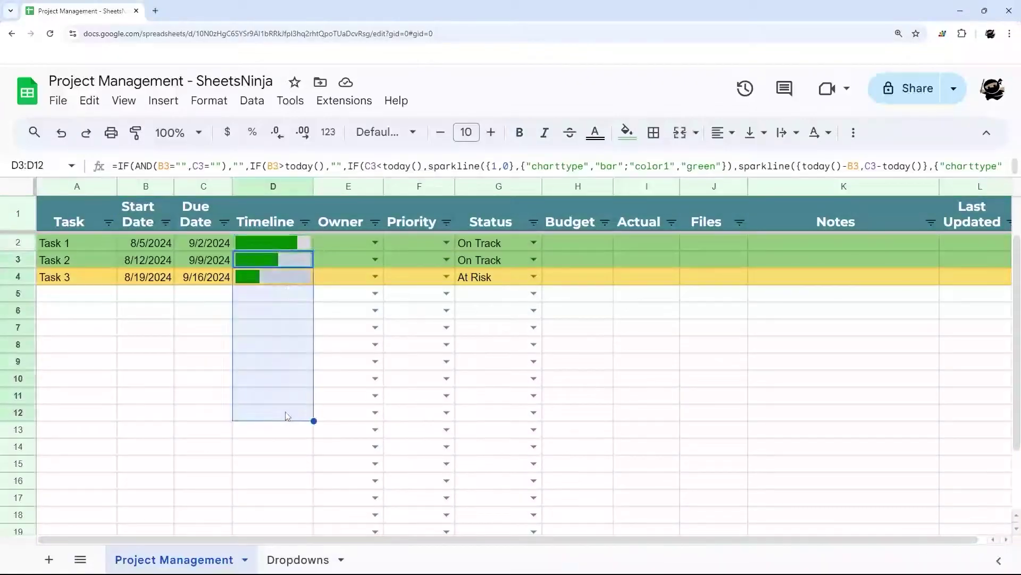
double_click(198, 281)
left_click(155, 372)
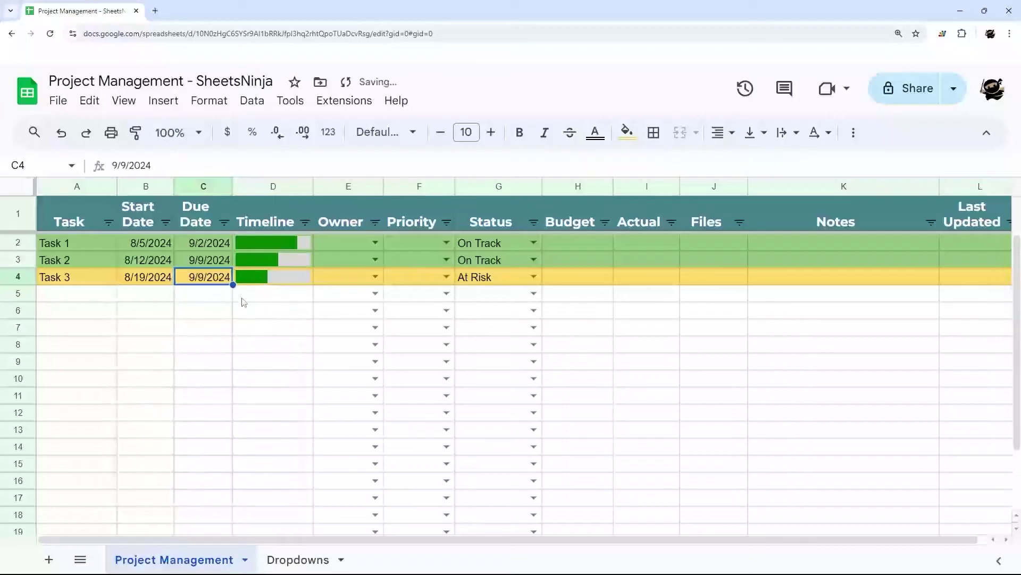
double_click(208, 283)
left_click(157, 352)
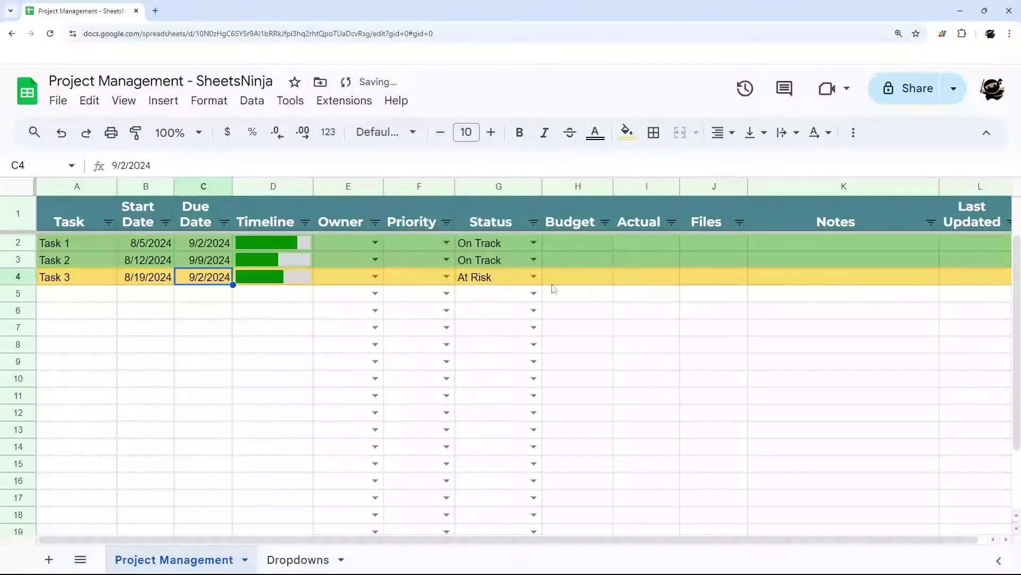
Try row 5's Status options To Be Started, At Risk, Off Track, On Hold, Cancelled, then clear G5
left_click(534, 294)
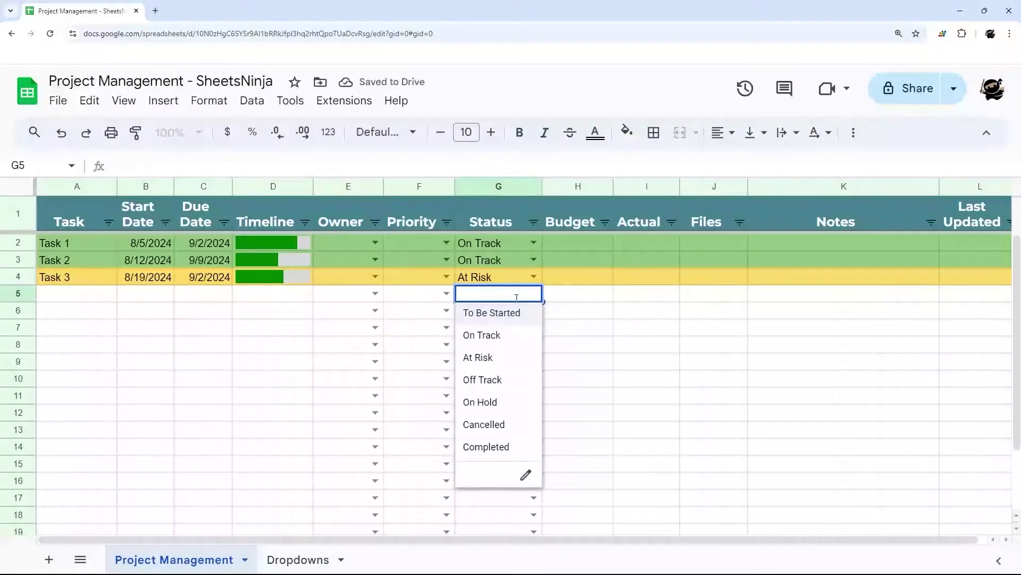
left_click(512, 314)
left_click(533, 293)
left_click(492, 357)
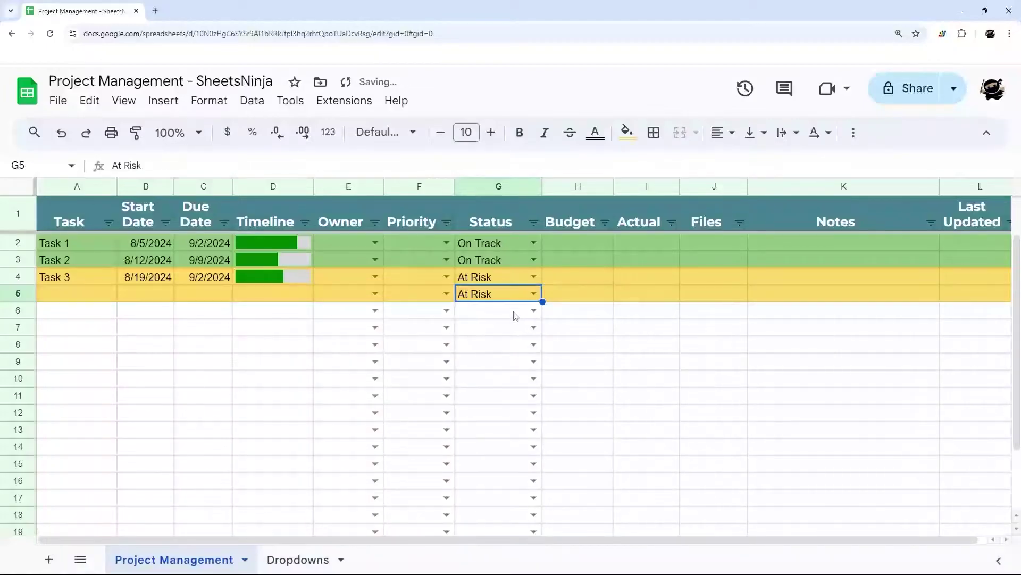
left_click(533, 294)
left_click(488, 379)
left_click(533, 293)
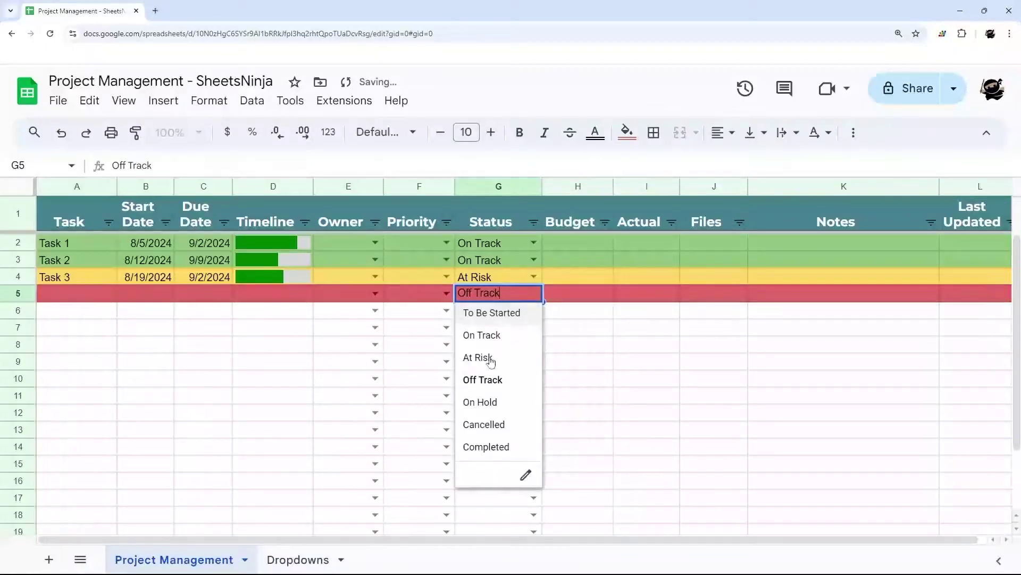
left_click(495, 401)
left_click(534, 293)
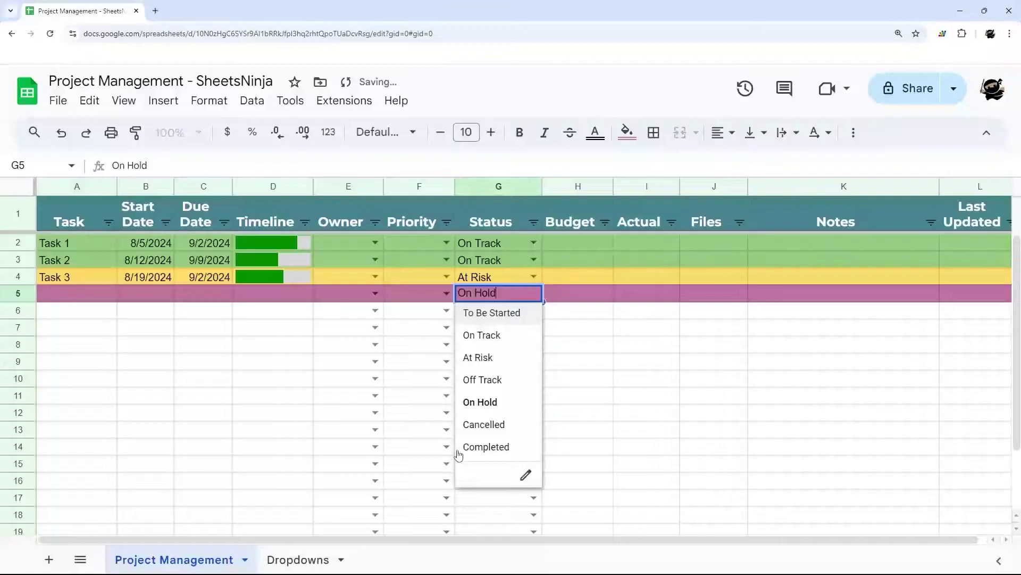
left_click(490, 424)
key("Delete")
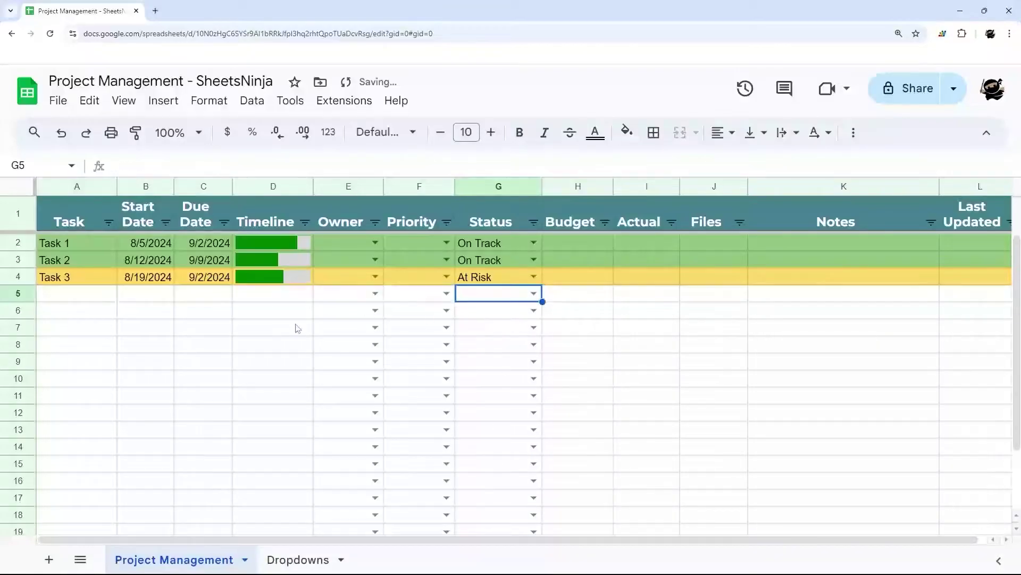
Inspect row 5's date pickers, Owner and Priority choices, Budget, Files and Last Updated cells, leaving them empty
double_click(160, 296)
double_click(177, 295)
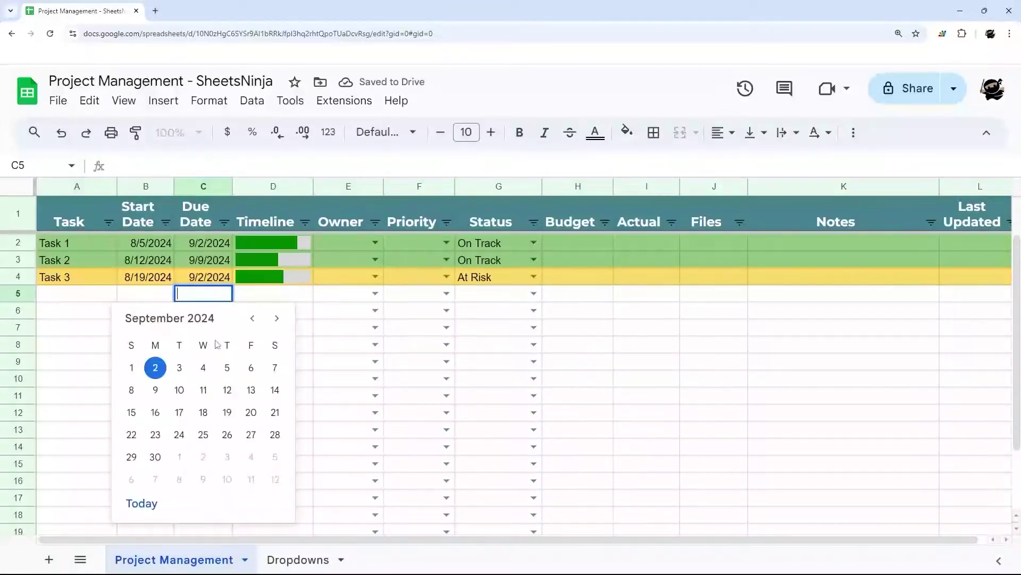
left_click(375, 293)
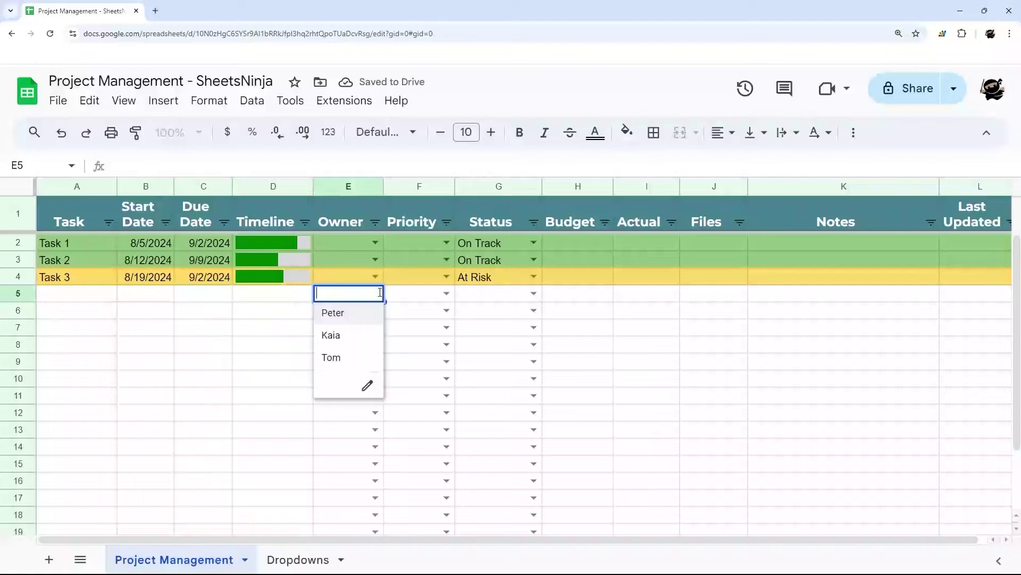
left_click(450, 295)
left_click_drag(598, 291, 652, 301)
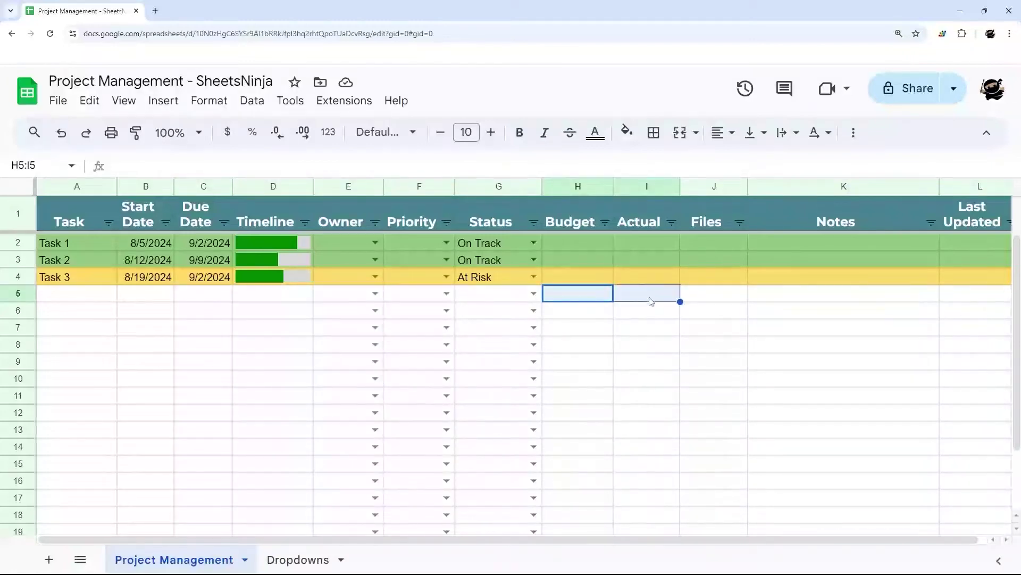
left_click(732, 297)
type("@")
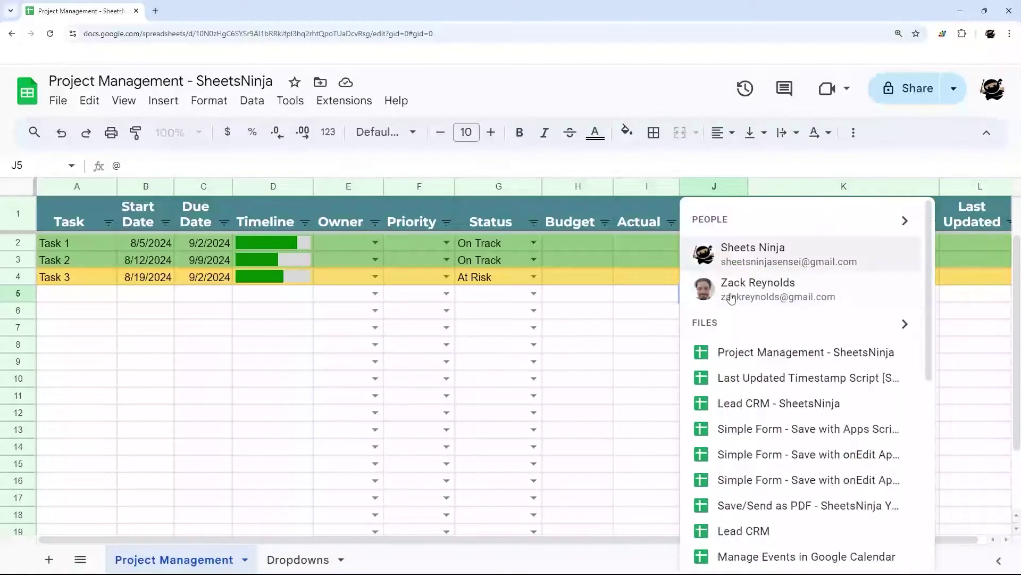
key("Escape")
key("Escape")
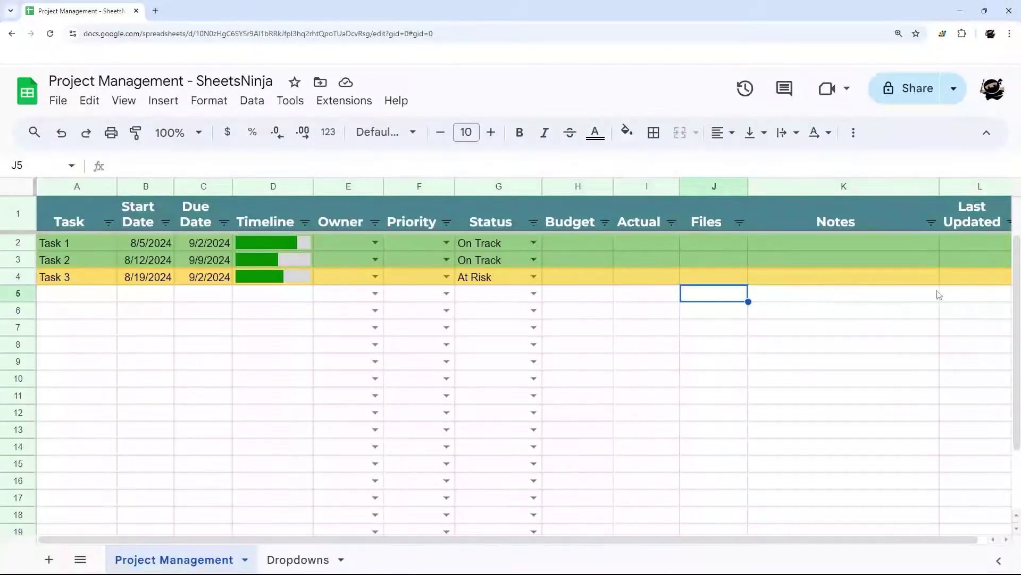
double_click(958, 294)
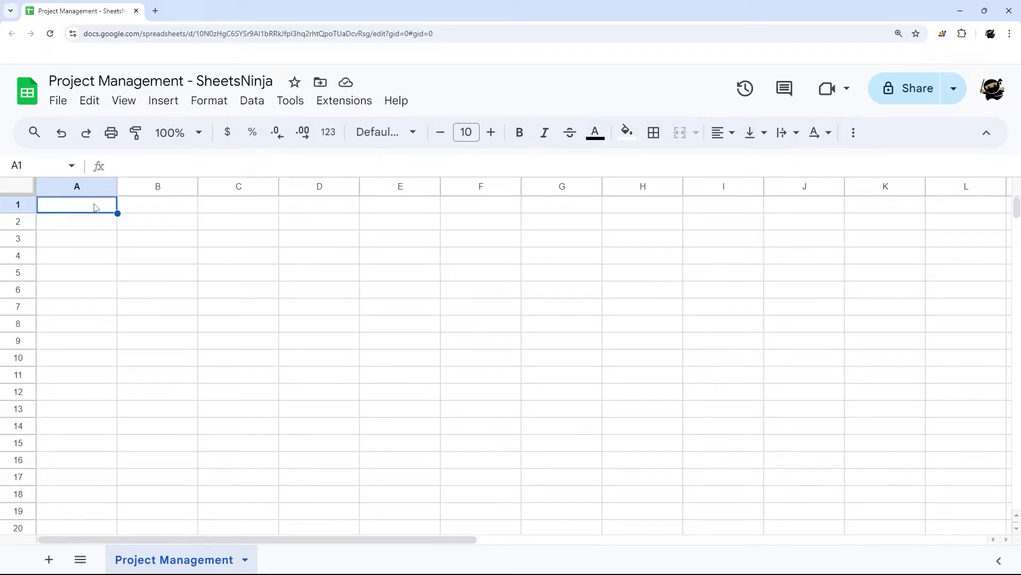
Enter headers Task, Start Date, Due Date, Timeline, Owner, Priority, Status, Budget, Actual, Files, Notes, Last Updated in A1:L1
type("Task")
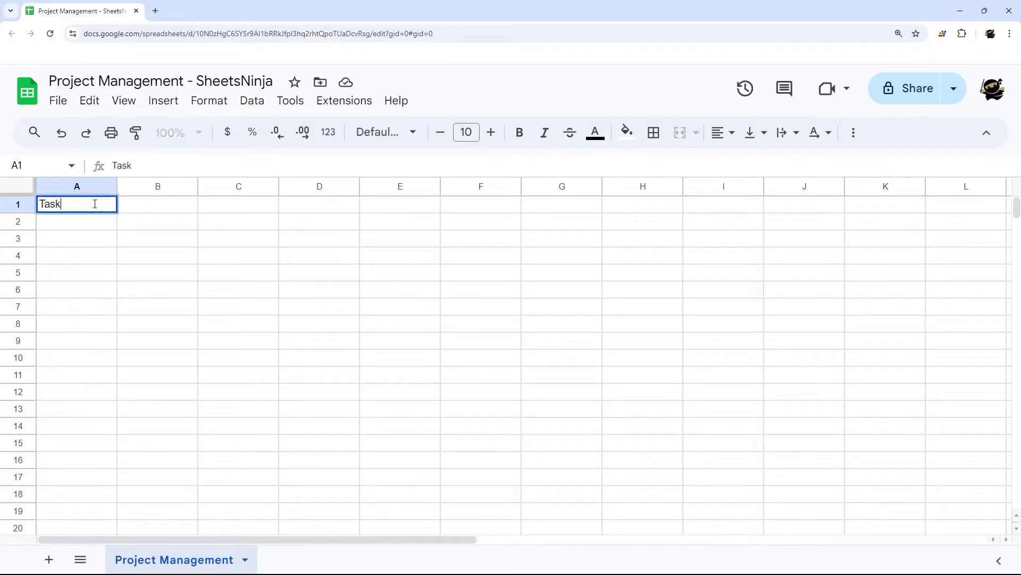
key("Tab")
type("D")
type("Start ")
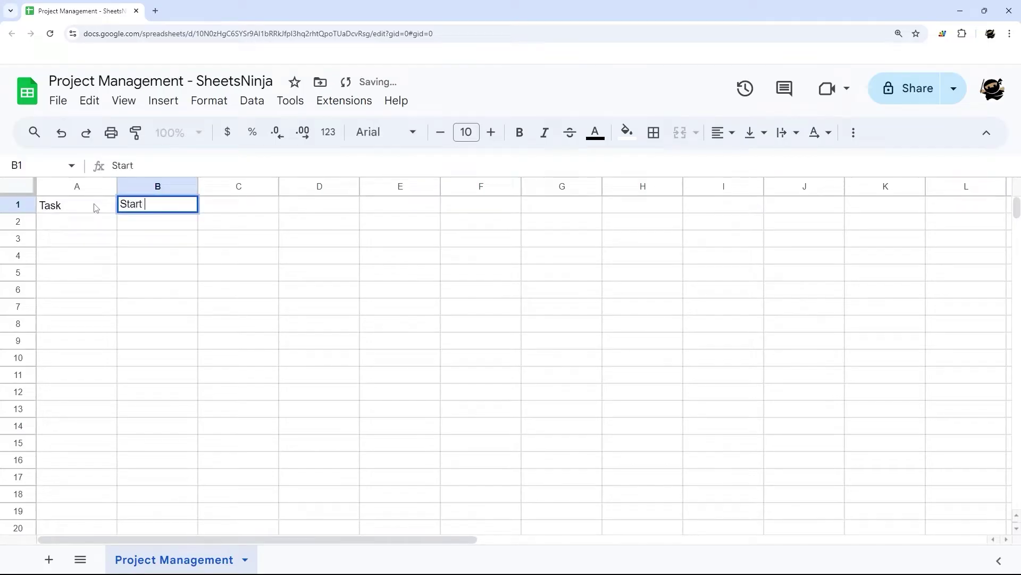
type("Date")
key("Tab")
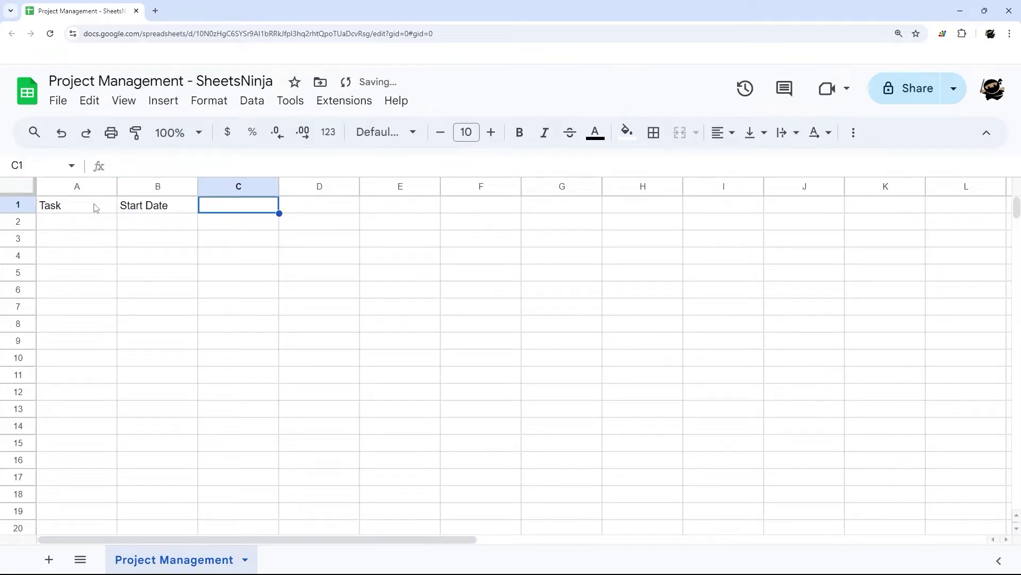
type("Due Date")
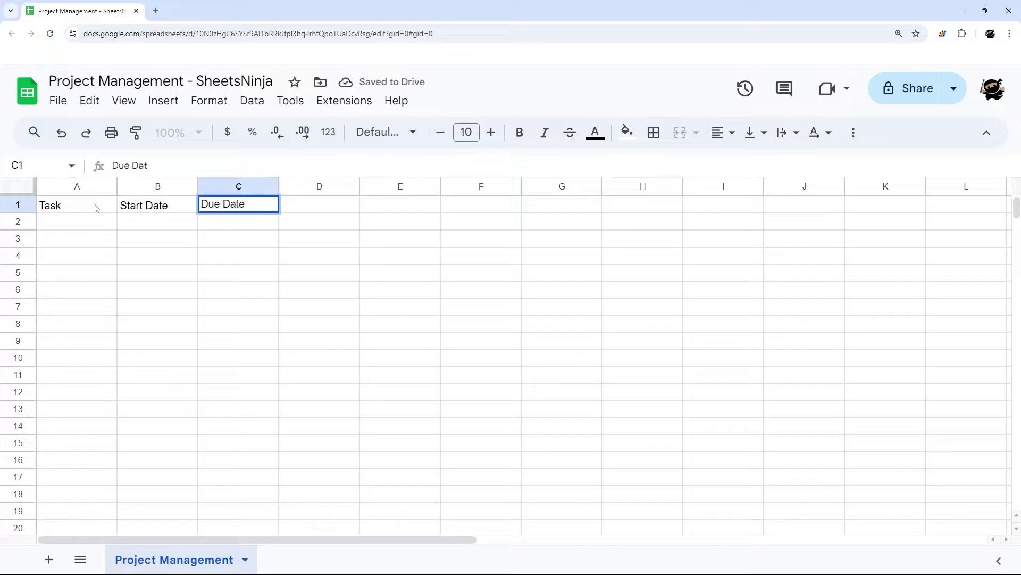
key("Tab")
type("Timeline")
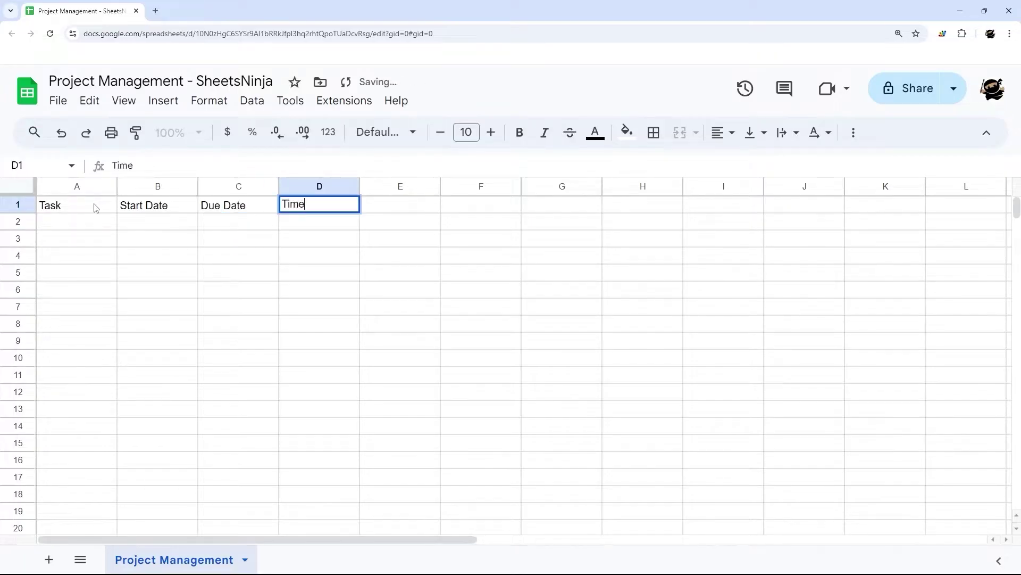
key("Tab")
type("Owner")
key("Tab")
type("Priority")
key("Tab")
type("Status\tBud")
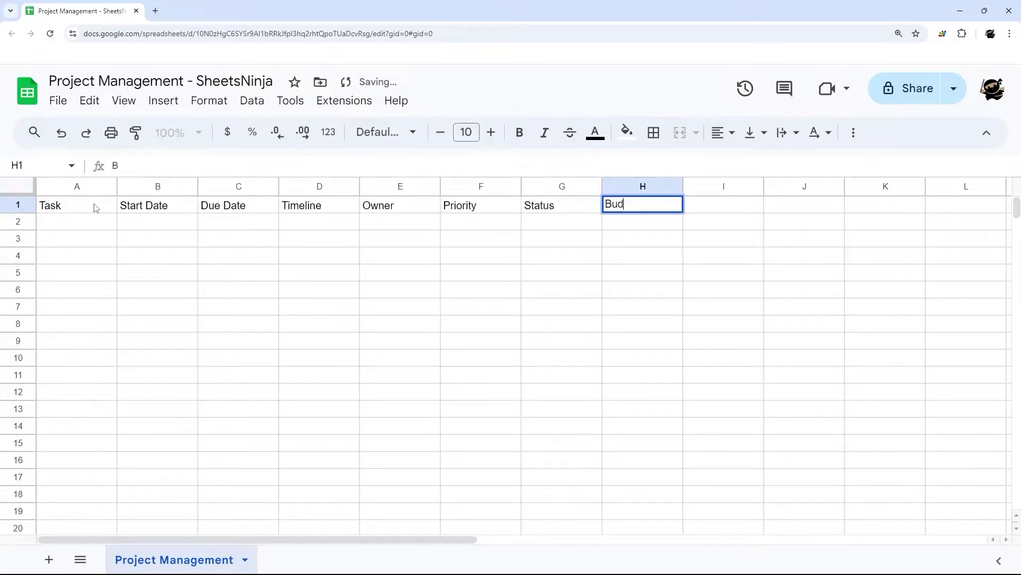
type("get\tActual\tFiles\tNotes\tLast Updated")
key("Return")
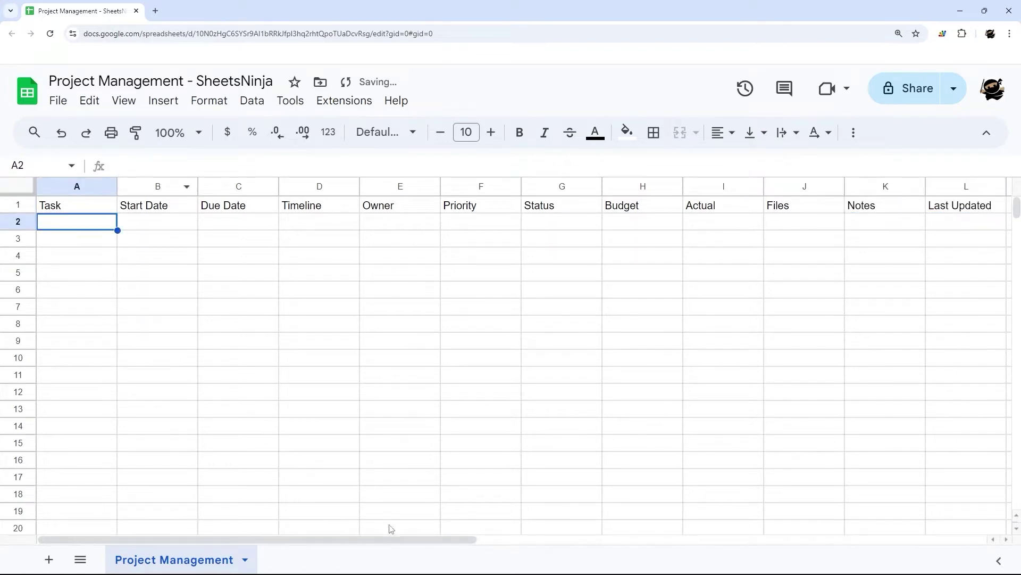
Select the empty columns M through Z and delete them
left_click_drag(397, 541, 654, 546)
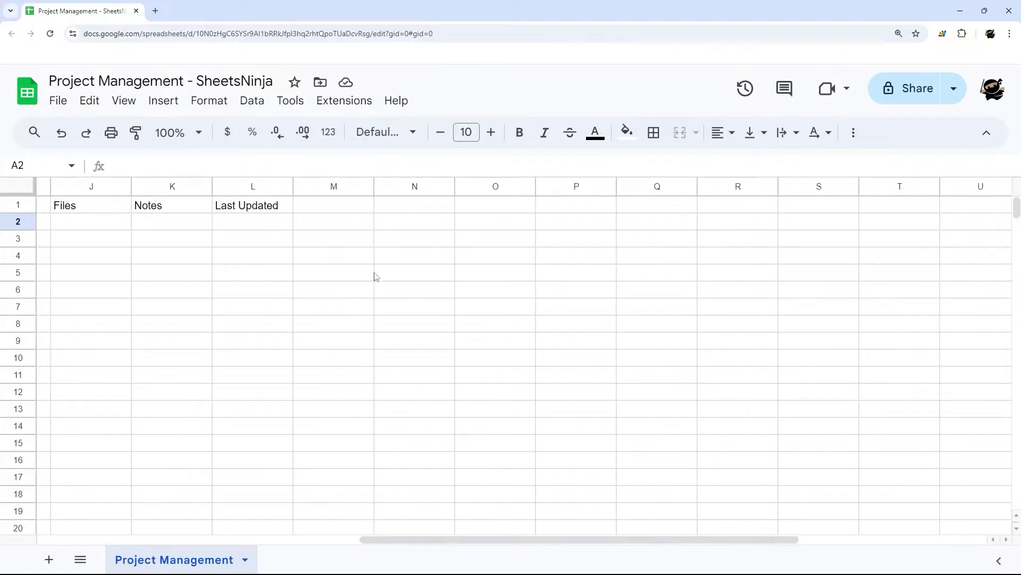
left_click_drag(332, 188, 1017, 194)
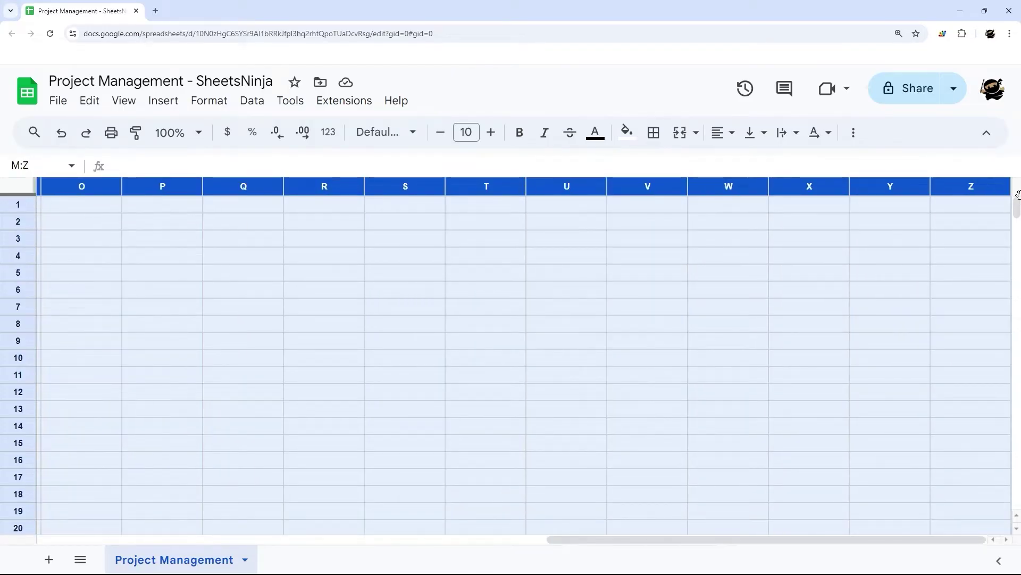
right_click(497, 189)
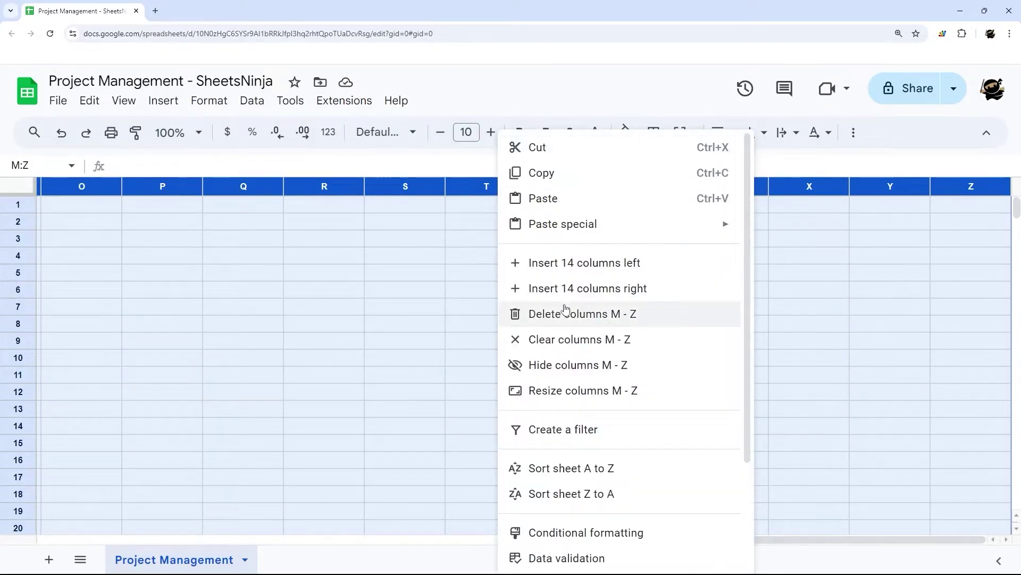
left_click(567, 314)
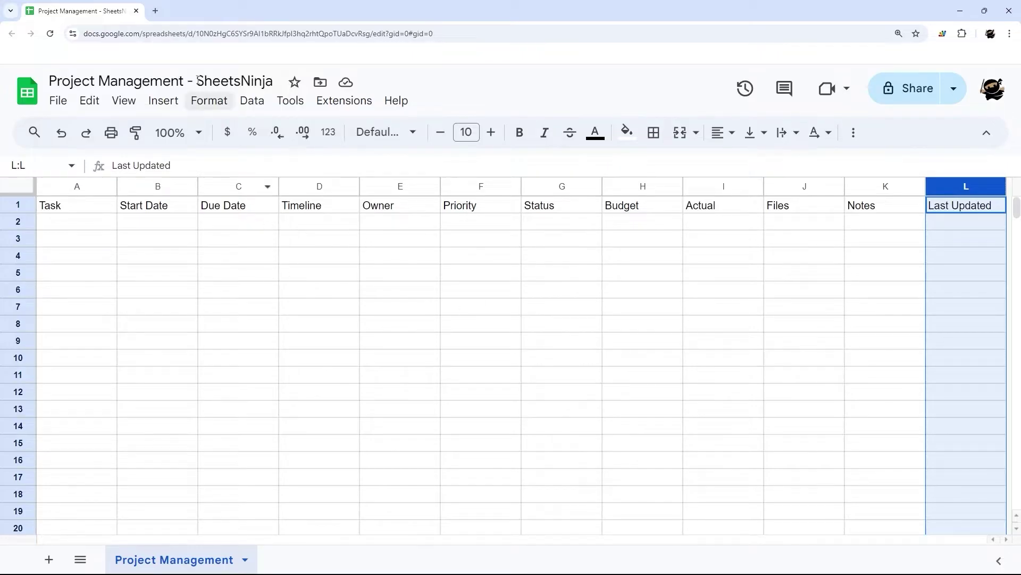
Check the sheet's zoom levels and the browser zoom setting, then close the menus
left_click(197, 132)
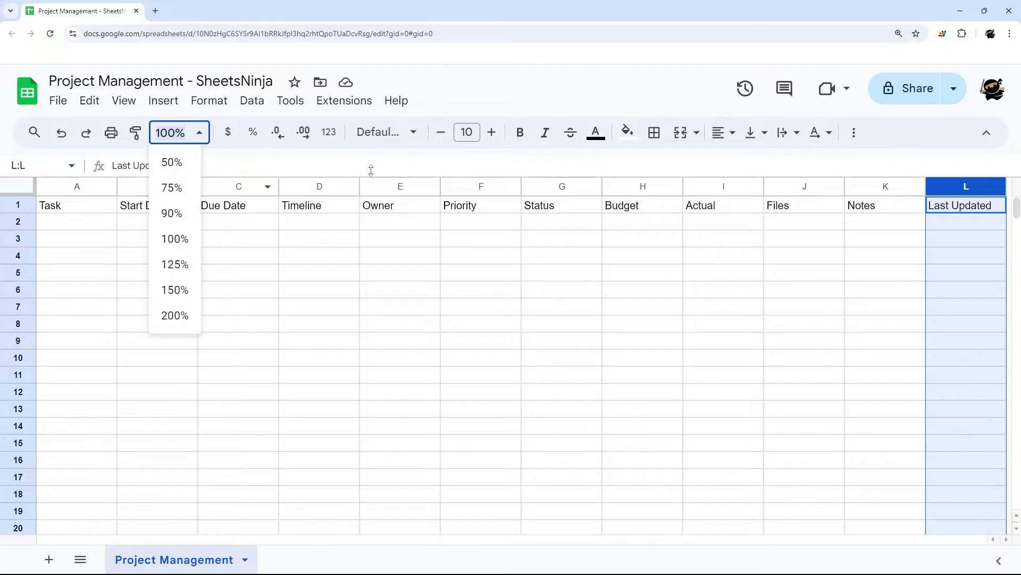
left_click(1009, 33)
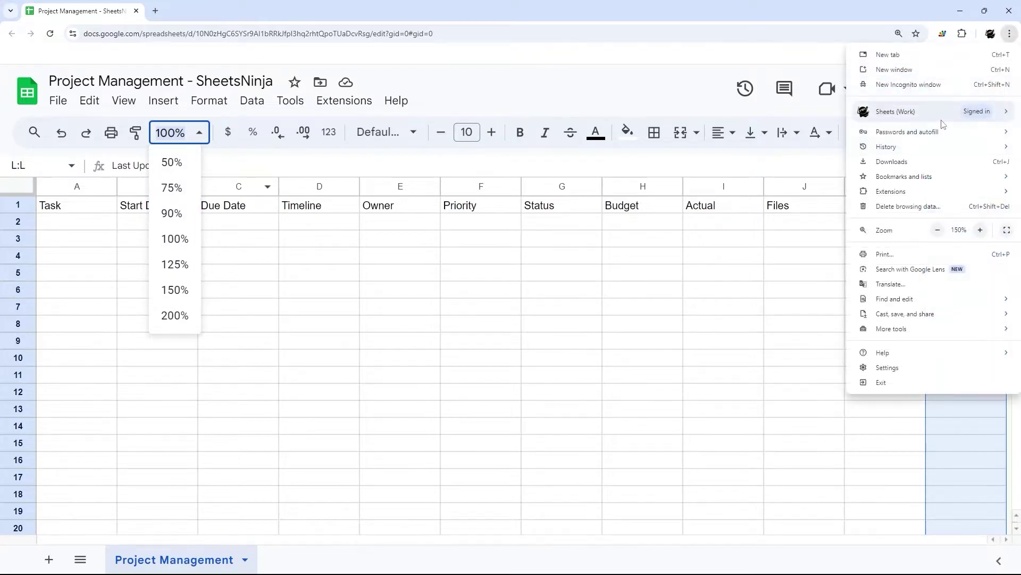
left_click(619, 398)
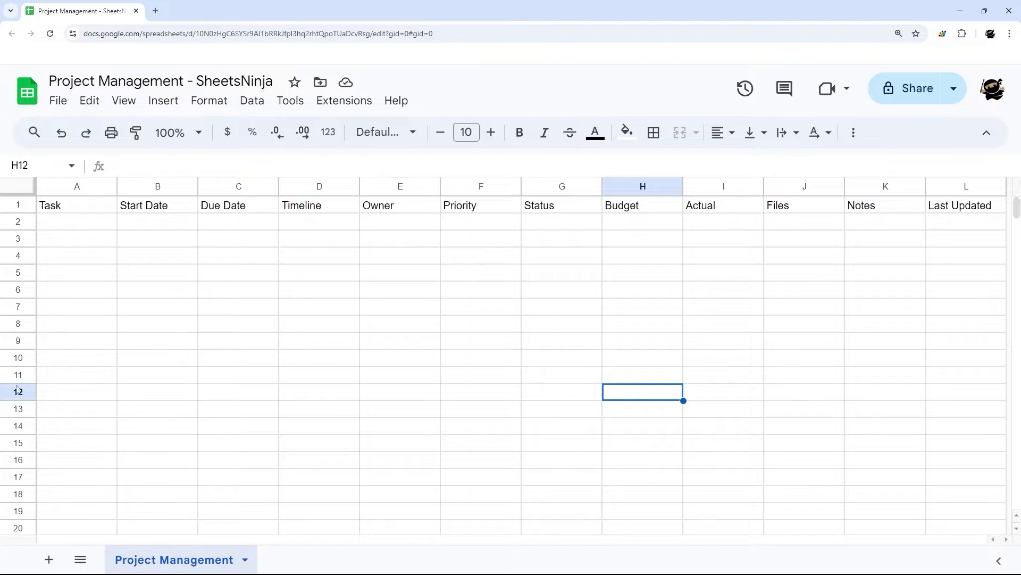
Select rows 22 through 1000 and delete them
scroll(29, 500, "down", 1)
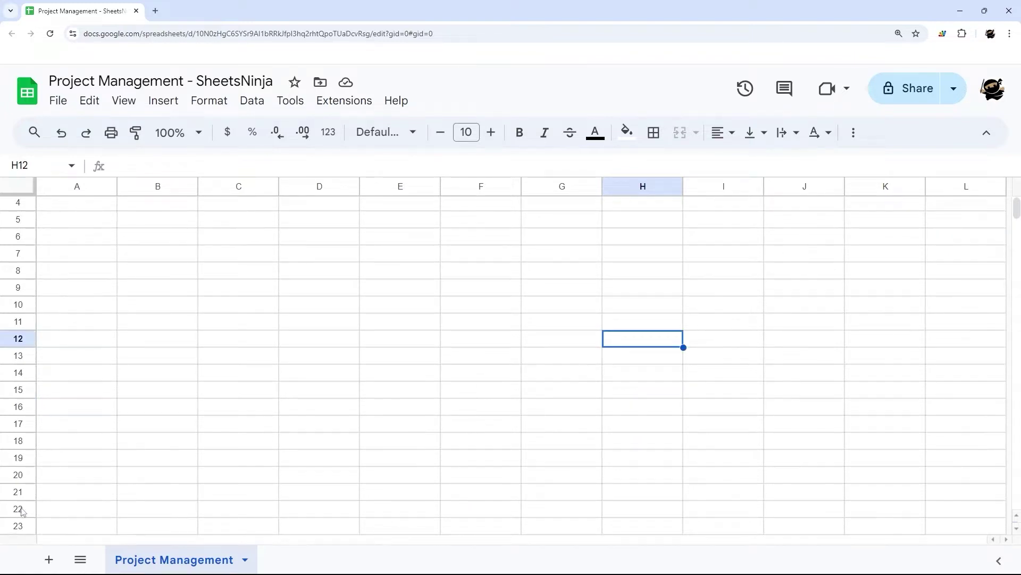
left_click(19, 510)
left_click(46, 458)
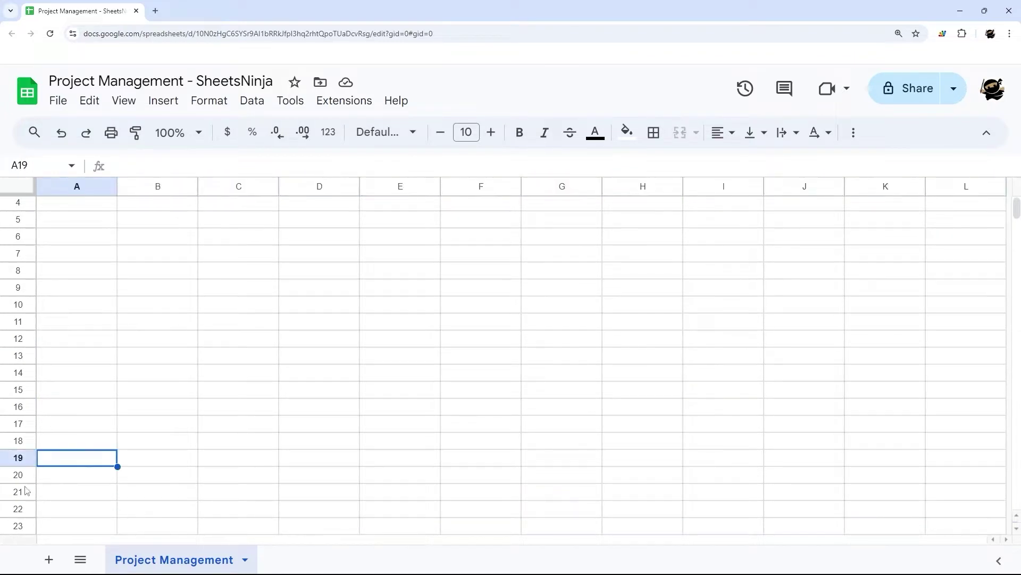
left_click_drag(18, 508, 29, 400)
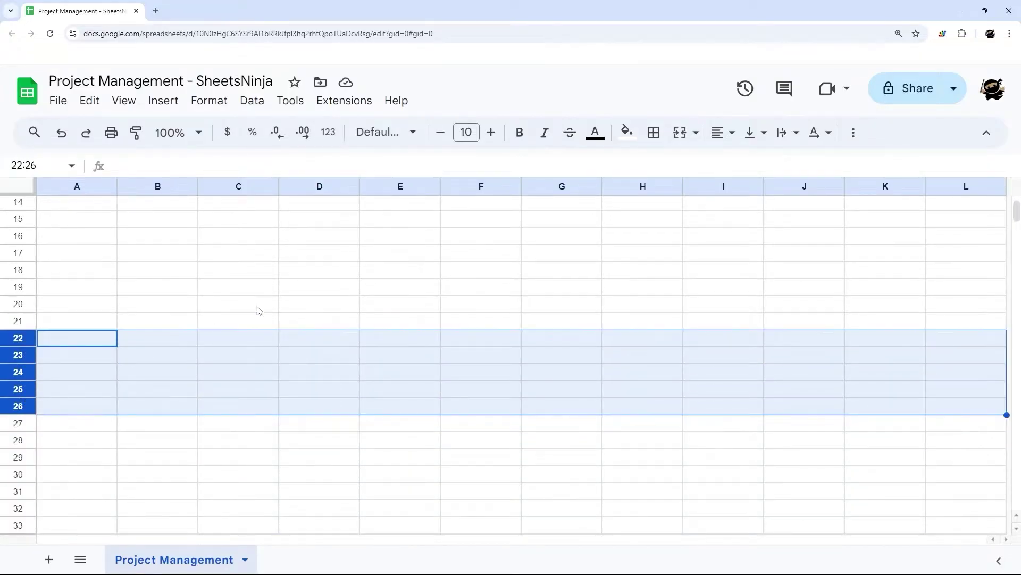
left_click(251, 322)
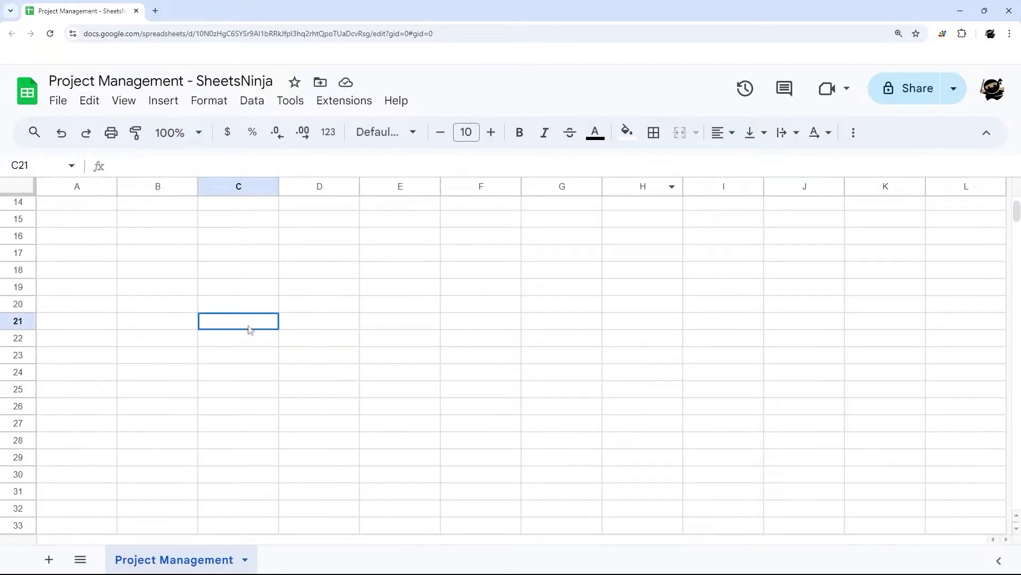
left_click(19, 338)
scroll(64, 344, "down", 20)
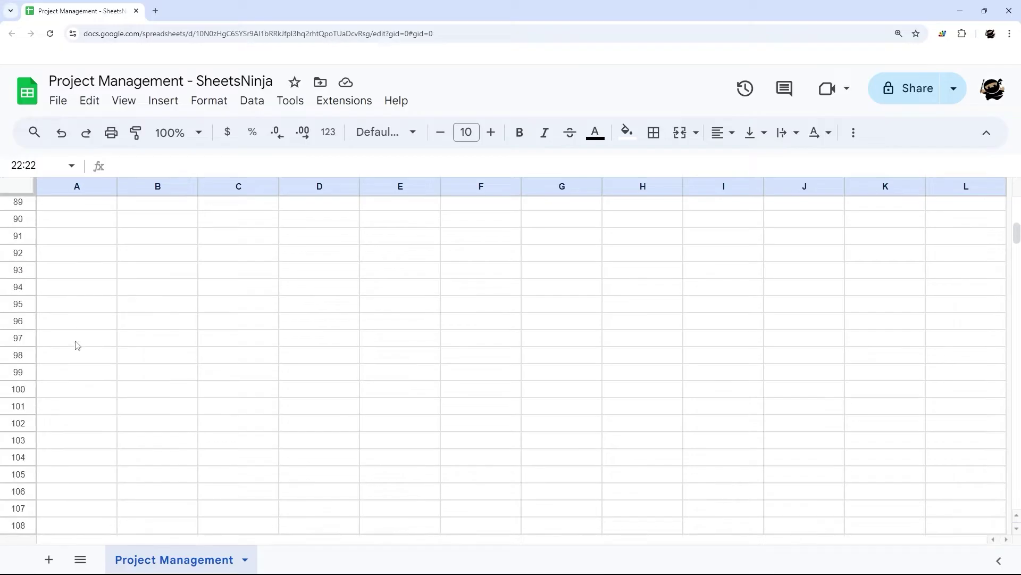
scroll(86, 360, "down", 20)
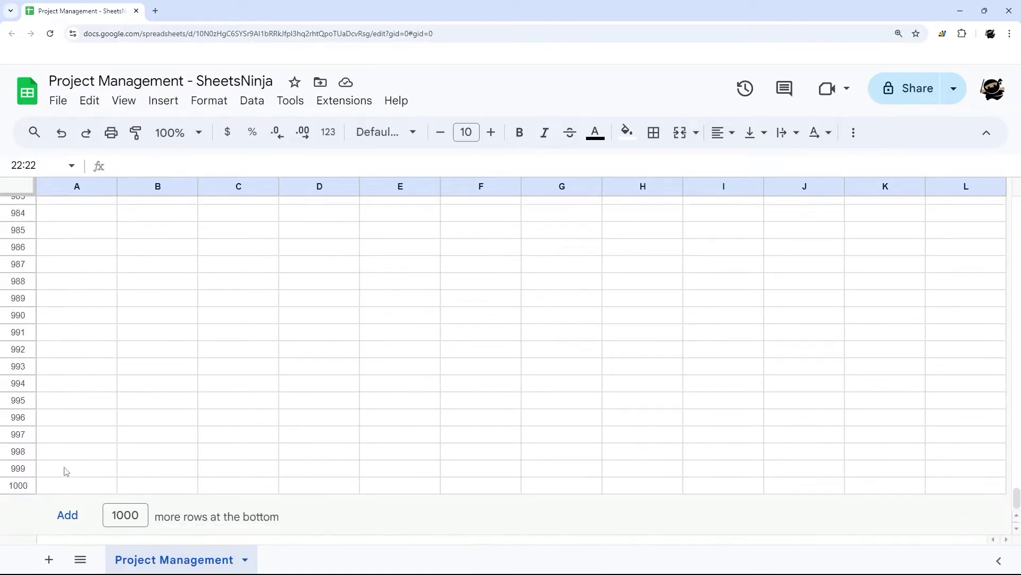
left_click(18, 486, "shift")
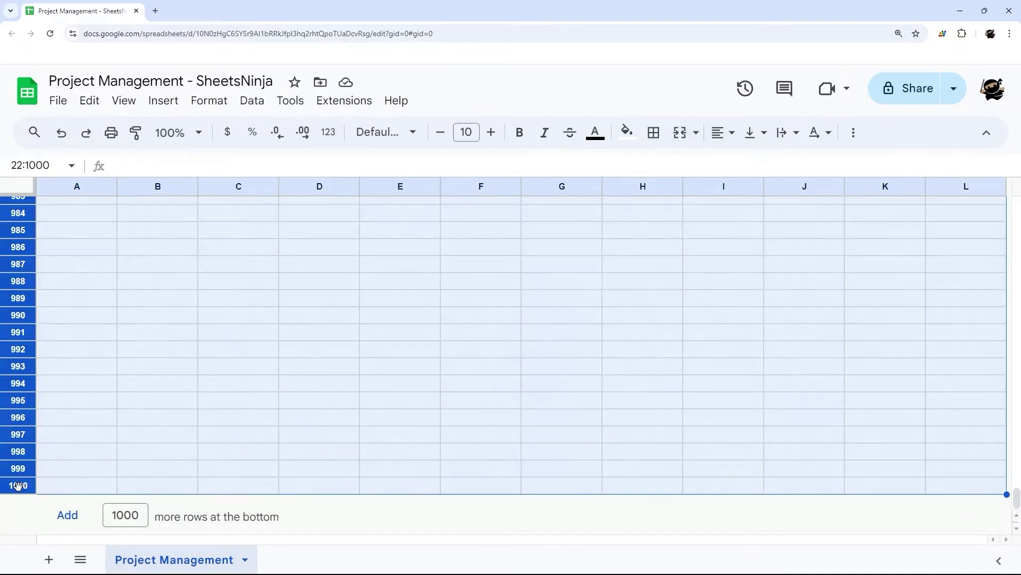
right_click(15, 339)
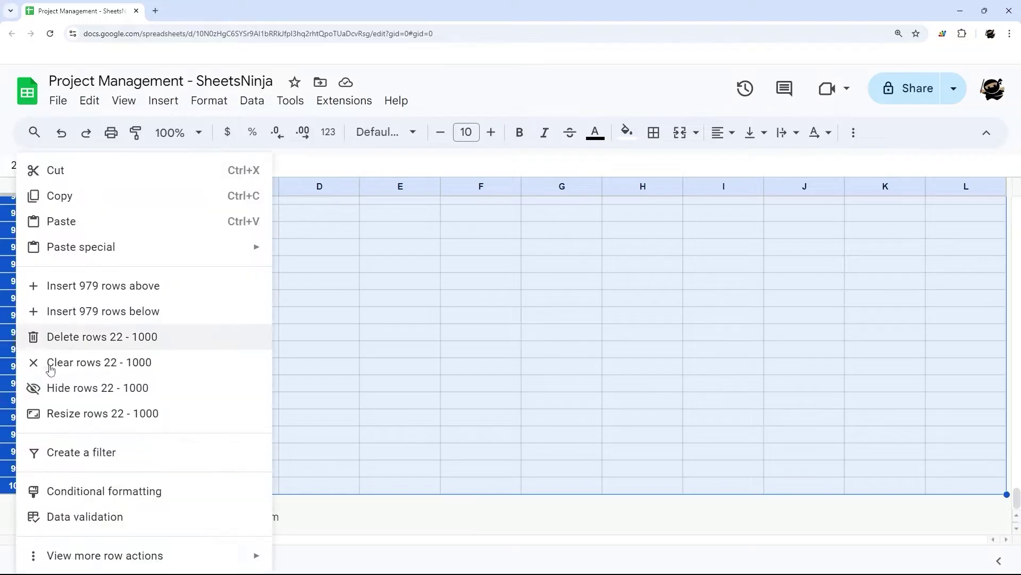
left_click(85, 343)
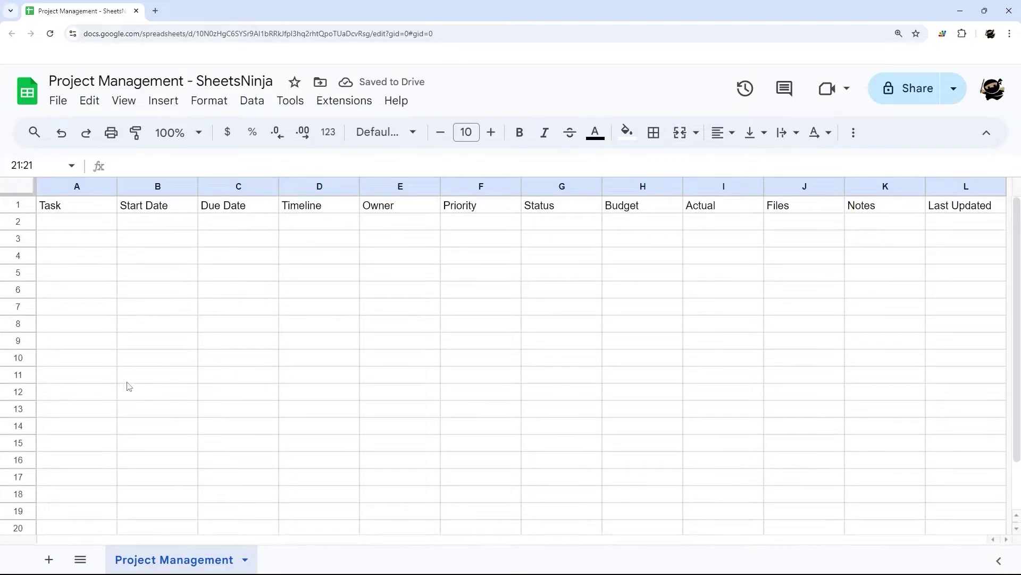
Add 10 more rows from the footer, then view the row actions for rows 14–18
scroll(113, 404, "down", 2)
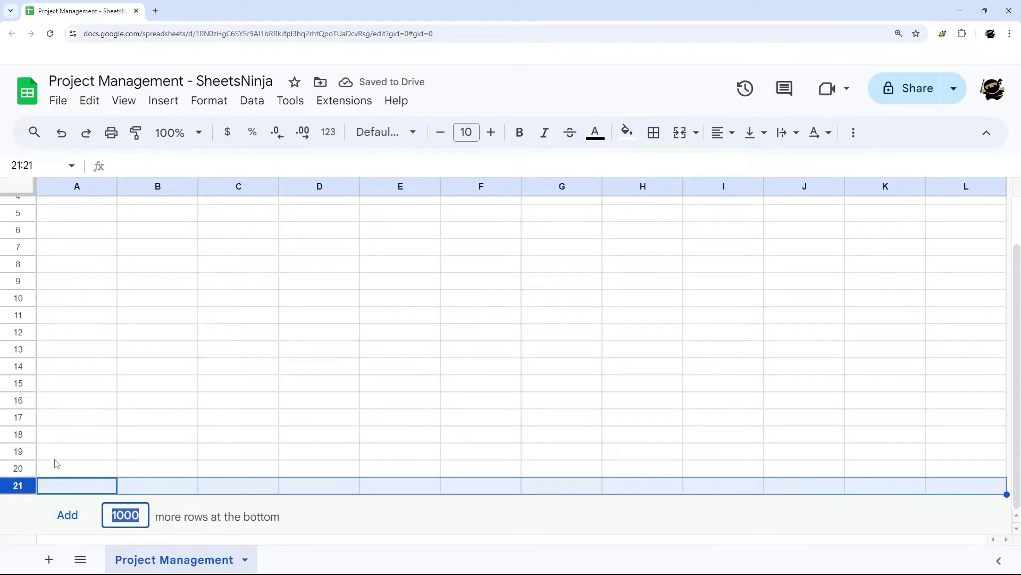
type("10")
key("Return")
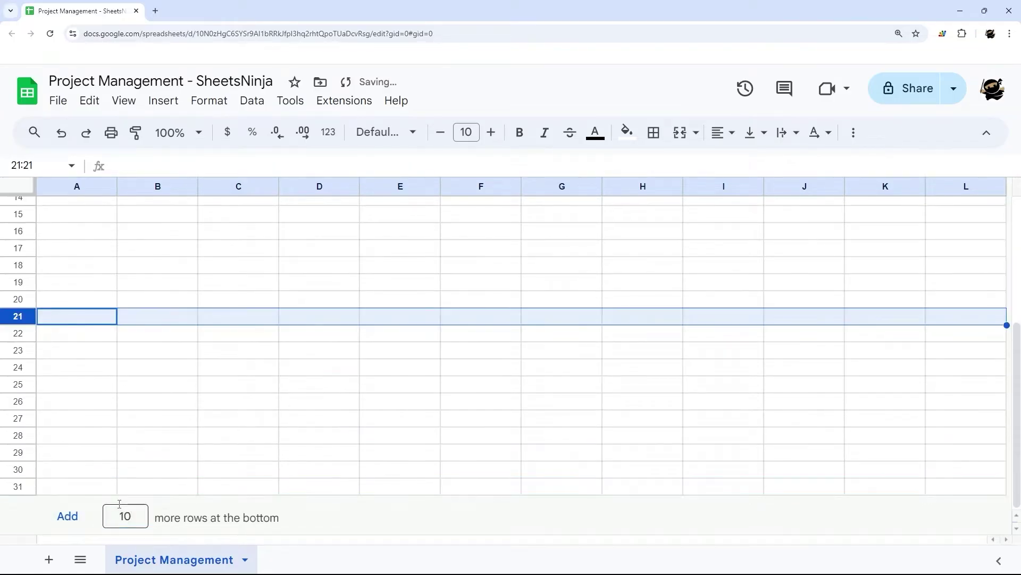
scroll(18, 386, "up", 3)
left_click_drag(18, 366, 18, 434)
right_click(18, 434)
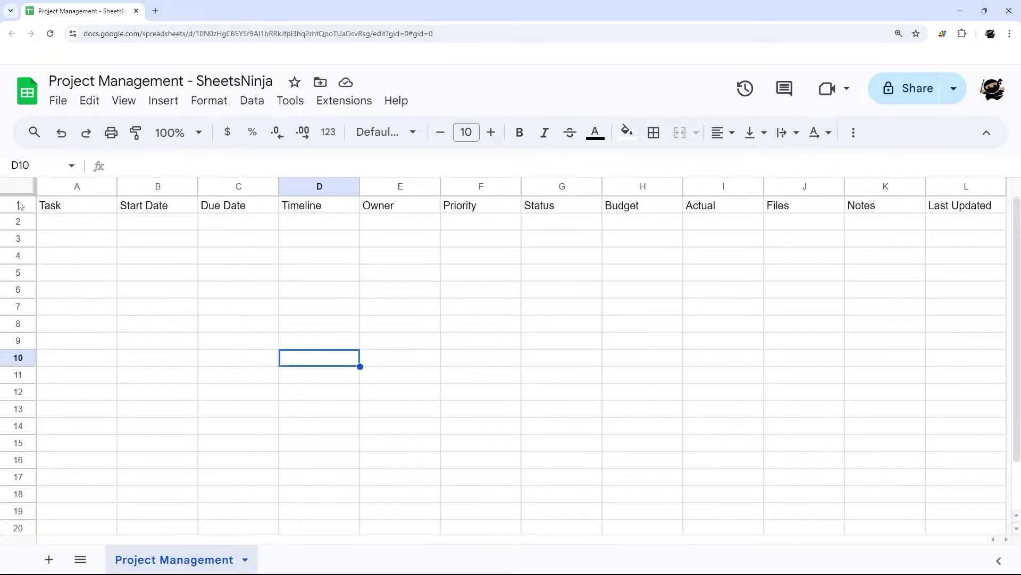
left_click(18, 205)
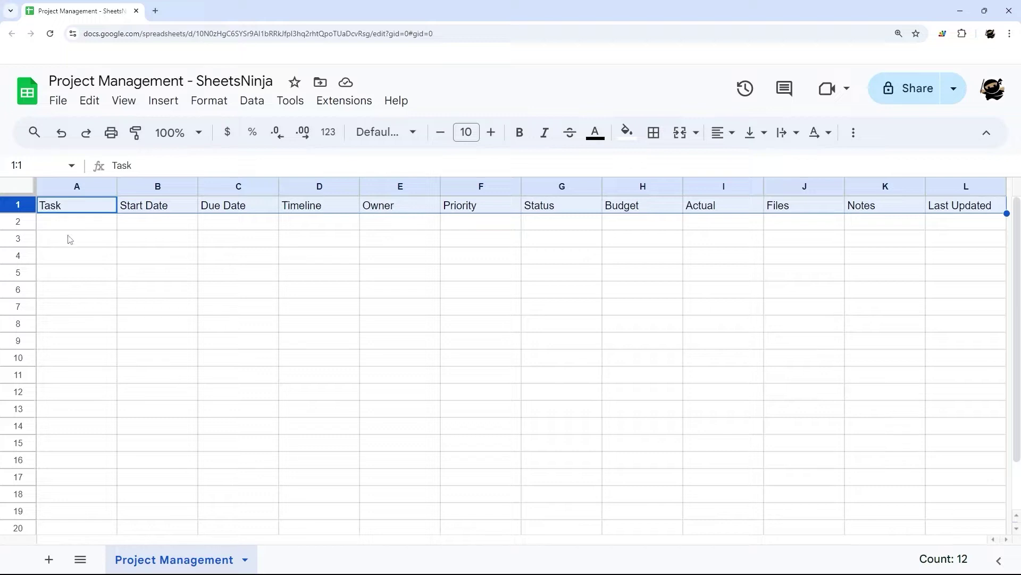
Style row 1 with dark teal fill and white, bold, centred Montserrat text at size 12
left_click(627, 133)
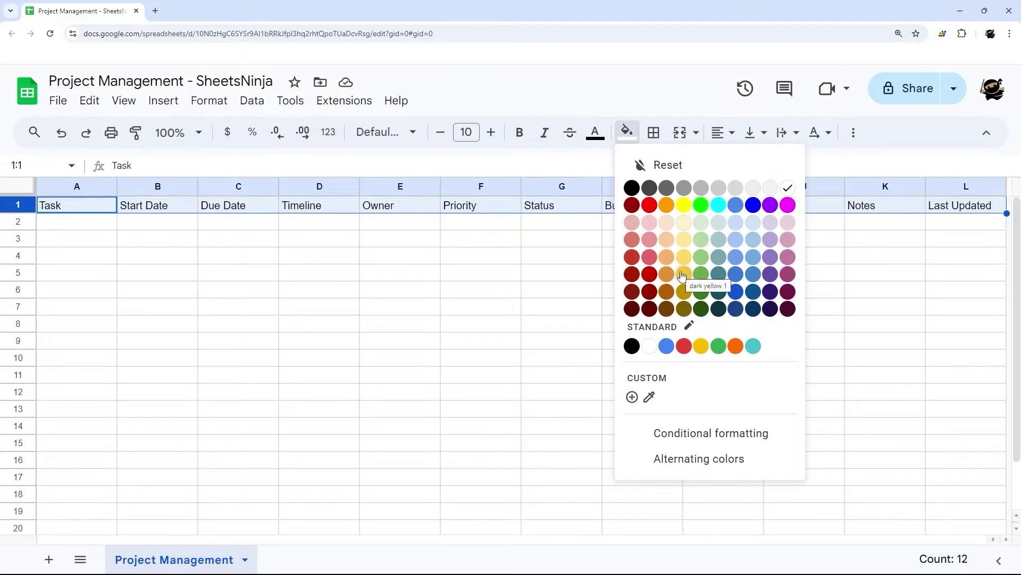
left_click(718, 277)
left_click(595, 133)
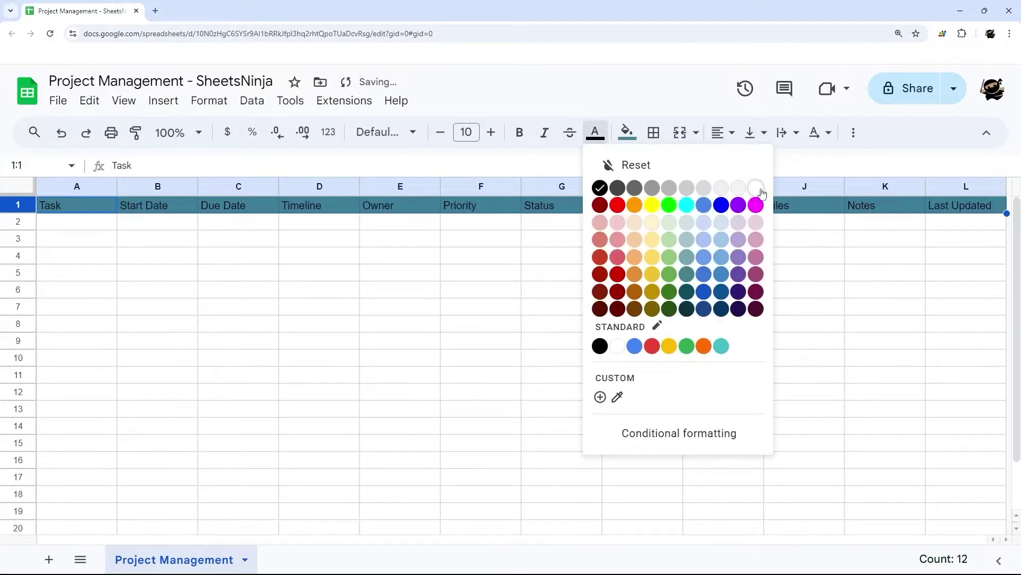
left_click(758, 191)
left_click(407, 135)
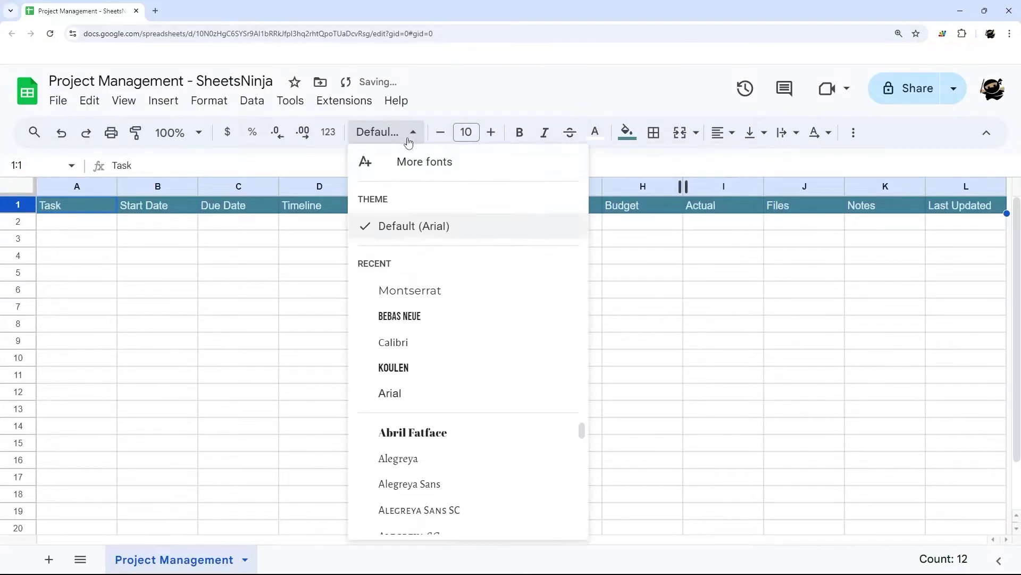
left_click(414, 292)
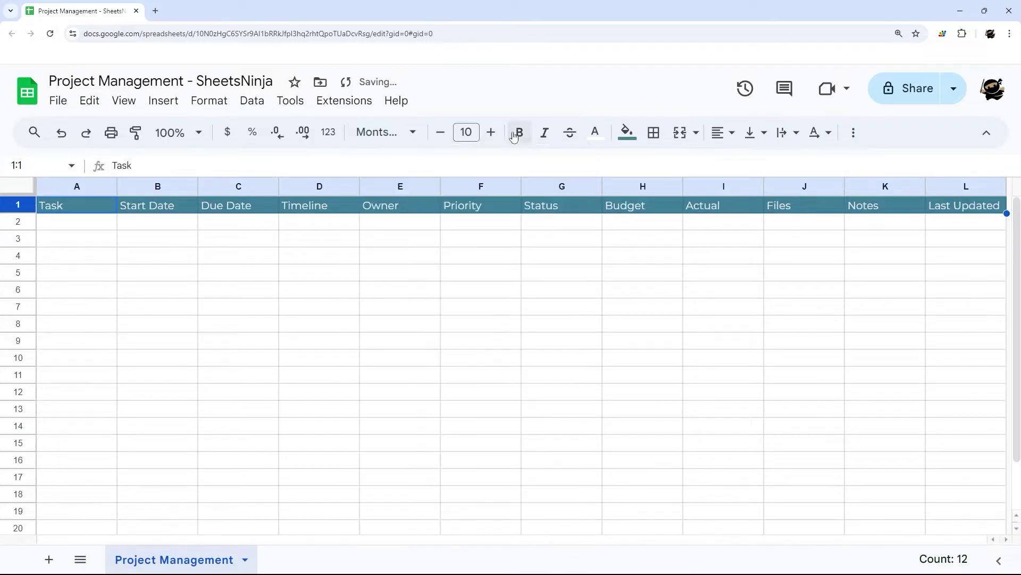
left_click(519, 133)
left_click(490, 133)
left_click(491, 132)
left_click(723, 133)
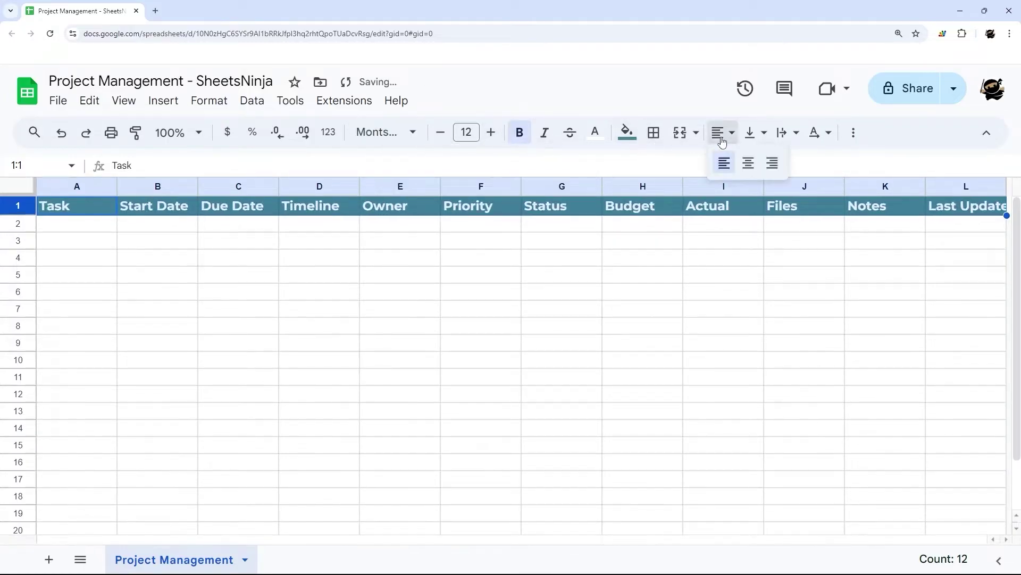
left_click(746, 164)
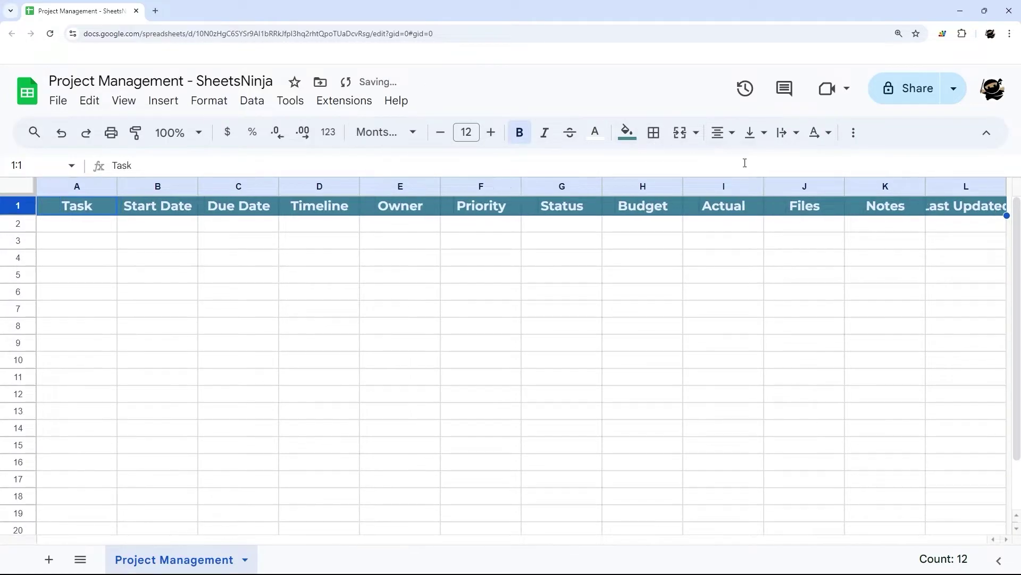
left_click(148, 246)
left_click(17, 187)
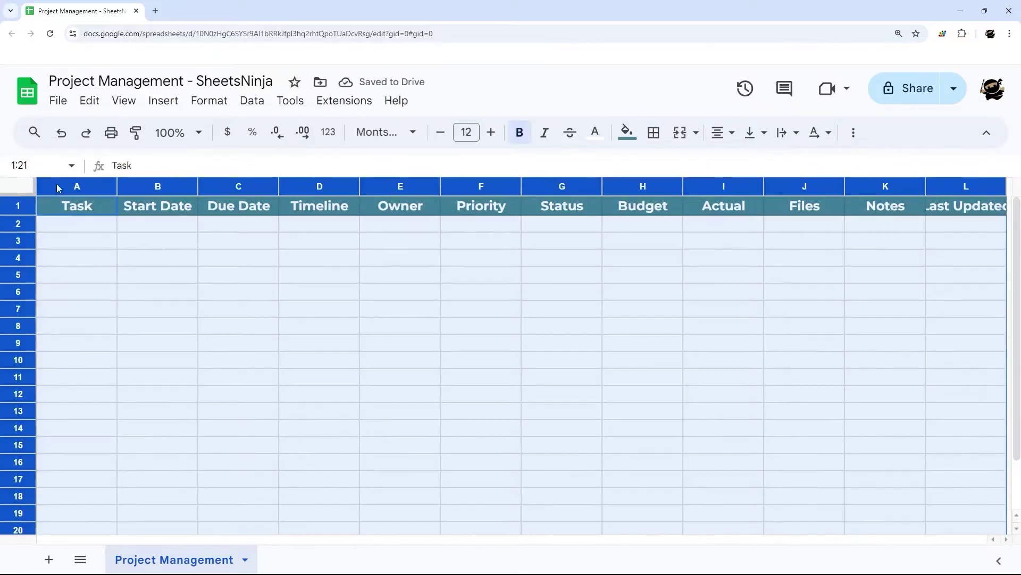
Create a filter on the header row and set row 1 text wrapping to Wrap
left_click(854, 136)
left_click(795, 164)
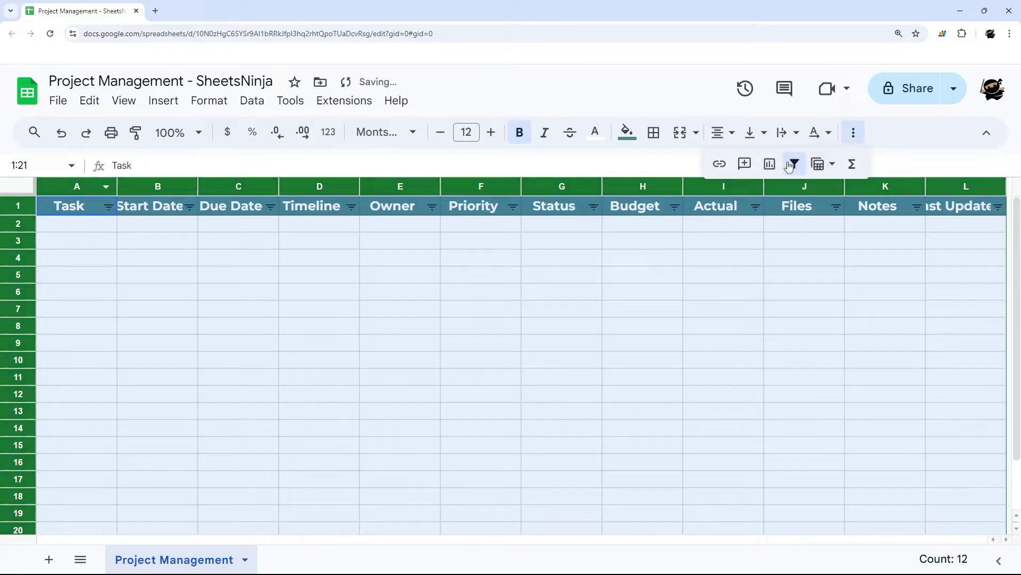
left_click(288, 318)
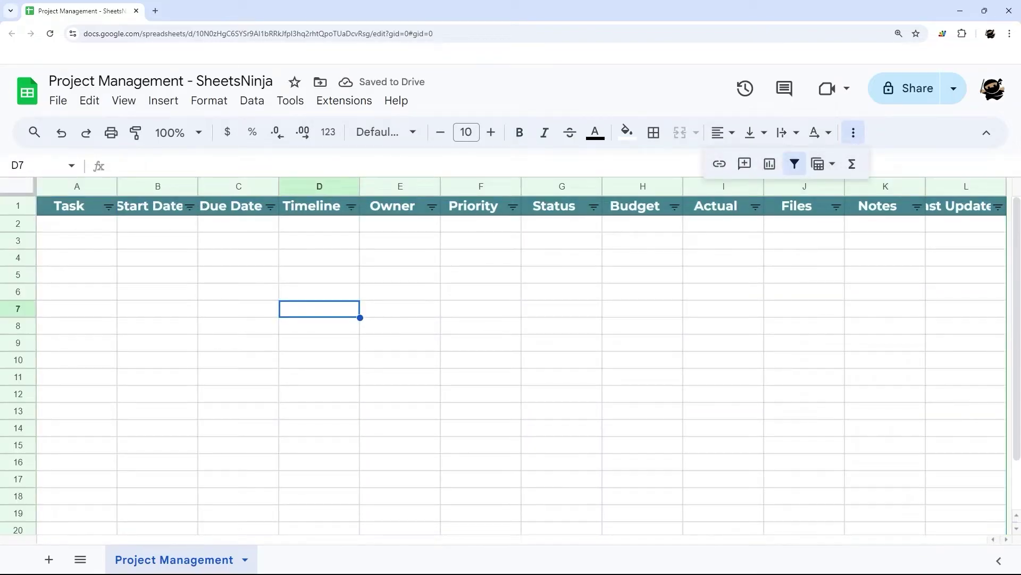
left_click(18, 206)
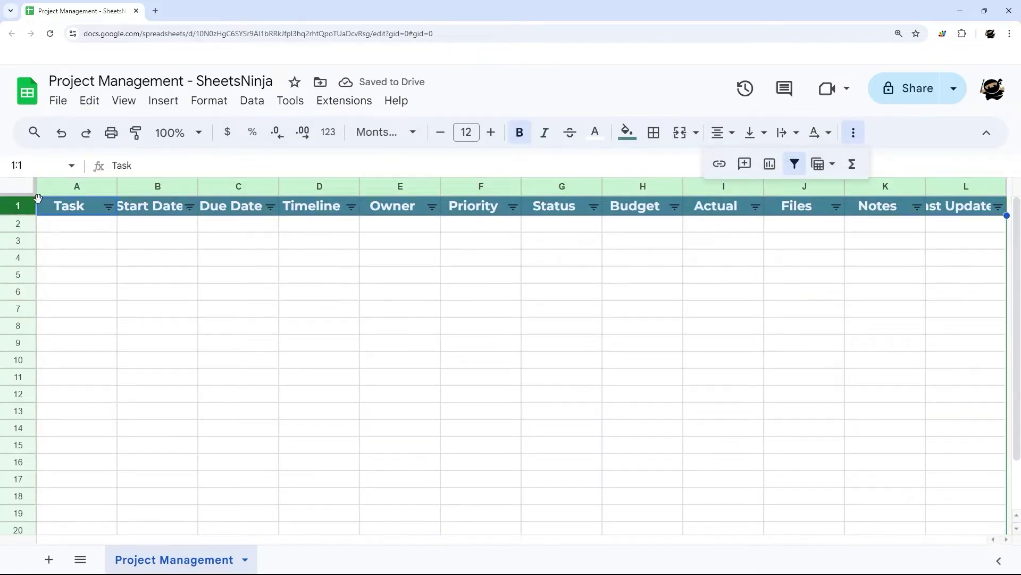
left_click(787, 133)
left_click(811, 164)
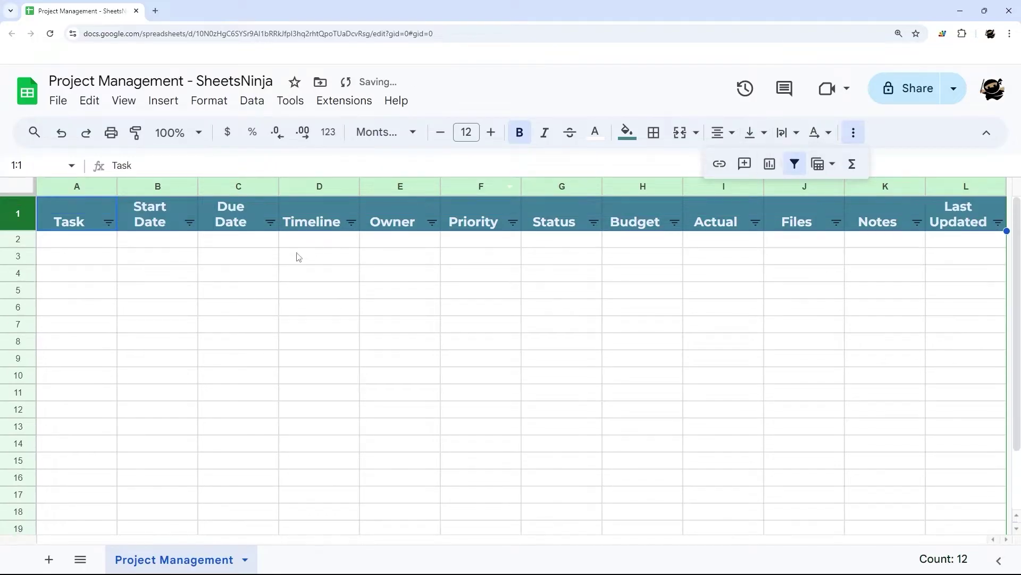
left_click(170, 257)
Narrow the Start Date through Files columns and widen the Notes column
left_click(165, 214)
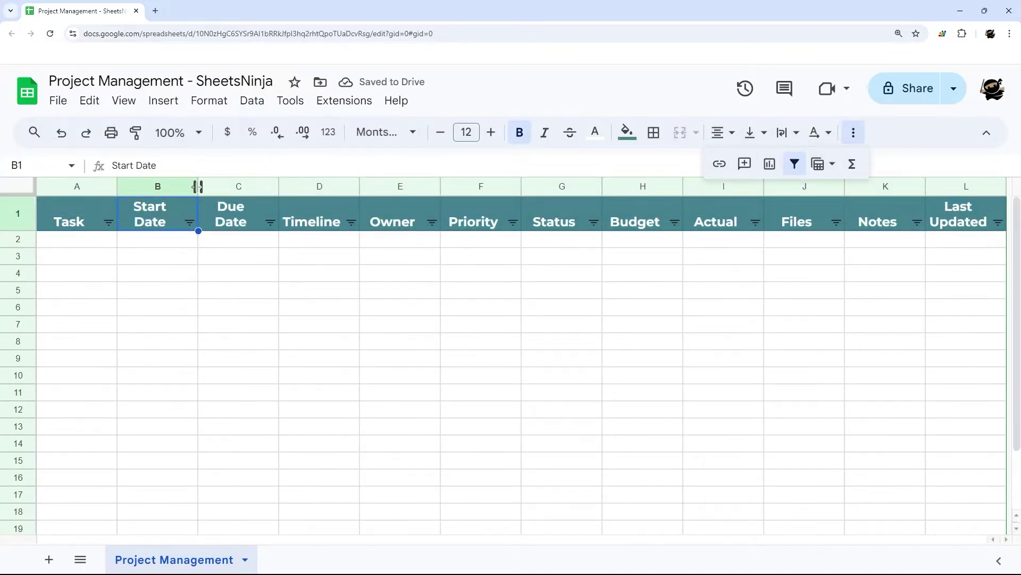
left_click_drag(198, 186, 173, 187)
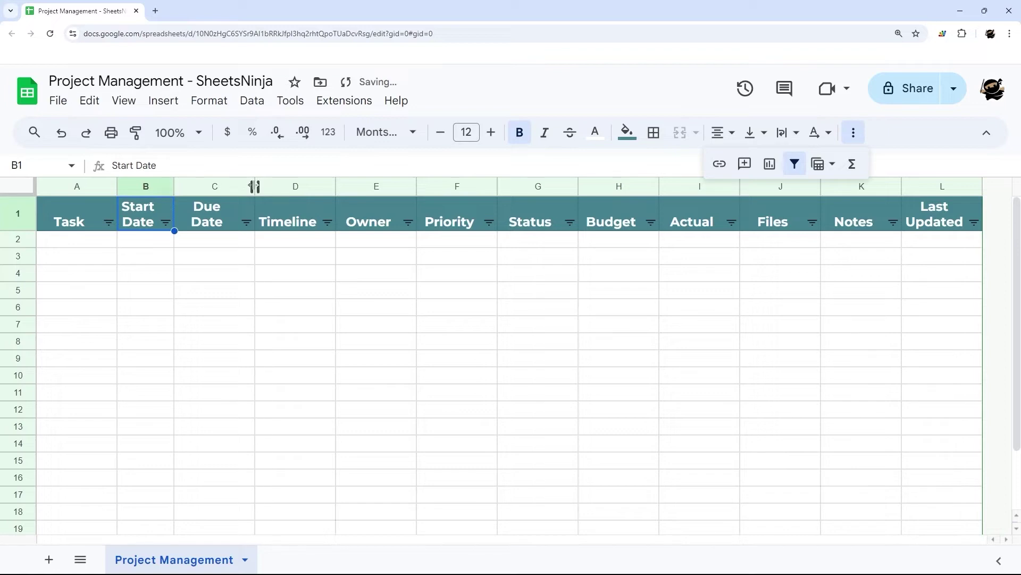
left_click_drag(255, 187, 231, 186)
left_click_drag(394, 187, 384, 187)
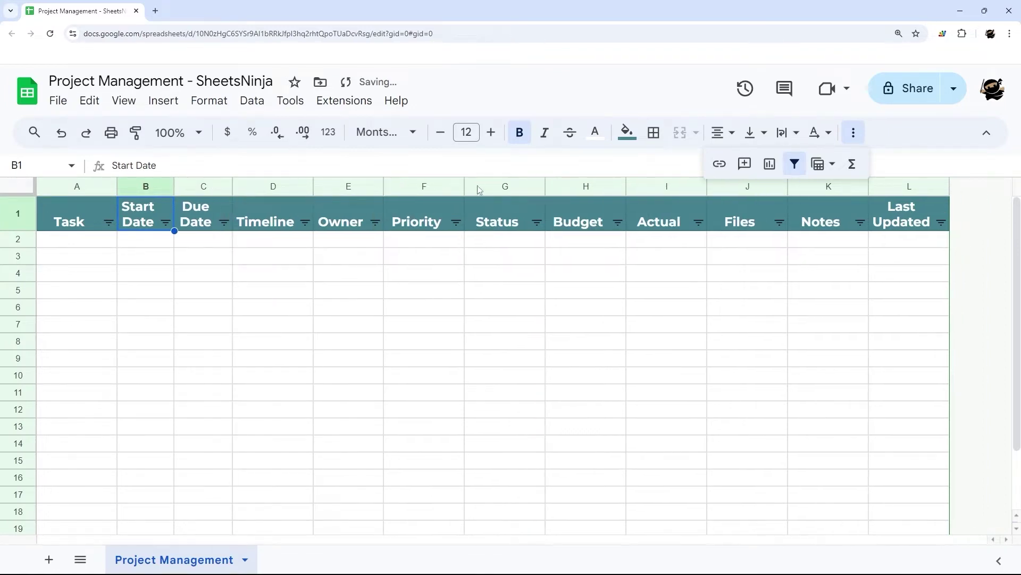
left_click_drag(464, 187, 454, 186)
left_click_drag(536, 187, 532, 186)
left_click_drag(612, 187, 602, 186)
left_click_drag(685, 186, 670, 186)
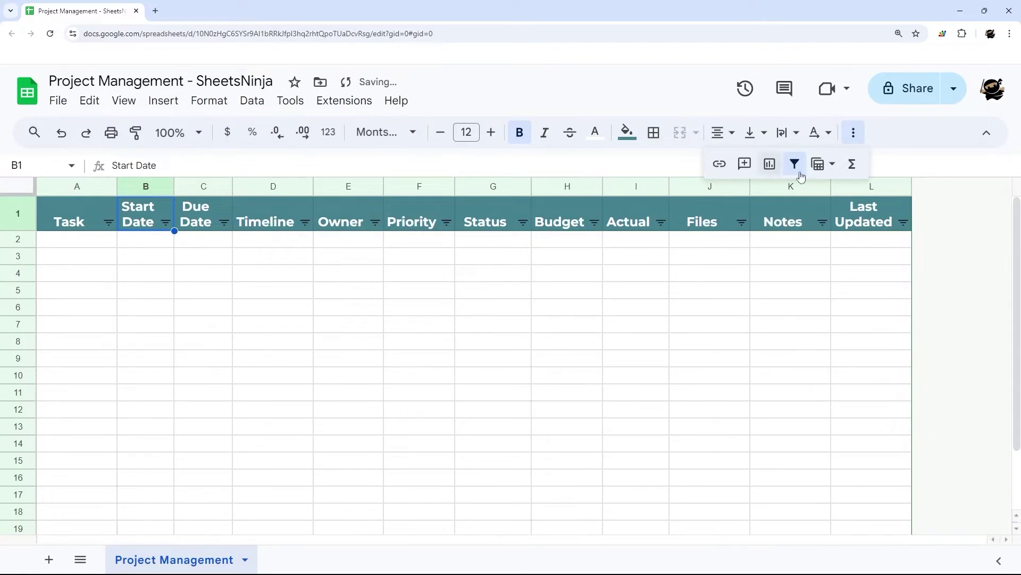
left_click_drag(750, 187, 737, 187)
left_click_drag(818, 186, 929, 186)
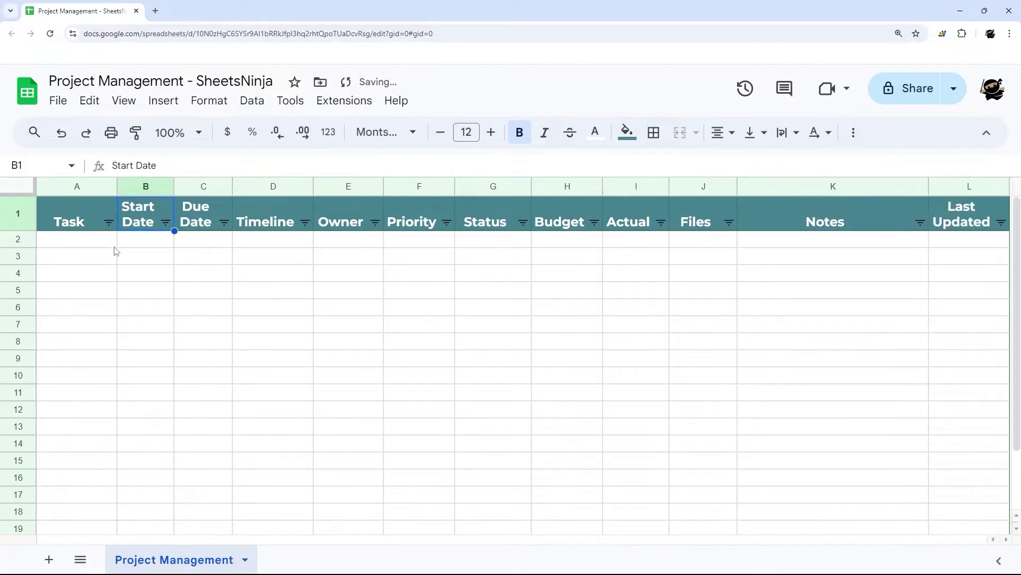
Enter Task 1, Task 2 and Task 3 into A2:A4
left_click(73, 241)
type("Tas")
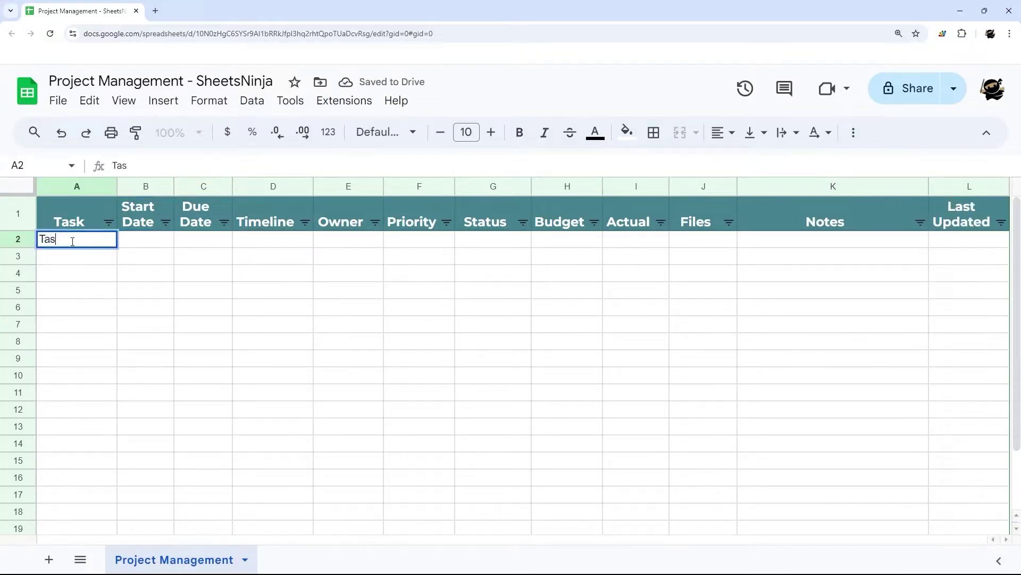
type("k 1")
key("Return")
type("Task 2")
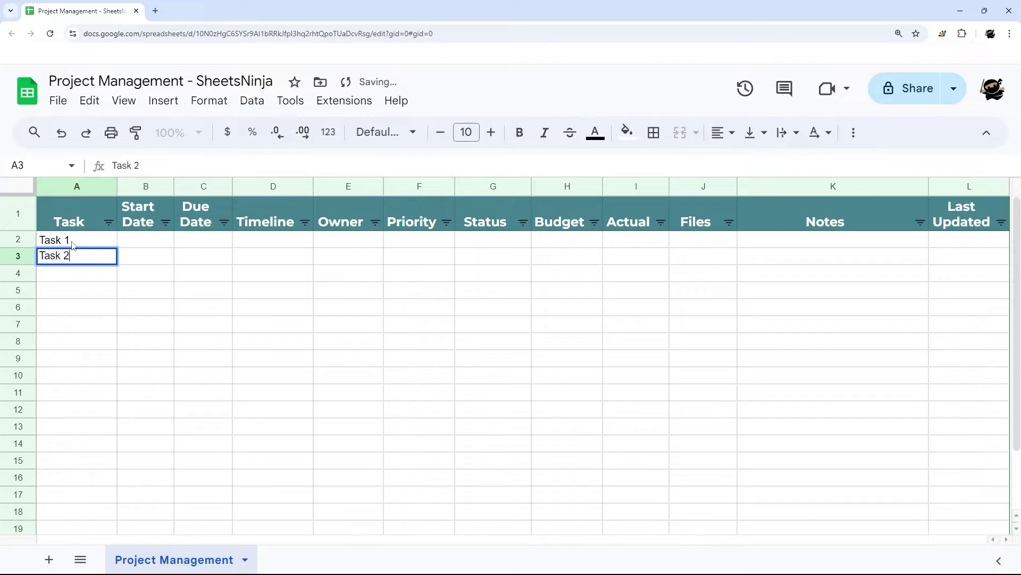
key("Return")
type("Task 3")
key("Return")
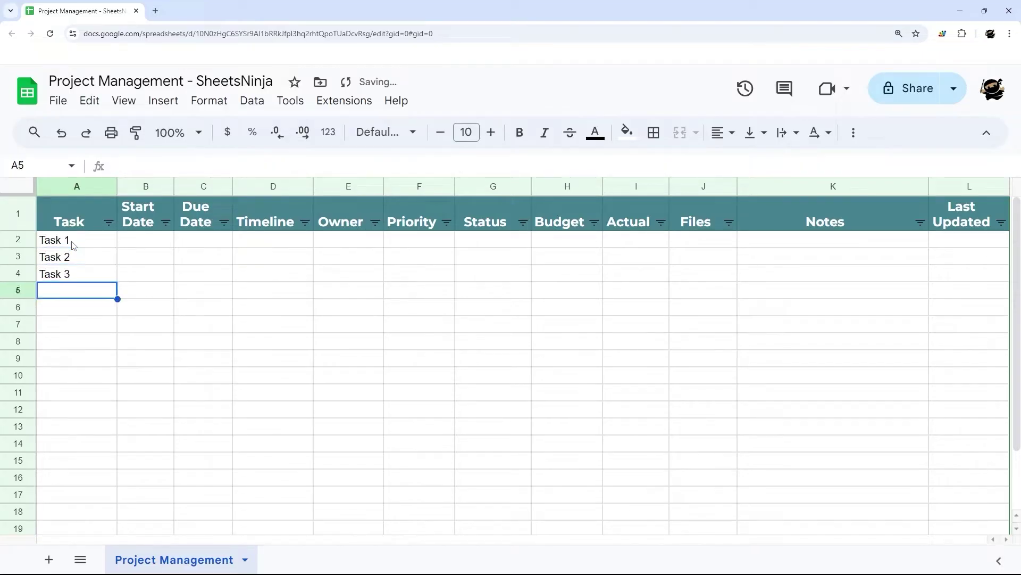
Try selecting the Start Date and Due Date columns and B2:C21, ending with B2 selected
left_click(138, 245)
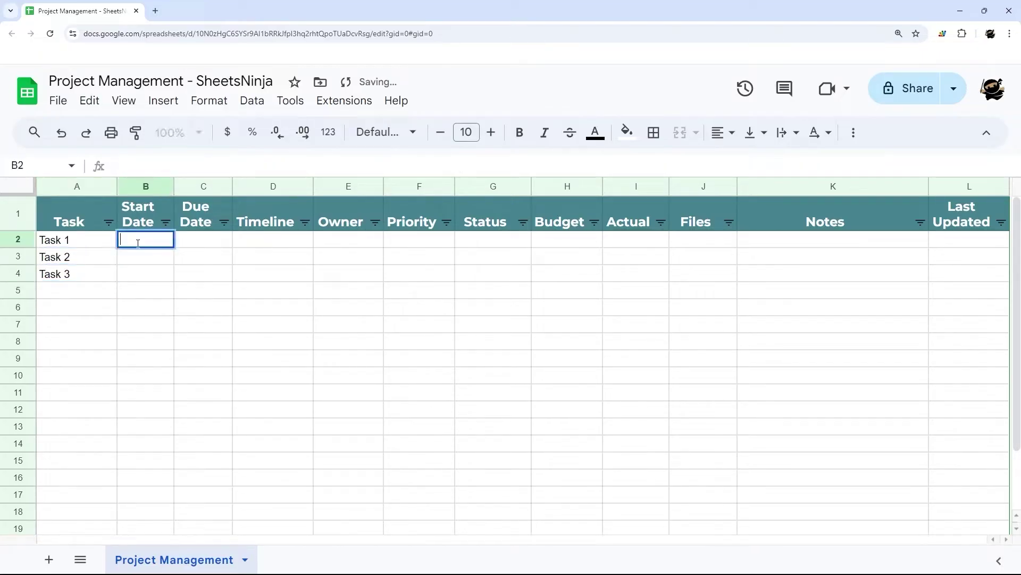
double_click(200, 243)
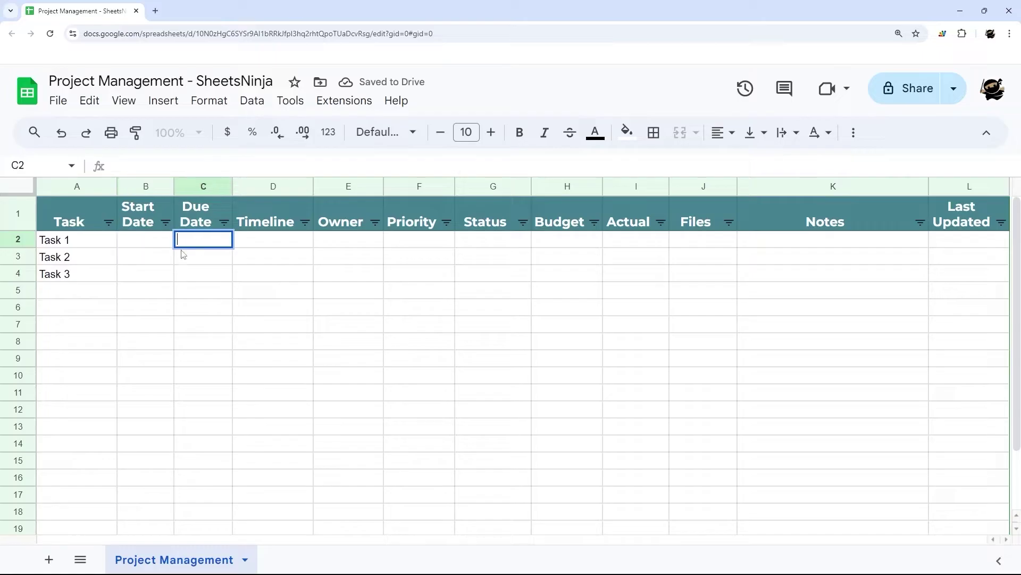
left_click(149, 243)
left_click(204, 258)
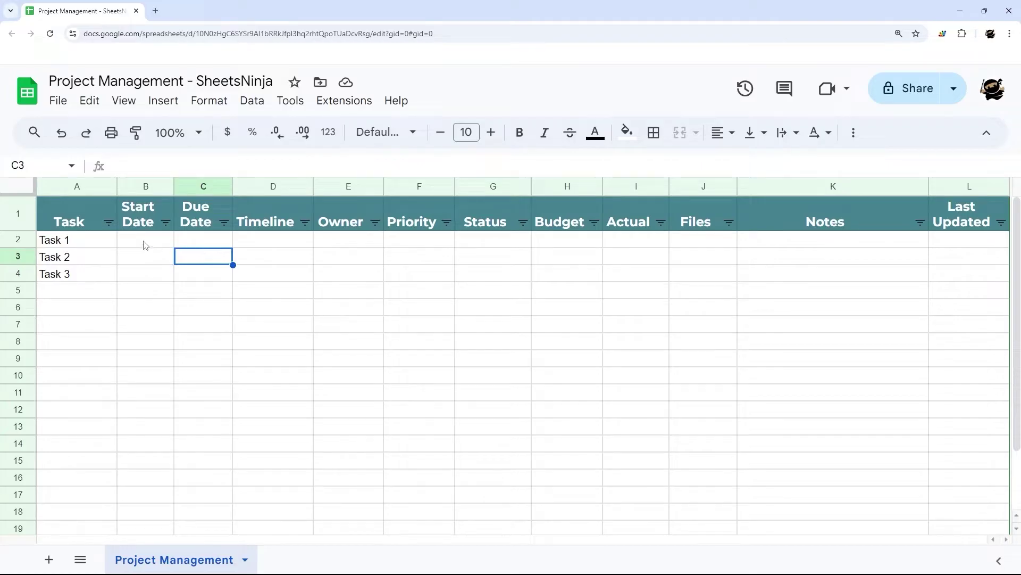
left_click_drag(145, 245, 203, 490)
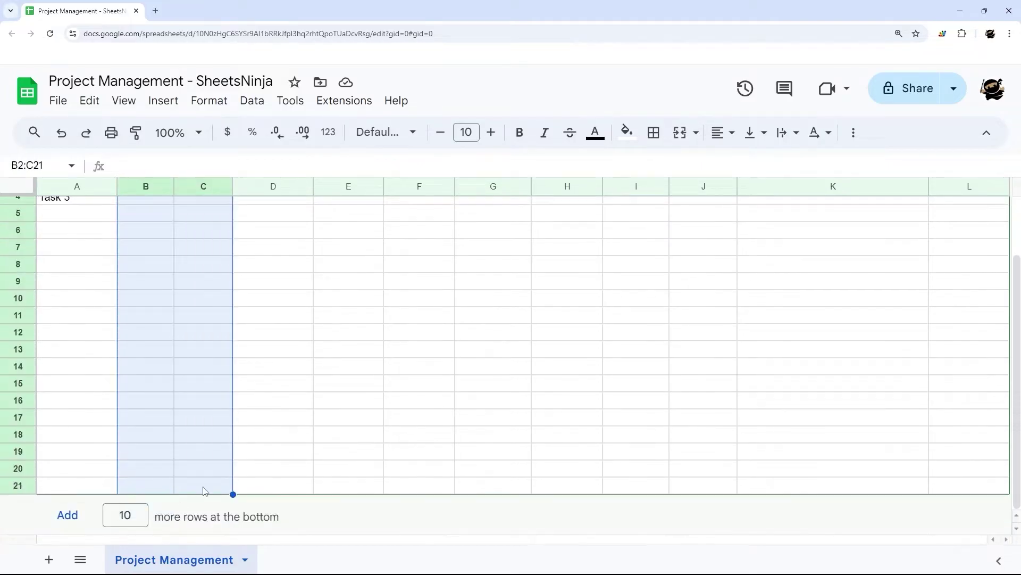
scroll(197, 436, "up", 1)
left_click(189, 331)
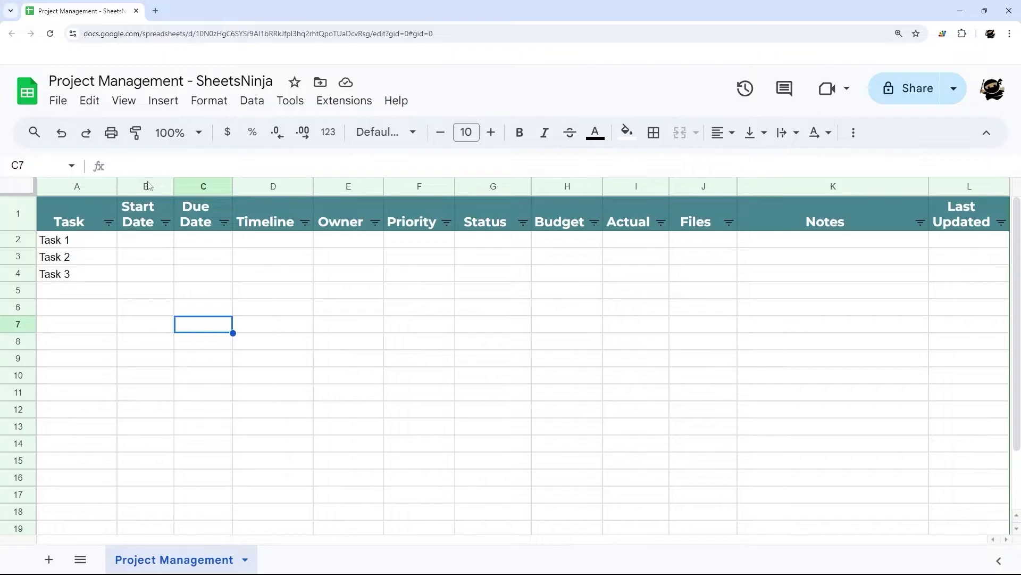
left_click_drag(151, 186, 198, 206)
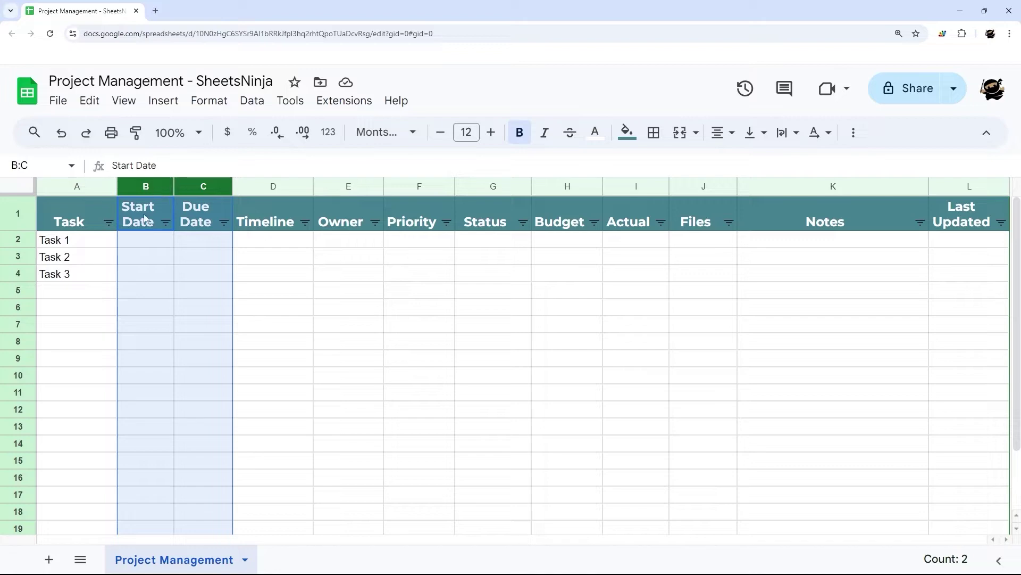
left_click(180, 224)
left_click_drag(144, 239, 180, 256)
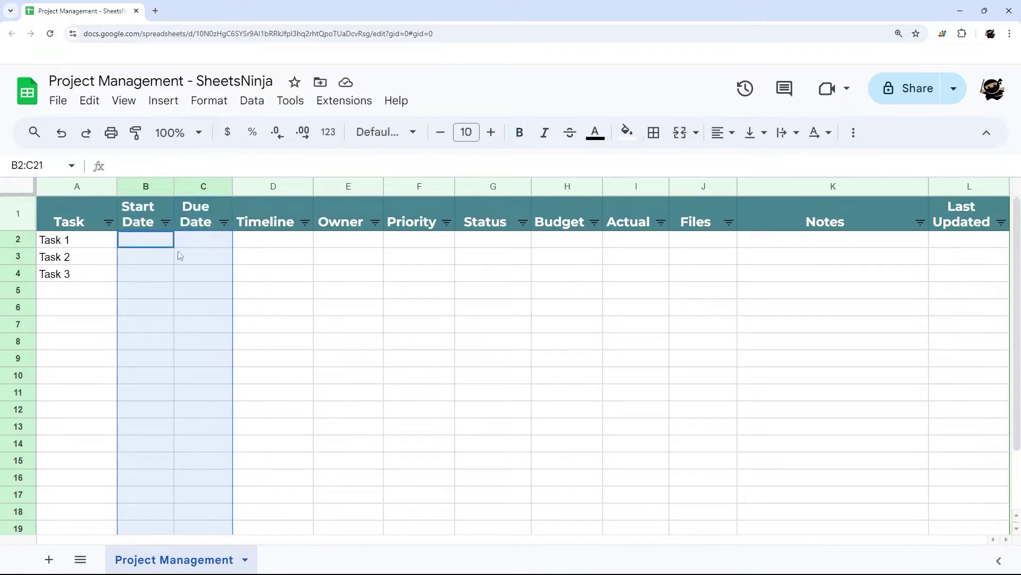
left_click(181, 274)
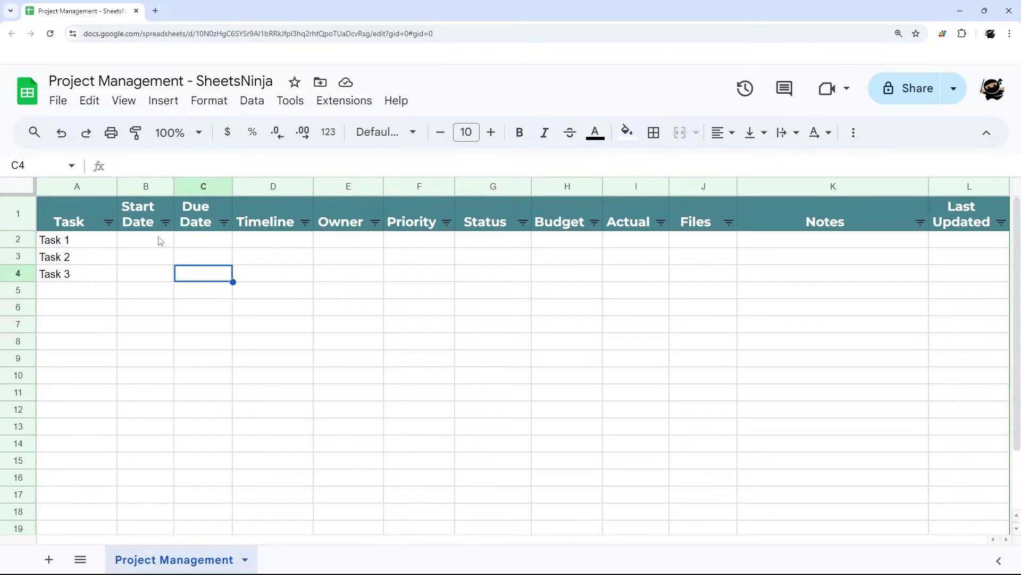
left_click(160, 240)
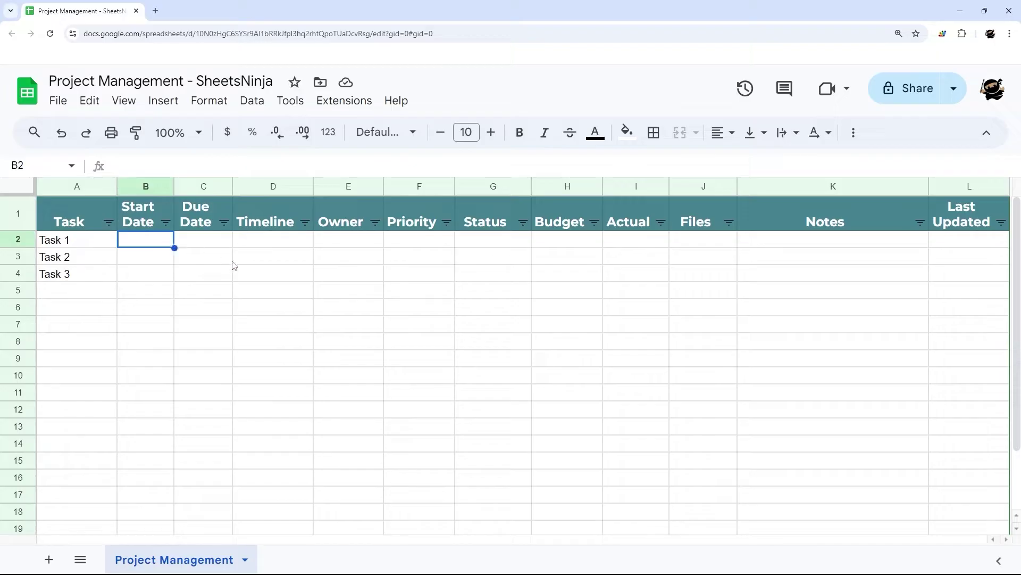
Add a validation rule on B2:C requiring a valid date and rejecting invalid input
right_click(159, 238)
scroll(217, 543, "down", 2)
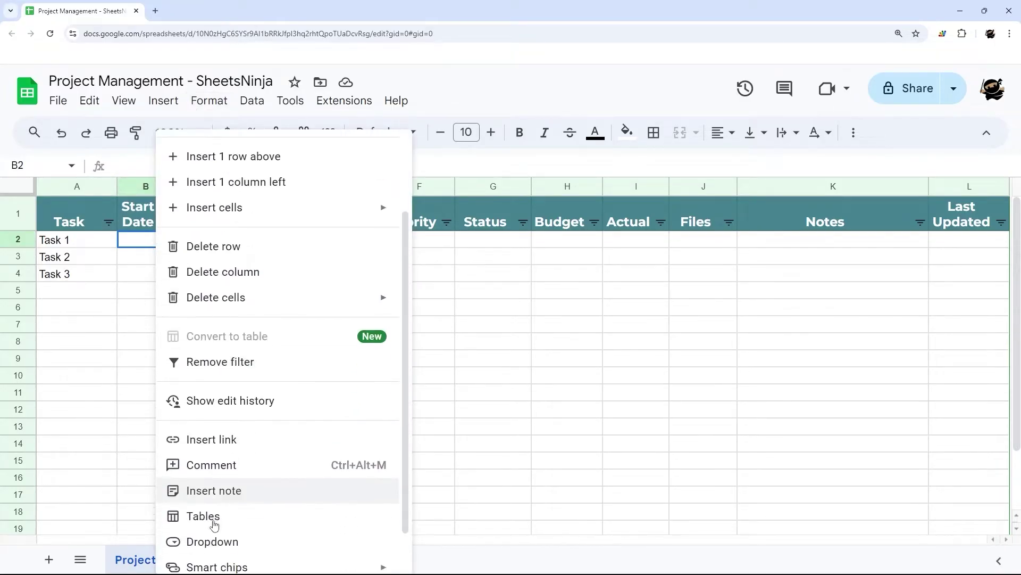
left_click(220, 554)
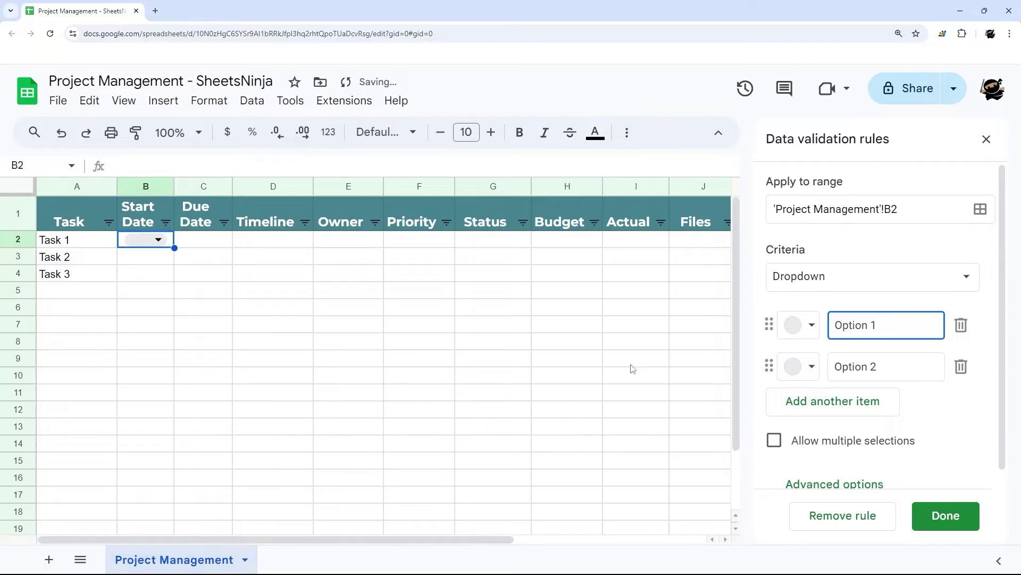
left_click(817, 289)
scroll(822, 341, "down", 1)
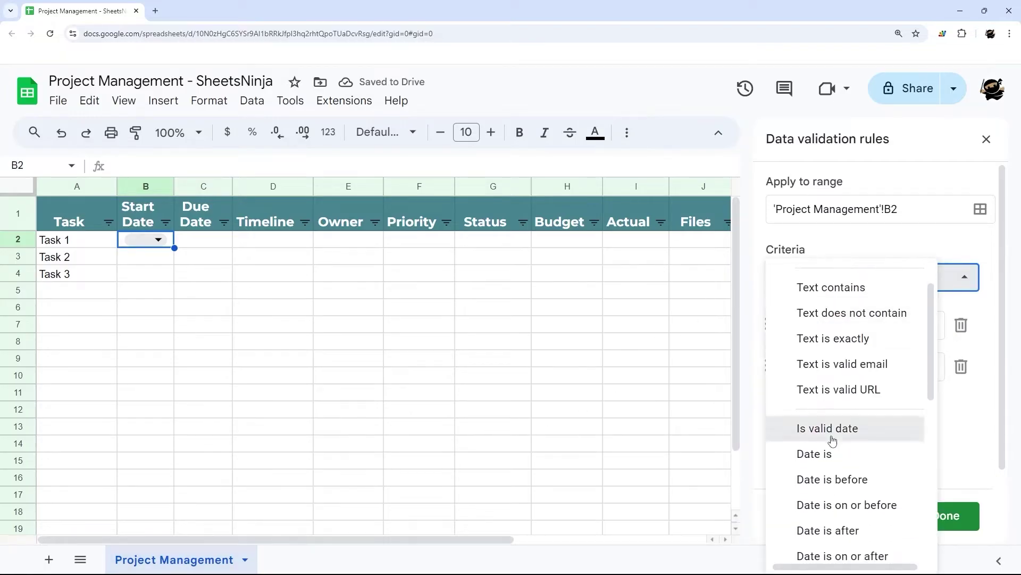
left_click(832, 434)
left_click(913, 211)
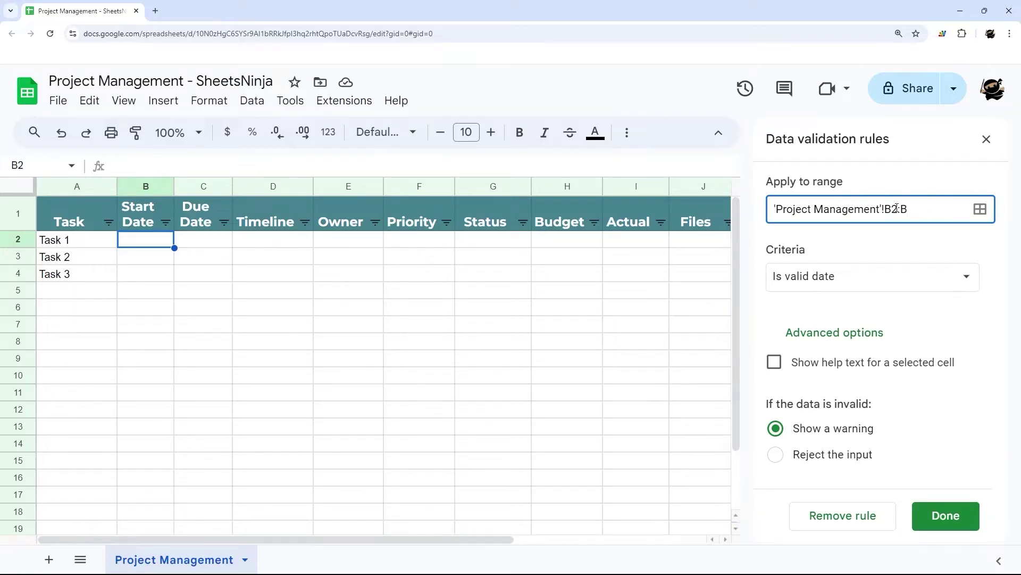
left_click_drag(899, 209, 916, 208)
left_click(927, 209)
left_click(819, 456)
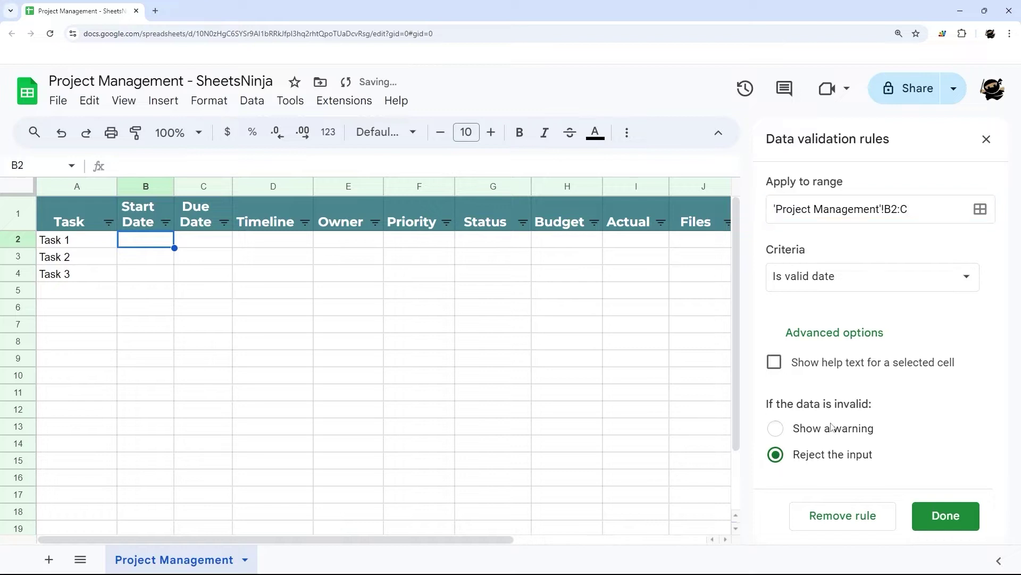
left_click(932, 515)
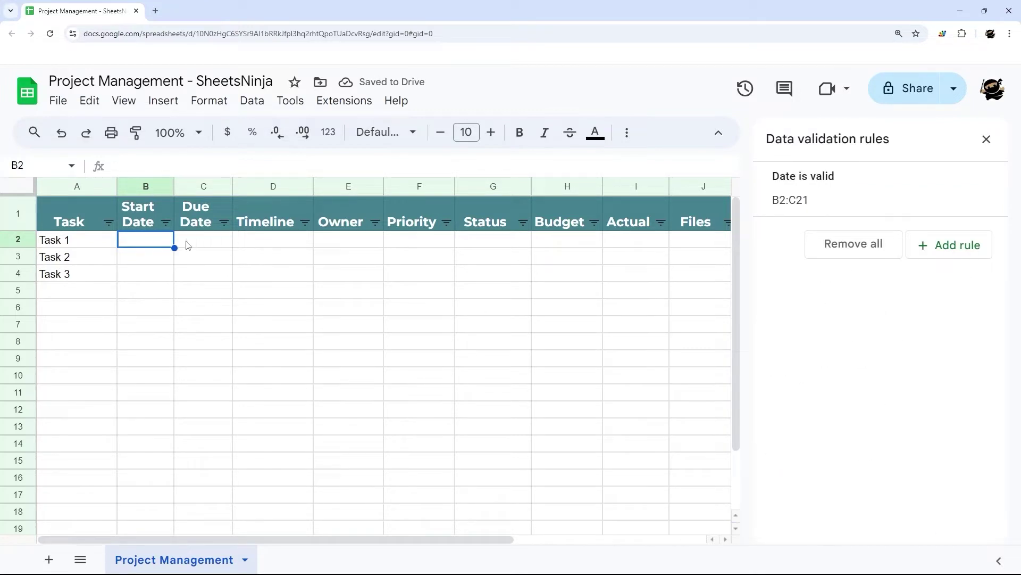
Set Task 1's start date to 8/5/2024 and due date to 9/2/2024
double_click(156, 244)
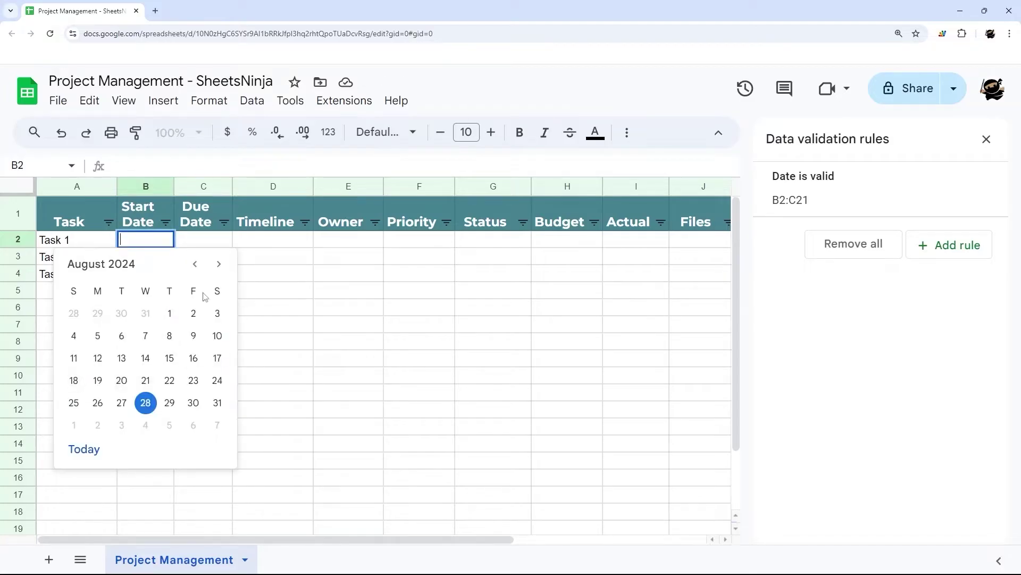
left_click(348, 280)
double_click(148, 244)
left_click(96, 335)
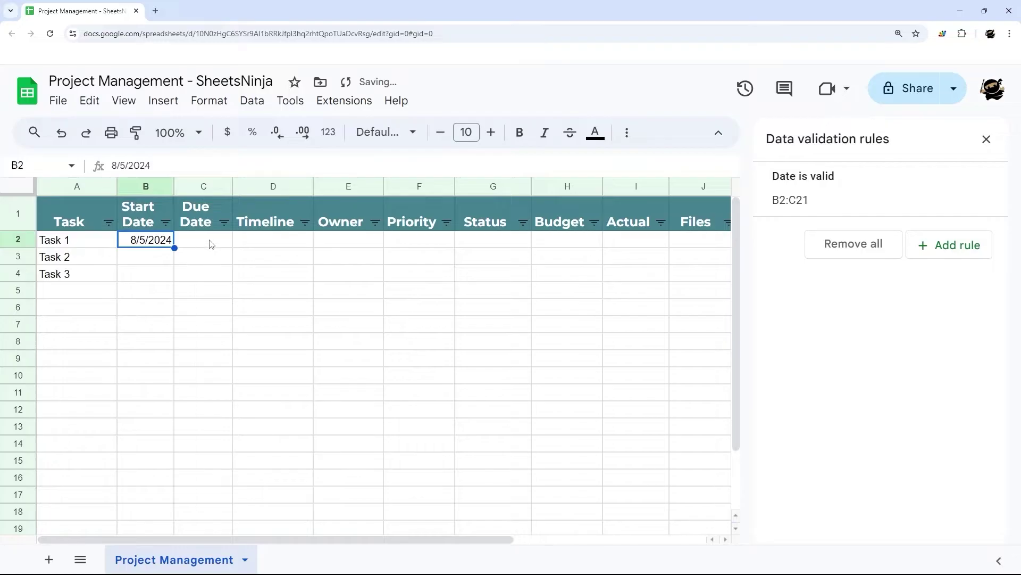
double_click(211, 244)
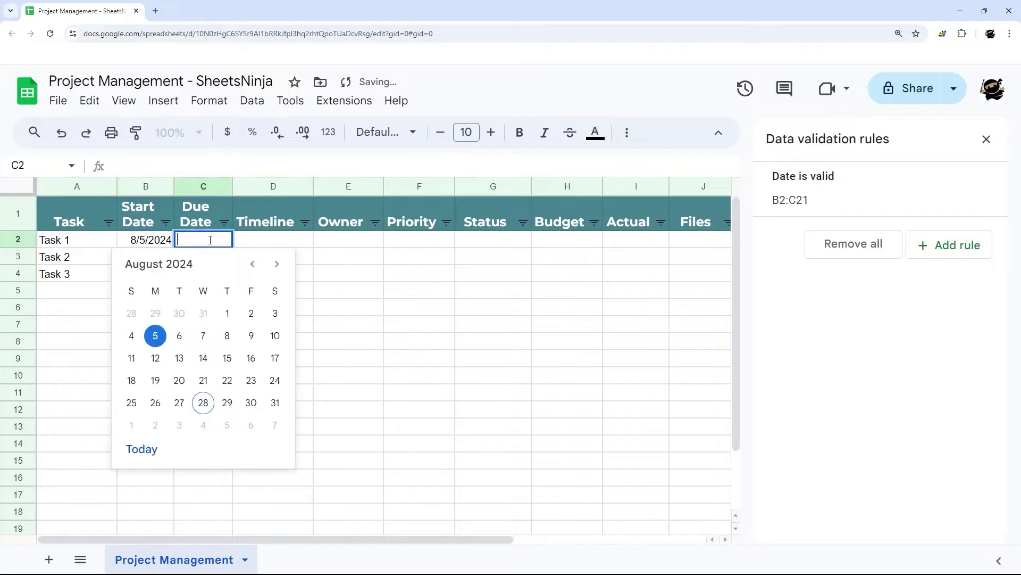
left_click(277, 266)
left_click(157, 314)
Set Task 2's dates to 8/12/2024 start and 9/9/2024 due, correcting B3
double_click(151, 256)
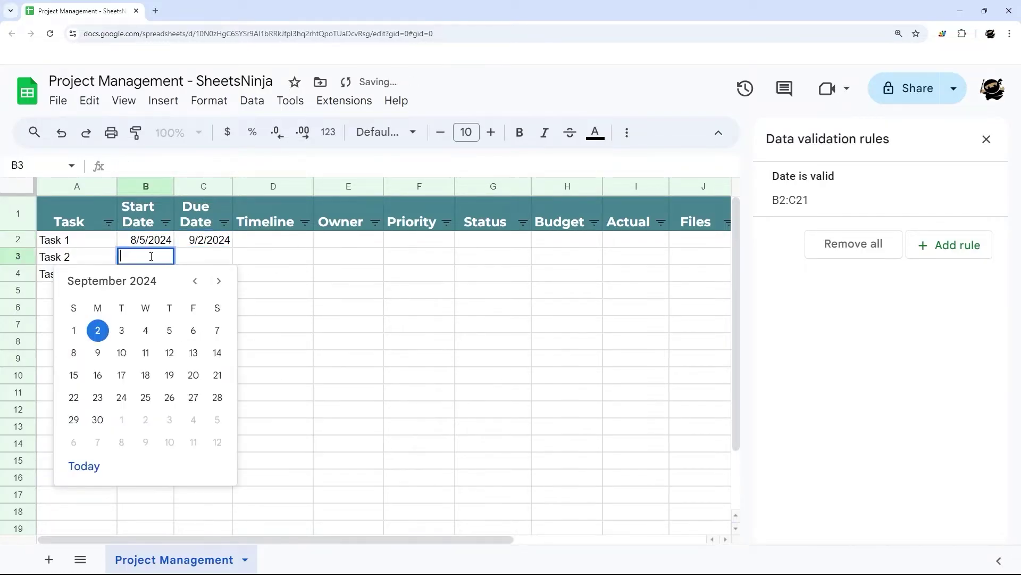
left_click(97, 375)
double_click(202, 258)
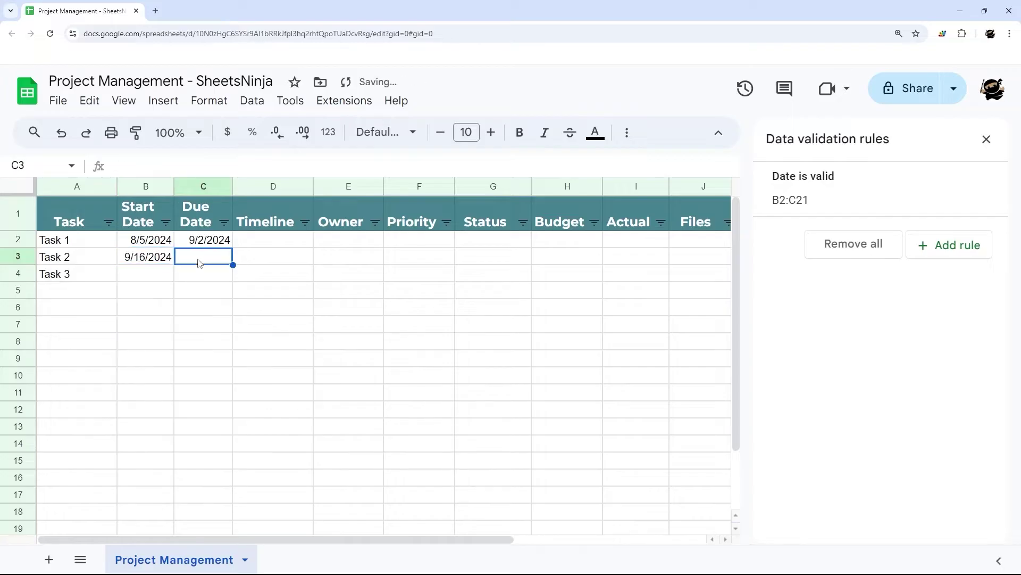
left_click(276, 282)
double_click(161, 257)
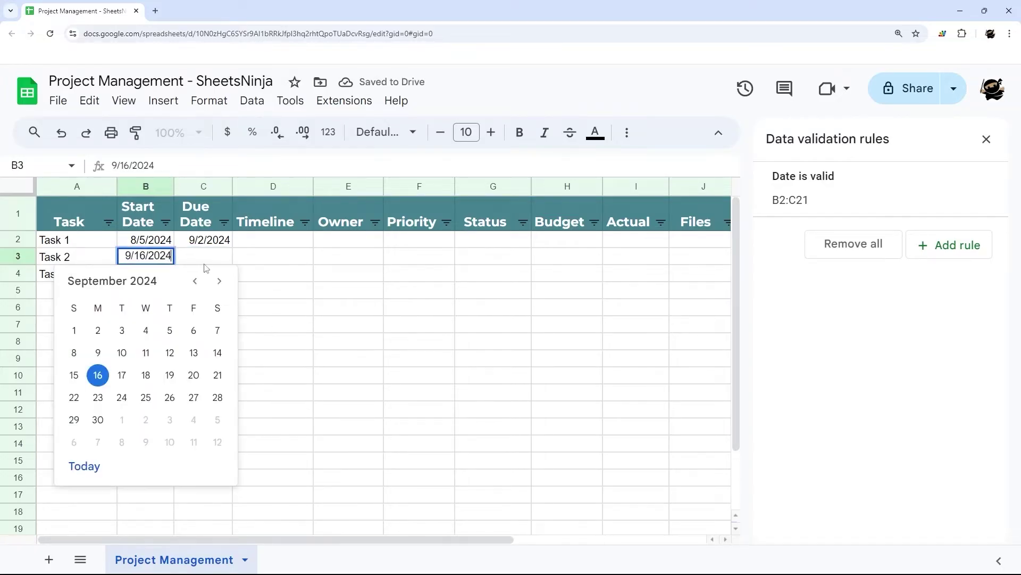
left_click(194, 280)
left_click(98, 375)
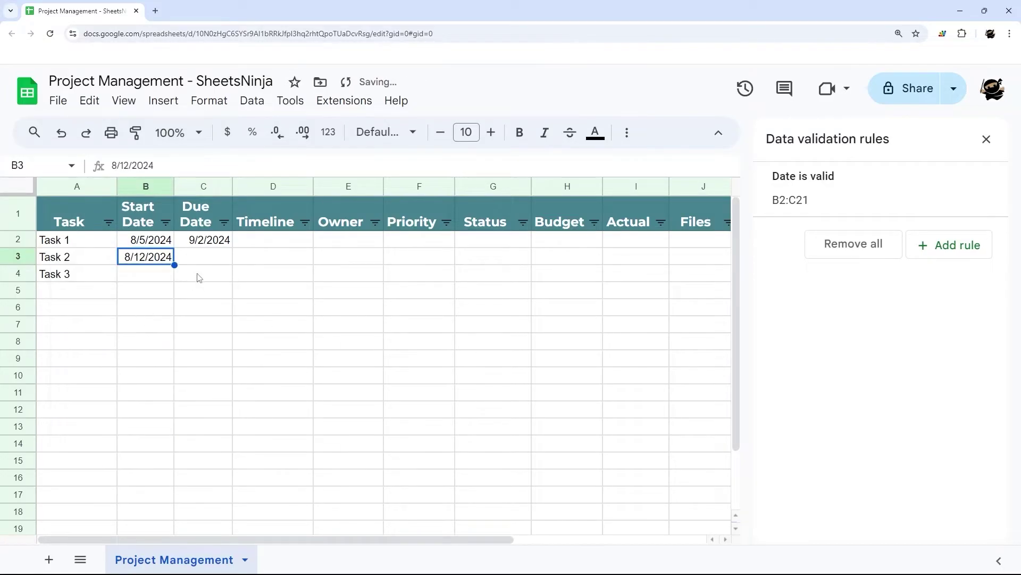
double_click(207, 259)
left_click(275, 282)
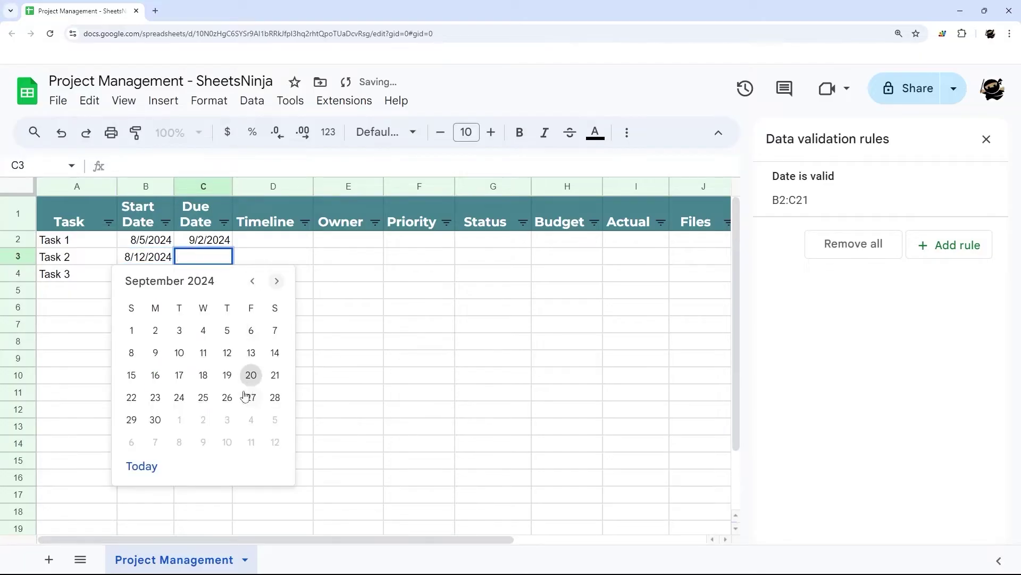
left_click(155, 353)
Set Task 3's due date to 9/16/2024 and start date to 8/19/2024
left_click(199, 277)
double_click(199, 277)
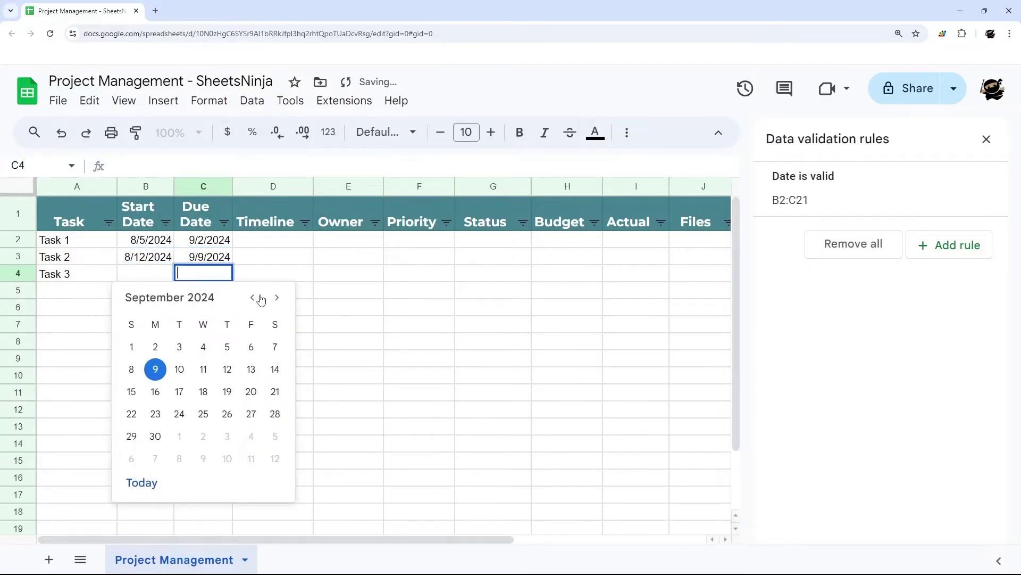
left_click(276, 297)
left_click(253, 297)
left_click(153, 391)
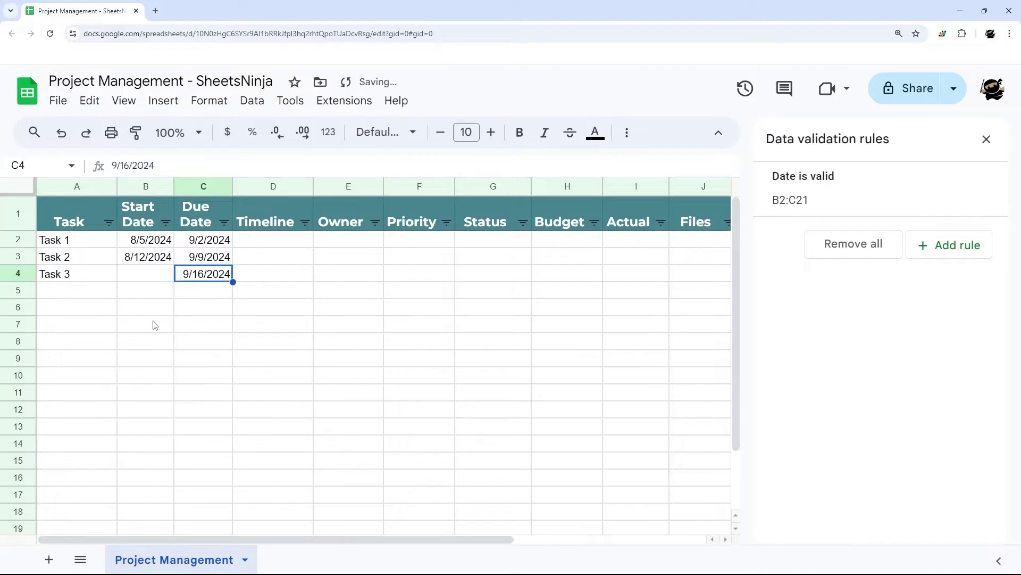
double_click(148, 273)
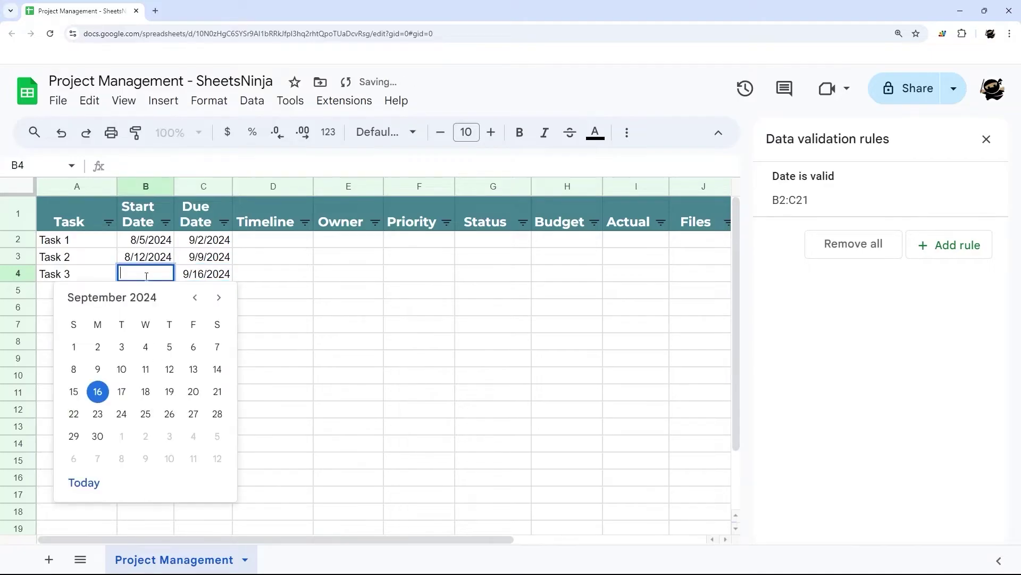
left_click(195, 297)
left_click(98, 413)
left_click(321, 311)
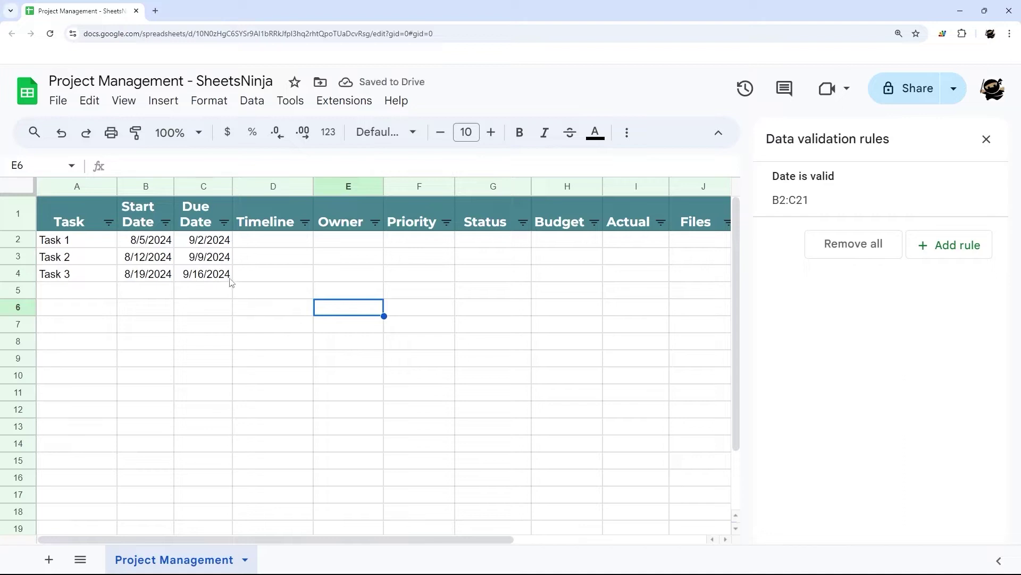
Check the validation on D2:D11, E2:E11 and F2:G8, then close the rules sidebar
left_click_drag(273, 242, 288, 393)
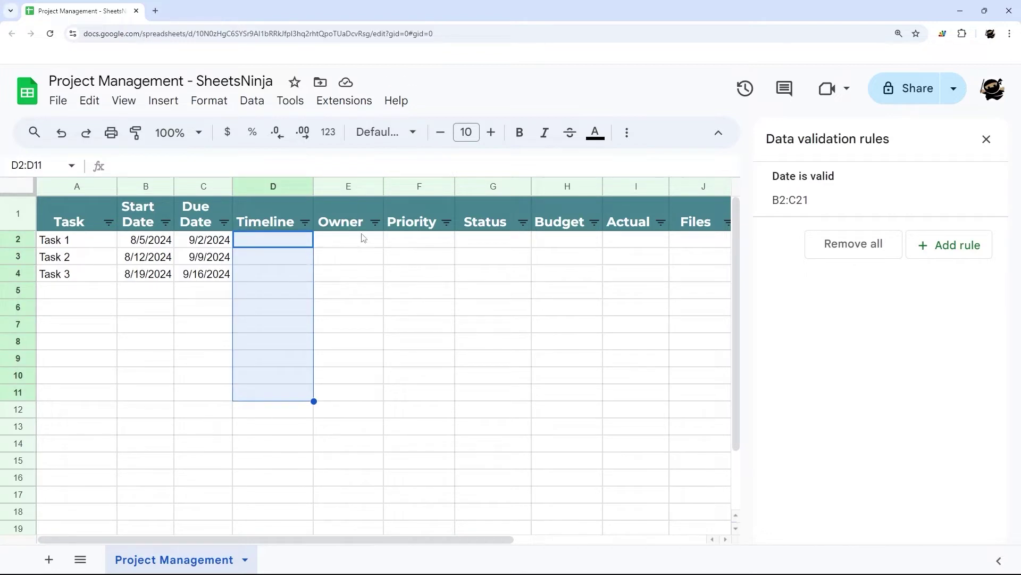
left_click_drag(358, 247, 373, 395)
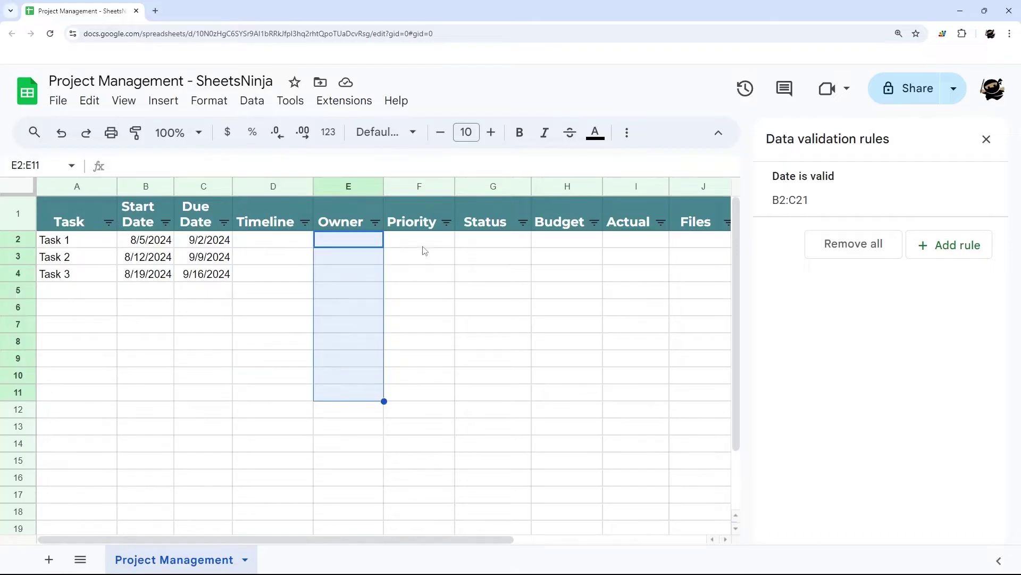
left_click_drag(424, 246, 479, 347)
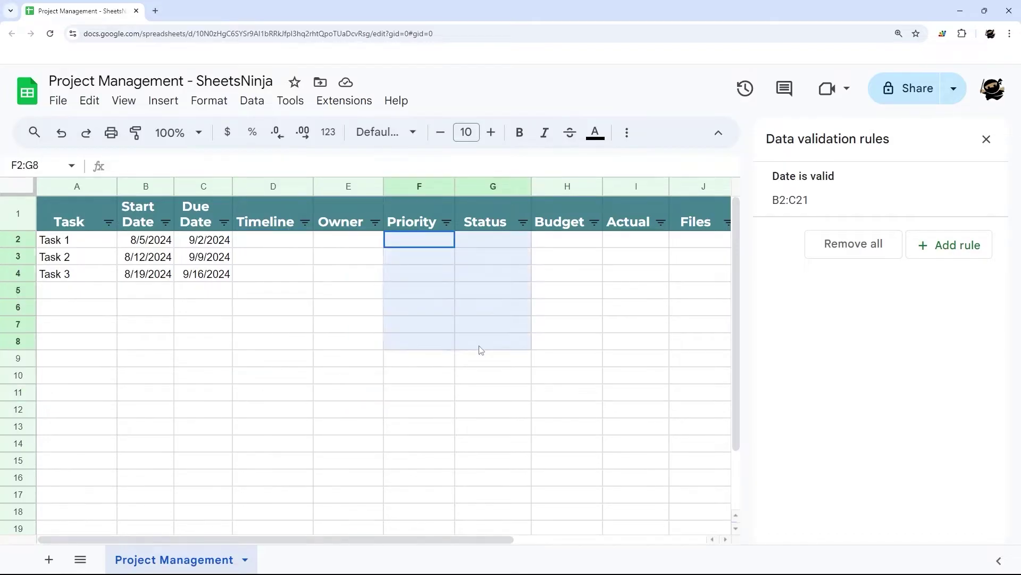
left_click(986, 139)
Add a new sheet and rename it 'Dropdowns'
left_click(49, 559)
right_click(282, 558)
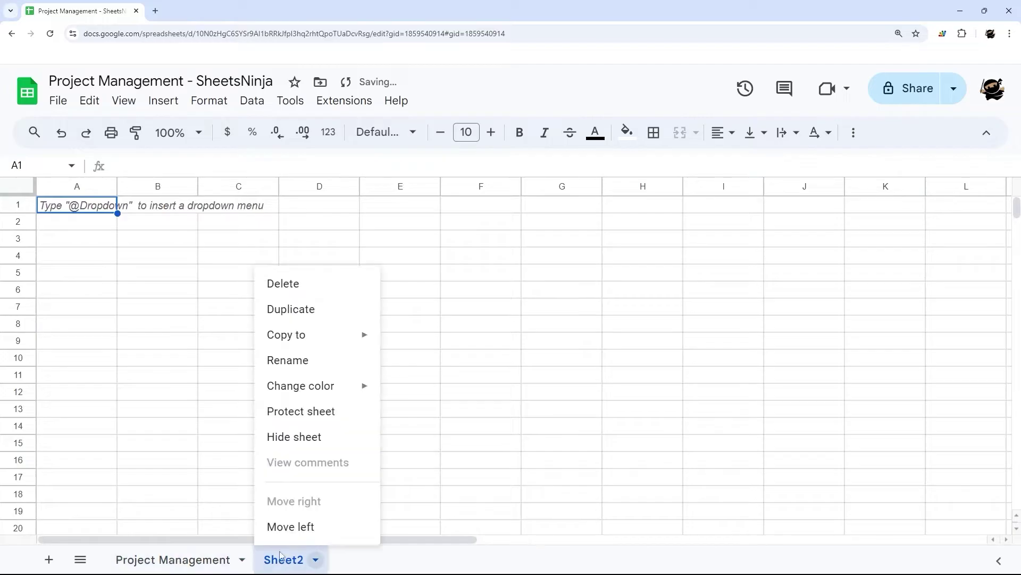
left_click(288, 361)
type("D")
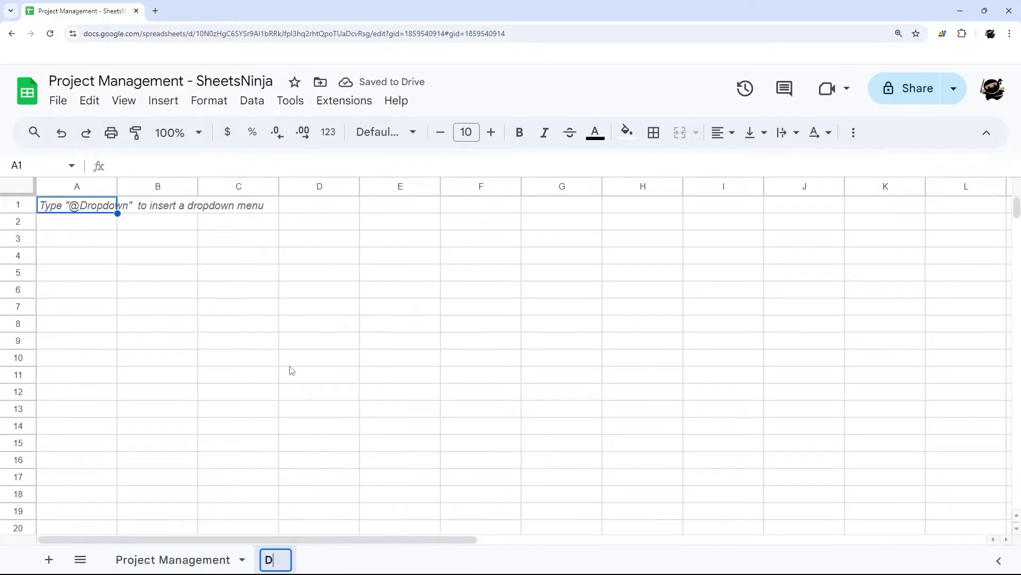
type("ropdowns")
key("Return")
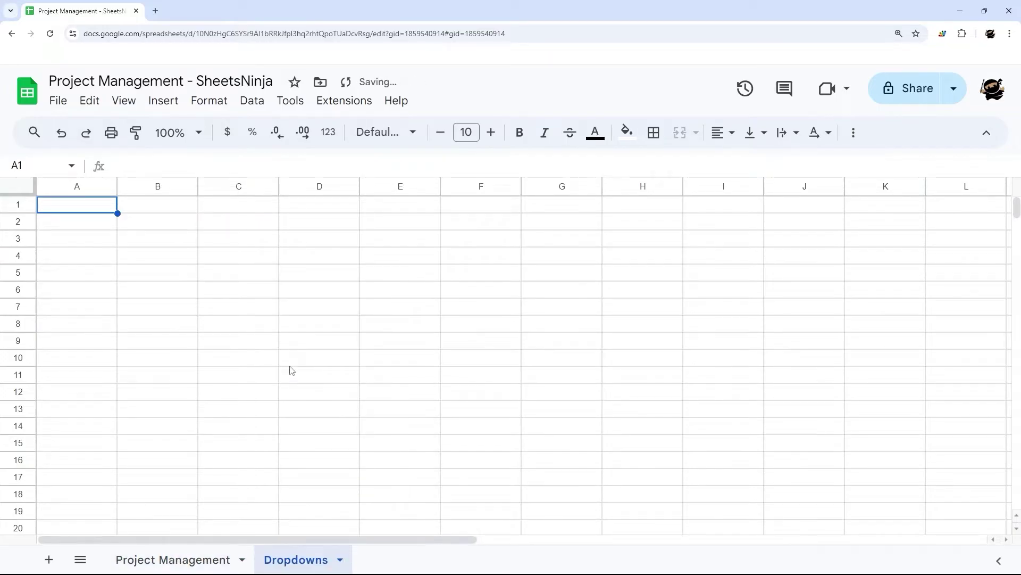
Enter headers Owner, Priority and Status in A1:C1, then select columns D onward
type("Agent")
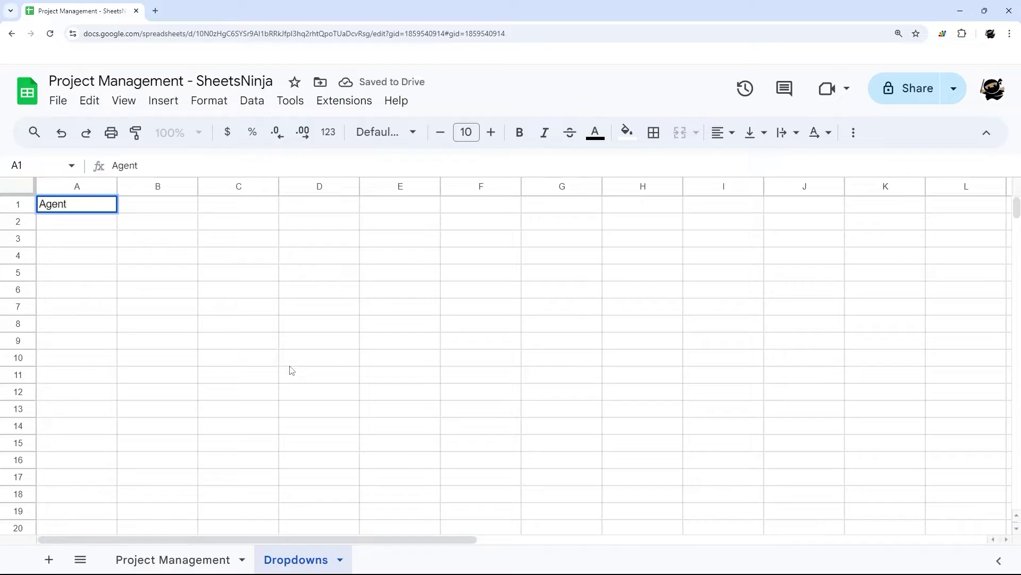
key("BackSpace")
key("BackSpace")
key("BackSpace")
key("BackSpace")
key("BackSpace")
type("Owner")
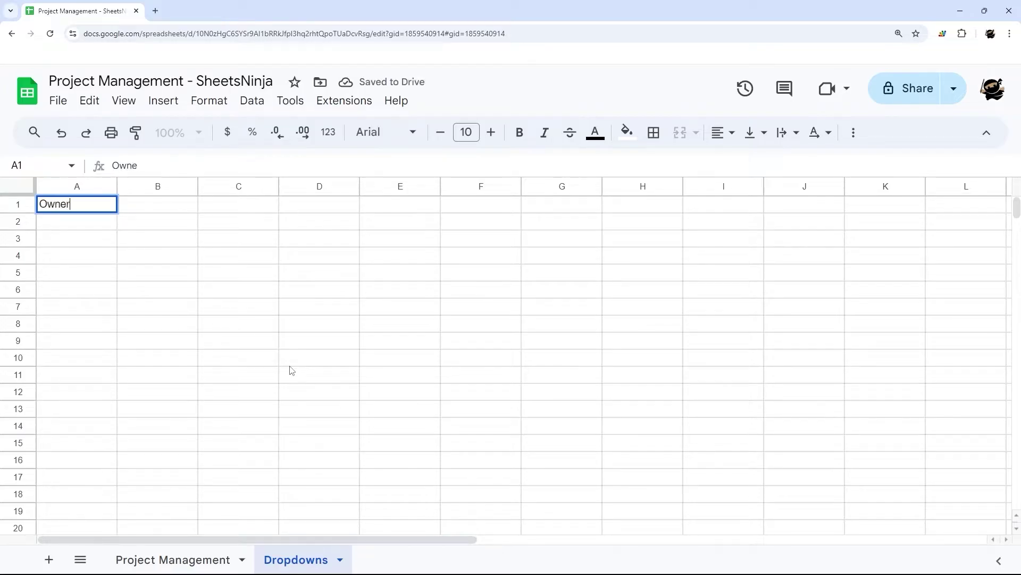
key("Tab")
type("Priori")
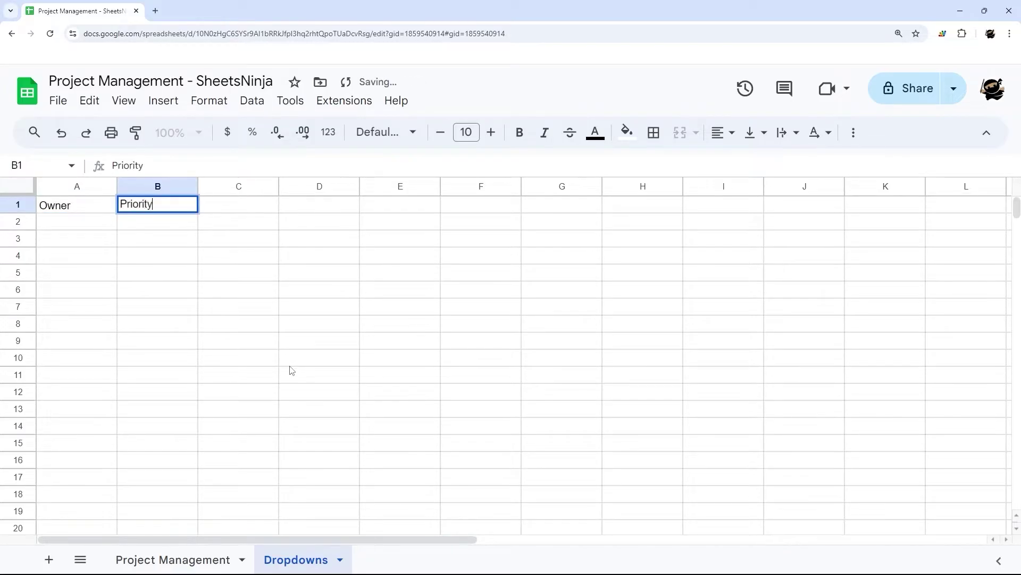
key("Tab")
type("Status")
key("Return")
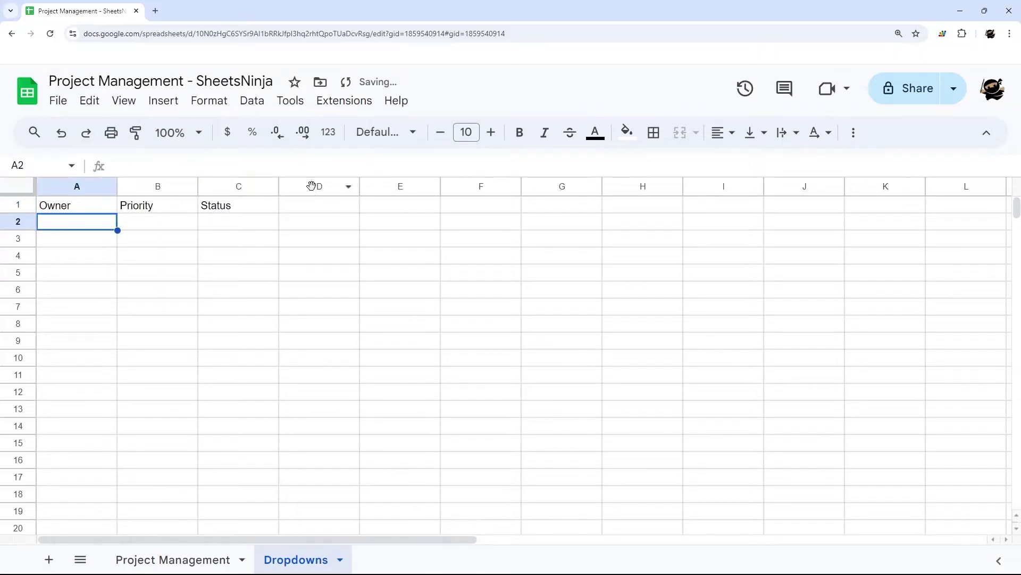
left_click_drag(313, 186, 1019, 199)
Delete the unused columns D through Z so the sheet ends at column C
right_click(319, 187)
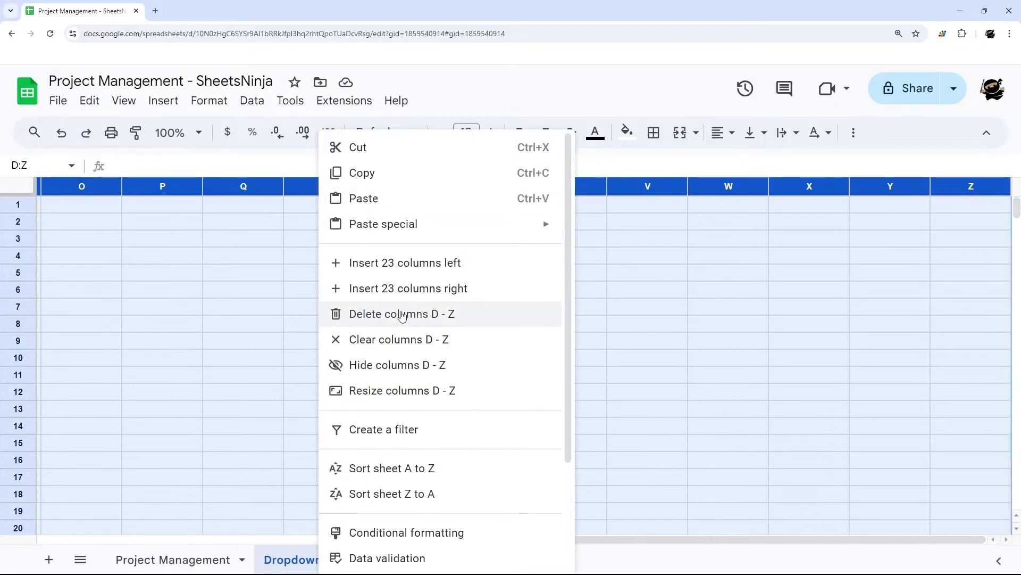
left_click(396, 313)
left_click_drag(60, 212, 239, 207)
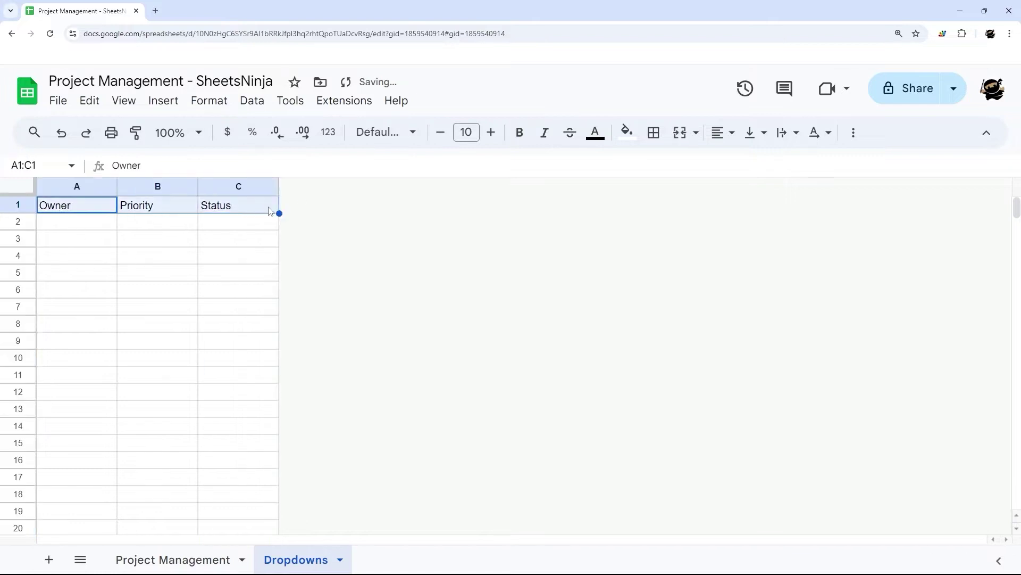
Format headers A1:C1 with blue fill and white, bold, centred text
left_click(627, 132)
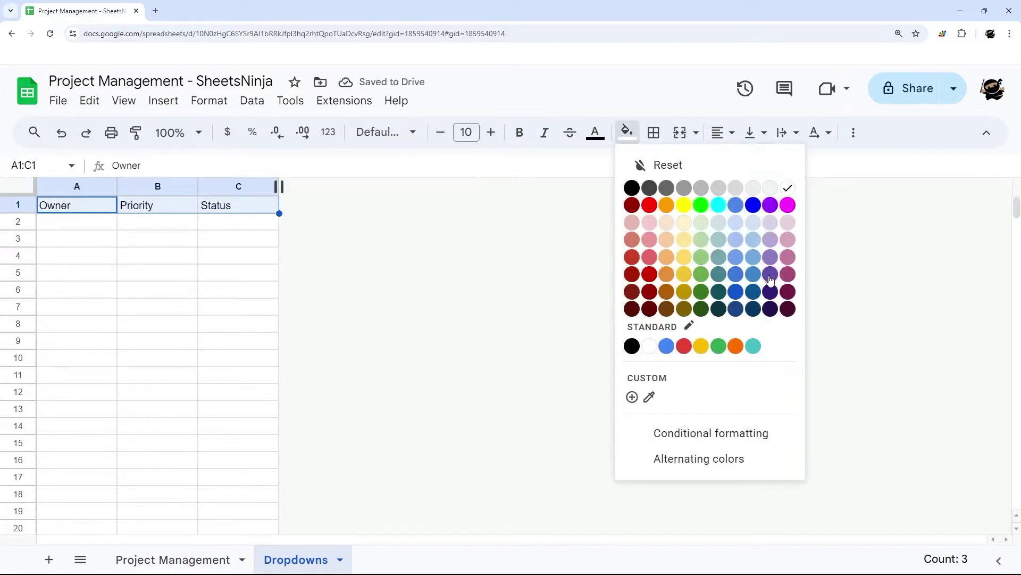
left_click(743, 206)
left_click(594, 132)
left_click(755, 188)
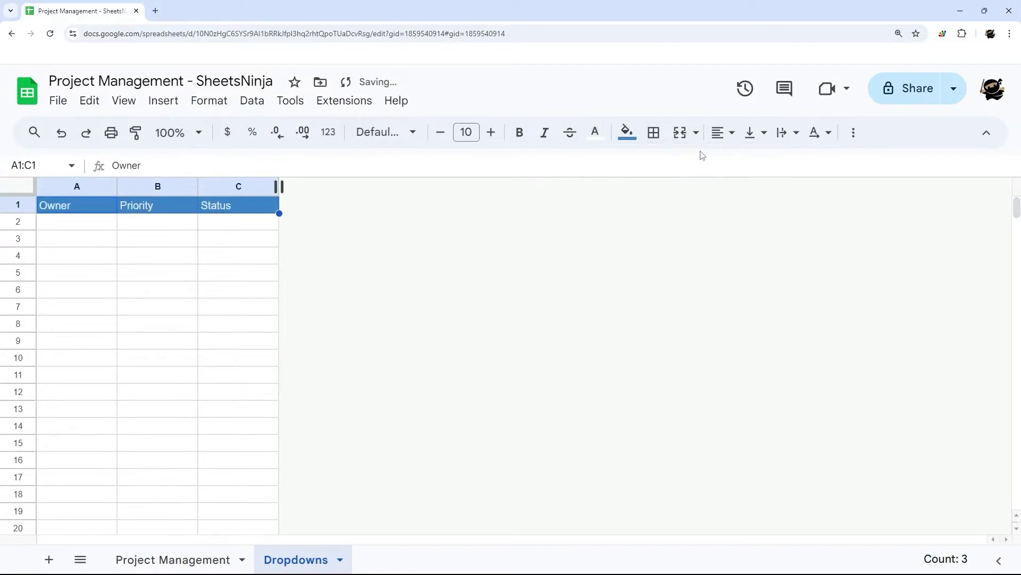
left_click(520, 132)
left_click(723, 132)
left_click(747, 161)
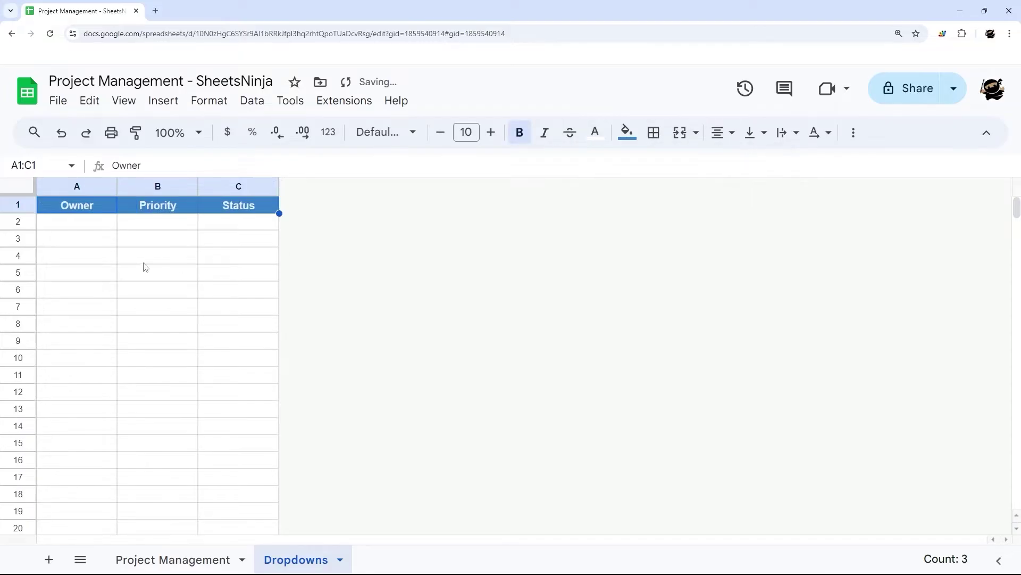
left_click(90, 230)
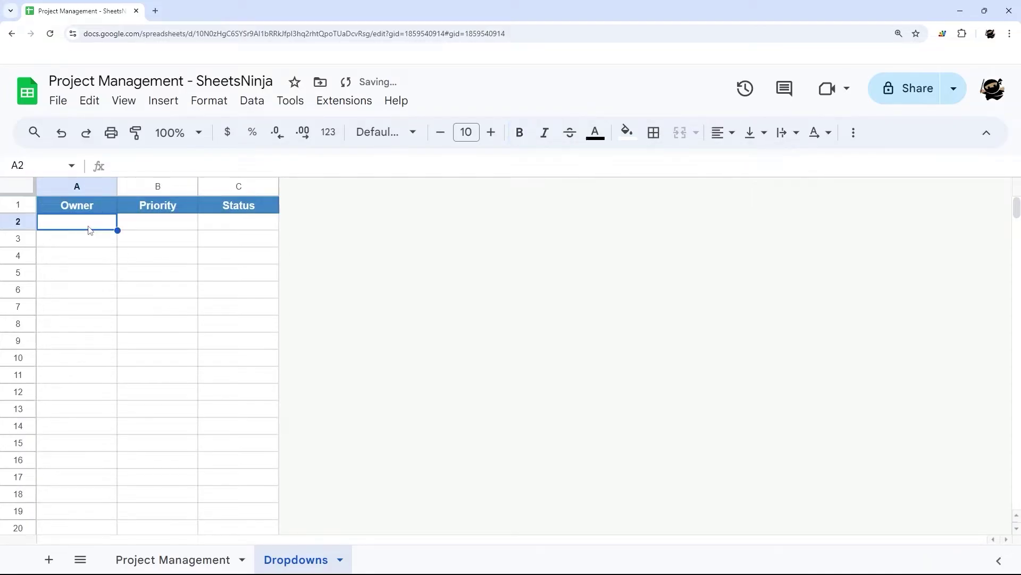
Enter the three owner names in A2:A4, fixing a misspelled third name
type("Peter")
key("Return")
type("Kaia")
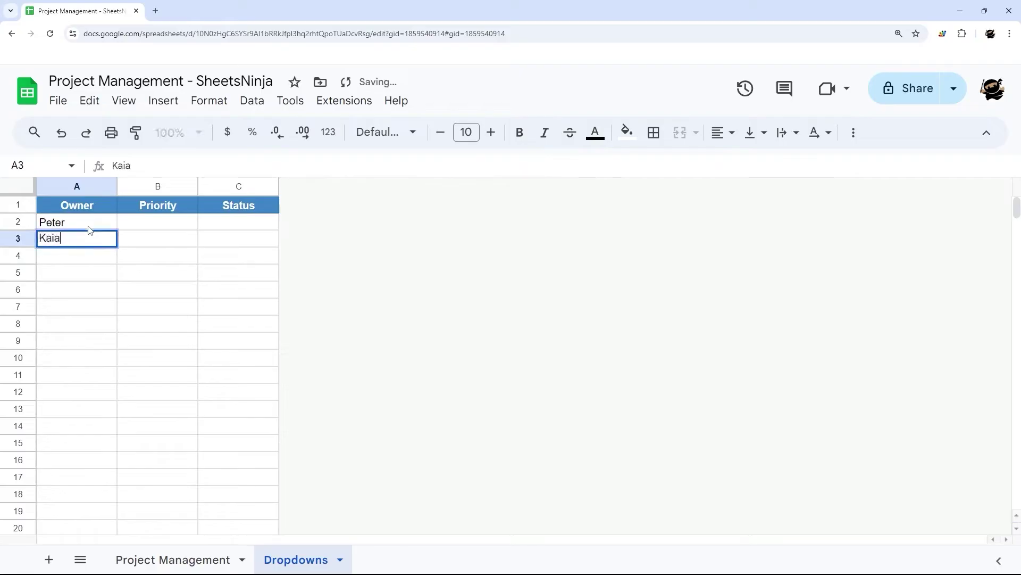
key("Return")
type("Tome")
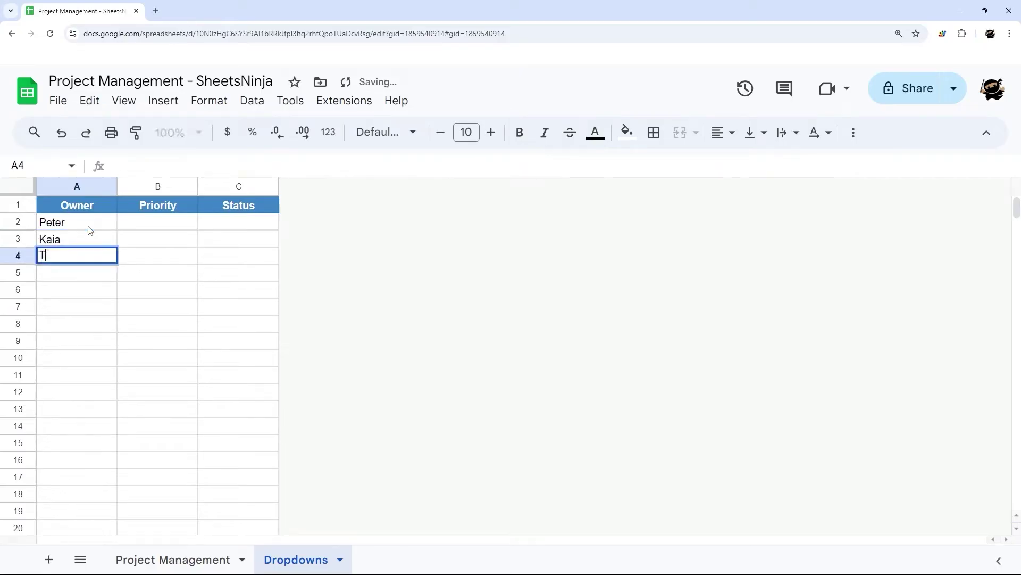
key("Return")
key("Up")
type("Tom")
key("Return")
List priorities Low, Med and High in B2:B4
left_click(127, 229)
type("Low")
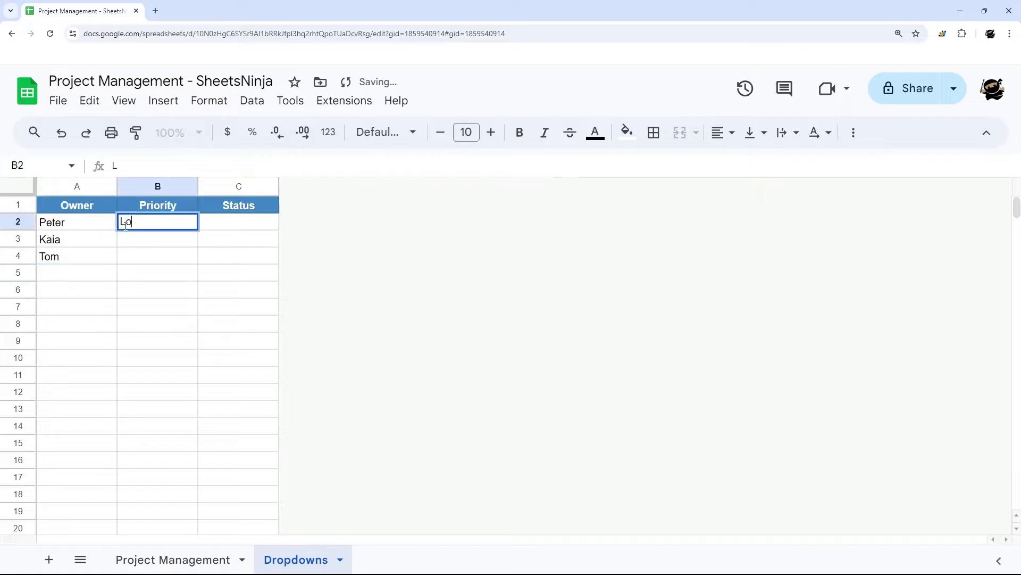
key("Return")
type("Medium")
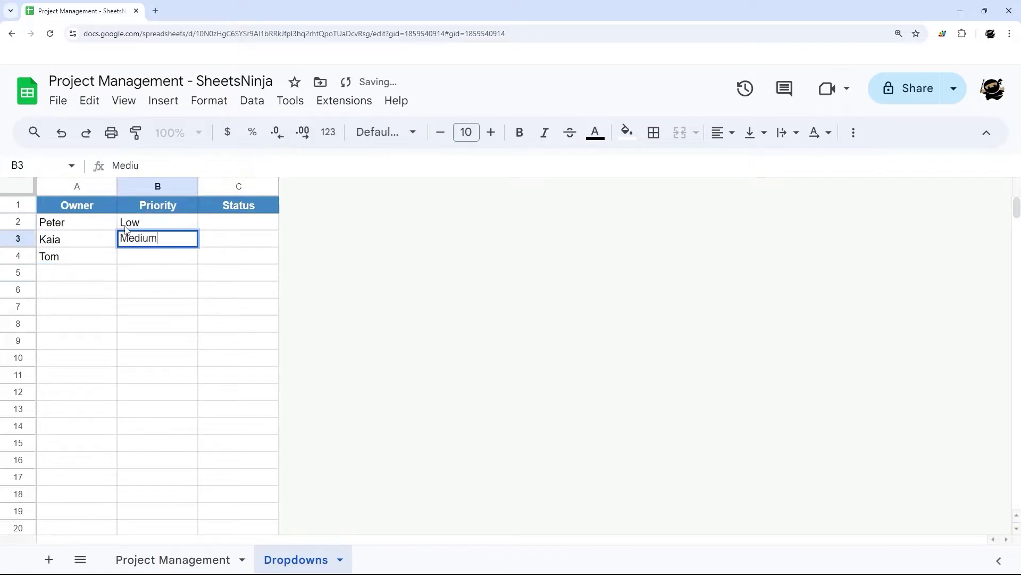
key("BackSpace")
key("BackSpace")
key("BackSpace")
key("Return")
type("Hi")
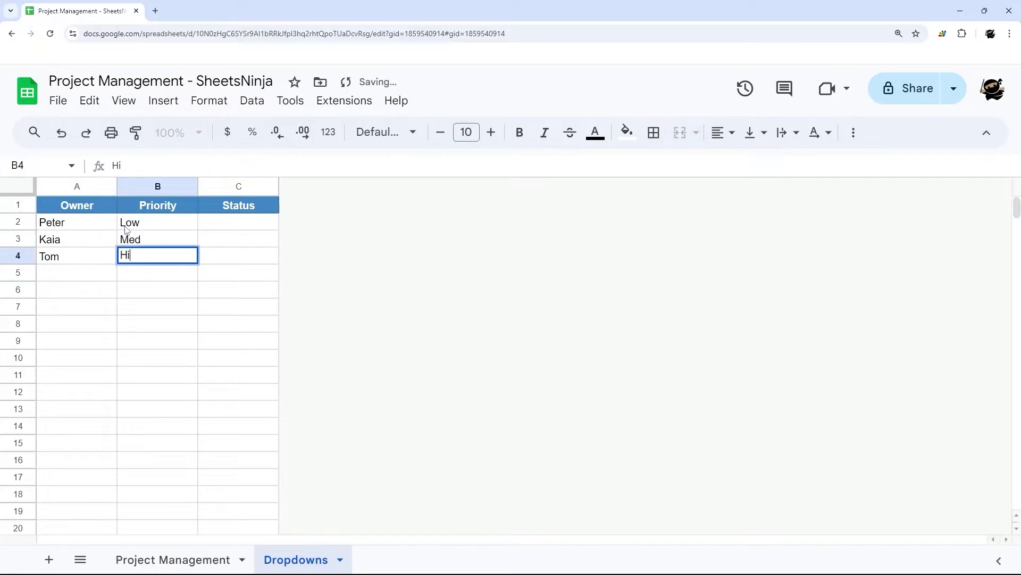
type("gh")
key("Return")
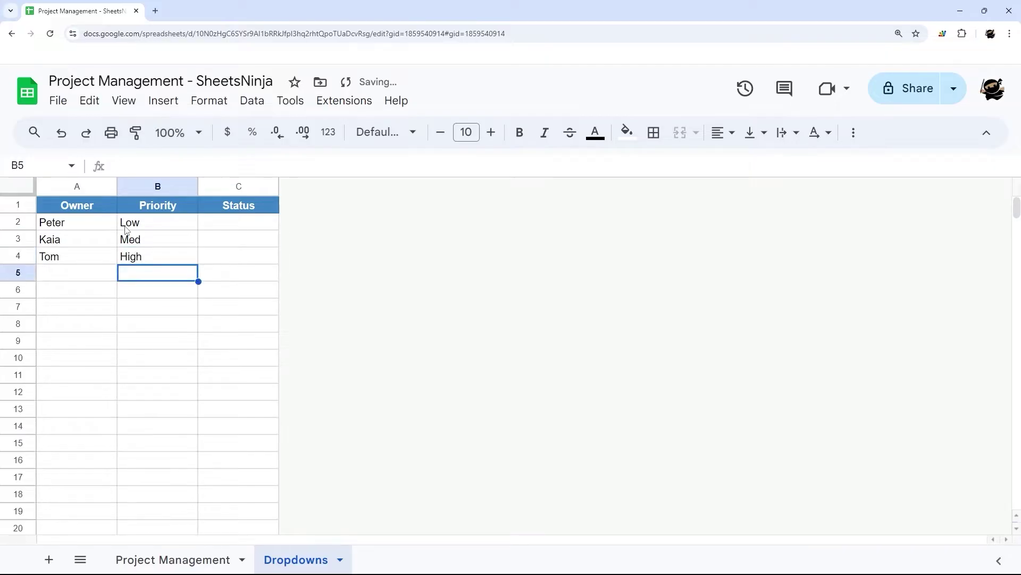
left_click_drag(136, 228, 144, 282)
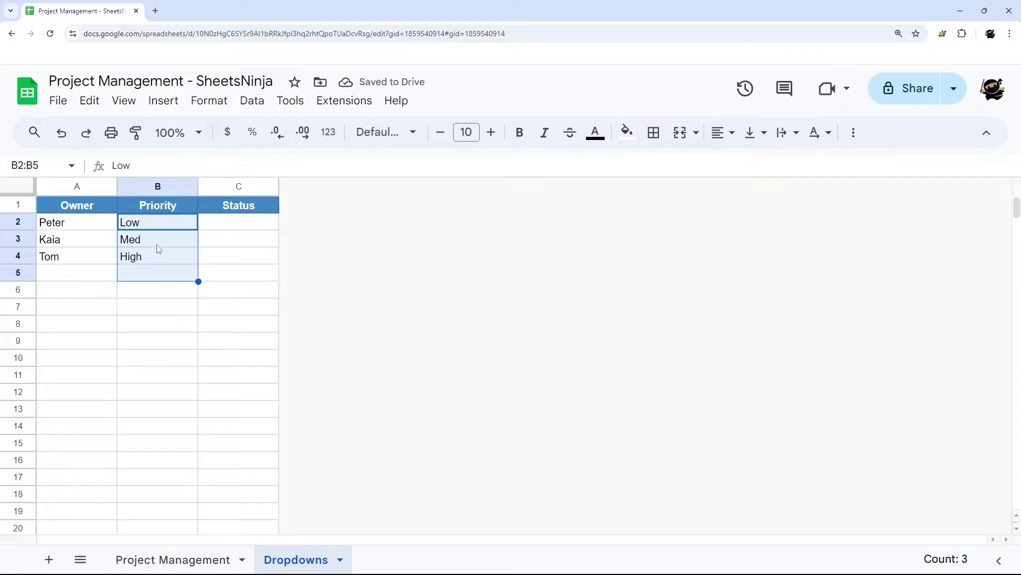
Enter statuses To Be Started, On Track and At Risk in C2:C4
left_click(231, 223)
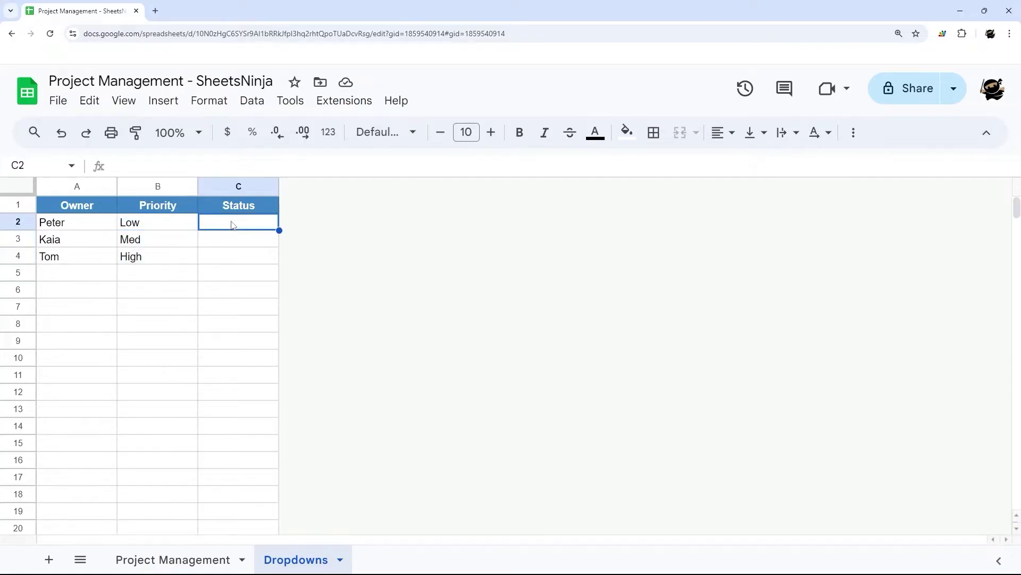
type("To Be Starte")
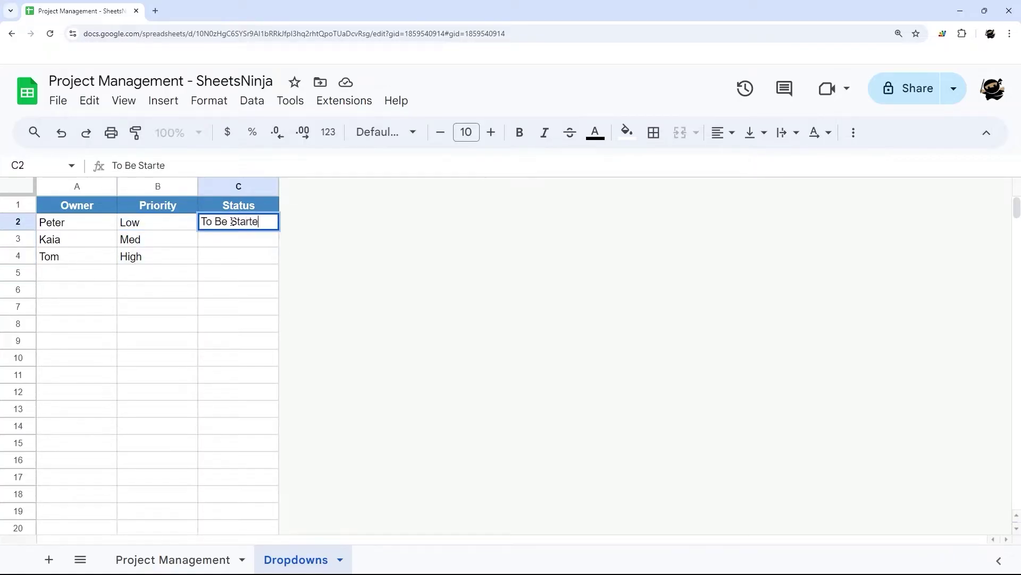
type("d")
key("Return")
type("On Tra")
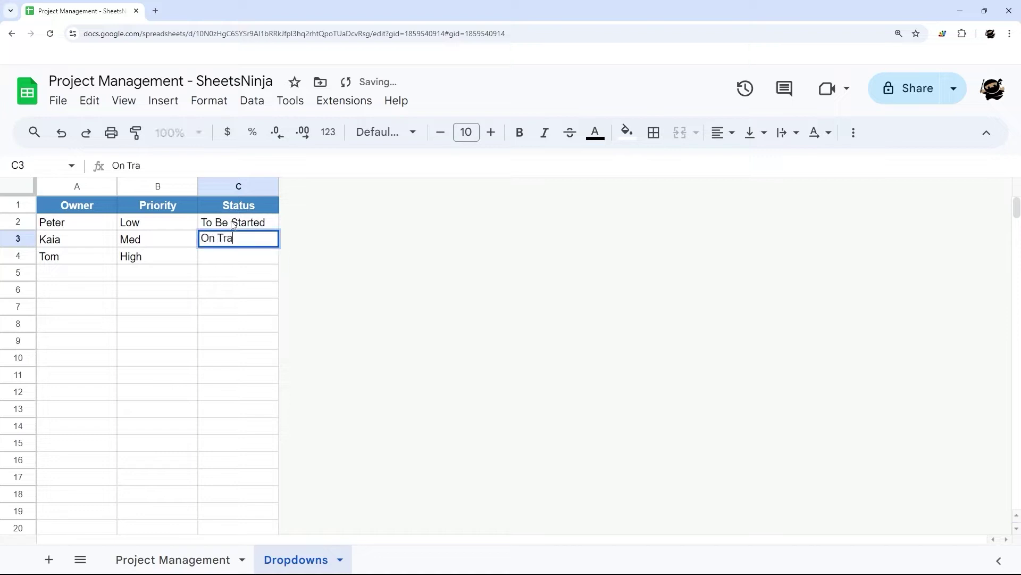
type("ck")
key("Return")
type("At Risk")
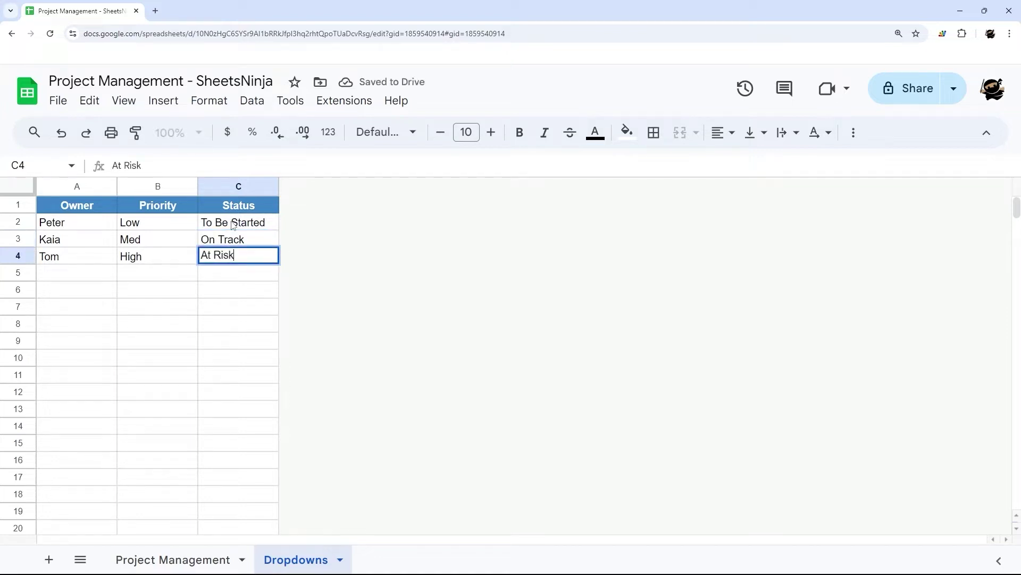
key("Return")
Add statuses Off Track, On Hold, Cancelled and Completed in C5:C8
type("Off Track")
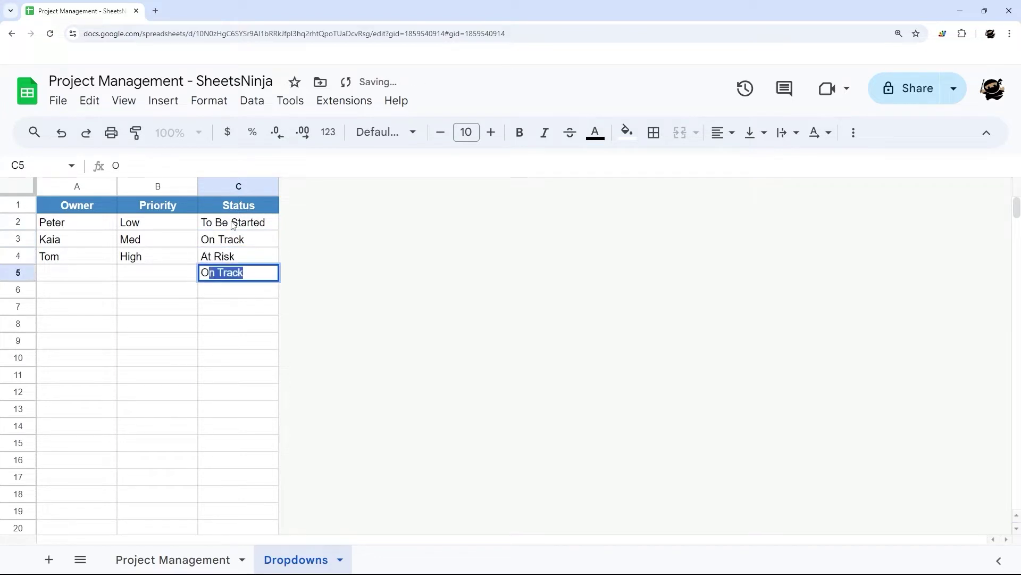
key("Return")
type("On Hold")
key("Return")
type("Cancelled")
key("Return")
type("Completed")
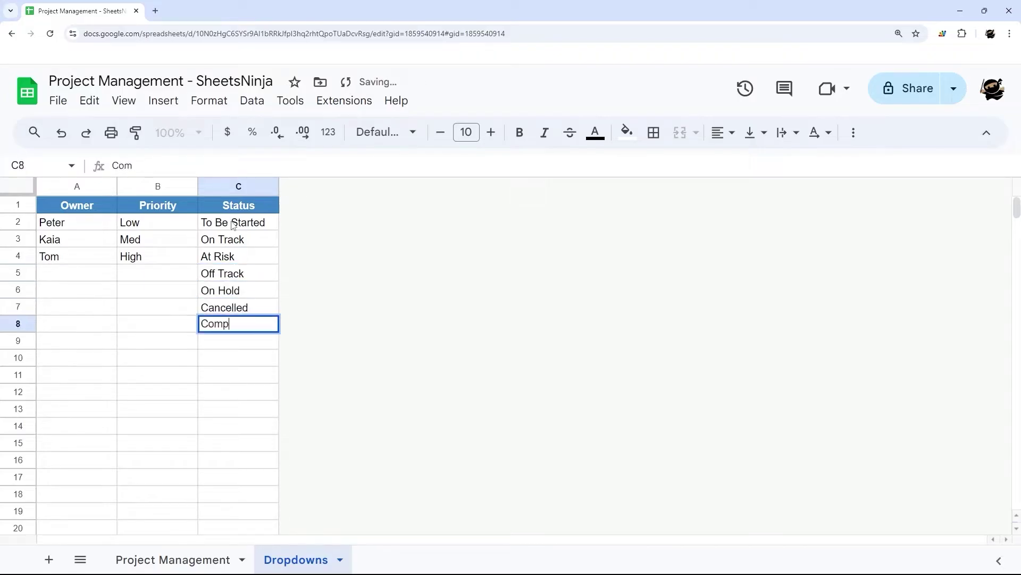
key("Return")
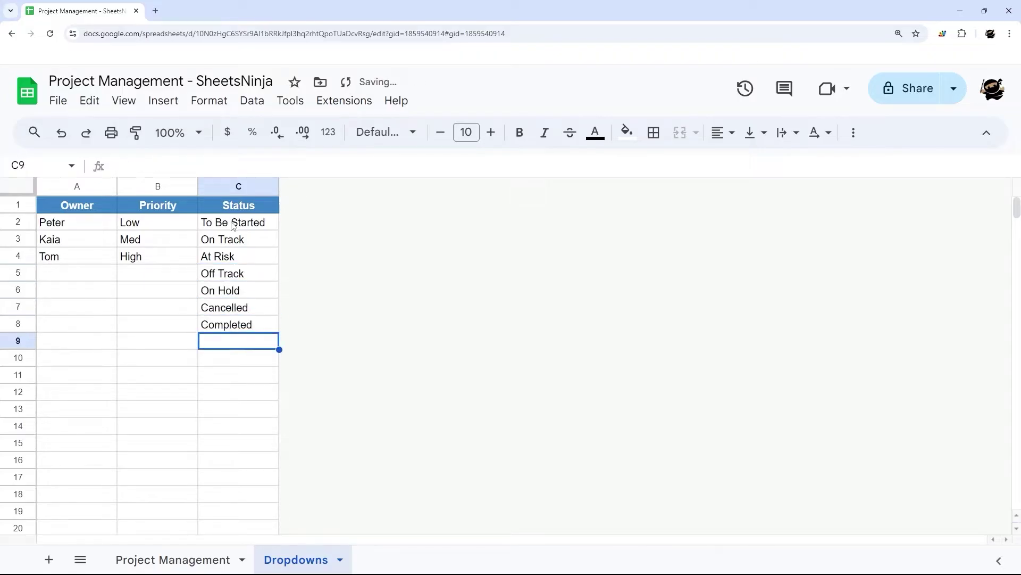
left_click_drag(75, 224, 79, 492)
left_click_drag(255, 228, 244, 324)
right_click(215, 252)
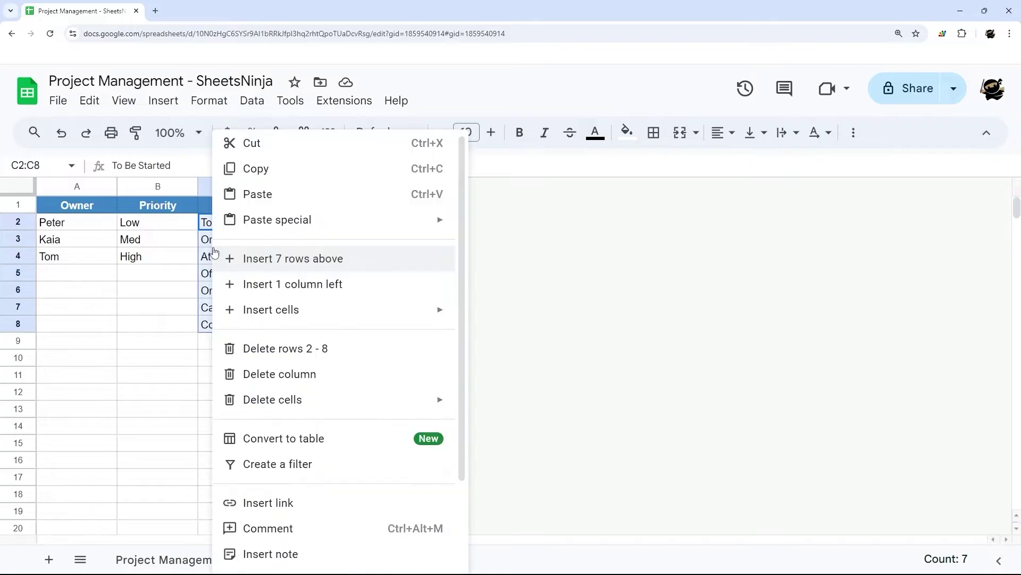
scroll(267, 282, "down", 2)
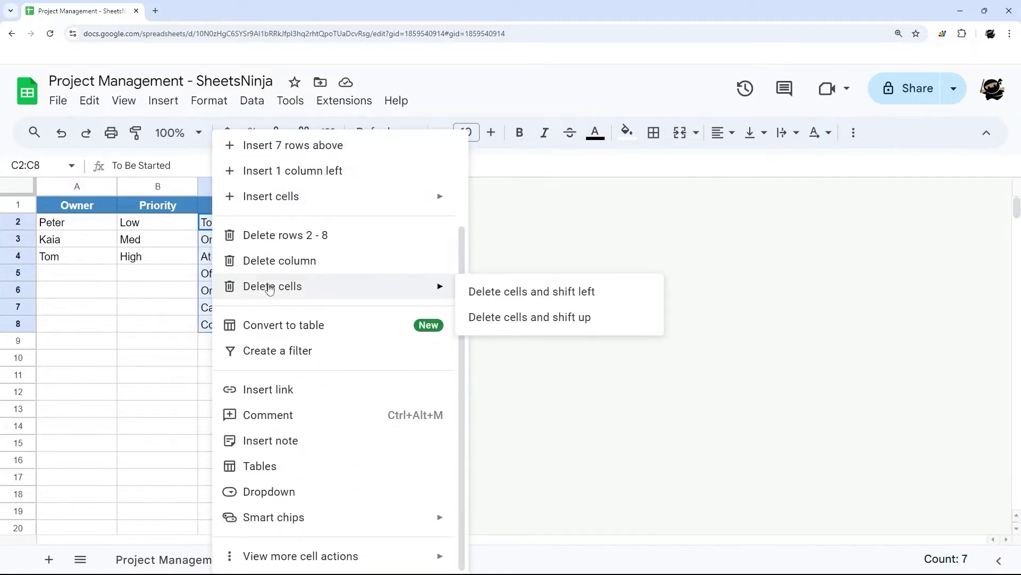
mouse_move(305, 557)
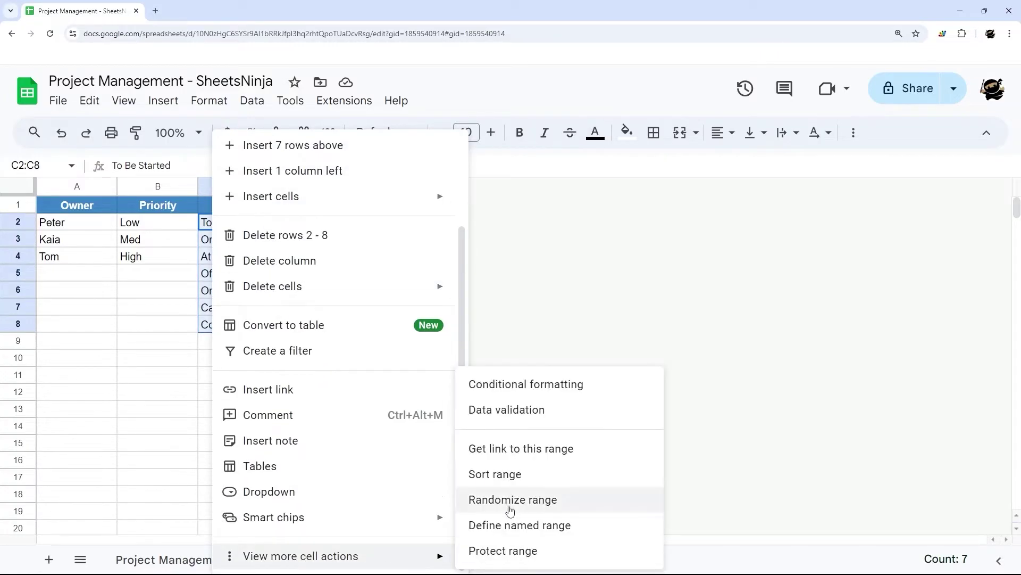
left_click(512, 472)
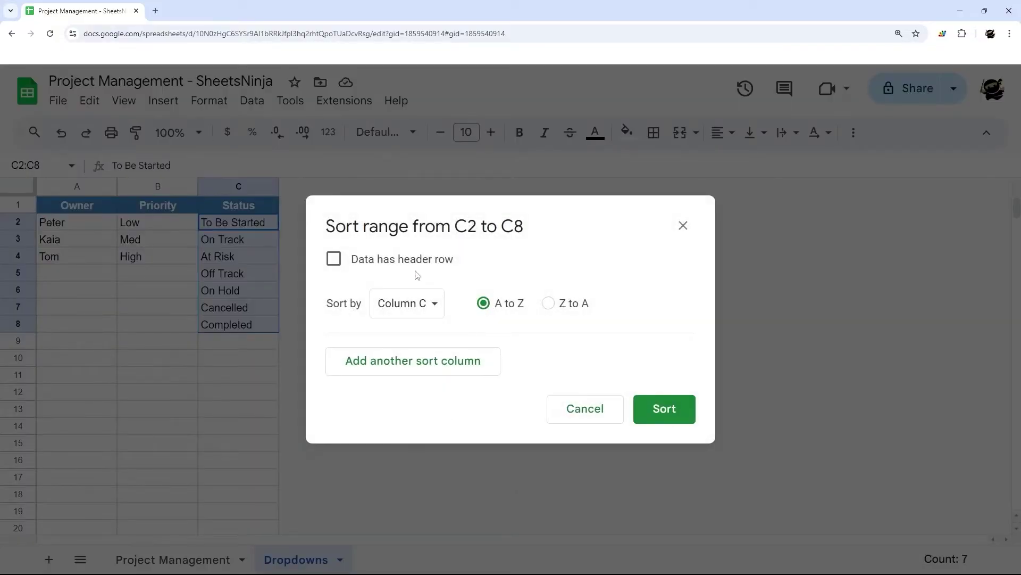
left_click(653, 408)
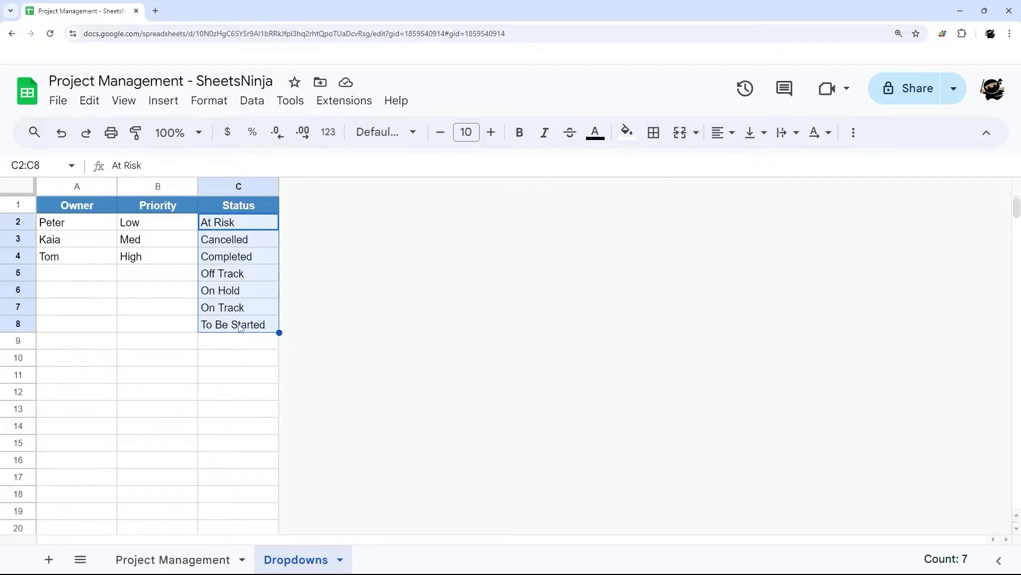
key("ctrl+z")
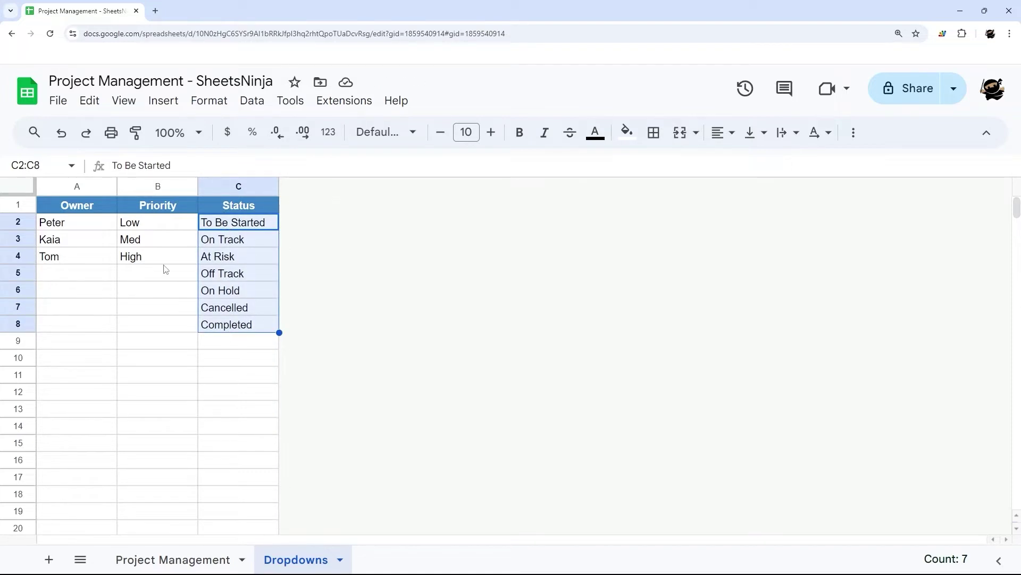
left_click_drag(74, 224, 75, 259)
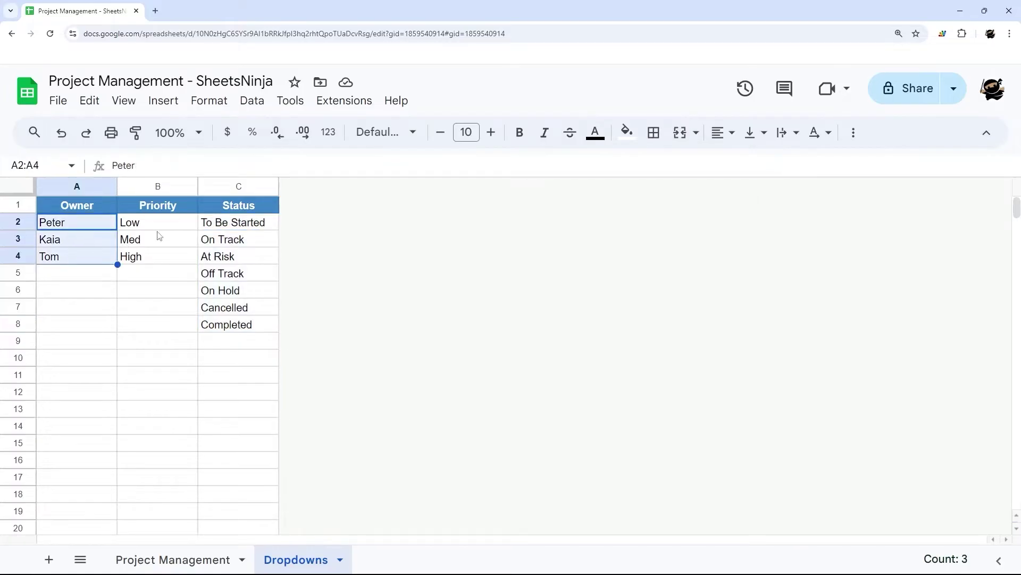
left_click_drag(158, 230, 165, 273)
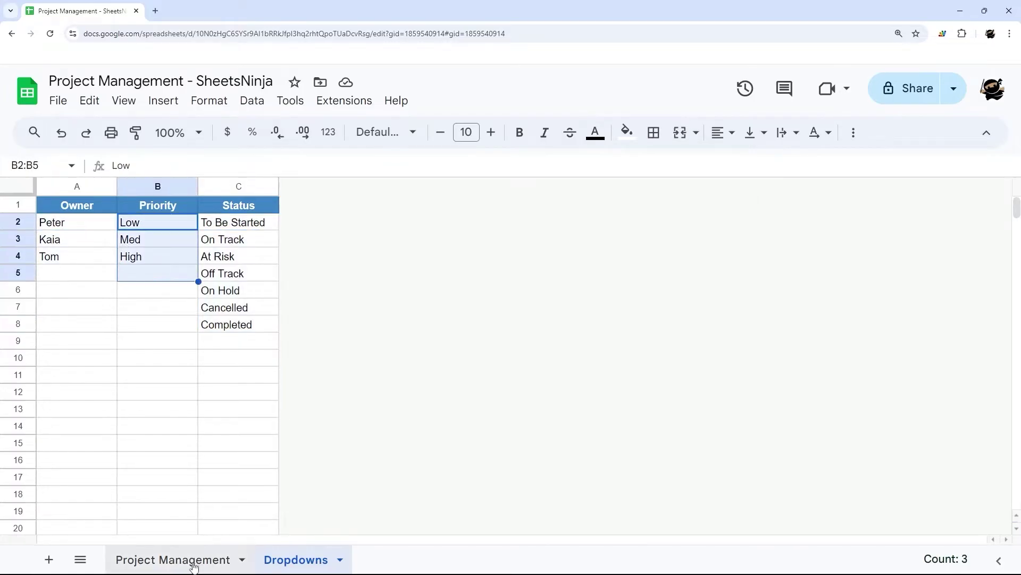
Add a dropdown rule to Owner cells E2:E21 on the Project Management sheet
left_click(195, 564)
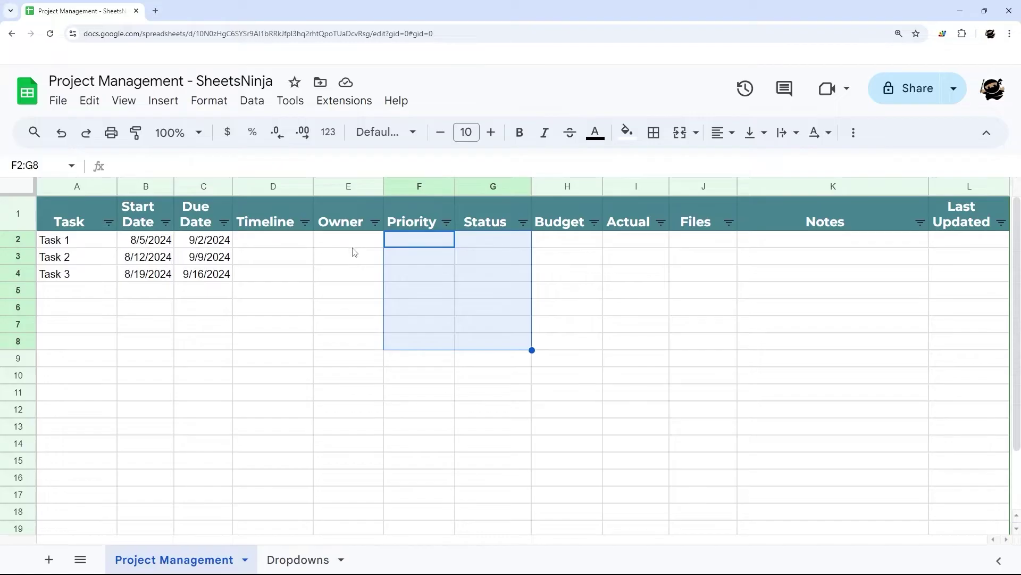
left_click_drag(352, 245, 359, 414)
scroll(333, 310, "up", 2)
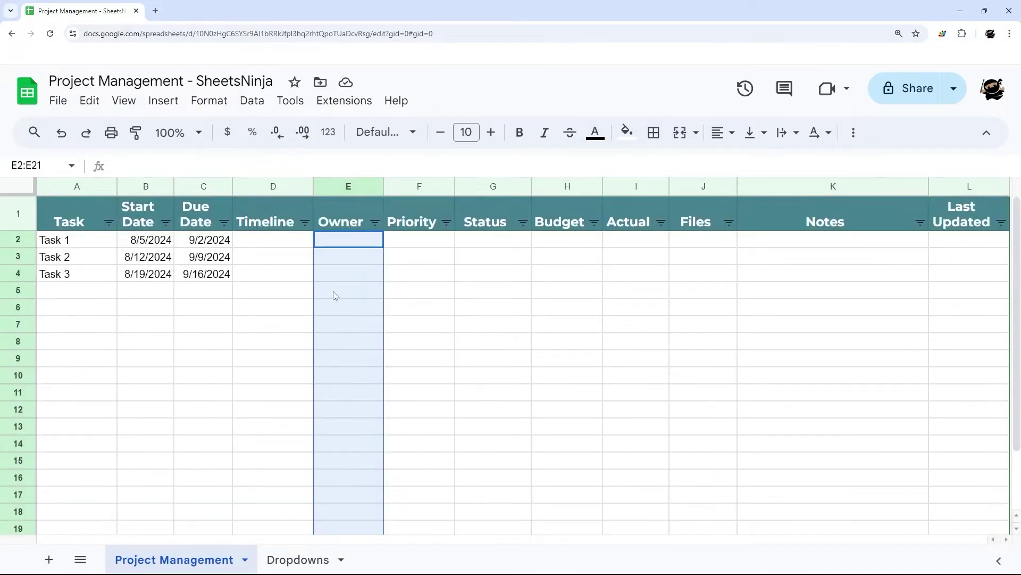
right_click(333, 292)
scroll(373, 487, "down", 3)
left_click(367, 491)
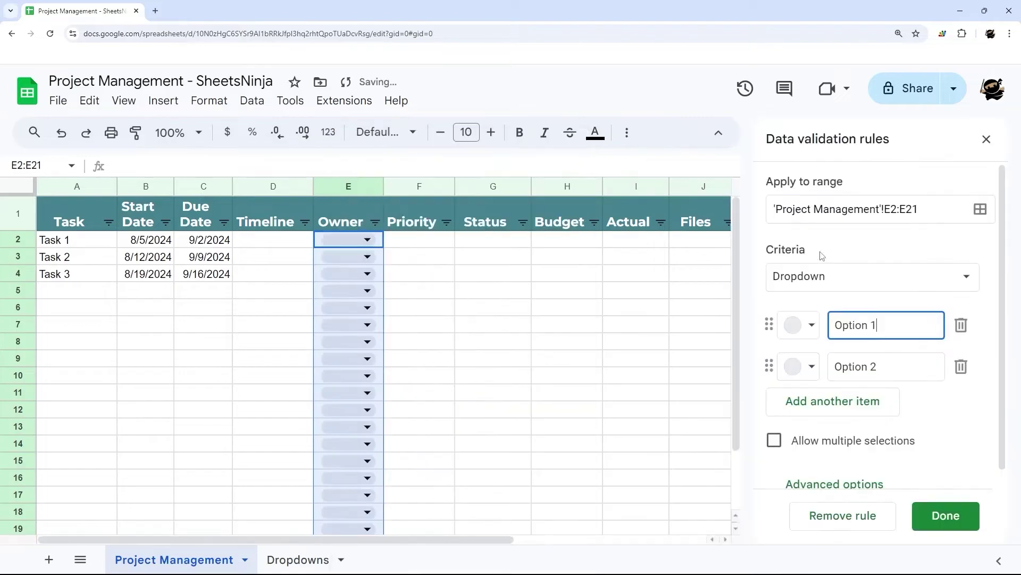
Set the criteria to Dropdown (from a range) using Dropdowns column A
left_click(830, 272)
left_click(835, 299)
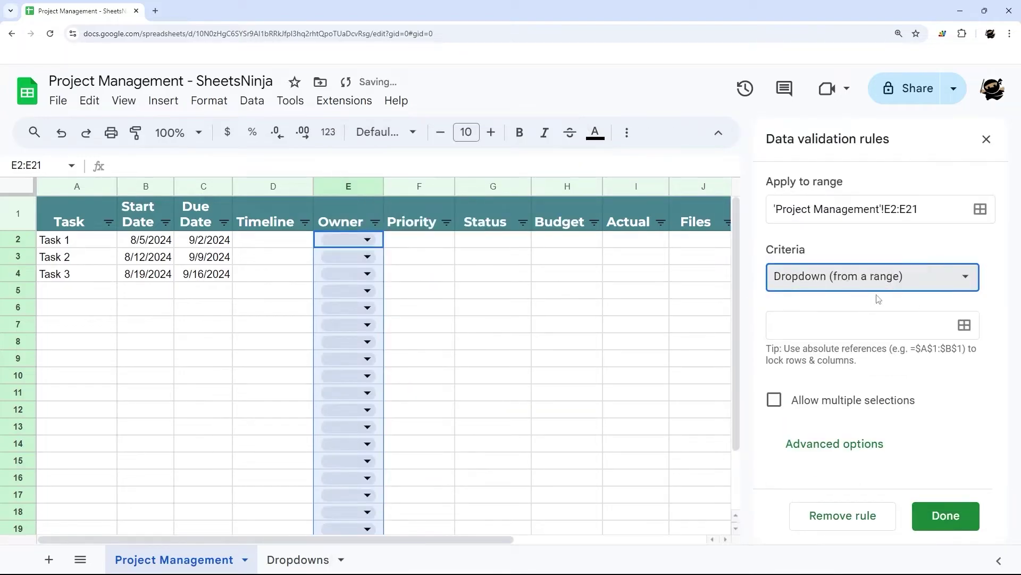
left_click(964, 324)
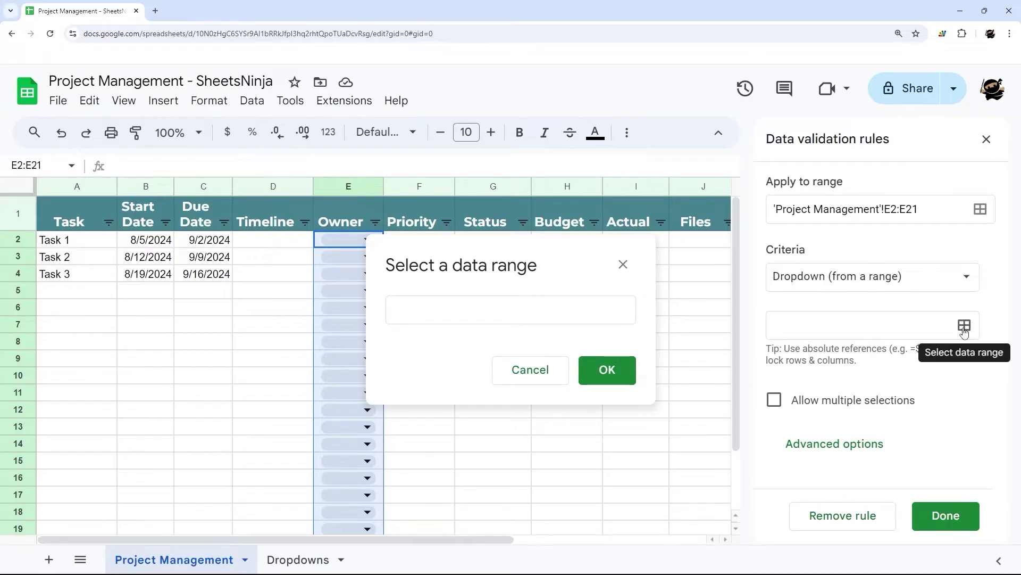
left_click(435, 306)
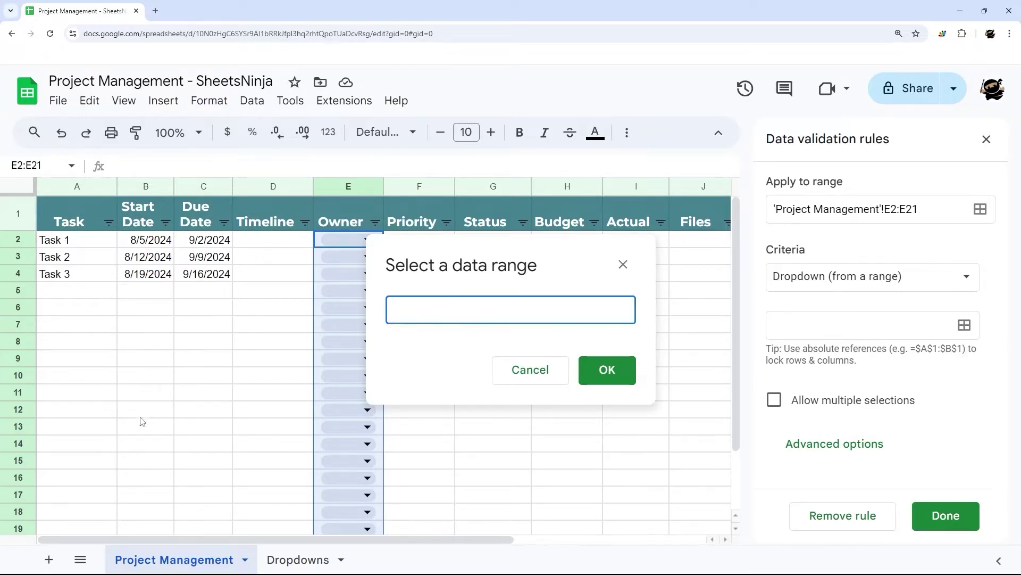
left_click(299, 559)
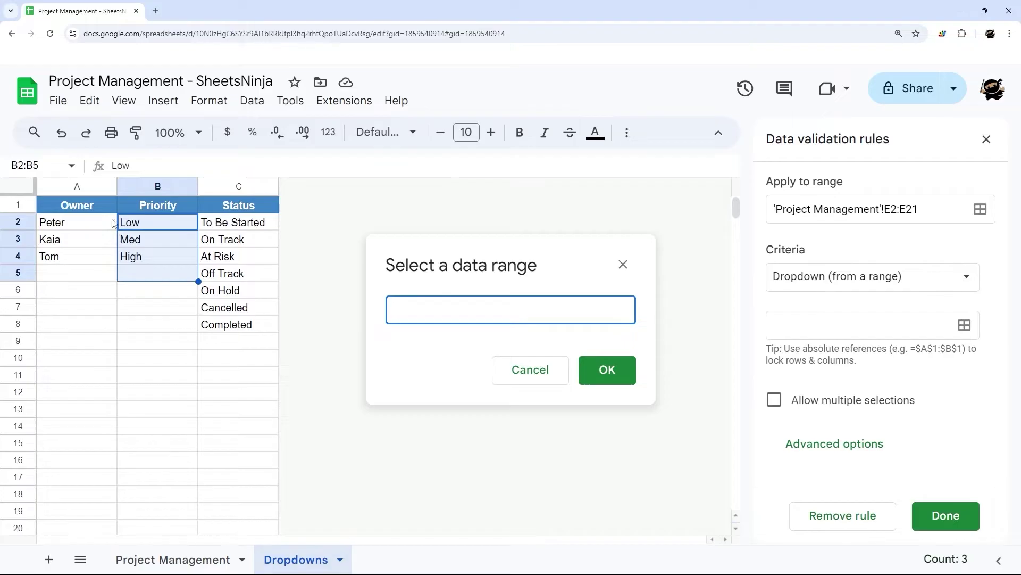
left_click_drag(89, 225, 94, 543)
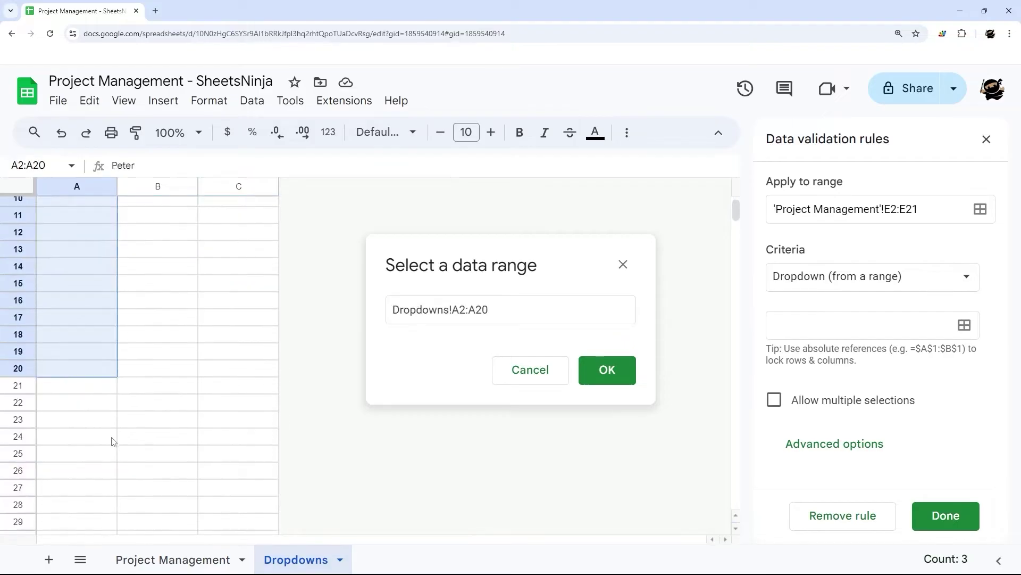
Change the source range to the open-ended Dropdowns!A2:A and confirm it
scroll(111, 373, "up", 3)
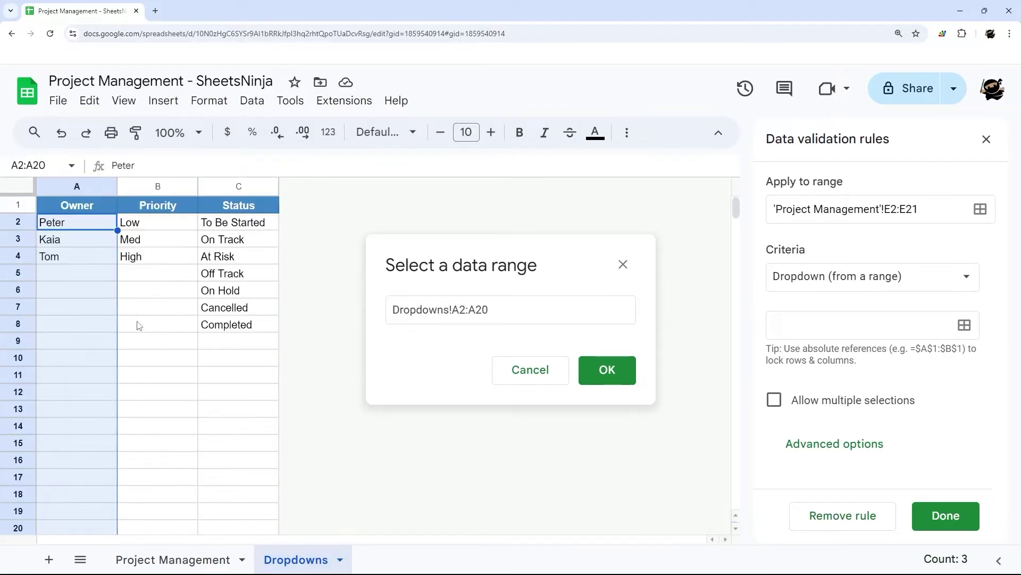
scroll(127, 323, "down", 3)
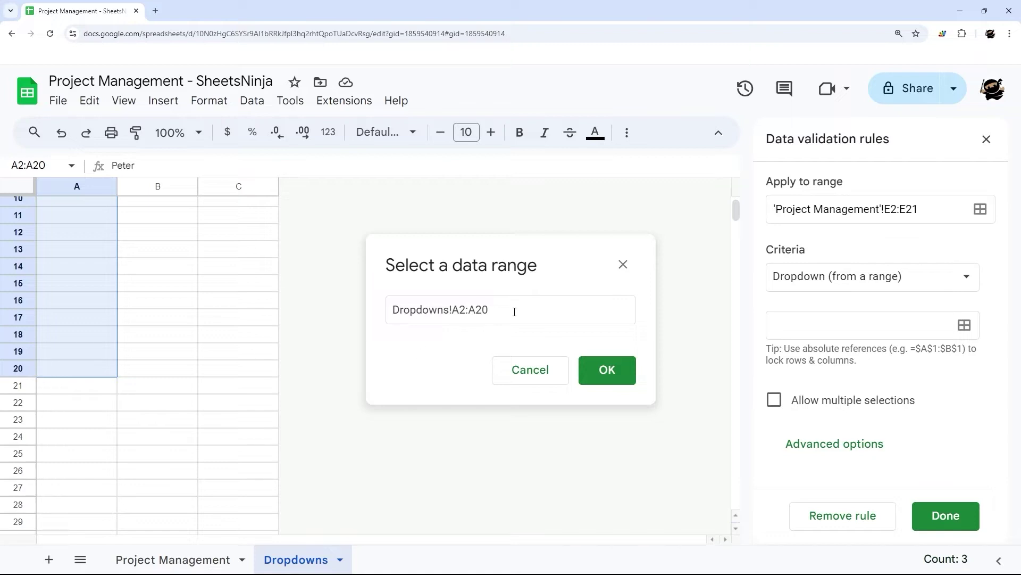
scroll(62, 388, "down", 6)
scroll(80, 394, "up", 9)
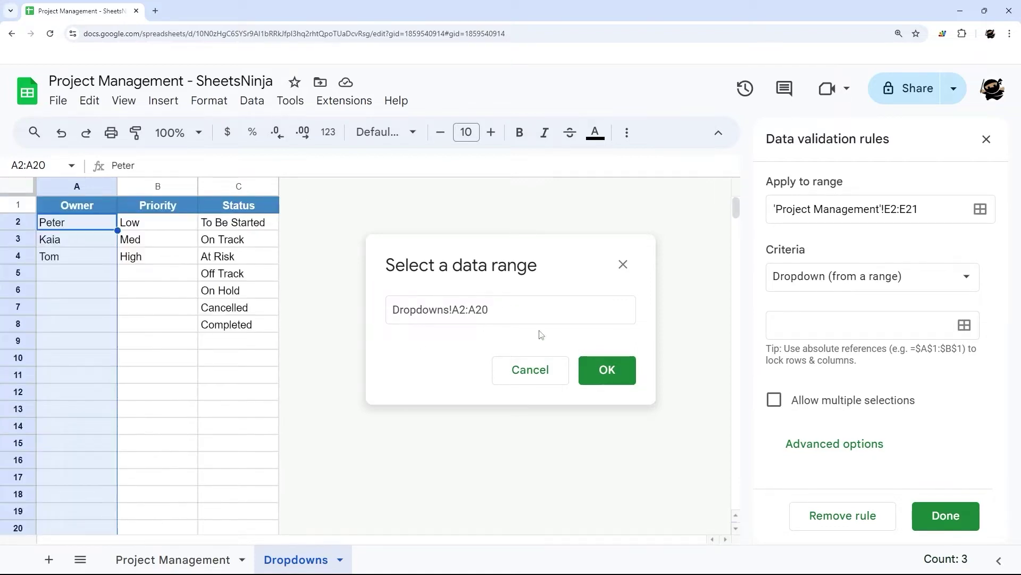
left_click(514, 309)
key("BackSpace")
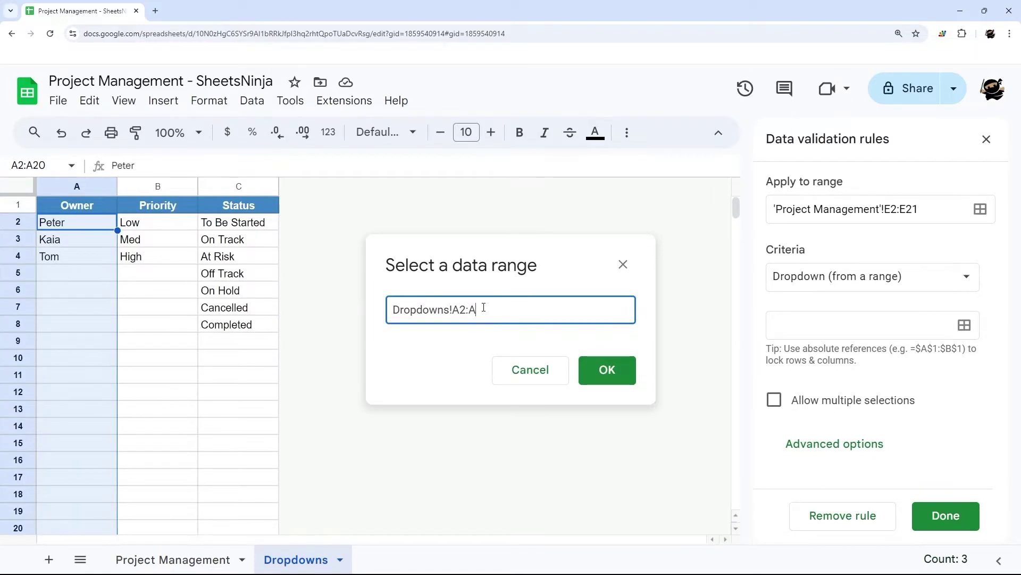
left_click_drag(452, 308, 490, 308)
left_click(612, 371)
Set the Owner dropdown display style to Arrow and save the rule
scroll(878, 349, "down", 3)
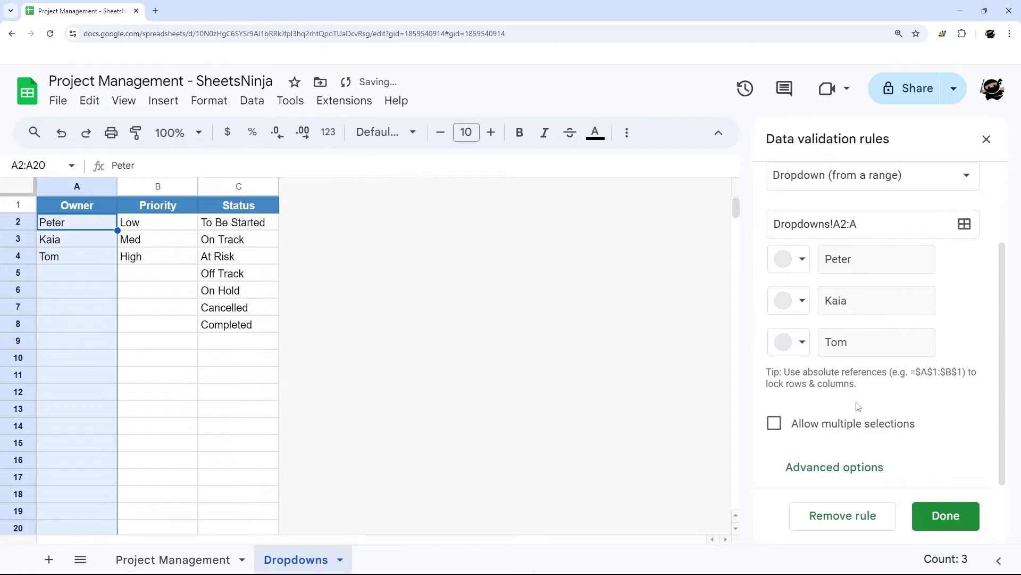
left_click(191, 558)
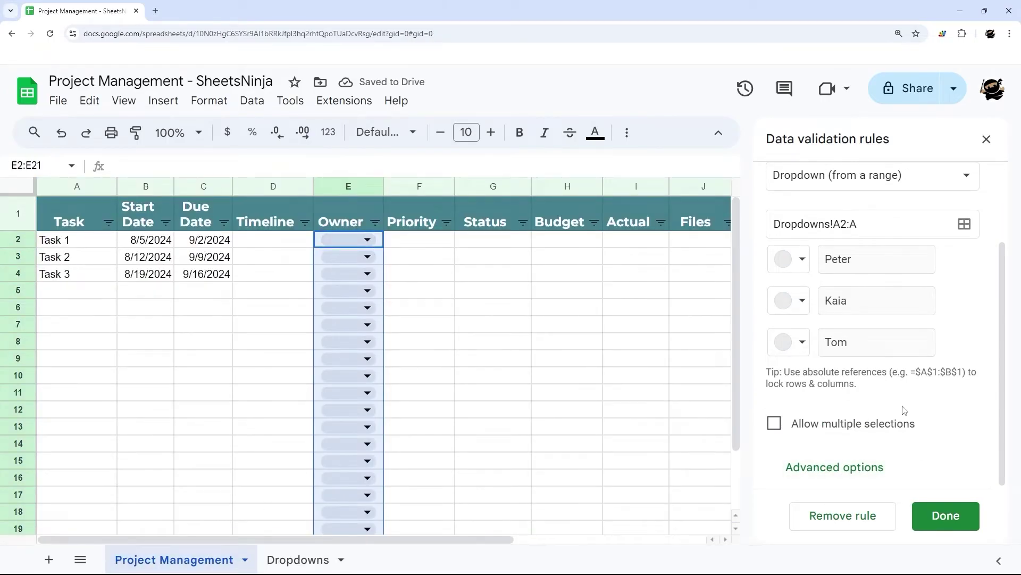
left_click(849, 467)
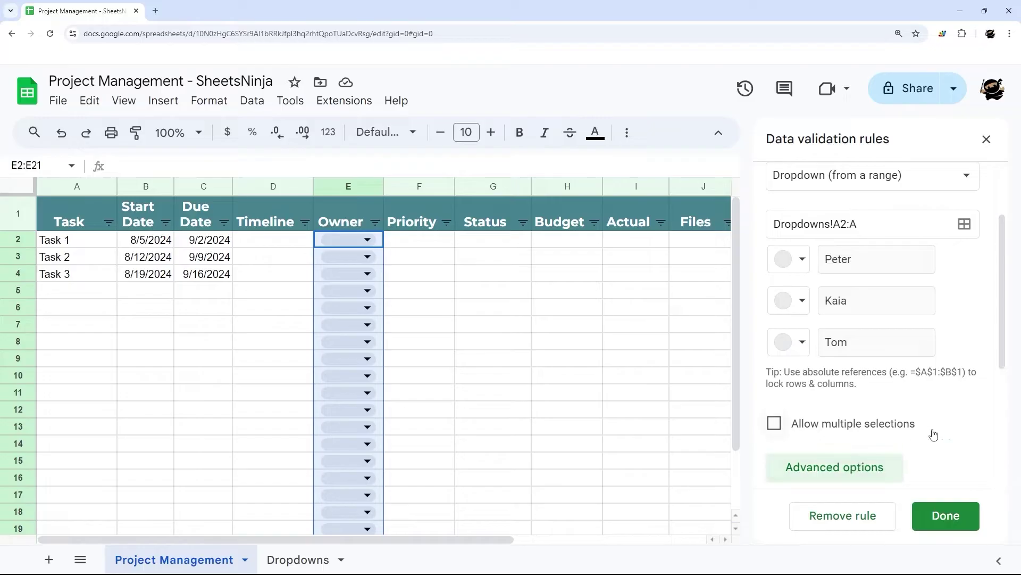
scroll(934, 434, "down", 4)
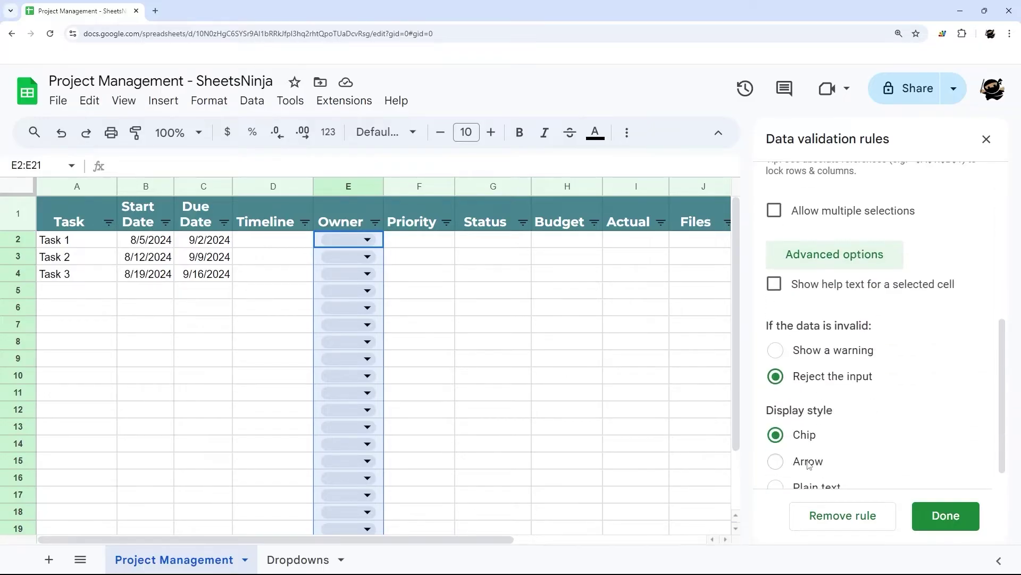
left_click(808, 465)
scroll(809, 465, "up", 4)
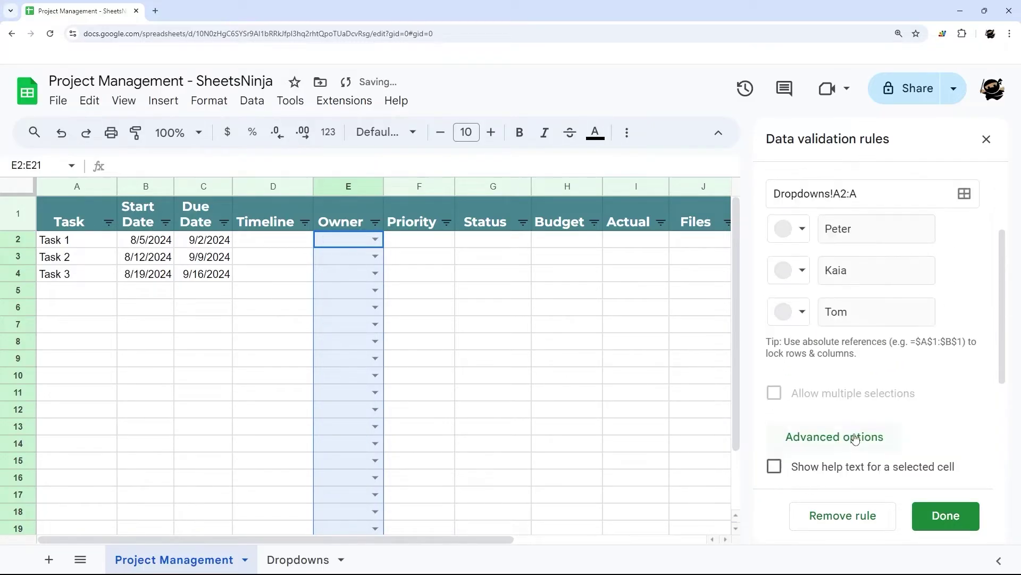
scroll(905, 479, "down", 4)
left_click(949, 525)
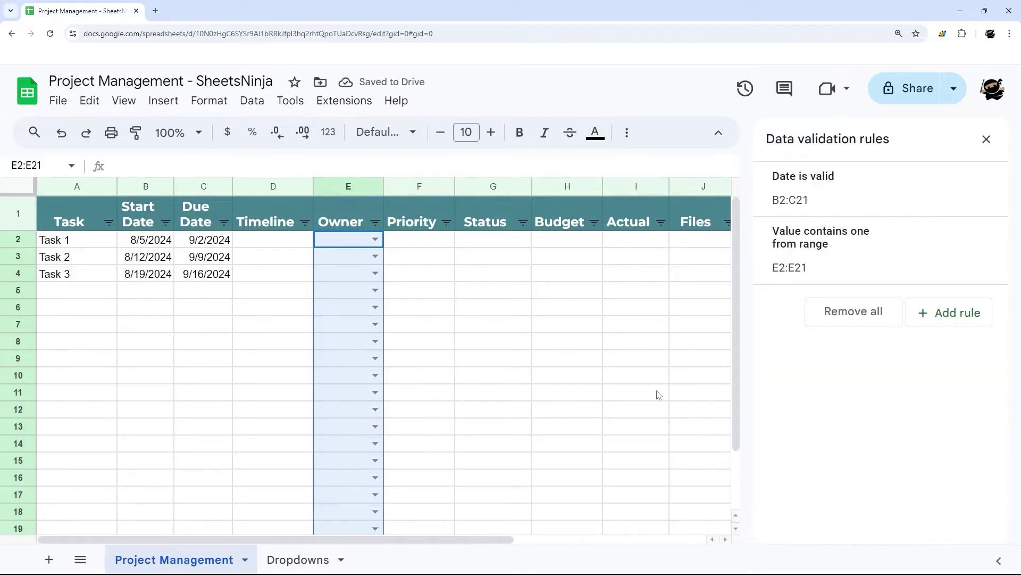
Select the Priority cells F2:F21 below the header
left_click(412, 189)
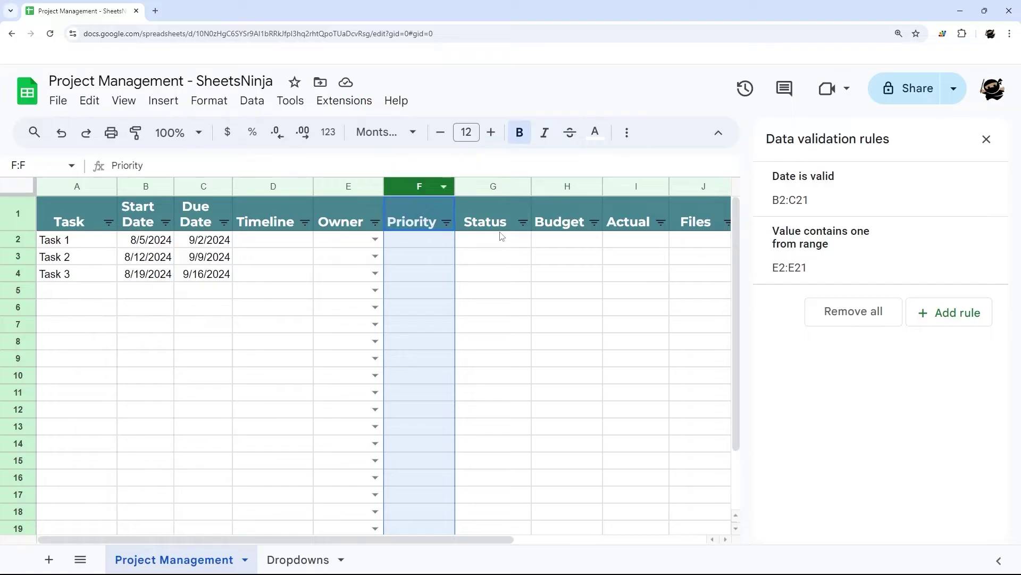
left_click(501, 238)
left_click(423, 187)
left_click(418, 241)
key("ctrl+shift+Down")
scroll(417, 277, "down", 3)
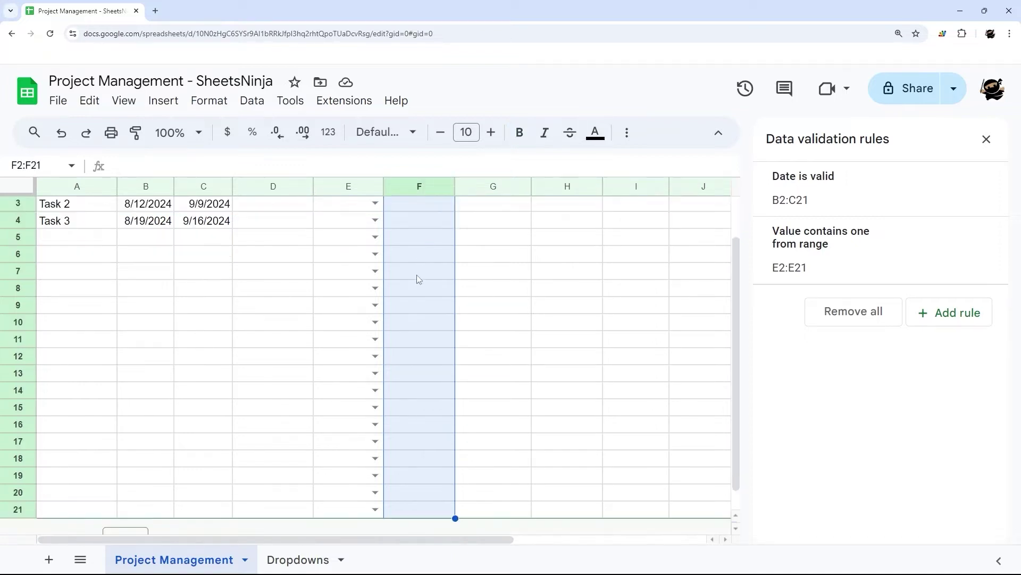
scroll(415, 287, "up", 4)
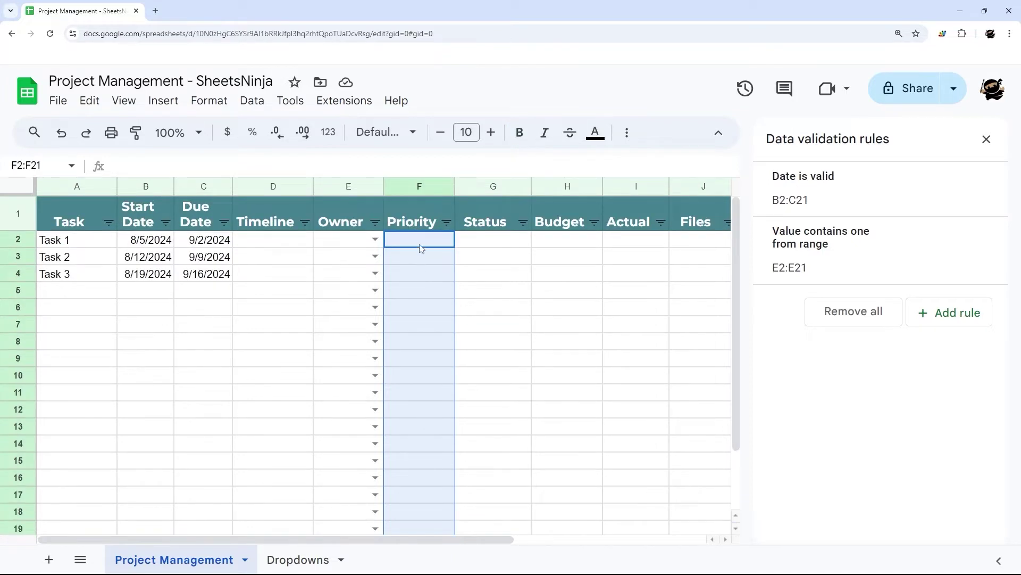
scroll(415, 266, "down", 3)
scroll(418, 309, "up", 3)
Make F2:F21 a dropdown from range Dropdowns!B2:B with Arrow display style
left_click(958, 314)
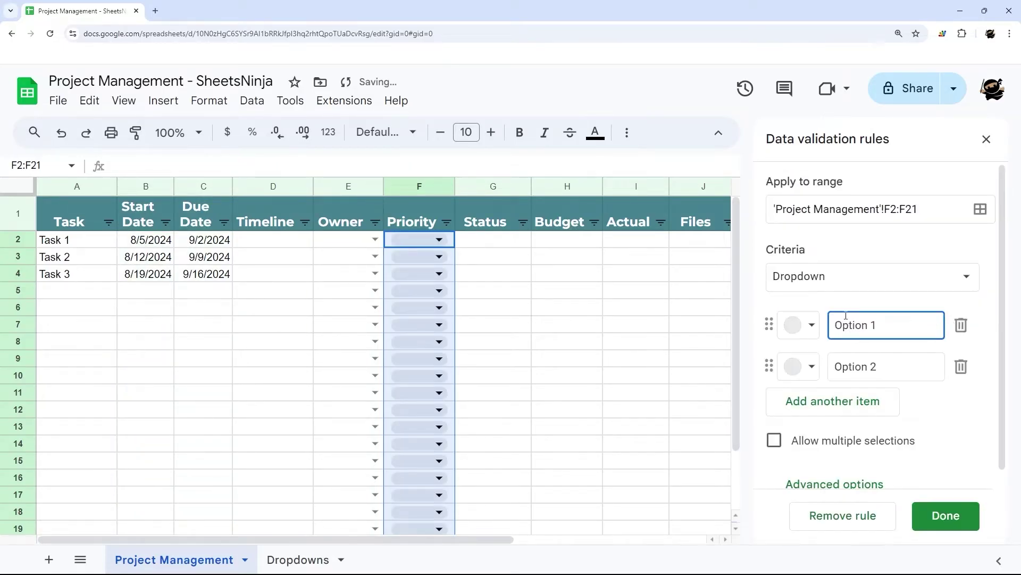
left_click(833, 277)
left_click(841, 300)
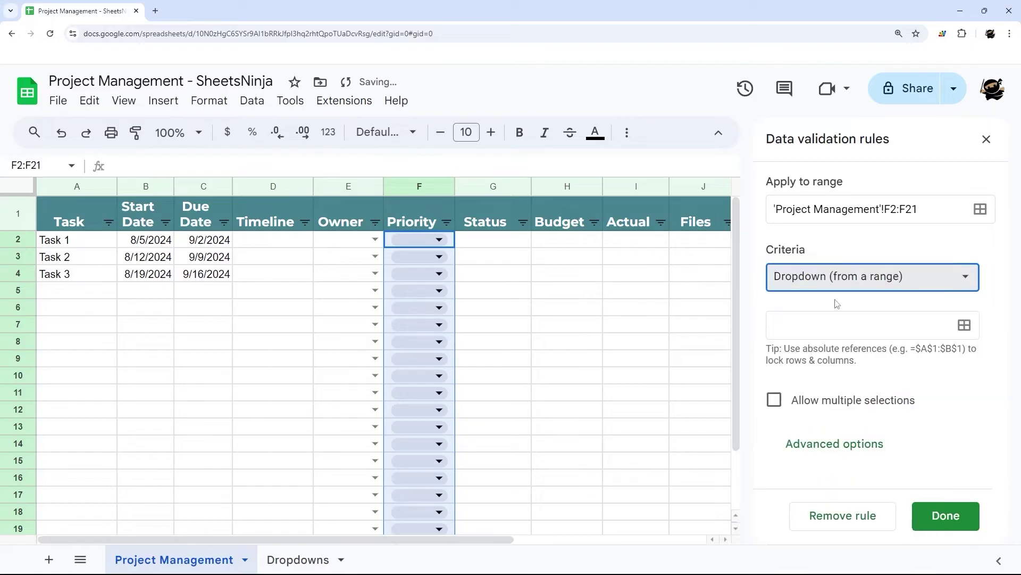
left_click(965, 330)
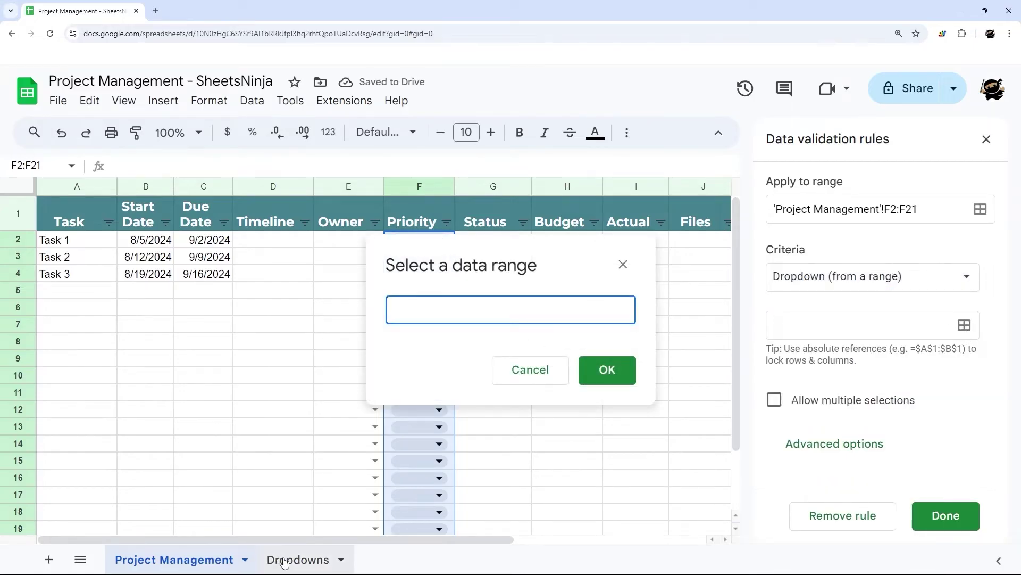
left_click(285, 561)
left_click_drag(159, 222, 160, 463)
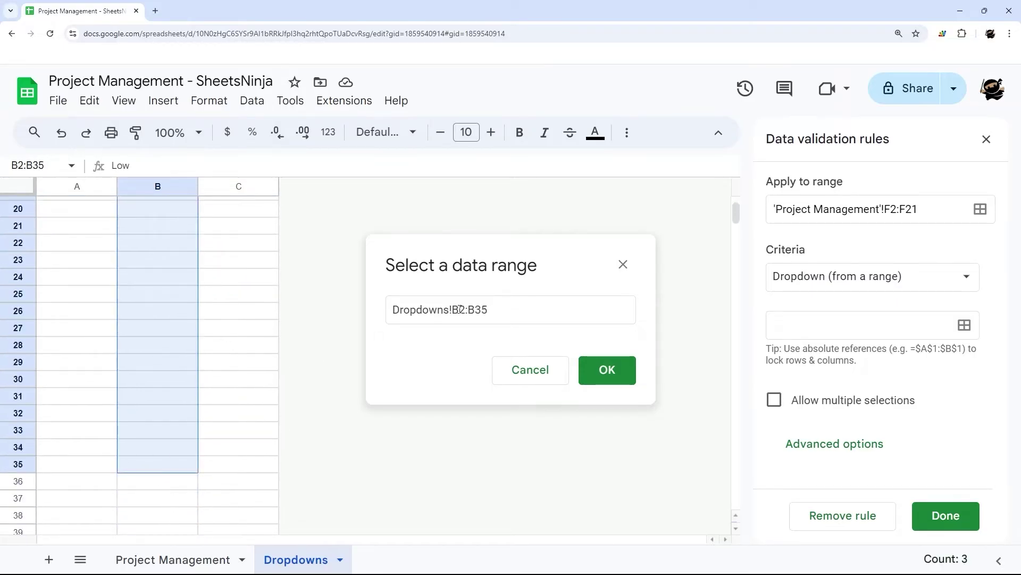
left_click(527, 310)
key("BackSpace")
left_click(606, 371)
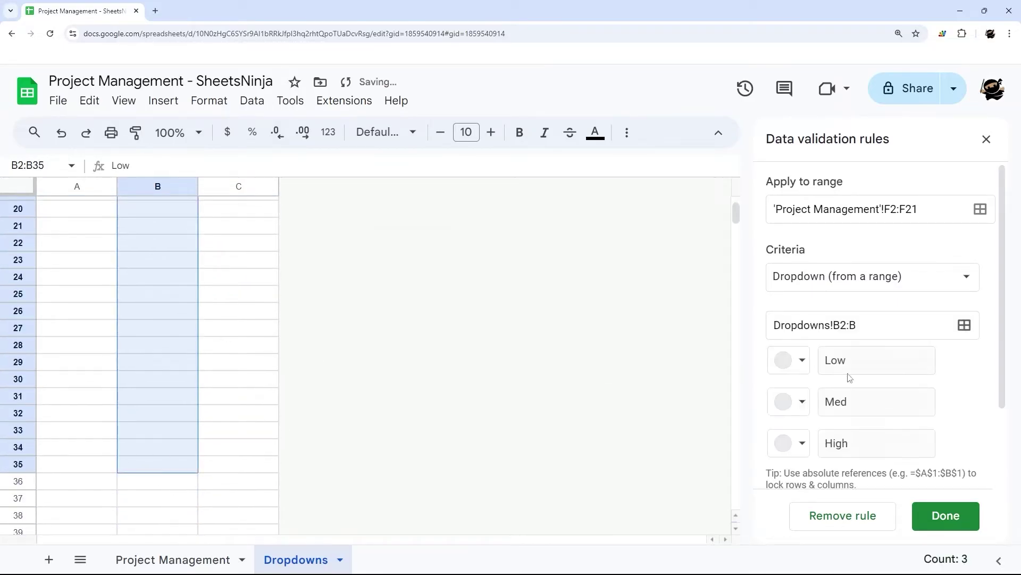
scroll(848, 376, "down", 2)
left_click(846, 468)
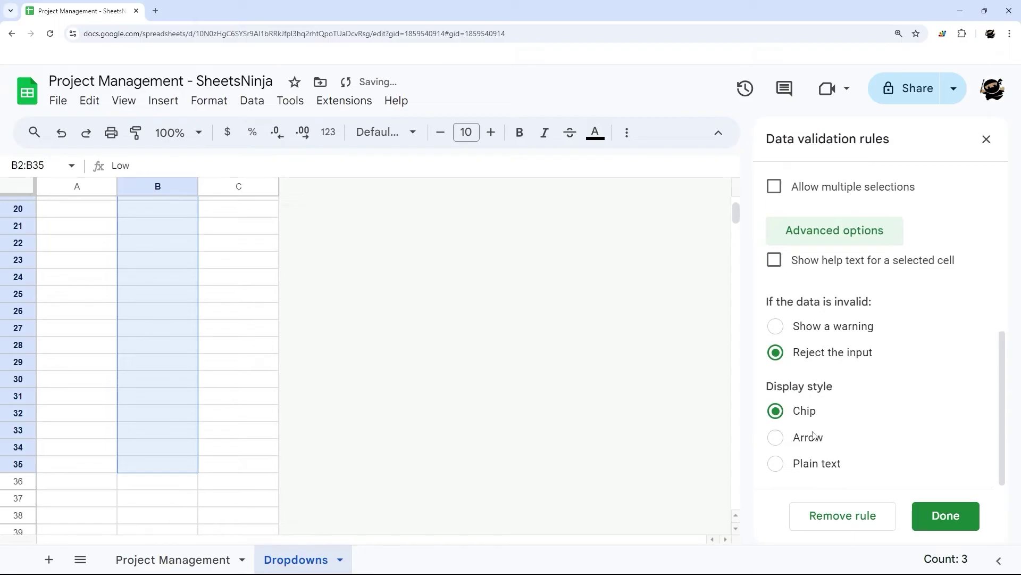
left_click(809, 437)
left_click(936, 514)
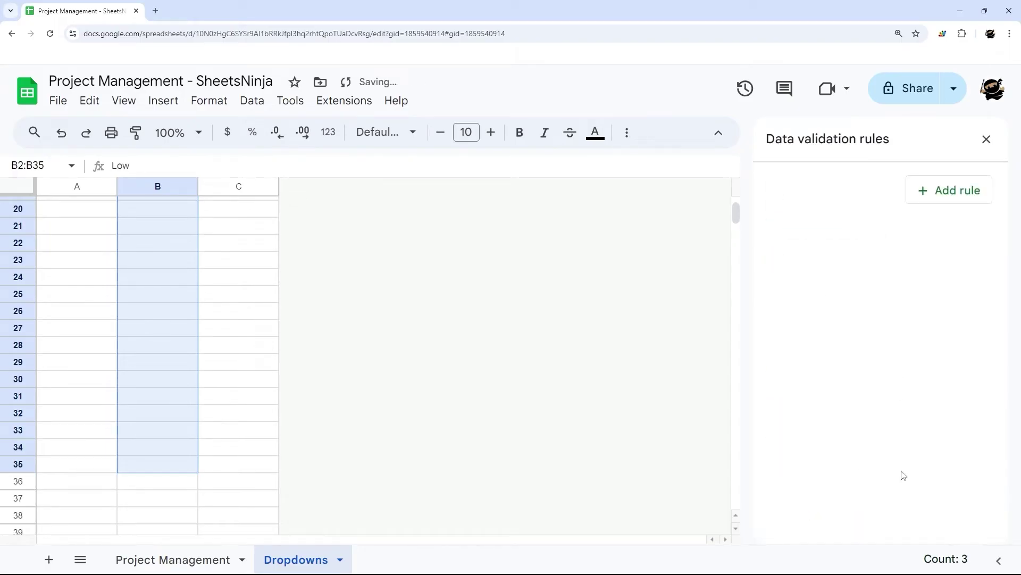
Start a dropdown-from-range validation rule for the Status cells G2:G21
left_click(210, 549)
left_click(487, 213)
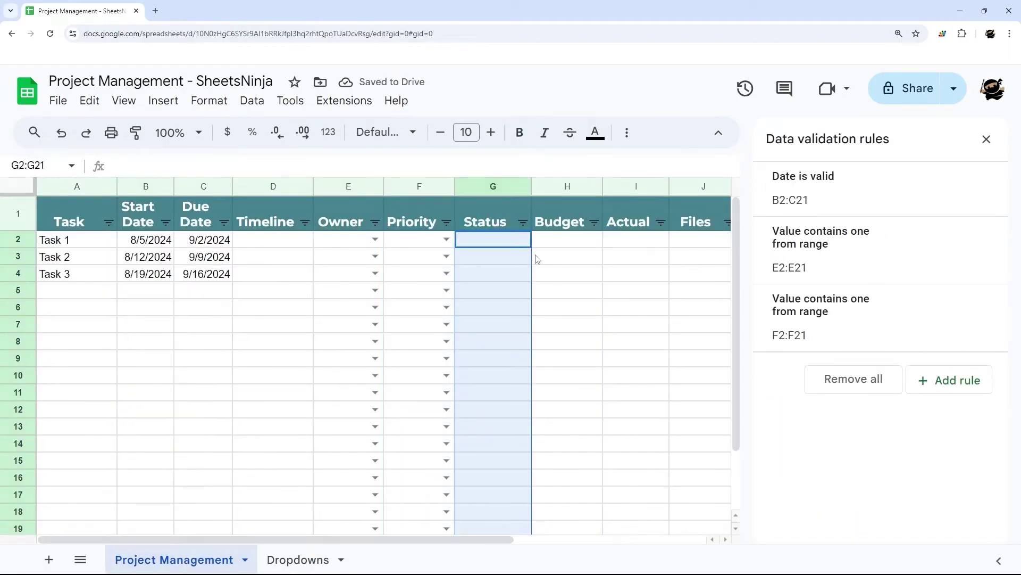
left_click(913, 379)
left_click(835, 275)
left_click(860, 299)
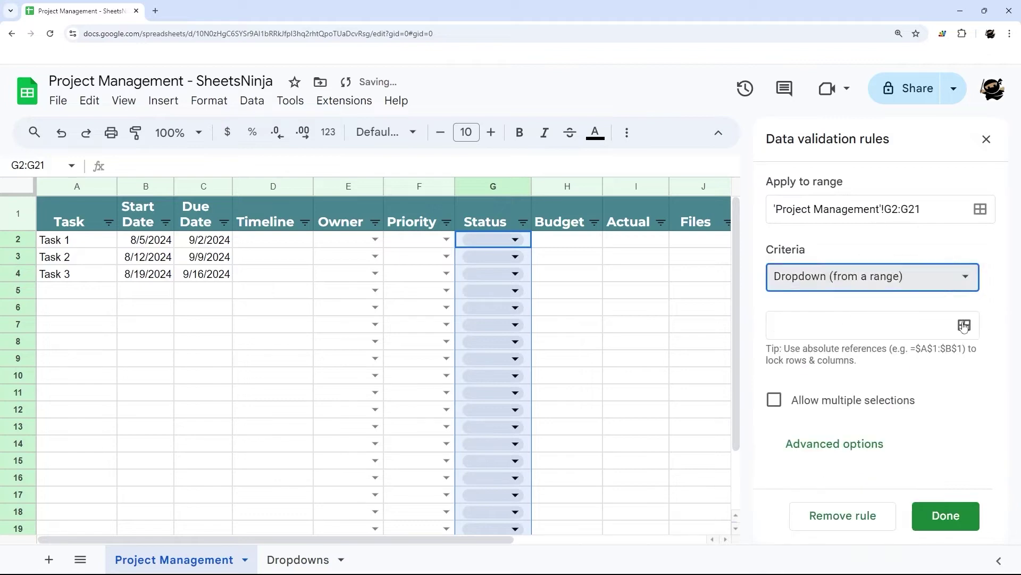
left_click(965, 325)
Source the Status dropdown from Dropdowns!C2:C with arrow style, save, and close the panel
left_click(508, 317)
left_click(296, 558)
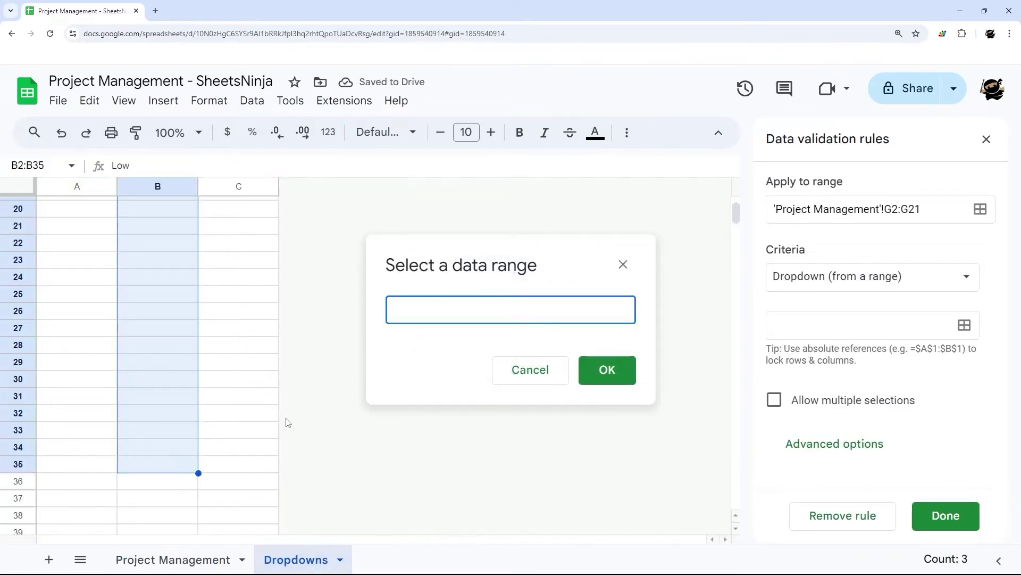
scroll(256, 235, "up", 6)
left_click_drag(241, 226, 245, 391)
left_click(548, 316)
key("BackSpace")
key("BackSpace")
left_click(607, 370)
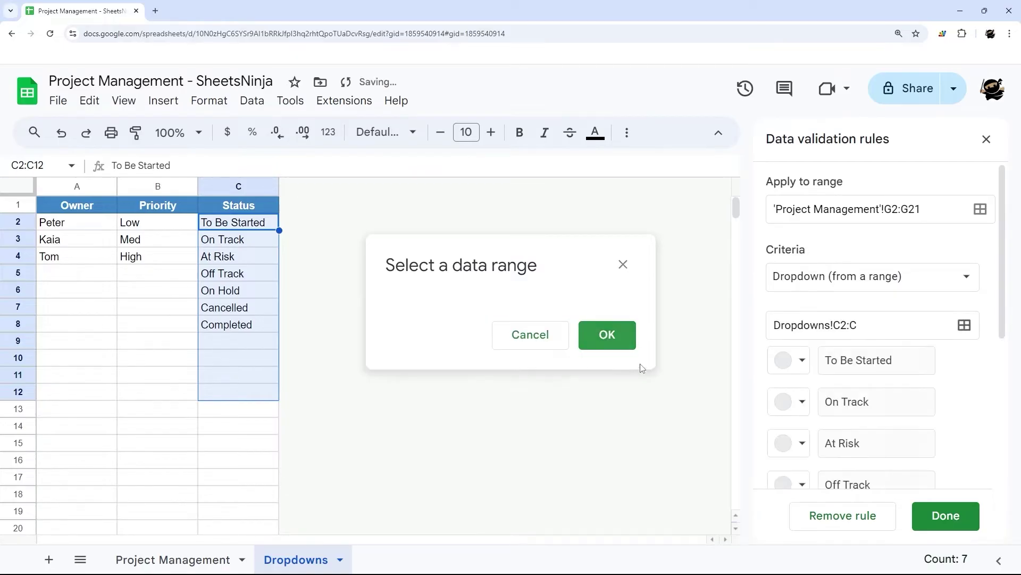
scroll(846, 386, "down", 5)
scroll(846, 425, "down", 5)
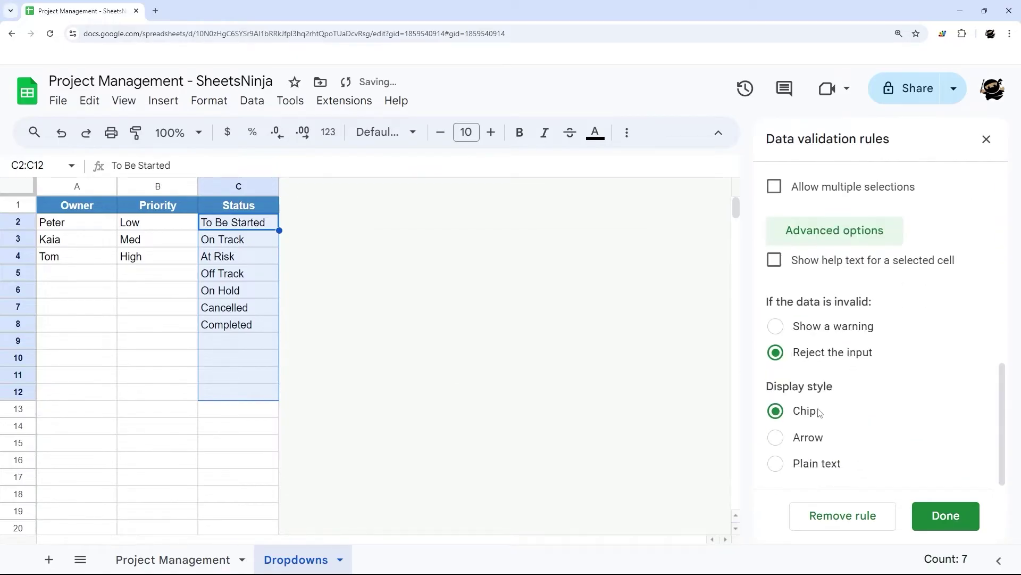
left_click(800, 437)
left_click(938, 506)
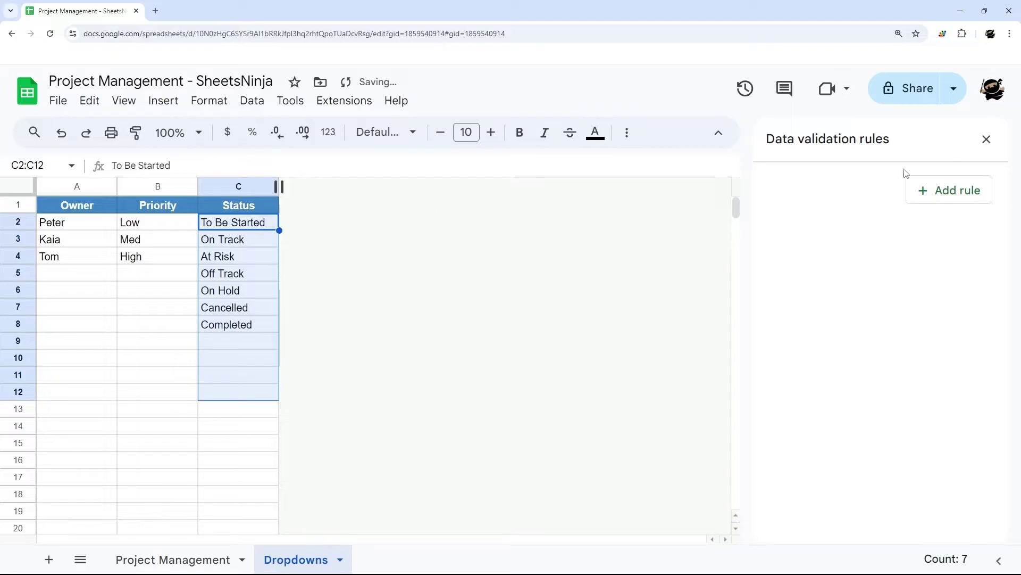
left_click(987, 139)
left_click(178, 558)
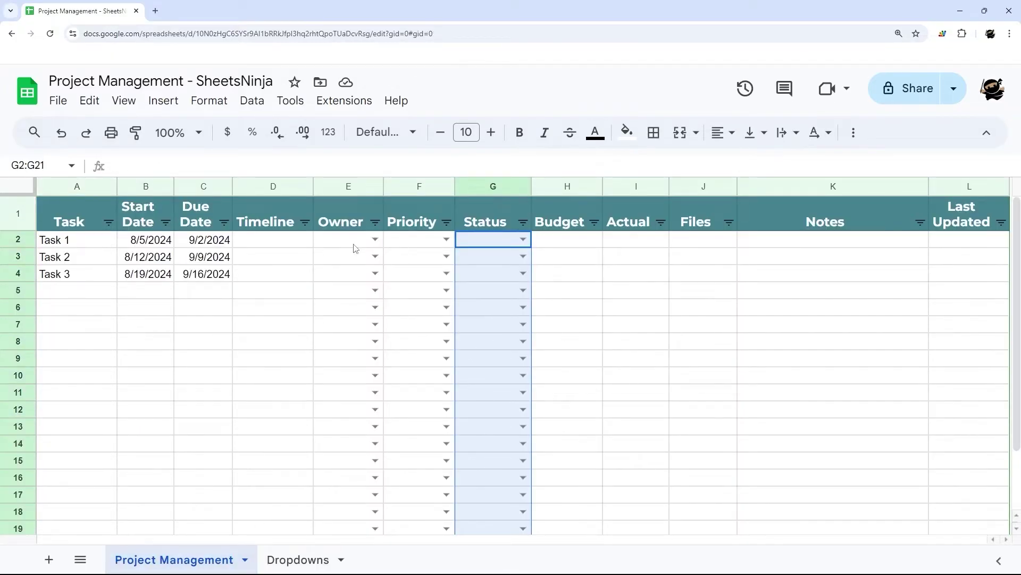
left_click_drag(567, 245, 567, 366)
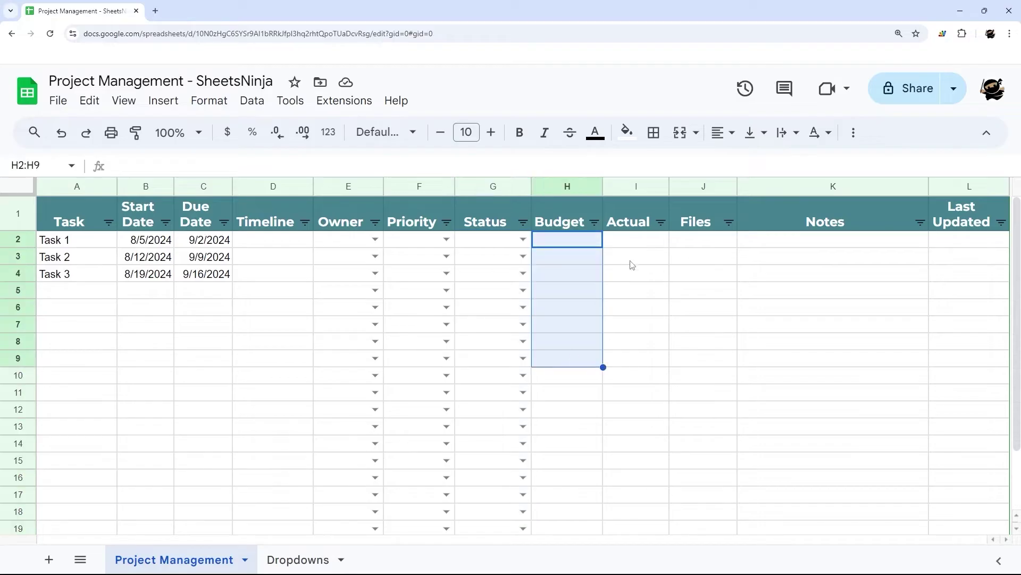
left_click_drag(635, 249, 638, 344)
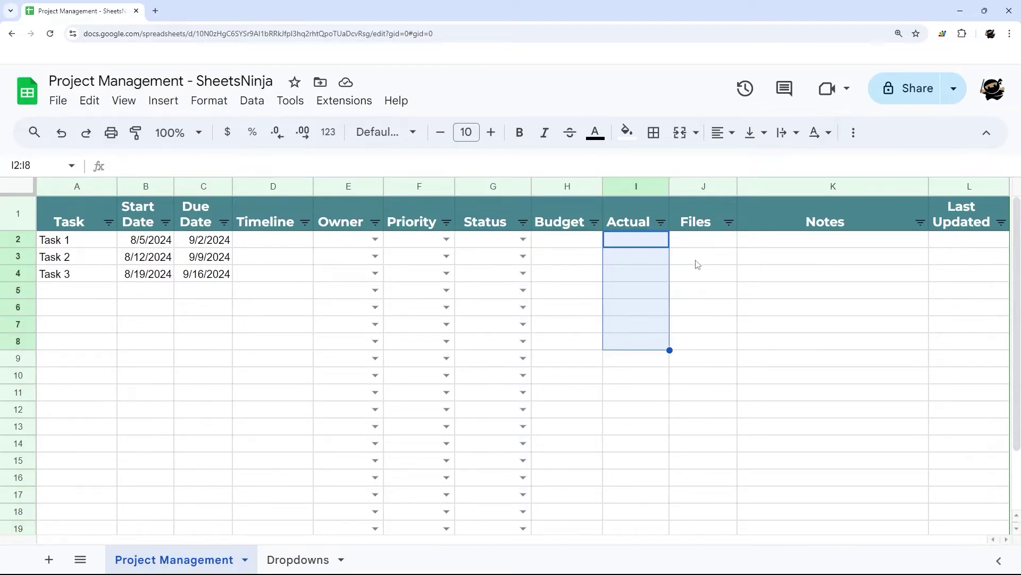
left_click(708, 243)
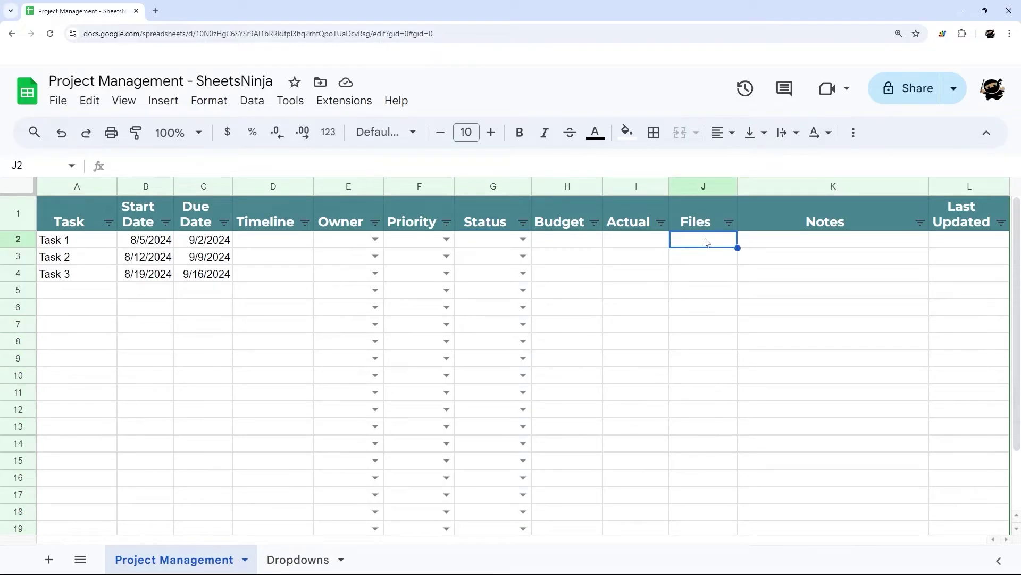
right_click(707, 242)
left_click(745, 540)
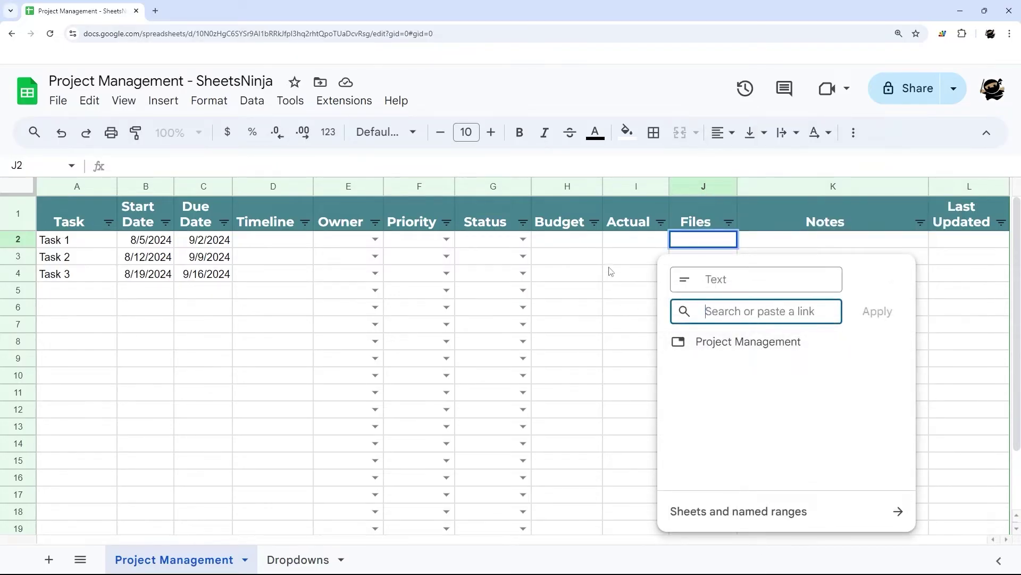
left_click(625, 259)
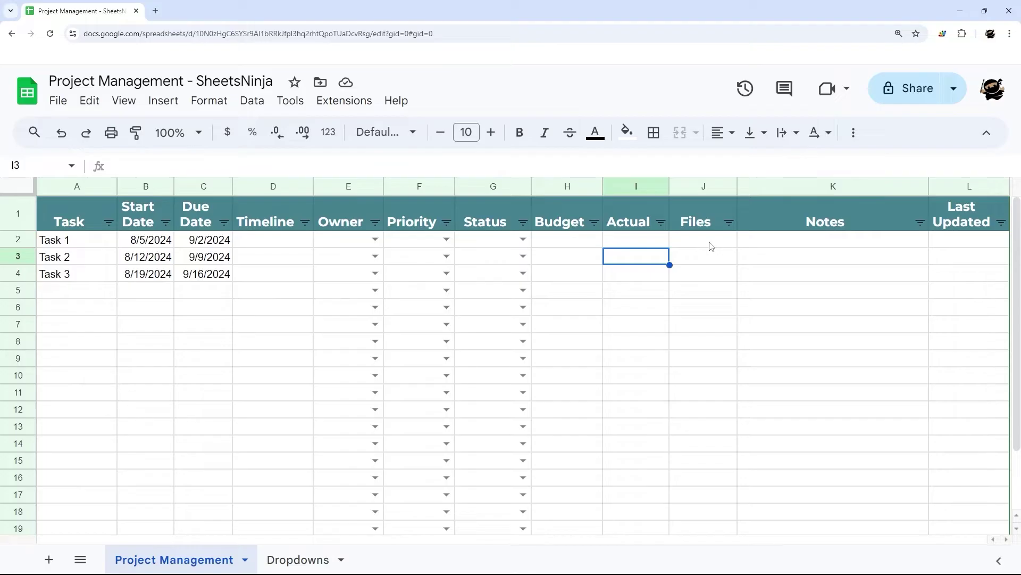
left_click(711, 246)
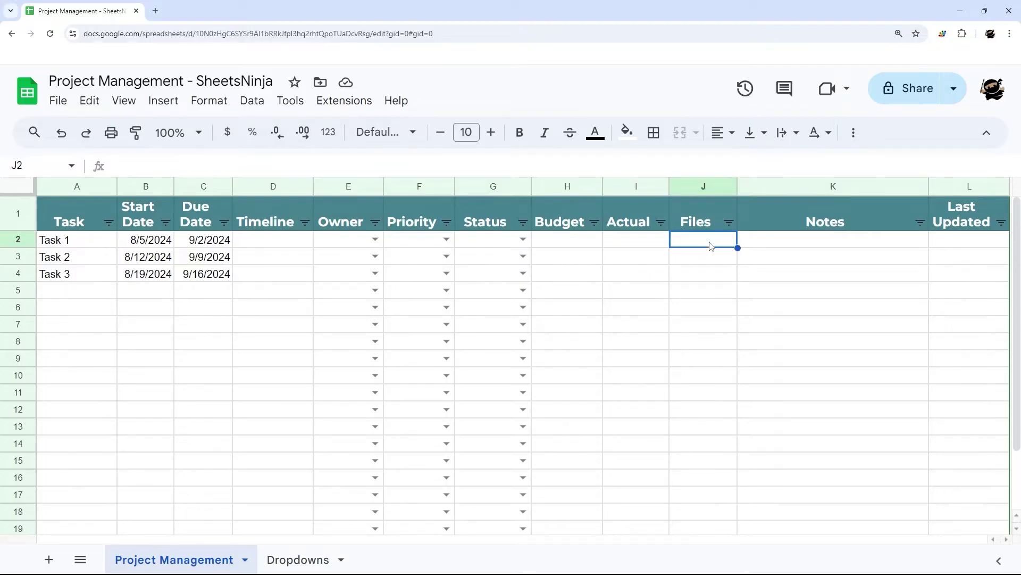
type("@fil")
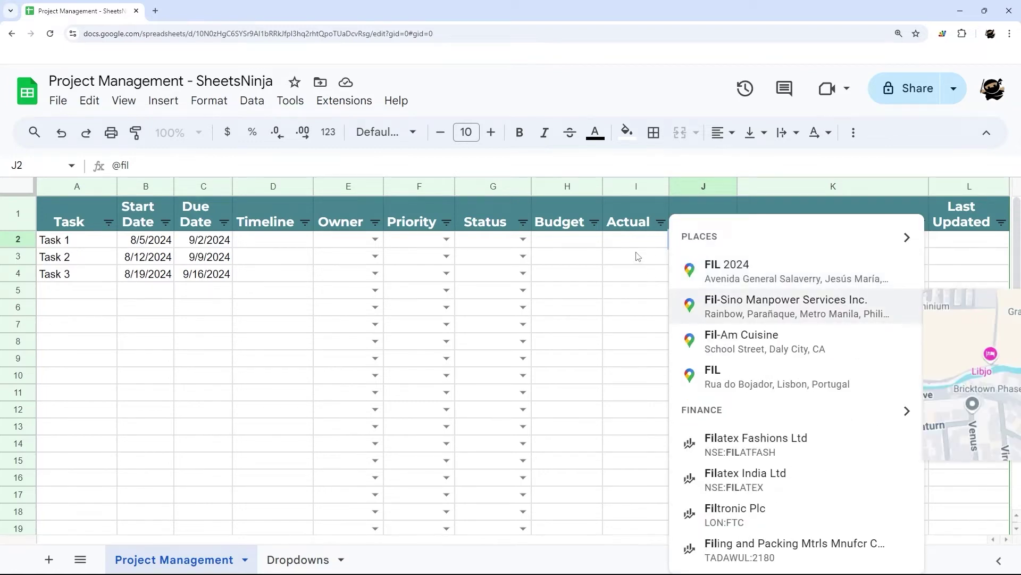
key("Escape")
key("Escape")
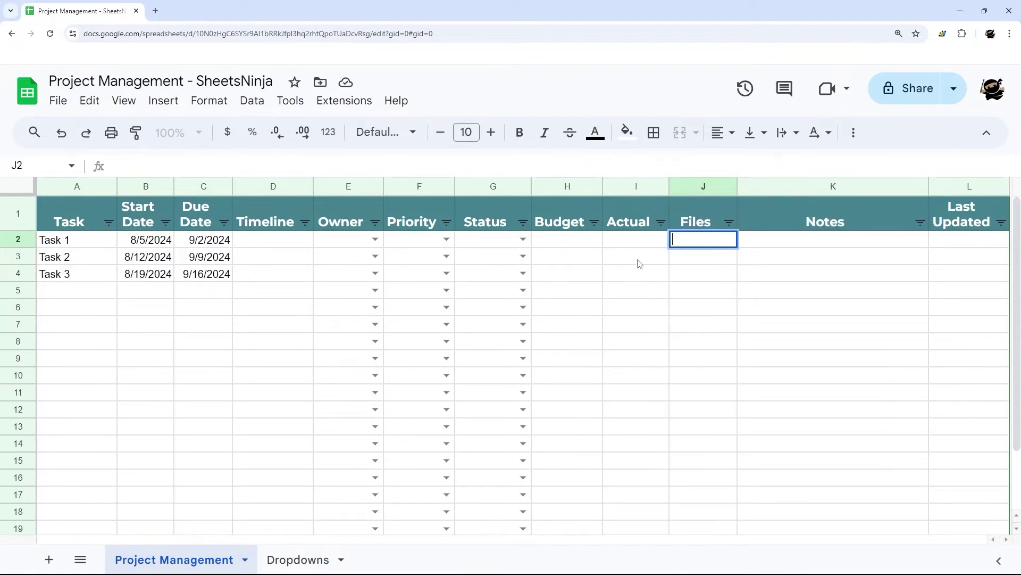
left_click(639, 261)
right_click(689, 241)
scroll(730, 489, "down", 3)
mouse_move(734, 517)
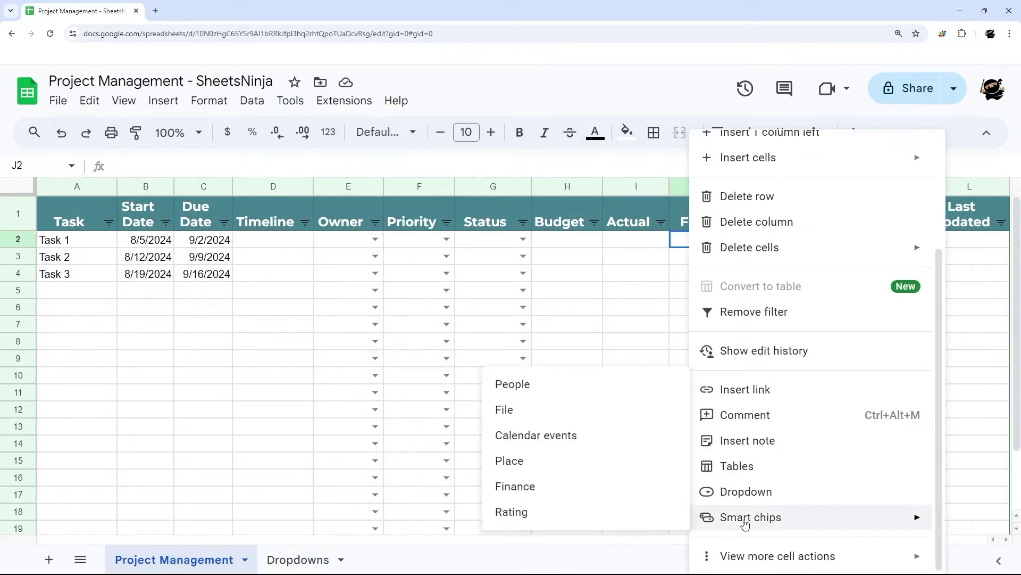
left_click(533, 417)
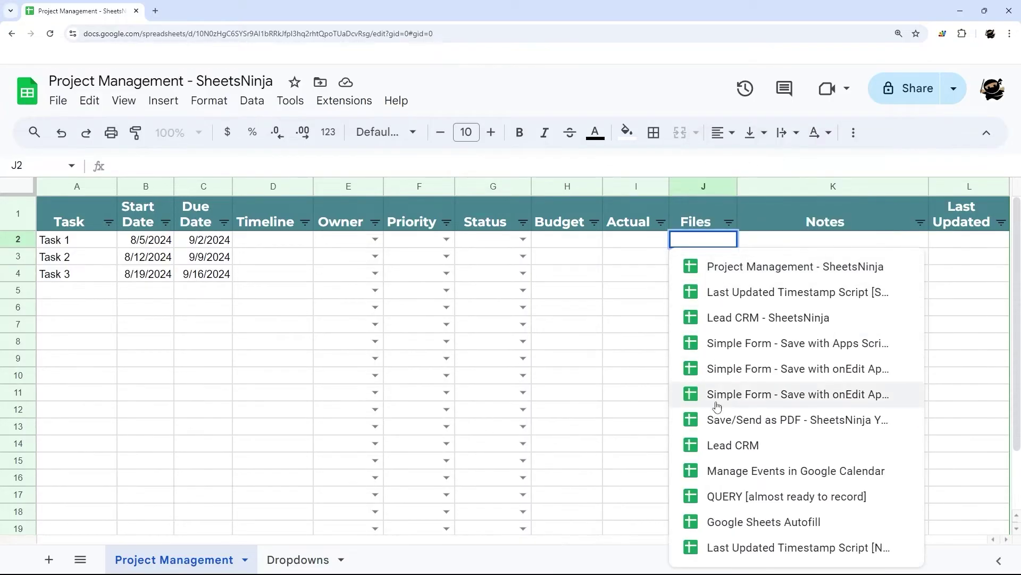
left_click(648, 349)
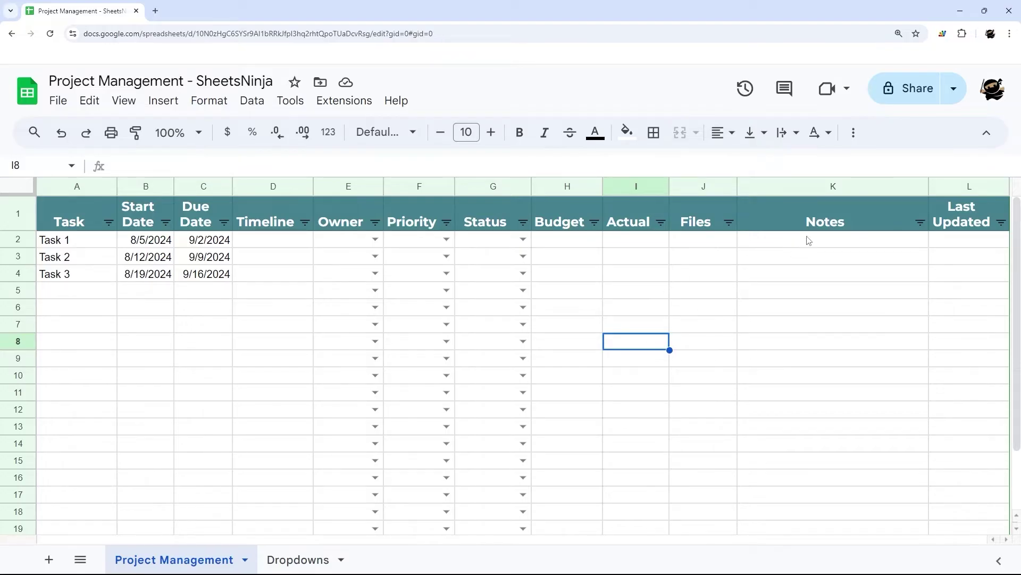
Validate Last Updated L2:L21 as 'Is valid date', rejecting invalid input
left_click_drag(809, 239, 805, 413)
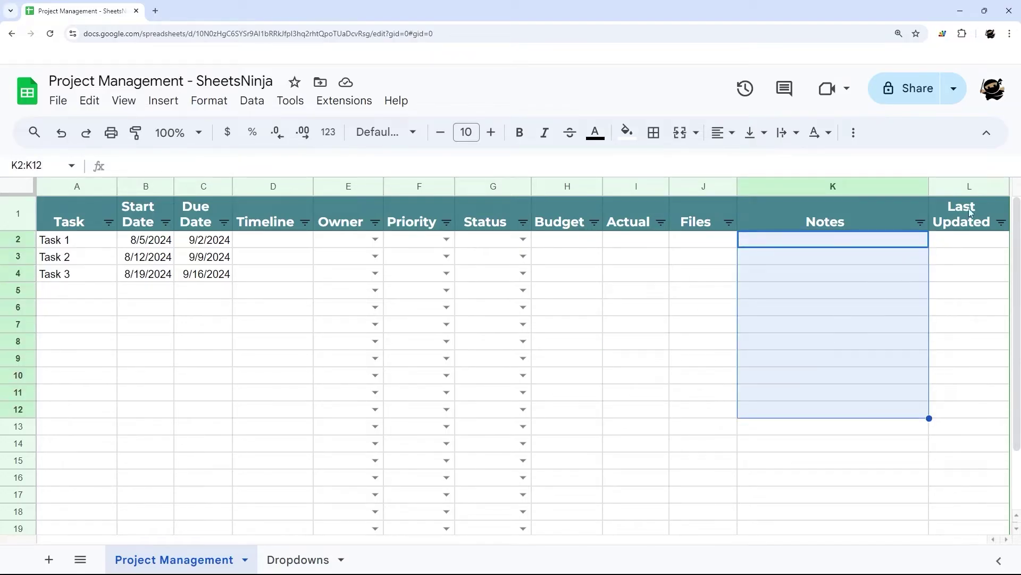
left_click(965, 248)
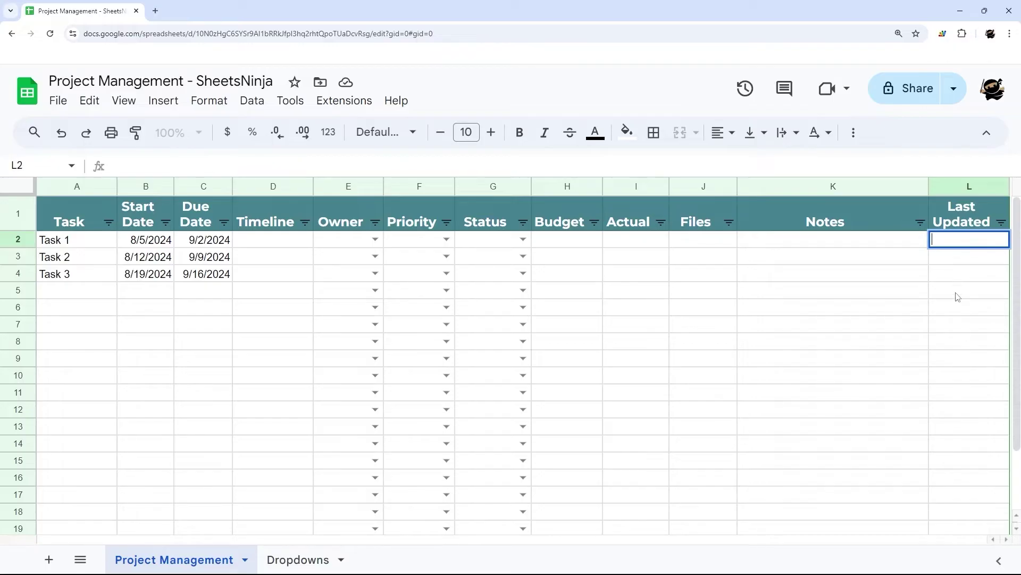
left_click(963, 187)
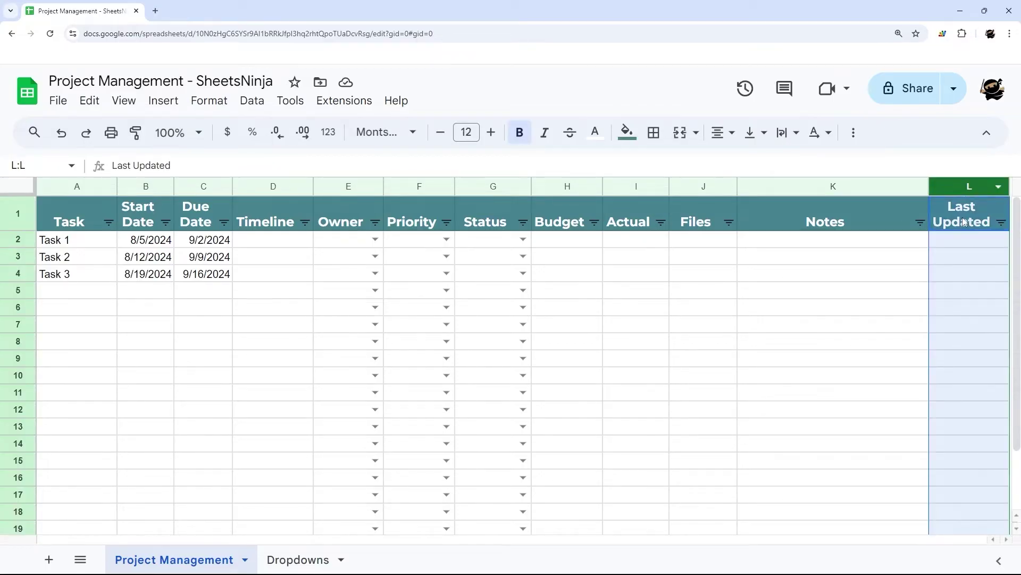
left_click(963, 217)
right_click(964, 240)
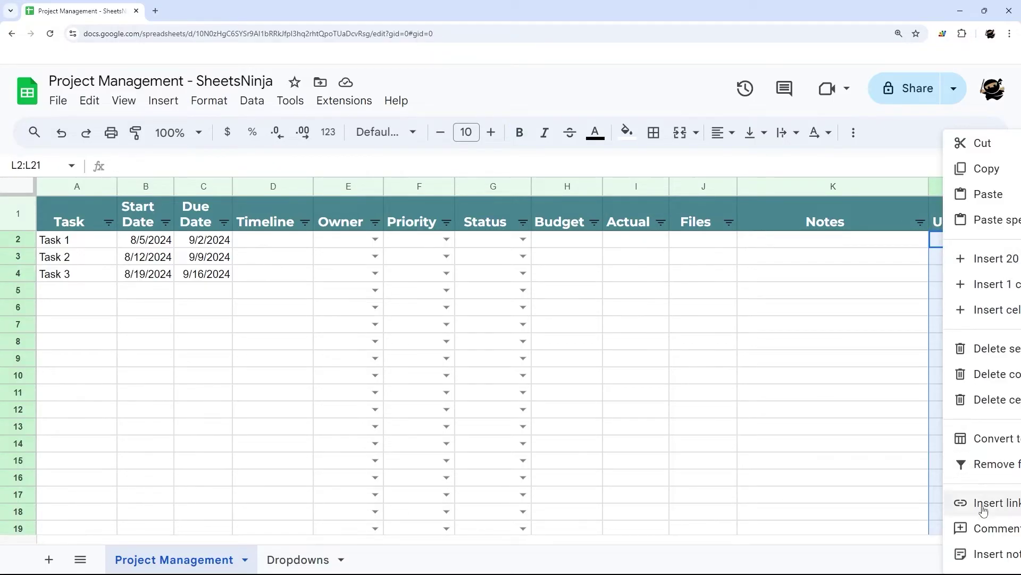
scroll(978, 507, "down", 2)
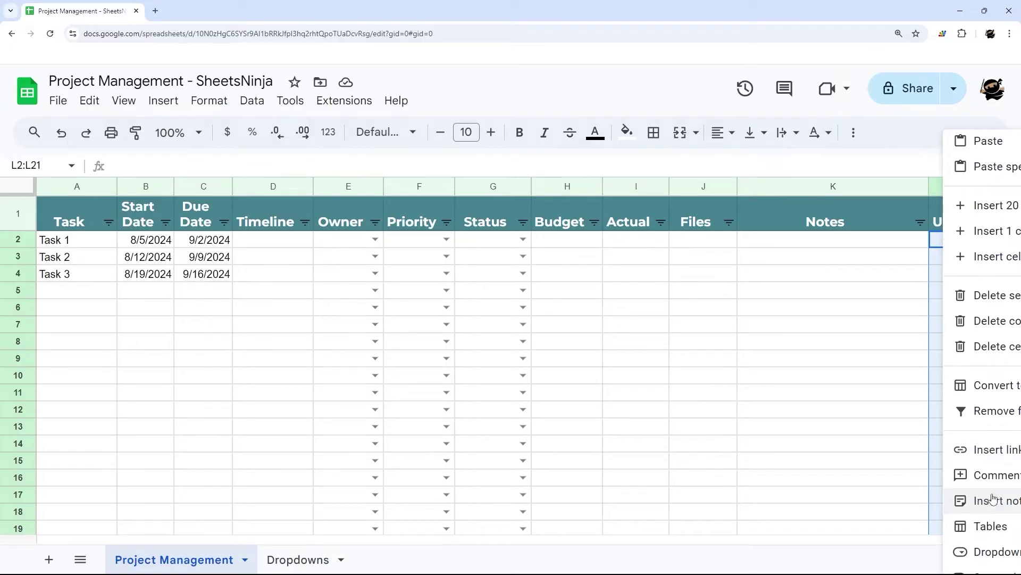
left_click(989, 551)
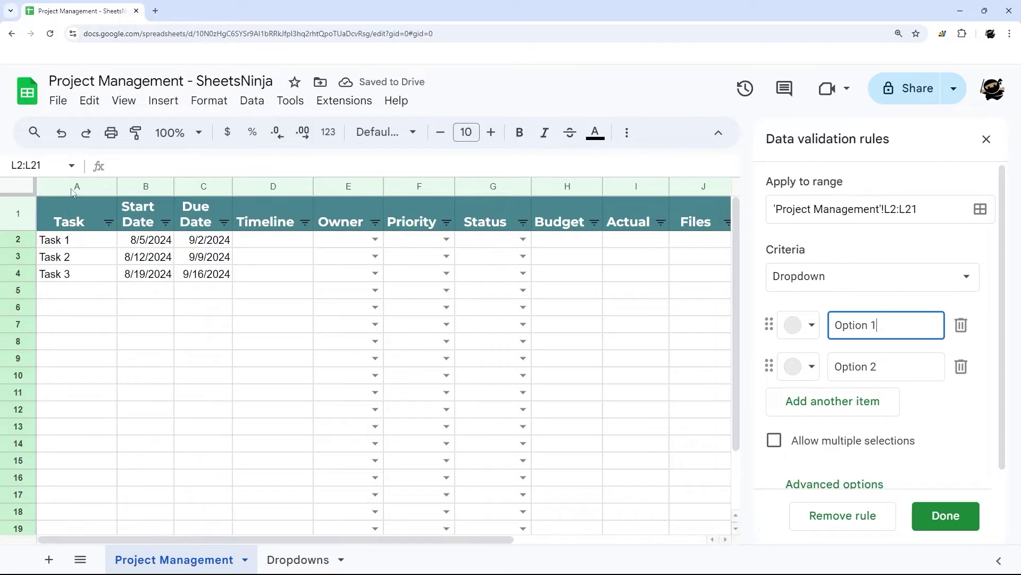
left_click(830, 276)
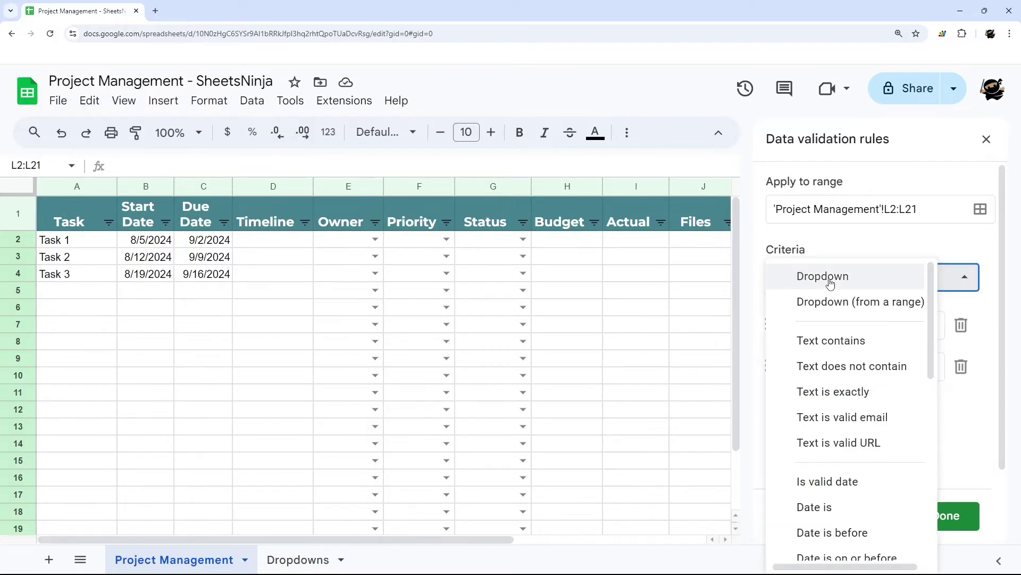
scroll(839, 408, "down", 3)
left_click(814, 372)
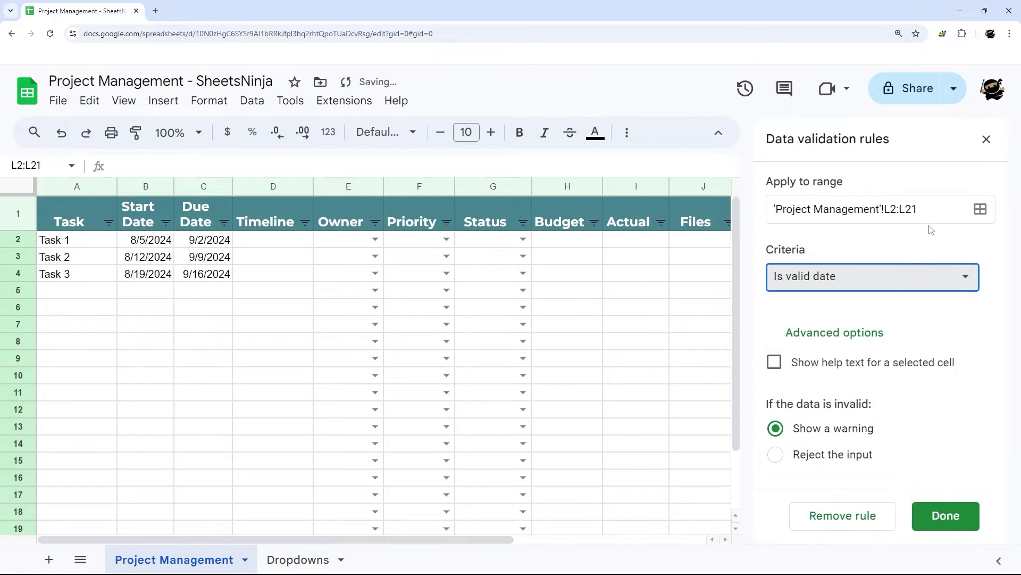
left_click(865, 455)
left_click(945, 516)
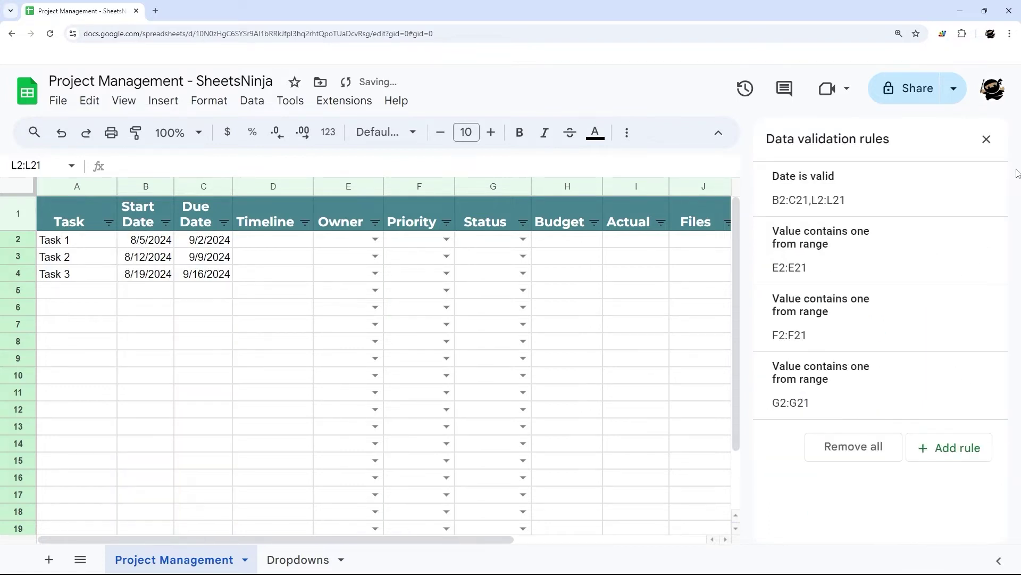
left_click(987, 140)
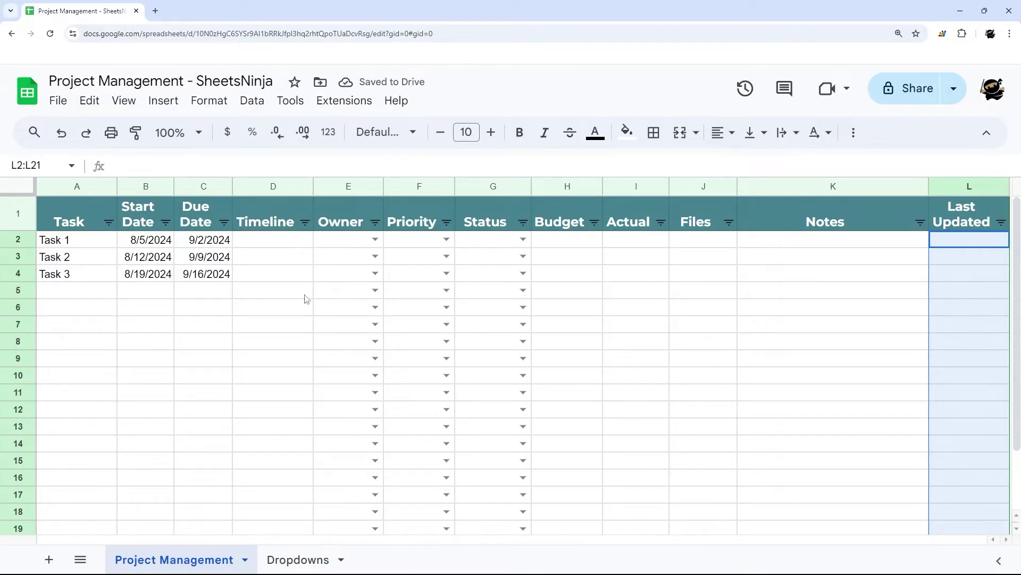
Set G2–G8 to To Be Started, On Track, At Risk, Off Track, On Hold, Cancelled, Completed
left_click_drag(276, 242, 257, 410)
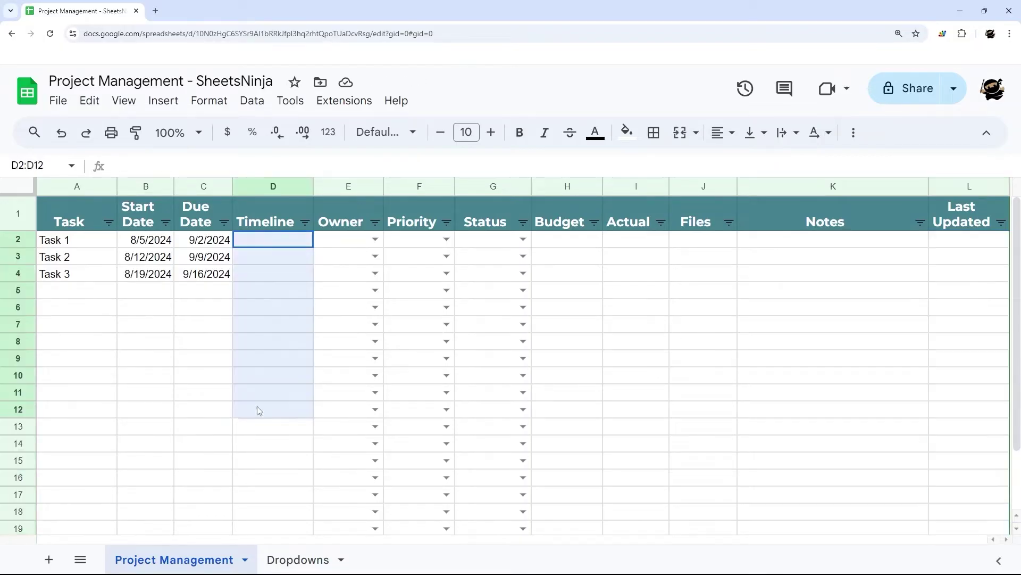
left_click(522, 239)
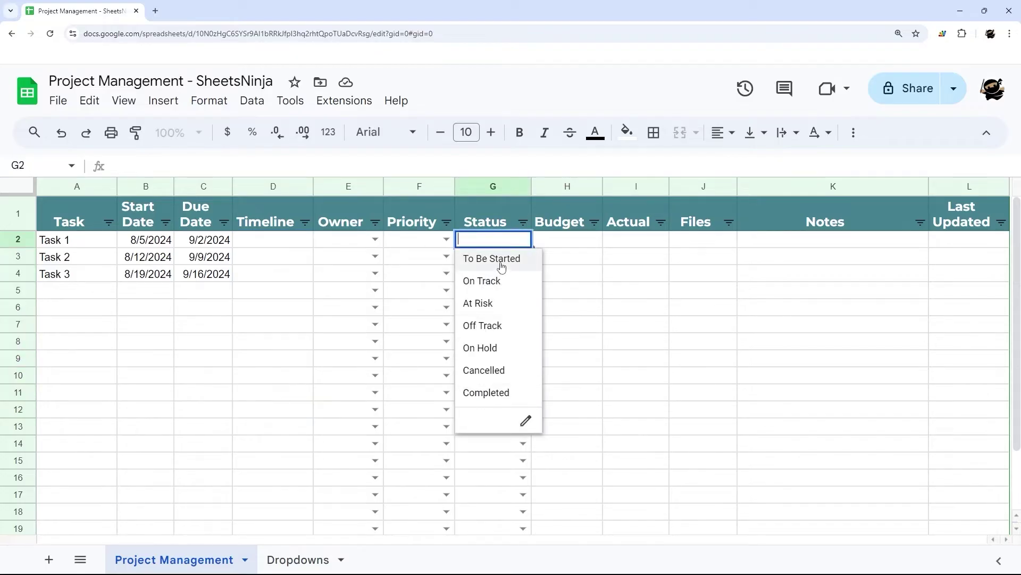
left_click(502, 266)
left_click(523, 256)
left_click(484, 299)
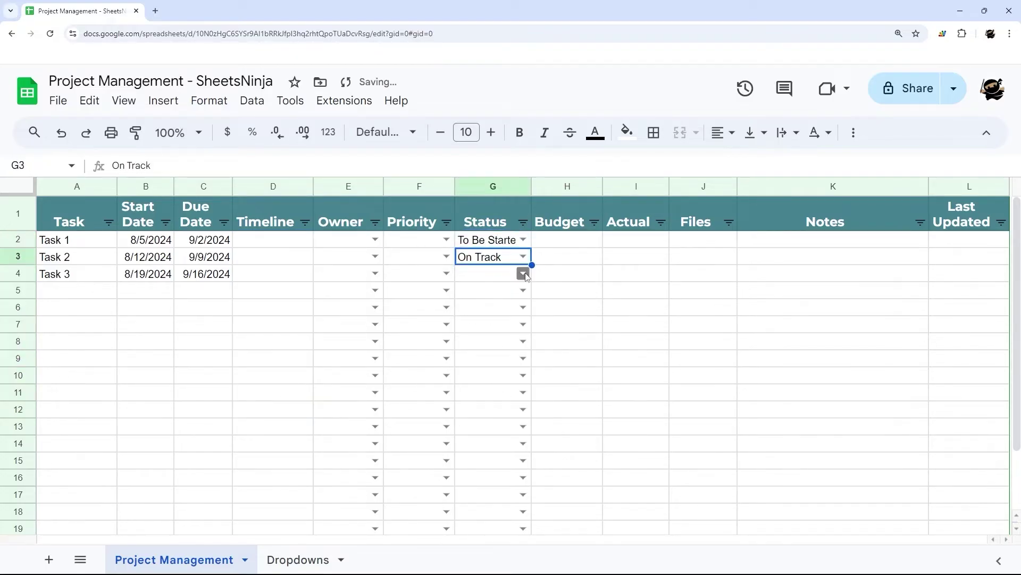
left_click(523, 274)
left_click(478, 335)
left_click(523, 291)
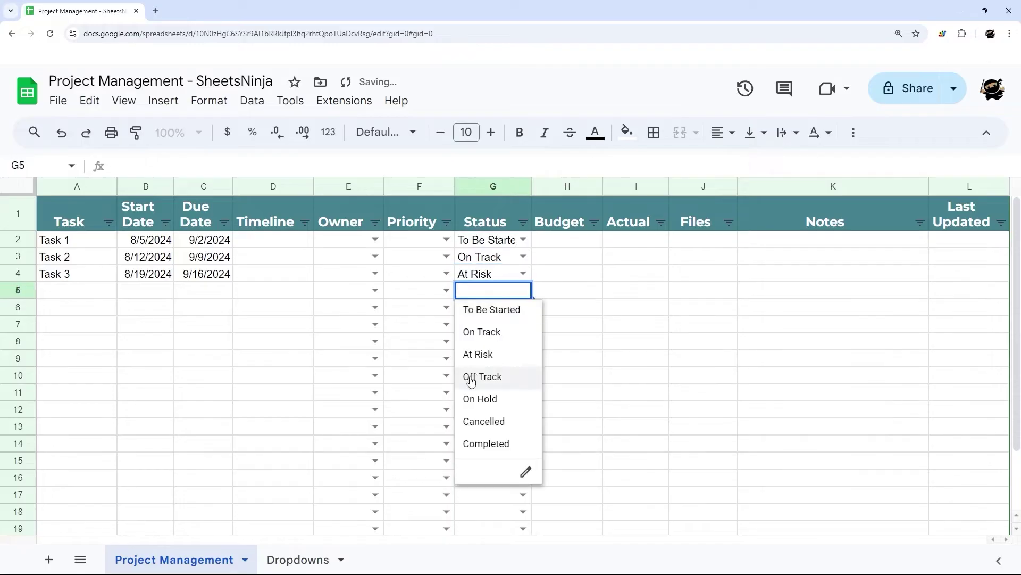
left_click(482, 376)
left_click(523, 307)
left_click(479, 414)
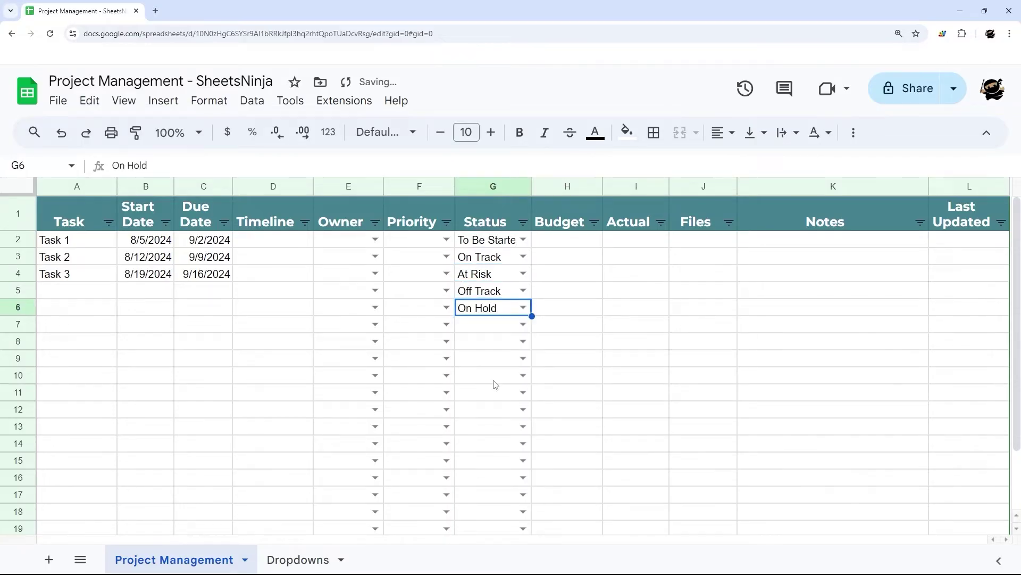
left_click(523, 324)
left_click(479, 454)
left_click(524, 341)
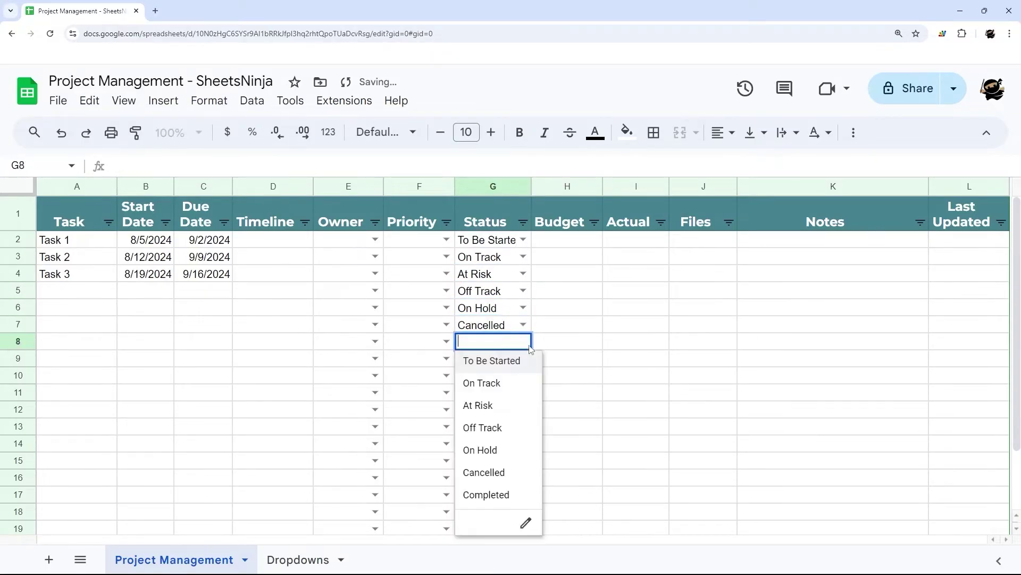
left_click(484, 478)
left_click(609, 340)
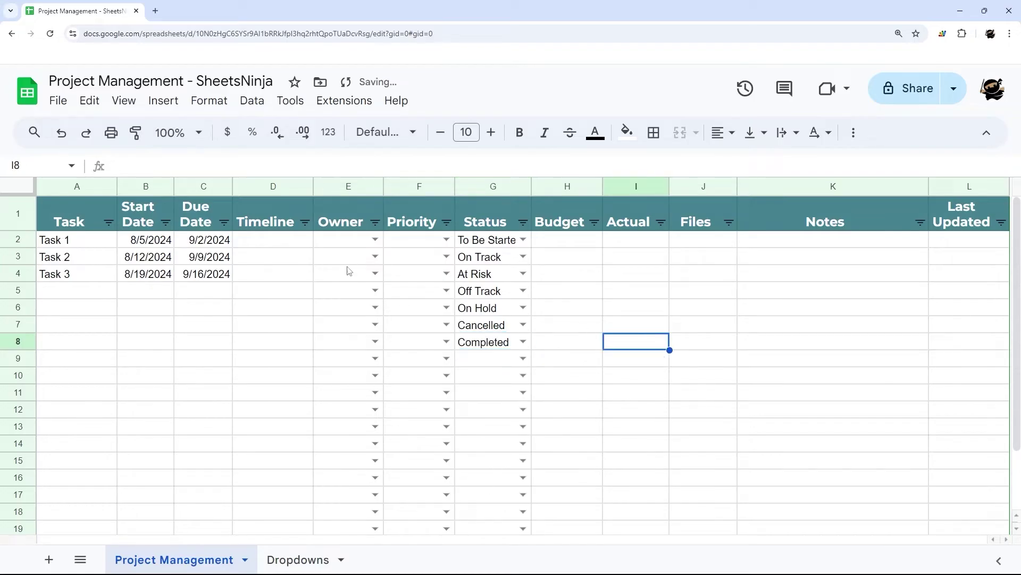
Select D2:D21 and begin D2's formula with =IF(AND(B2="",C2=""), "",
left_click(294, 242)
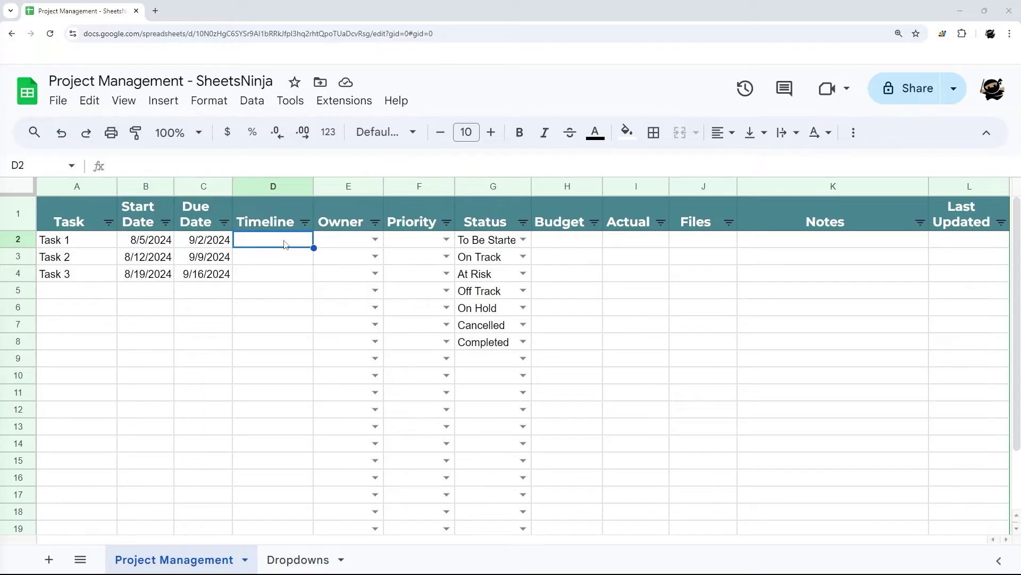
left_click_drag(284, 244, 295, 478)
scroll(269, 292, "up", 2)
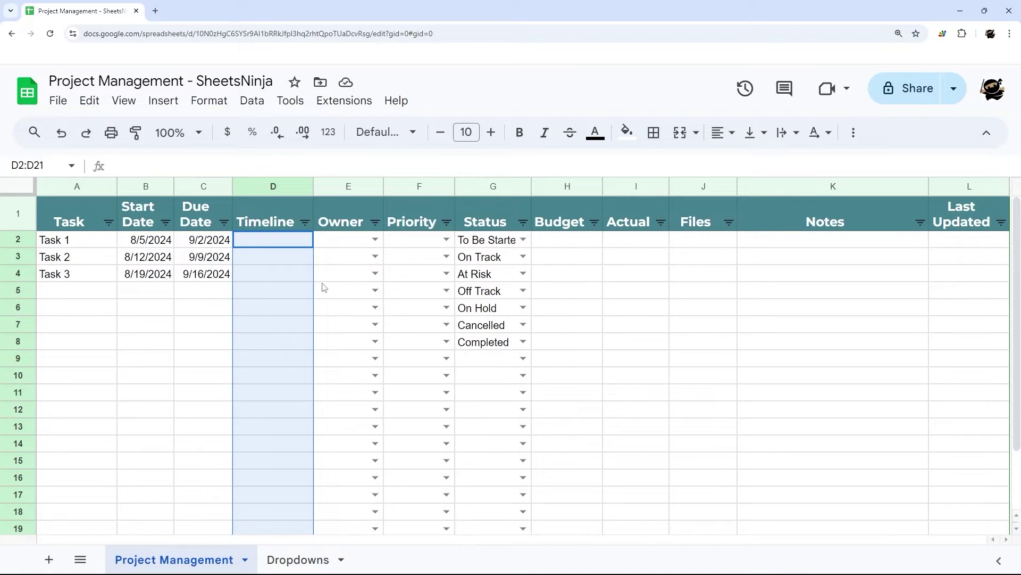
double_click(276, 239)
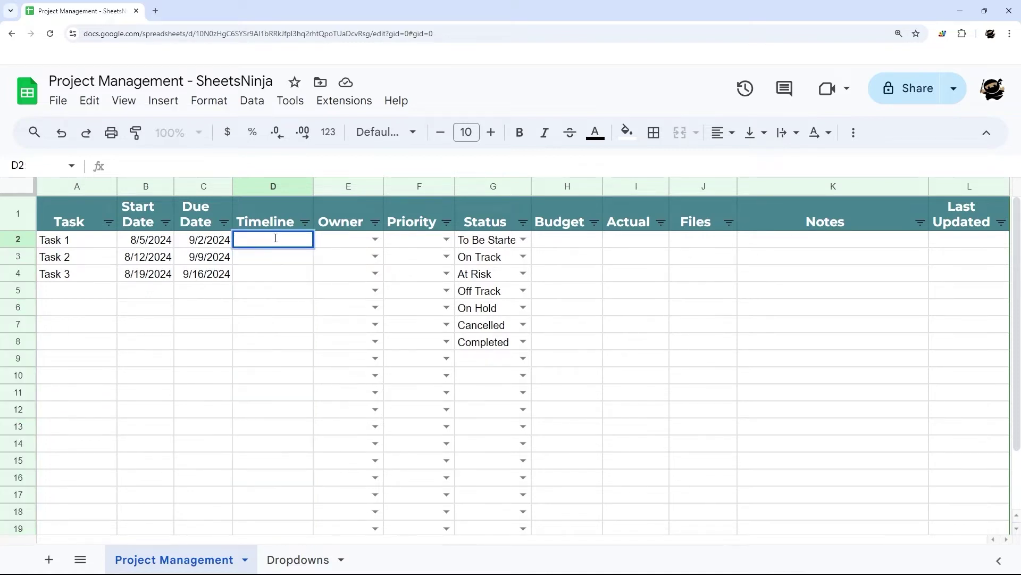
type("=IF")
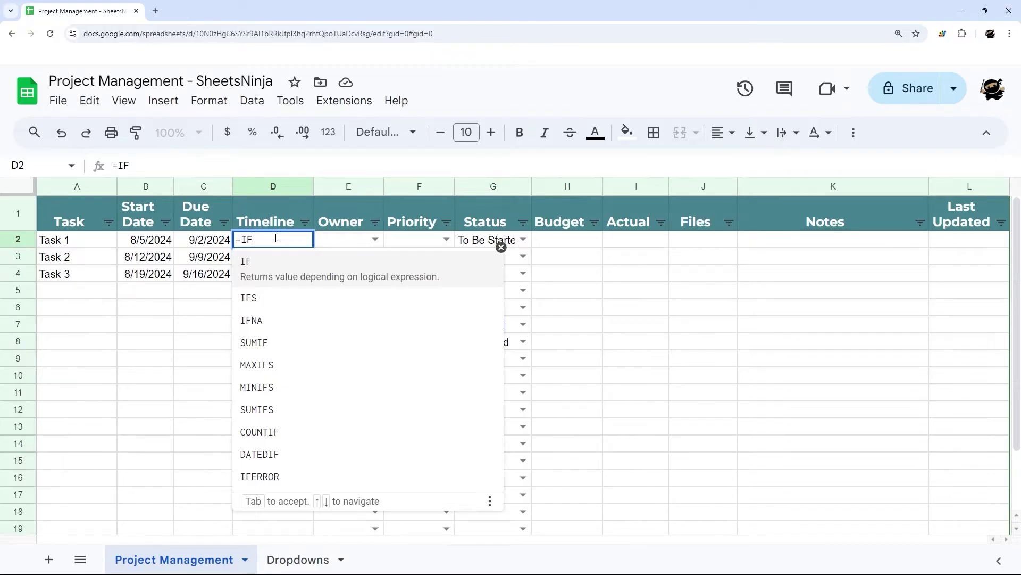
type("(")
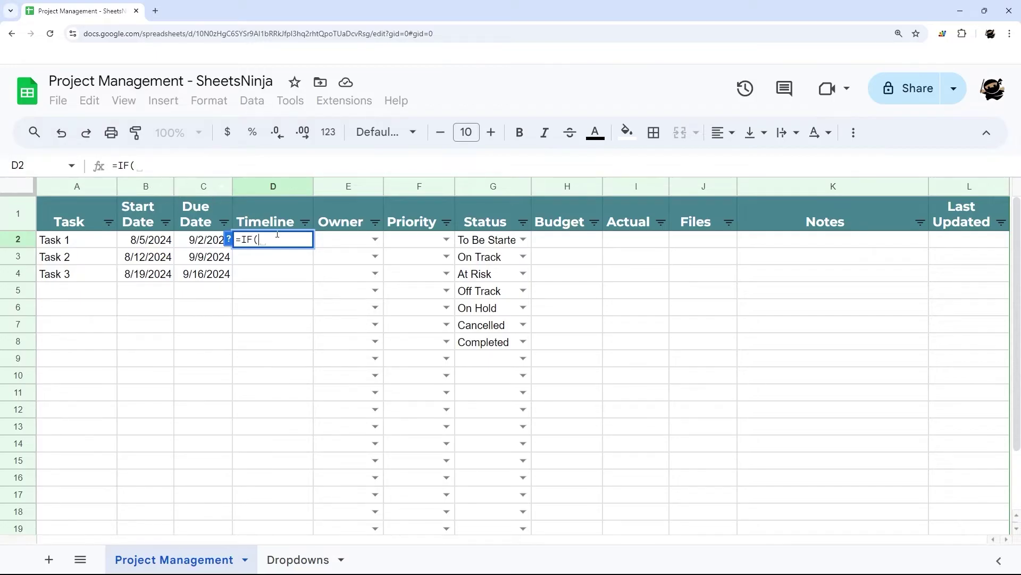
type("AND")
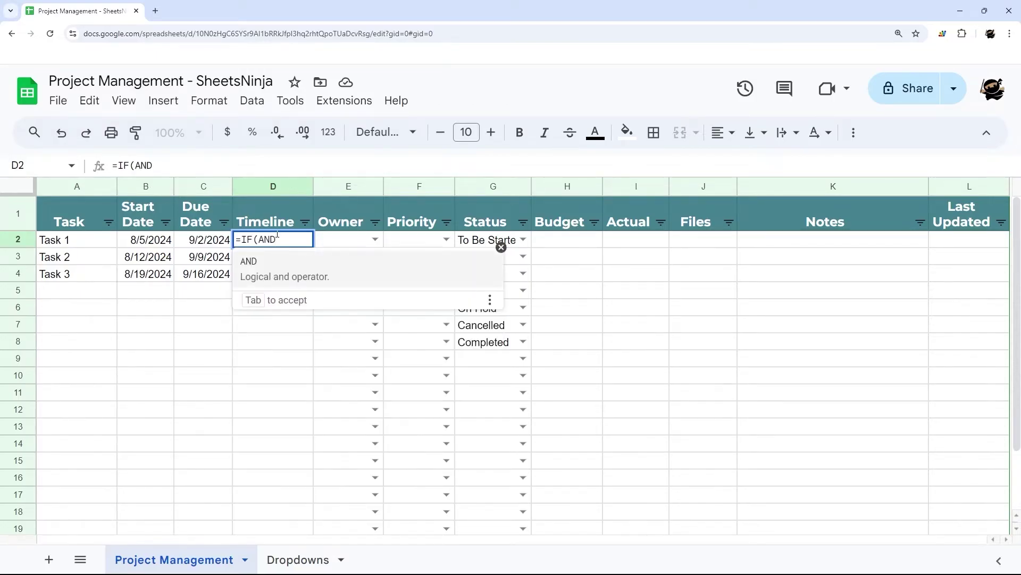
type("(")
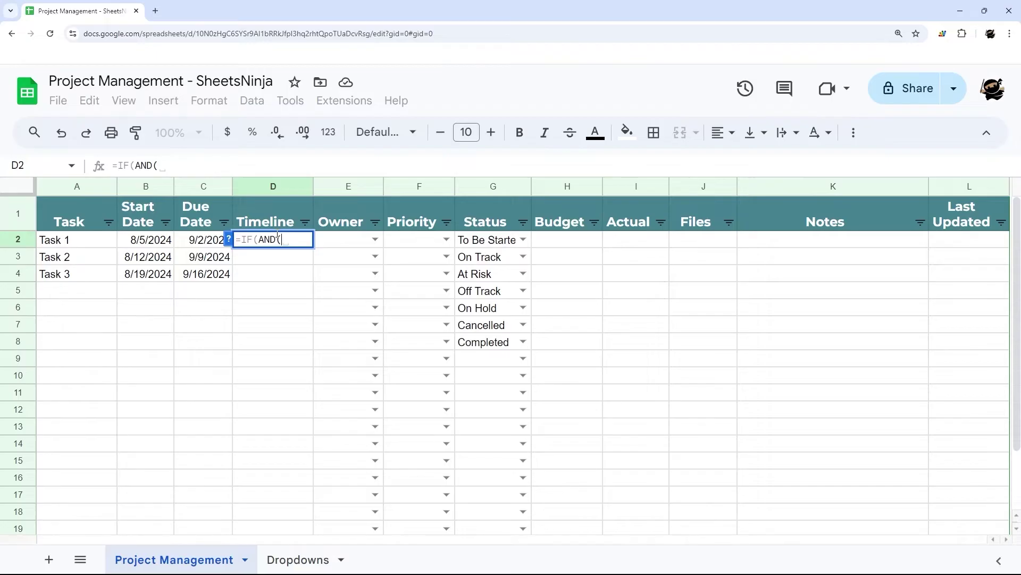
type("B2=\"\",")
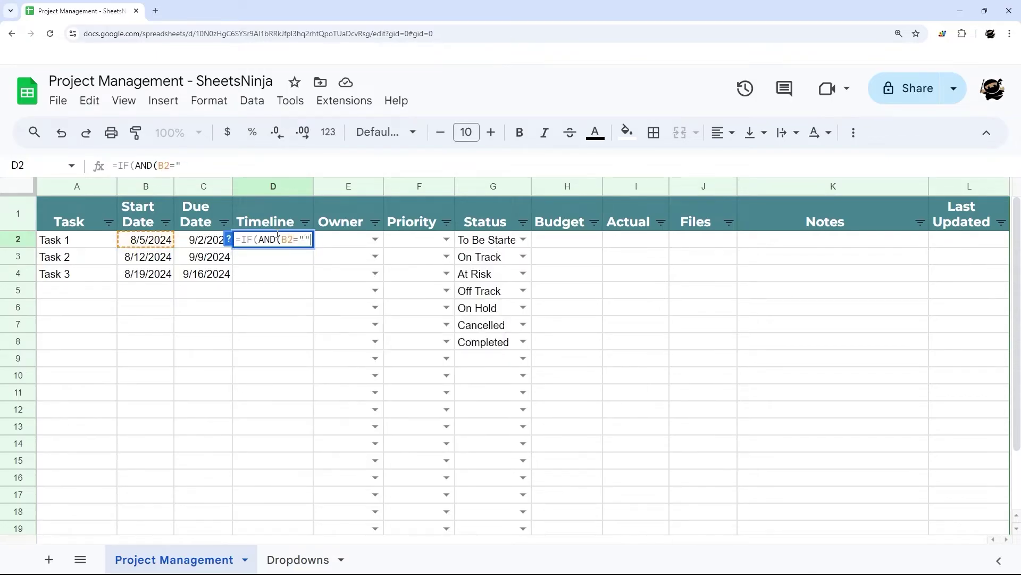
type("C2=\"\"")
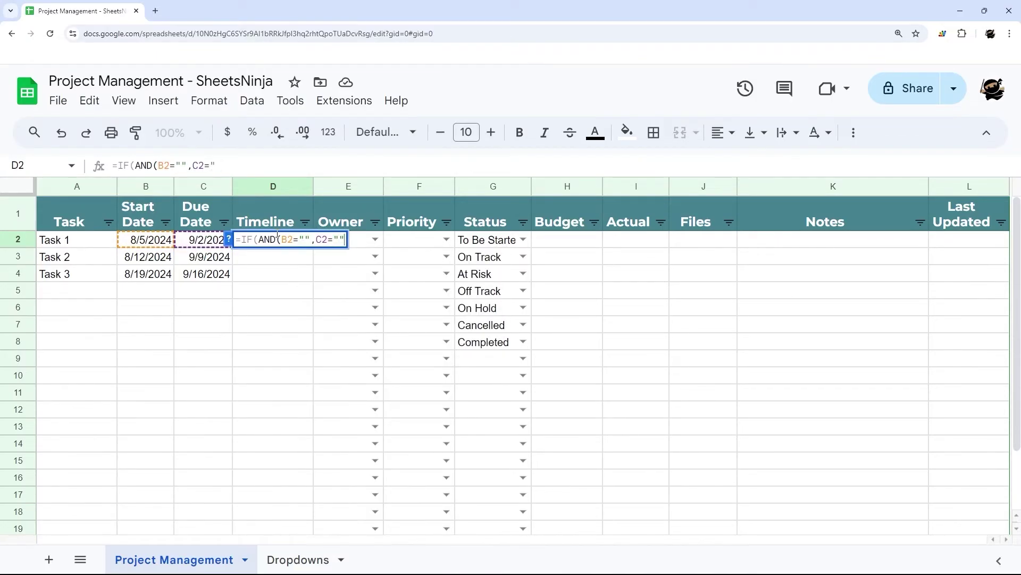
type("), ")
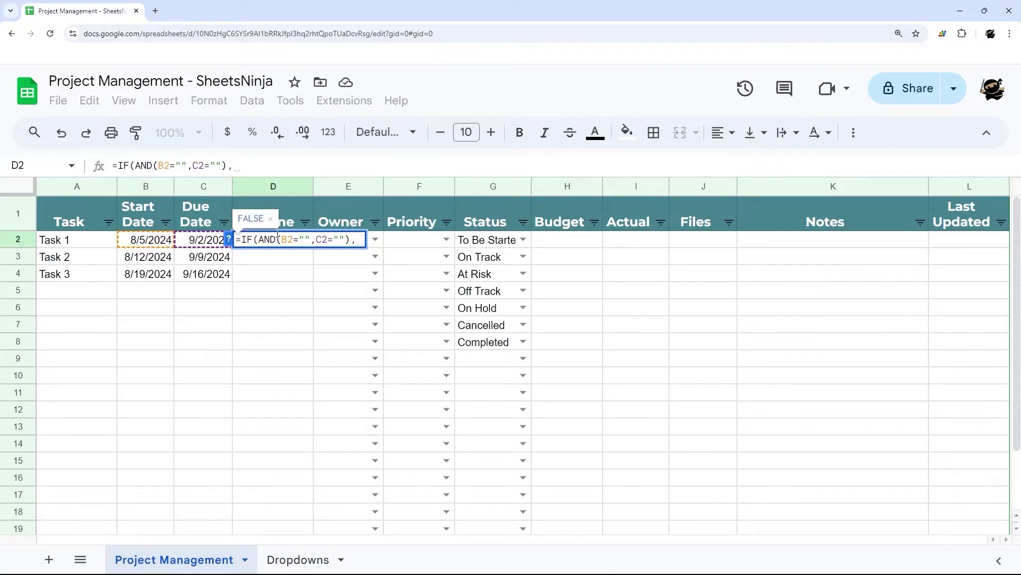
type("\"\",")
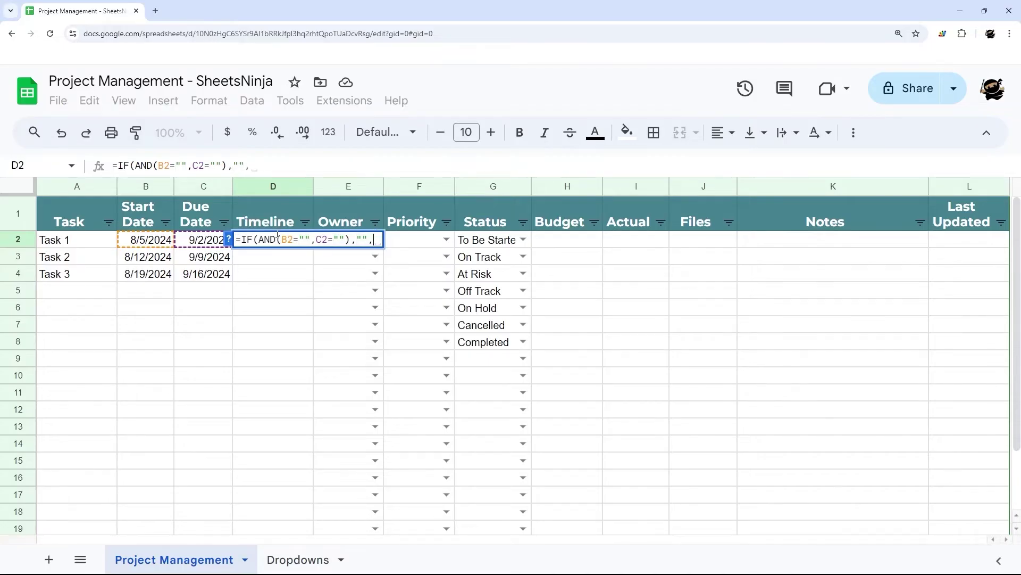
Extend D2's formula with IF(B2>today(),"",IF(C2<today(),"", nested checks
key("BackSpace")
key("BackSpace")
key("BackSpace")
type(",")
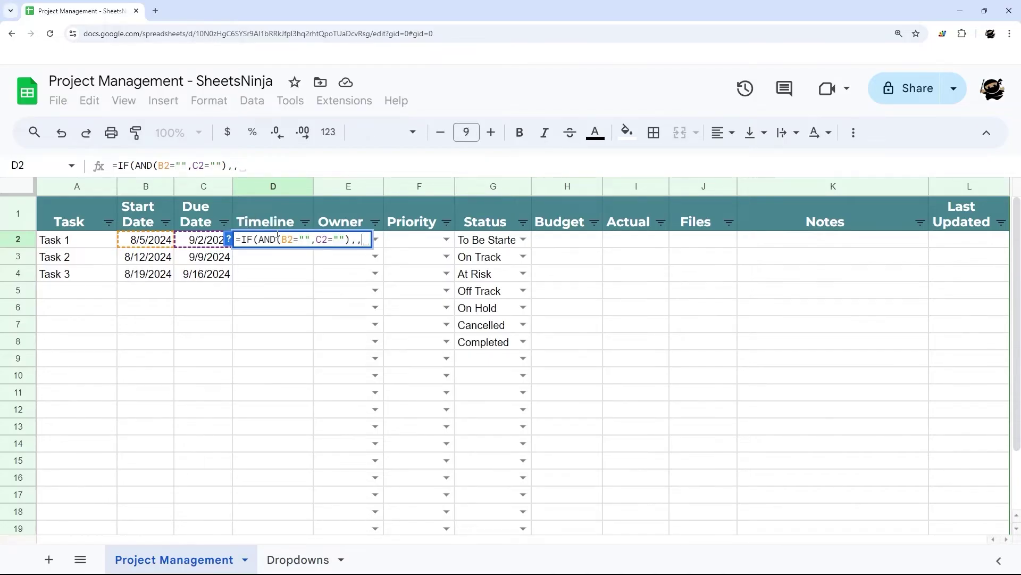
key("BackSpace")
type("\"\"")
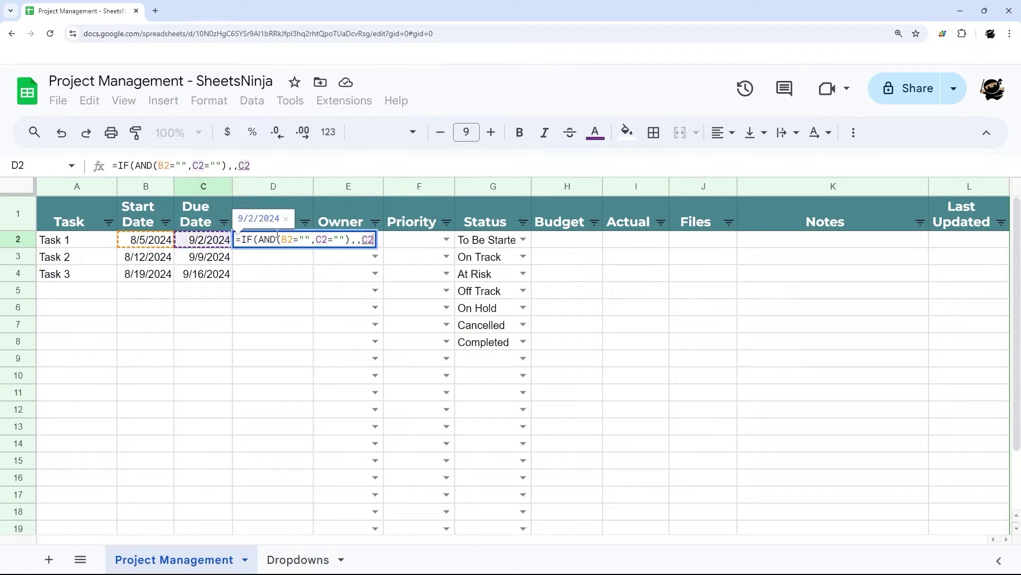
type(",")
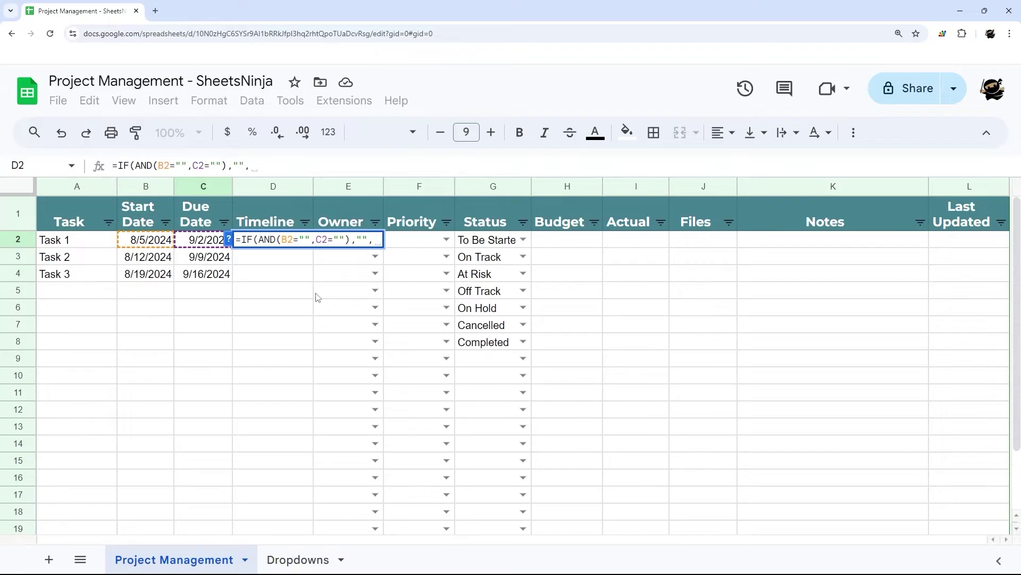
type("IF(B2>t")
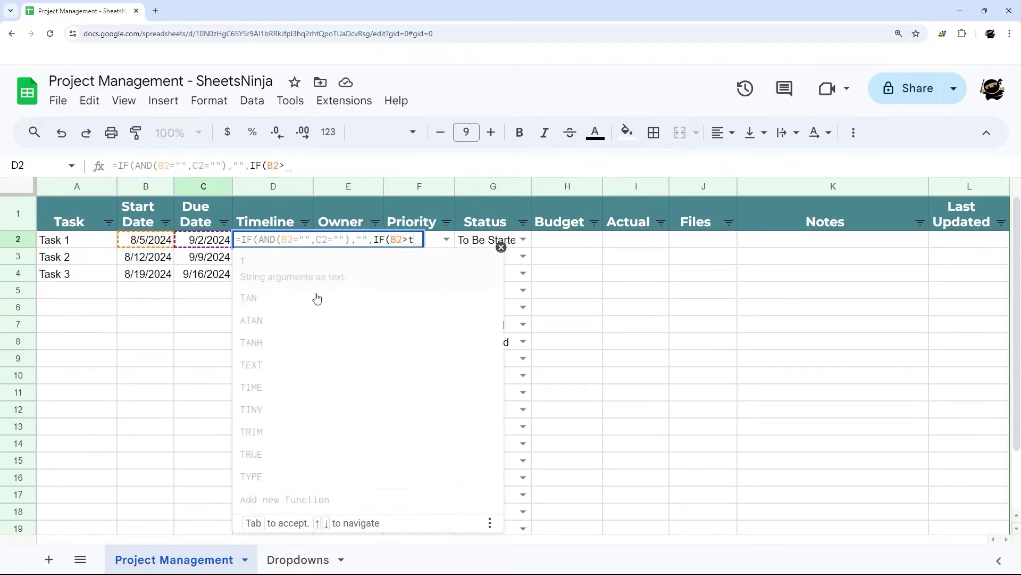
type("oday()")
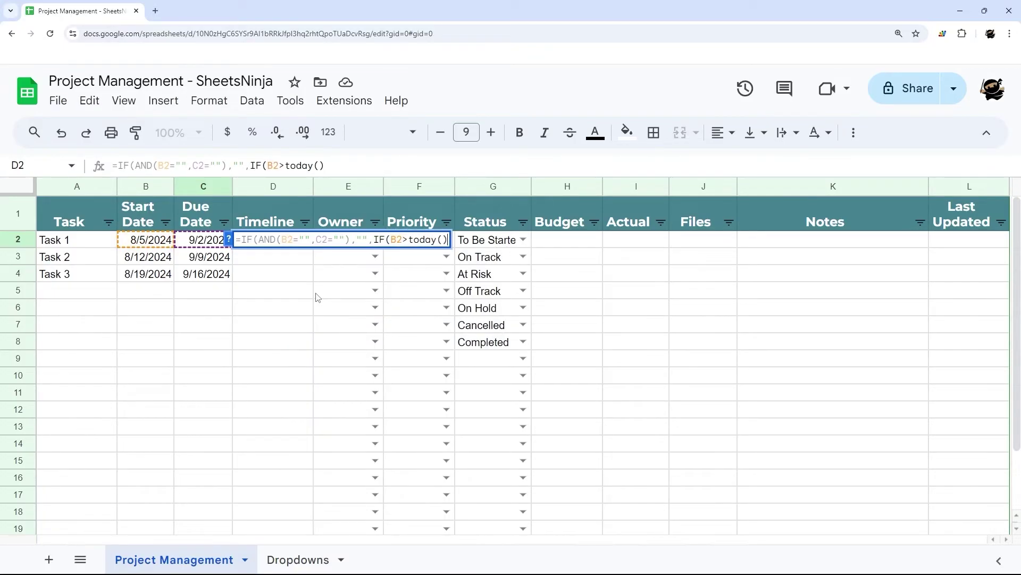
type(",\"\"")
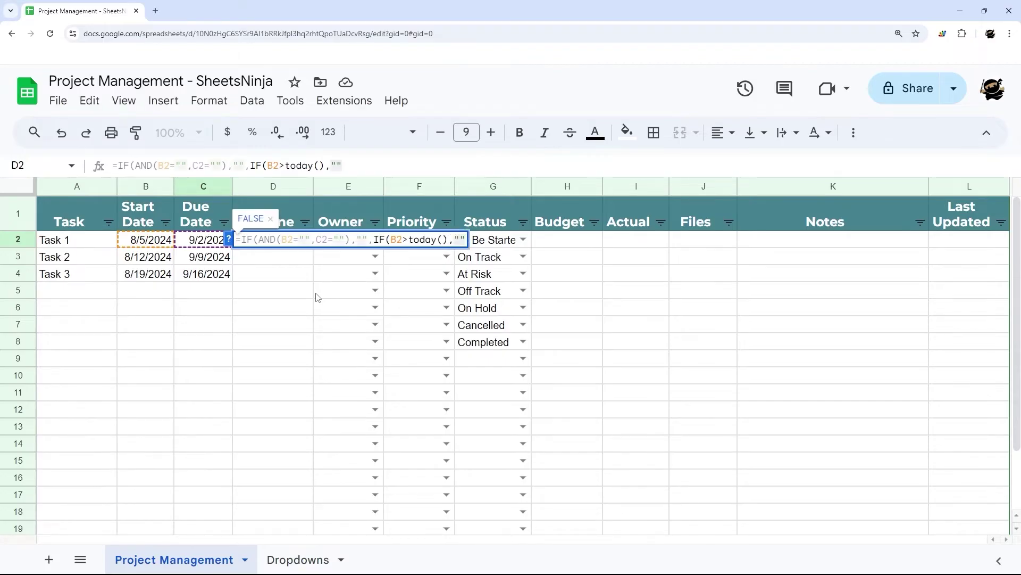
type(",")
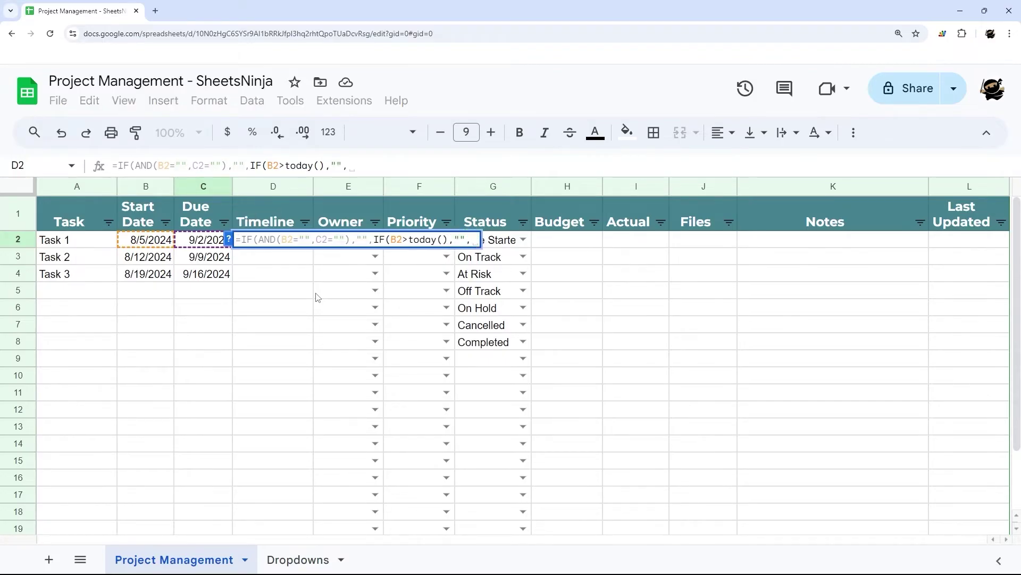
type("IF(")
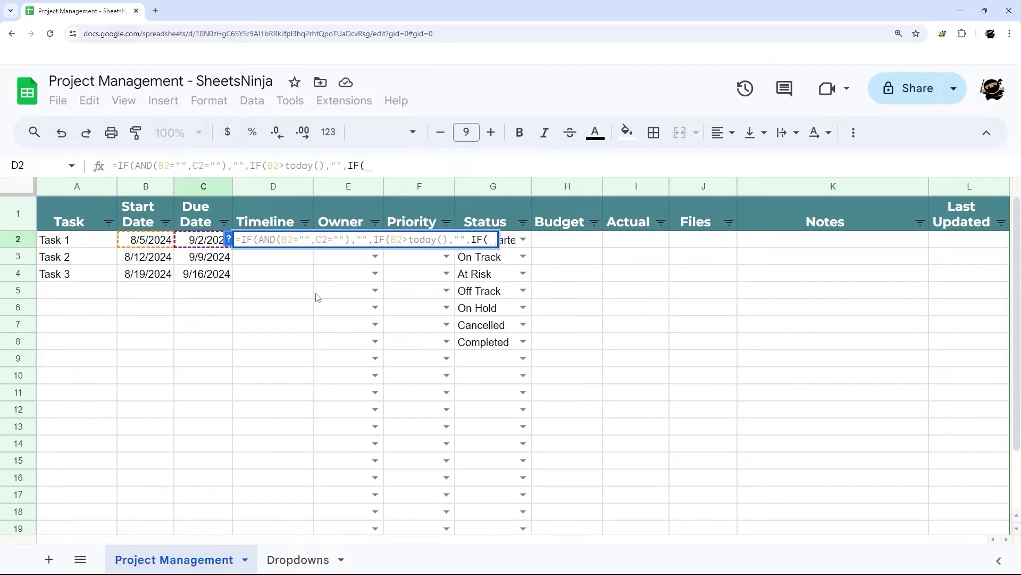
type("C2")
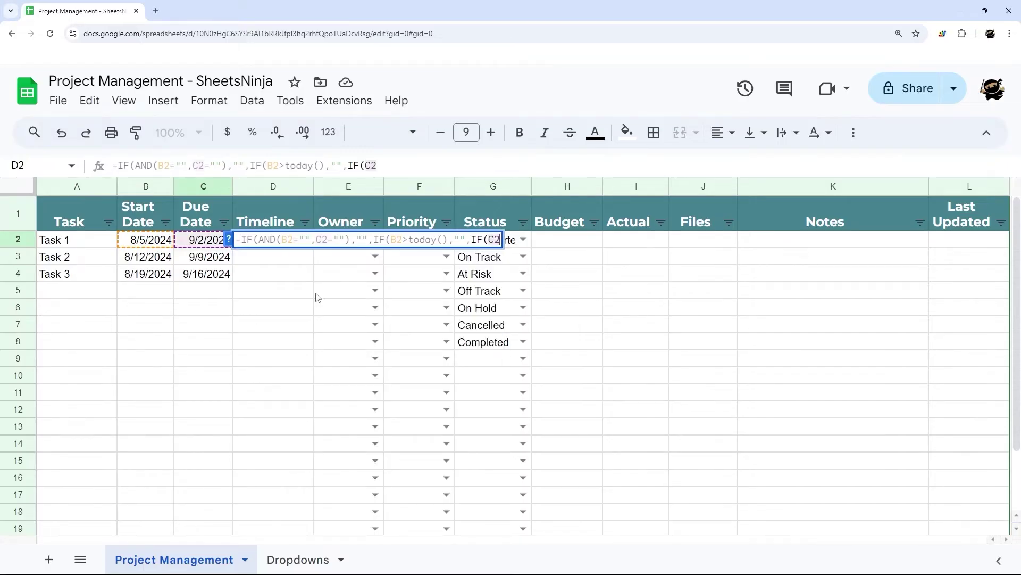
type("<today()")
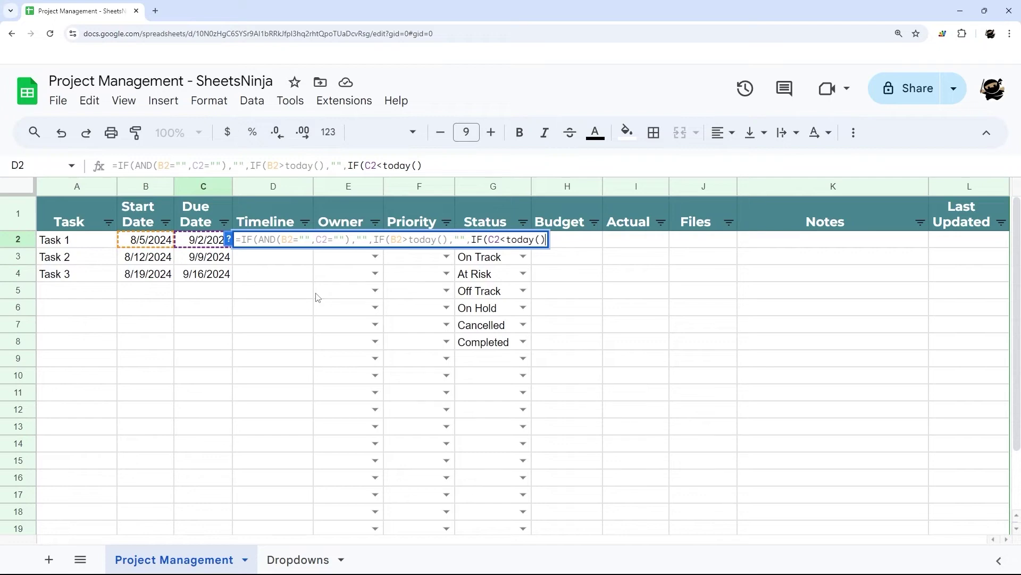
type(",")
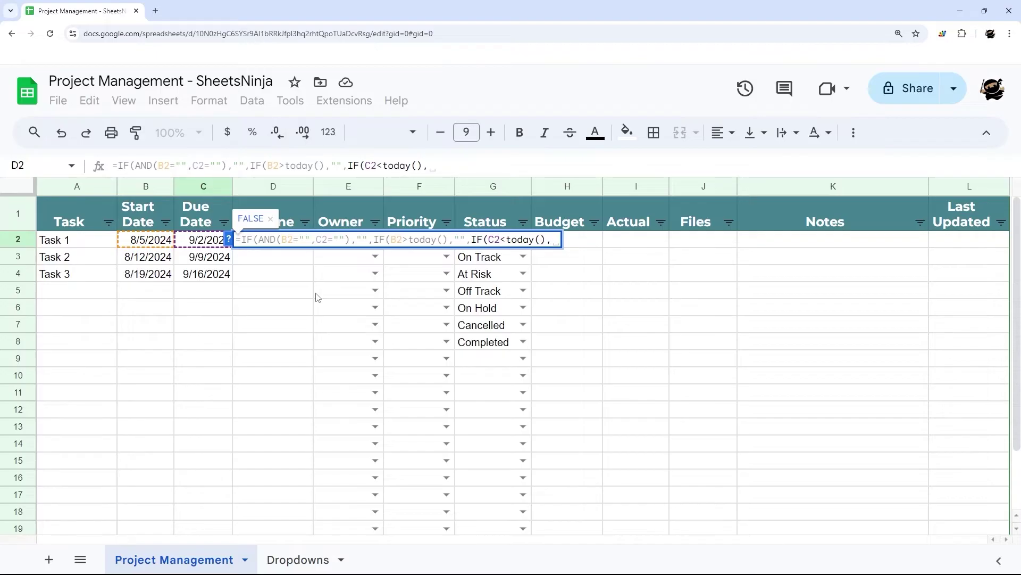
type("\"\",")
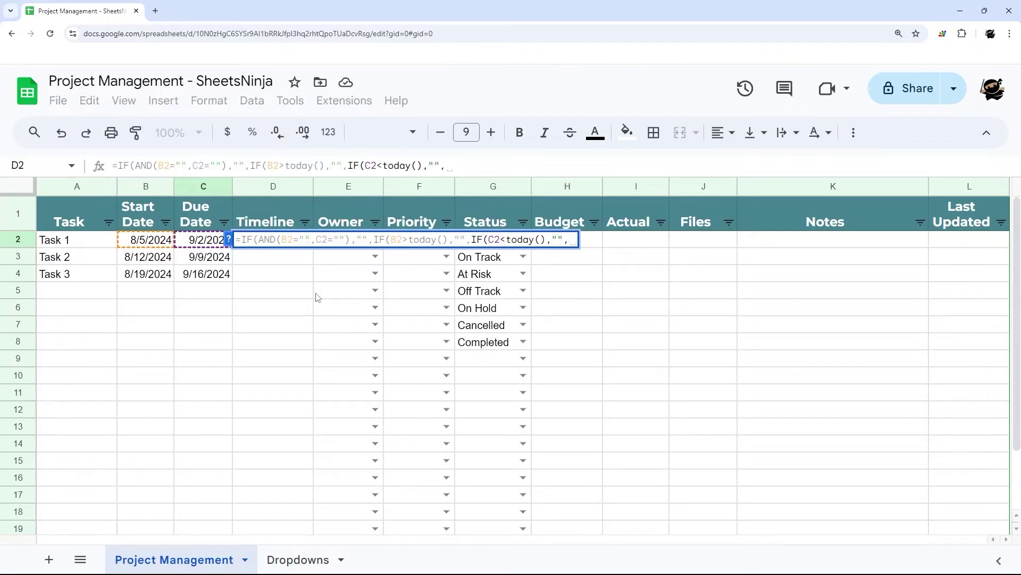
Return sparkline({1,0},{"charttype","bar";"color1","green"}) for past-due rows, fixing the charttype typo
key("BackSpace")
key("BackSpace")
key("BackSpace")
type("s")
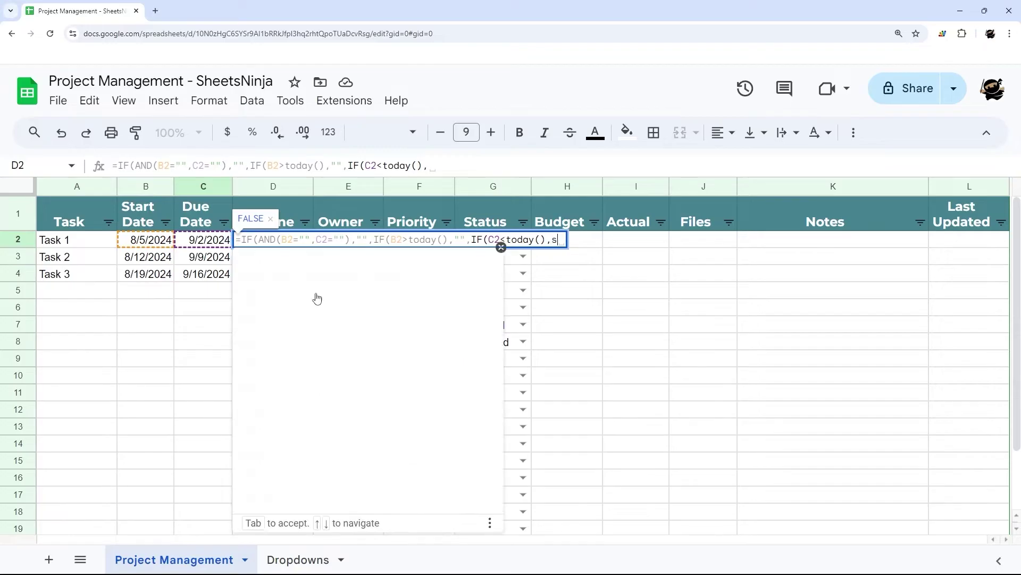
type("parkline(")
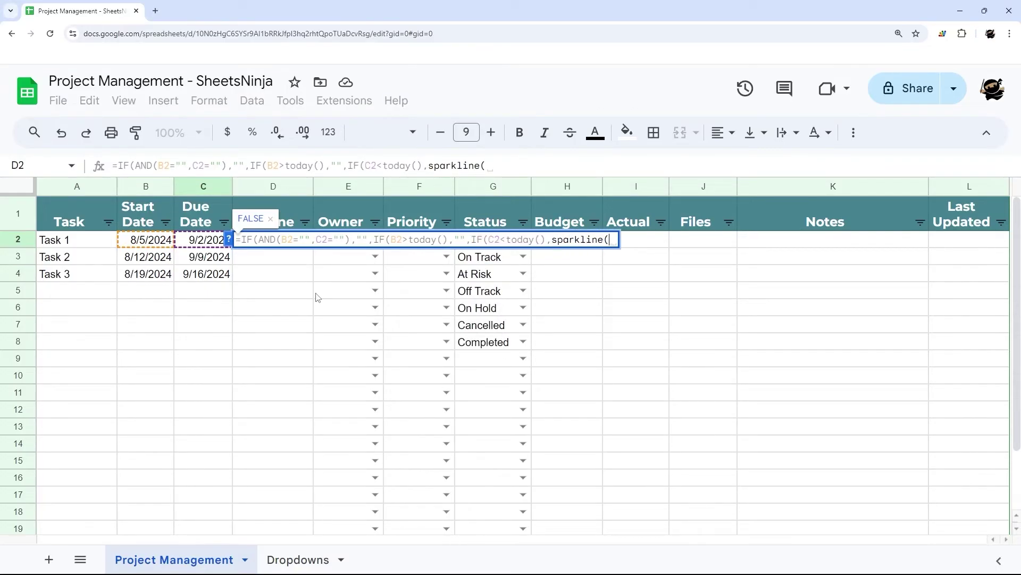
type("{")
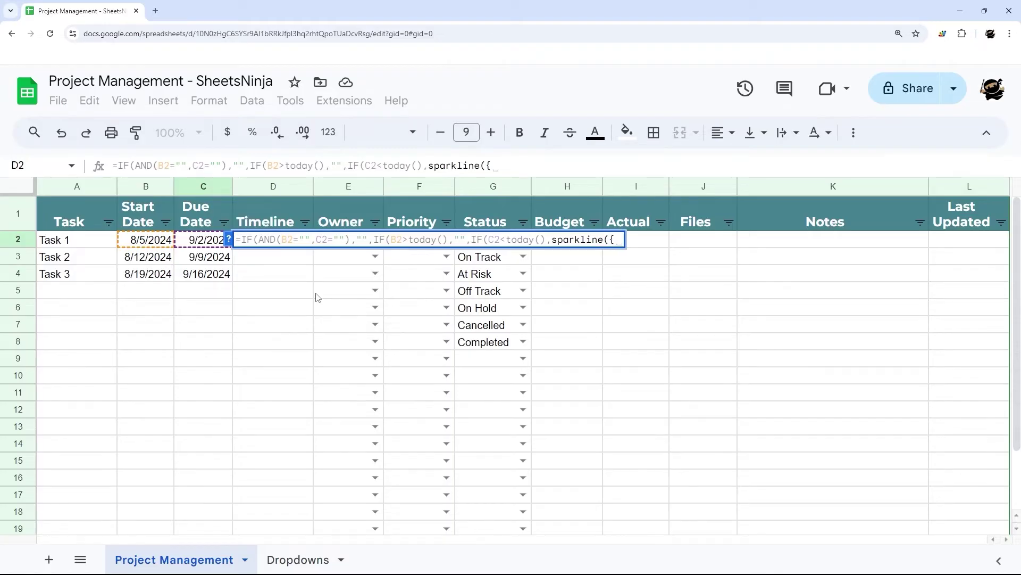
type("}")
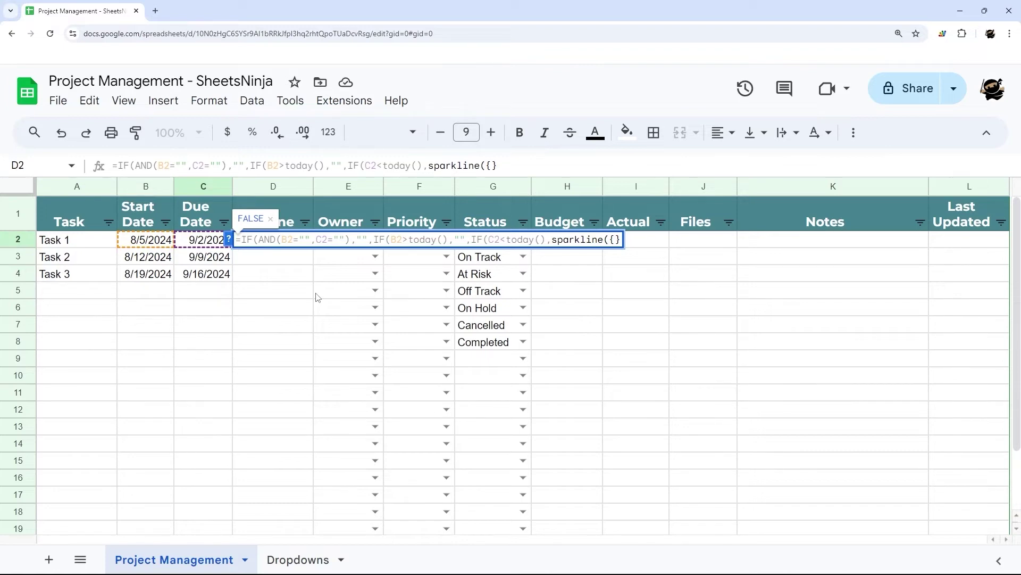
type("1,0")
type(",")
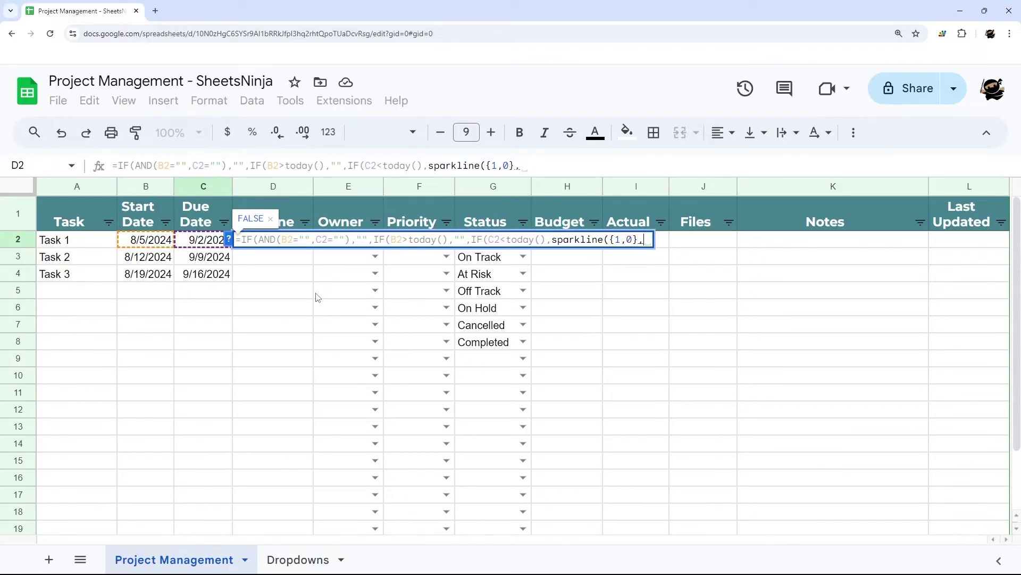
type("{")
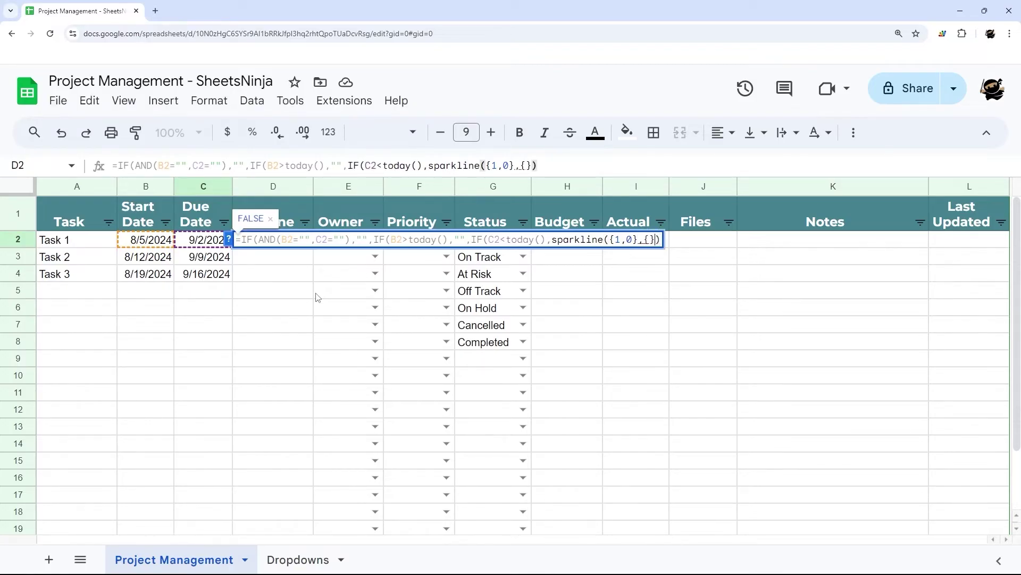
type("\"charttpye")
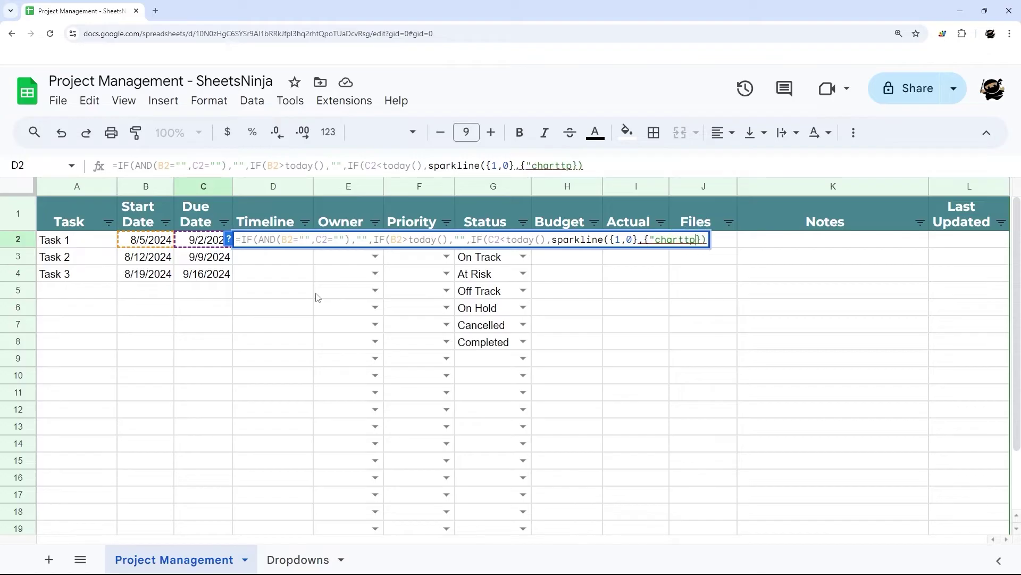
key("BackSpace")
key("BackSpace")
key("BackSpace")
key("BackSpace")
type("type")
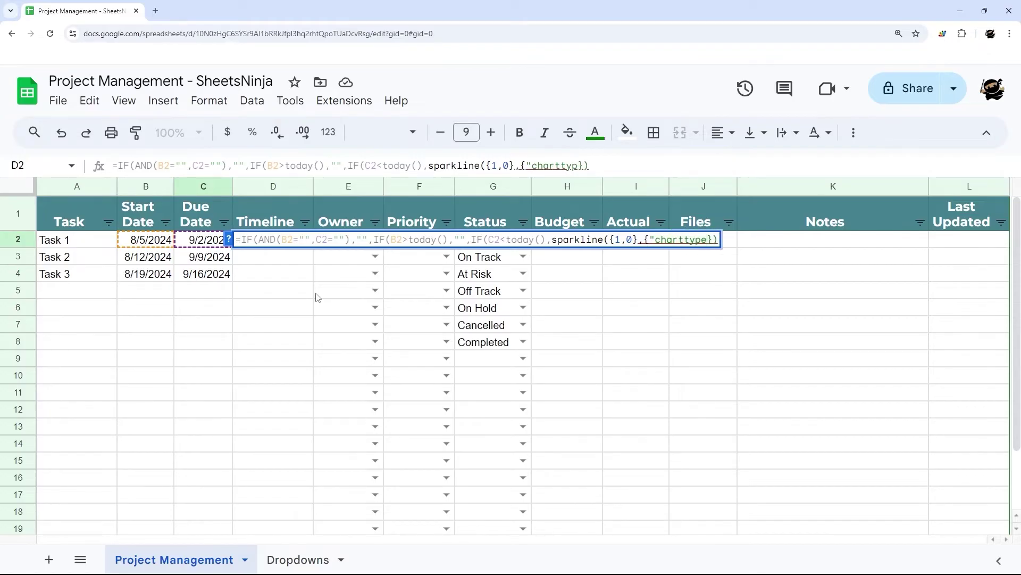
type("\",\"bar\"")
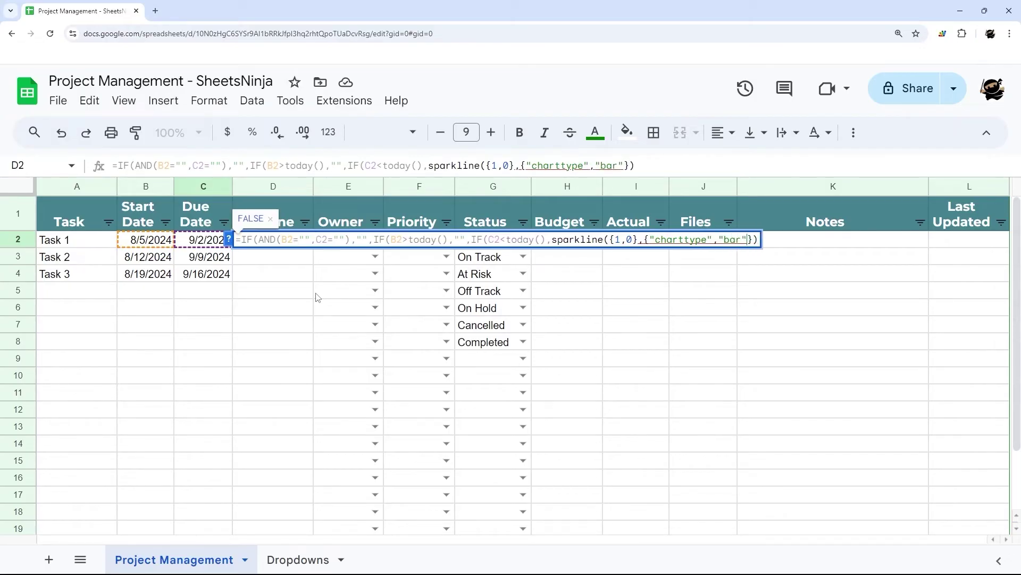
type(";\"colo")
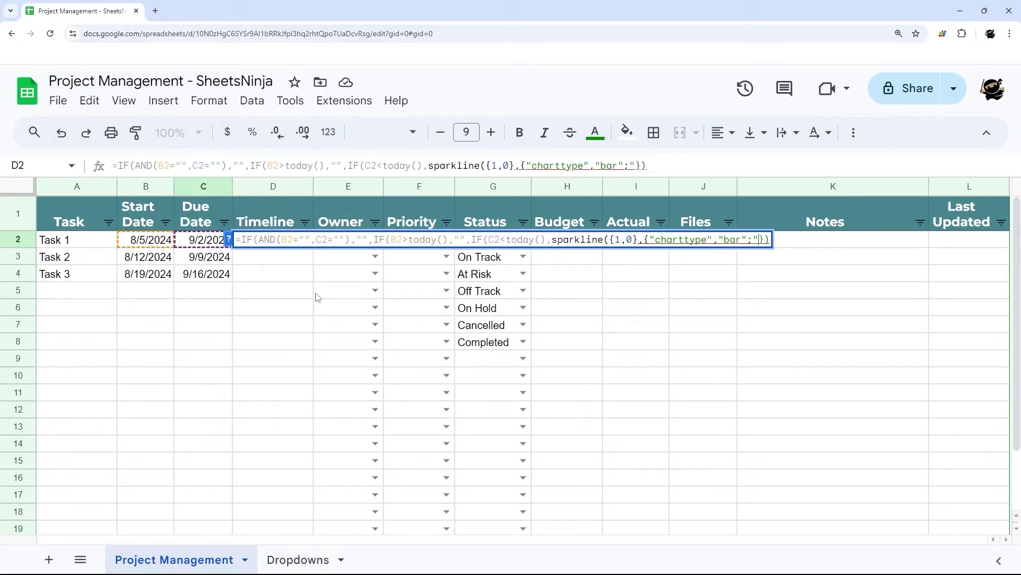
type("r1\"")
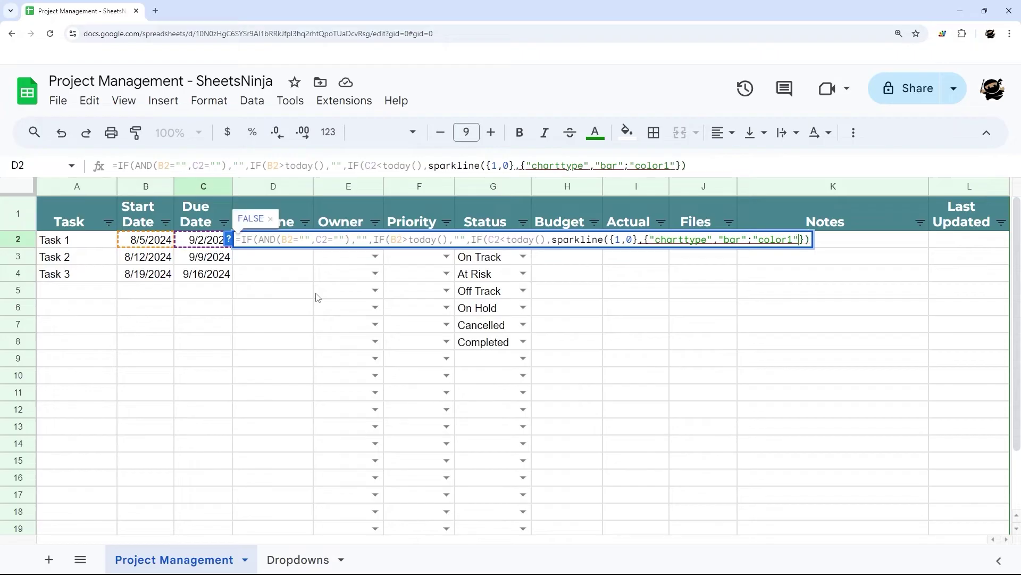
type(",\"green\"}")
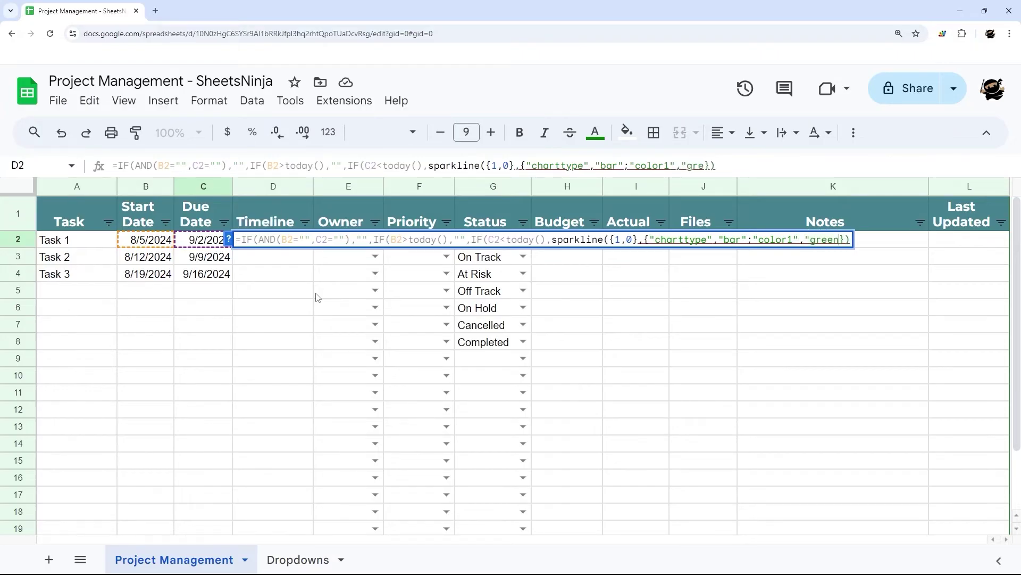
type(")")
key("BackSpace")
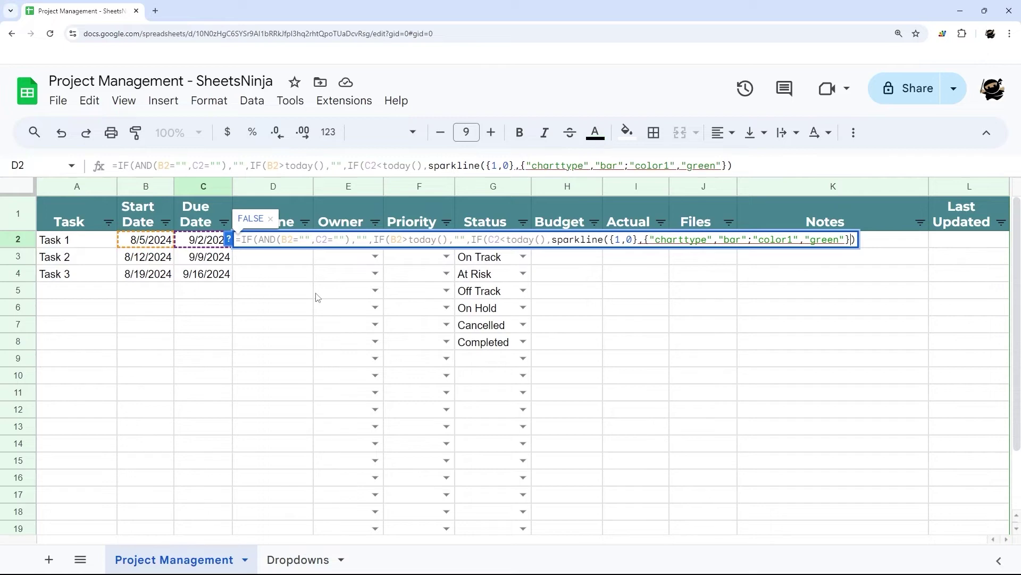
left_click(853, 240)
type(",")
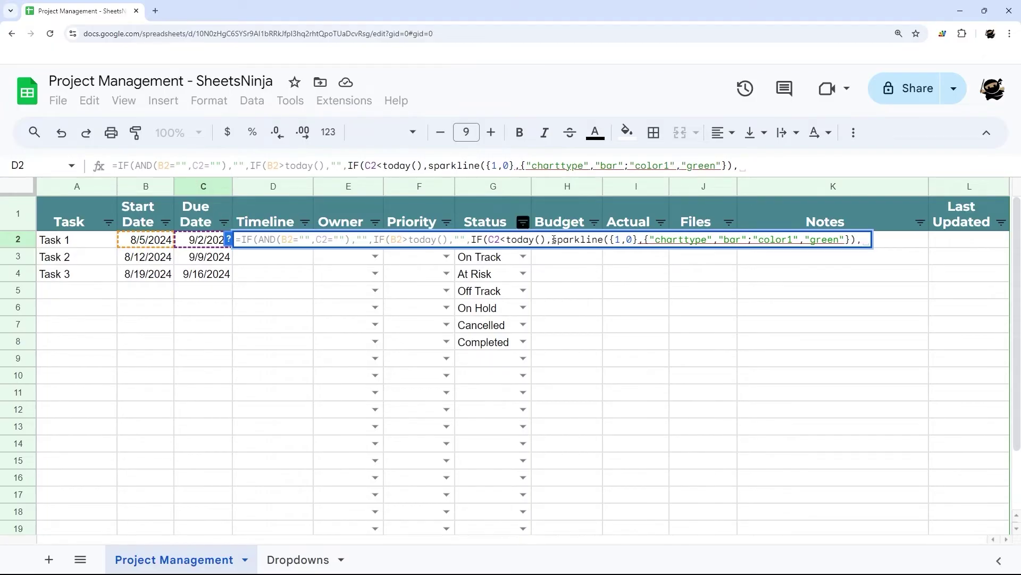
Append ,sparkline({ after the first green sparkline in D2's Timeline formula
left_click_drag(554, 239, 860, 239)
left_click(861, 239)
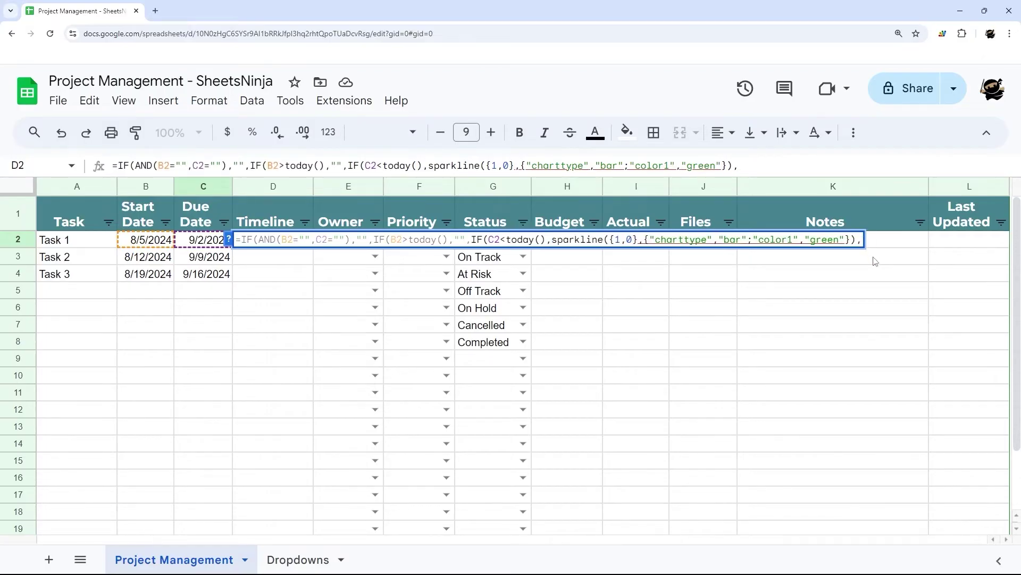
type("sparkli")
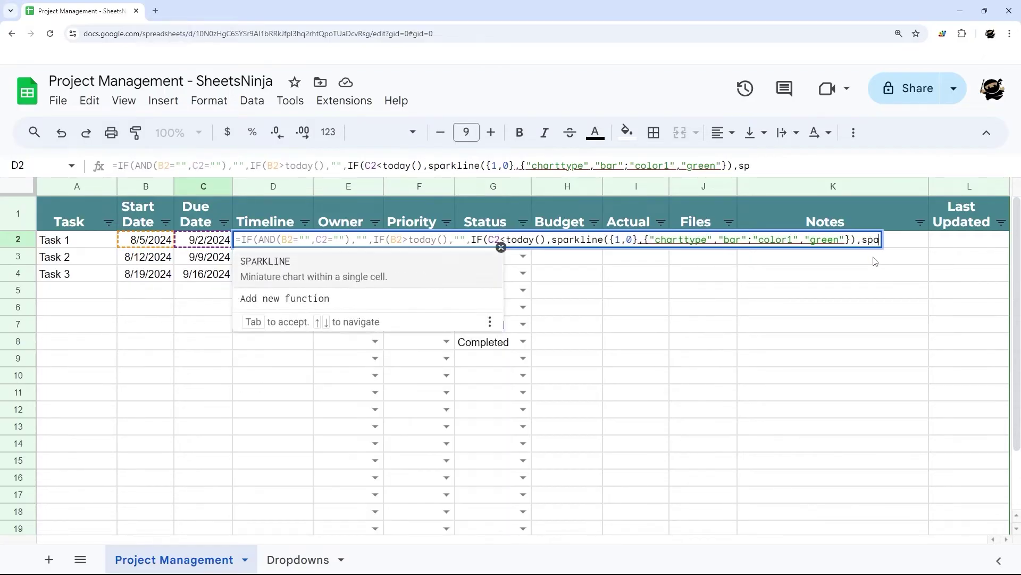
key("BackSpace")
key("BackSpace")
key("BackSpace")
key("BackSpace")
type("k")
key("BackSpace")
type("rkline(")
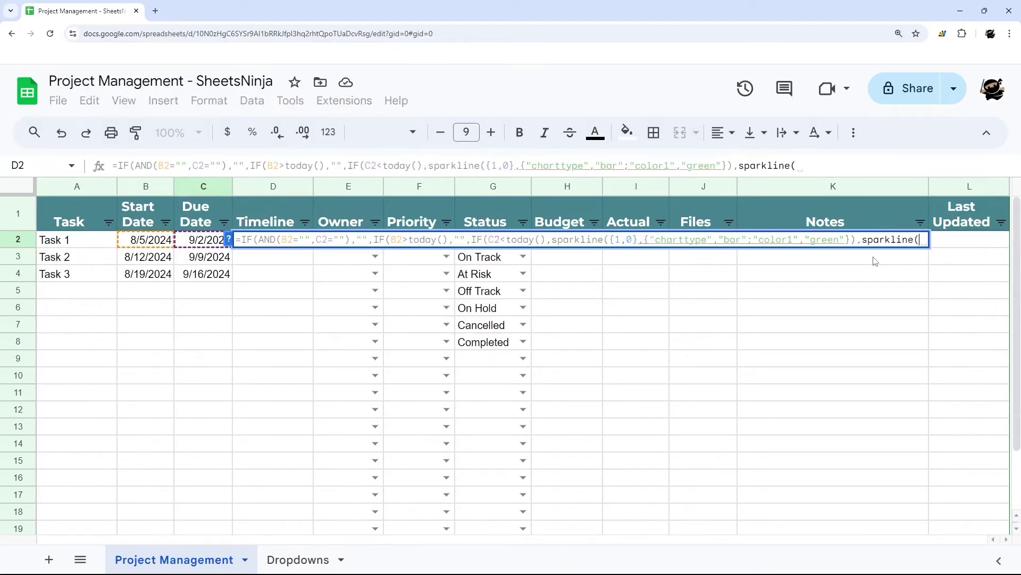
type("{}")
Fill the second sparkline's data with today()-B2 and C2-today(), and start its bar charttype options
type(",C")
key("BackSpace")
key("Delete")
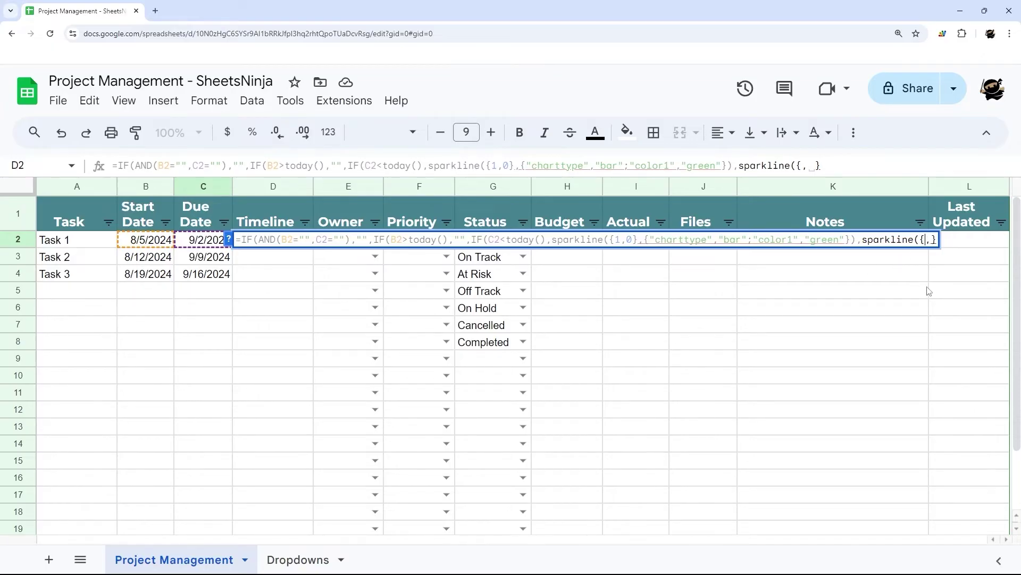
left_click(933, 240)
type("today()-B")
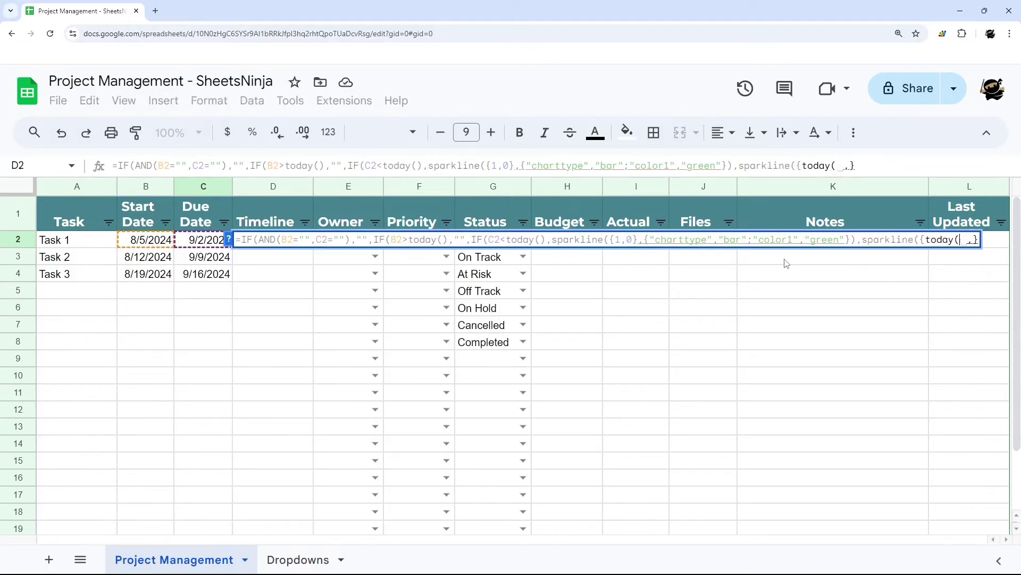
type("2")
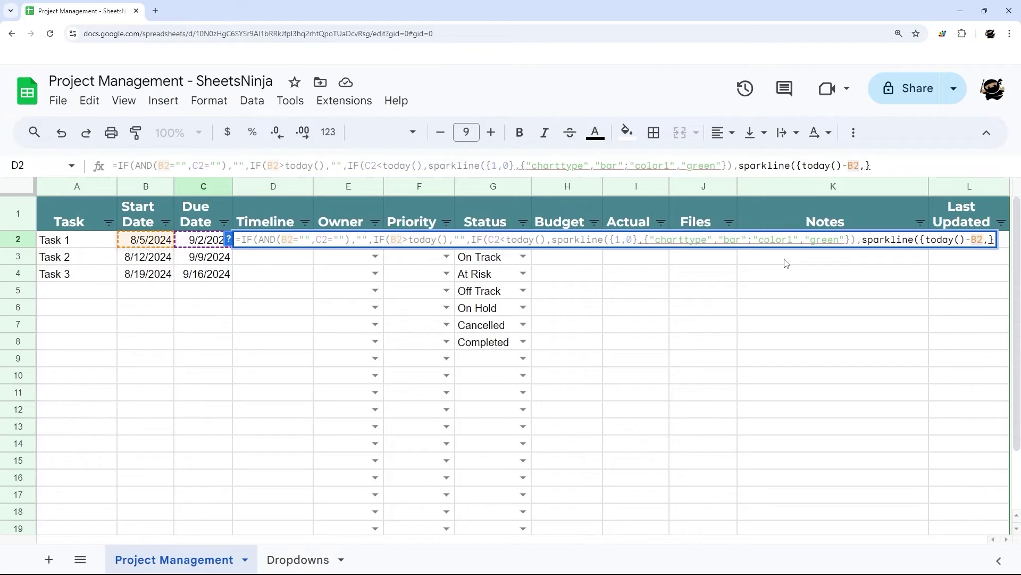
type(",C2-today()}")
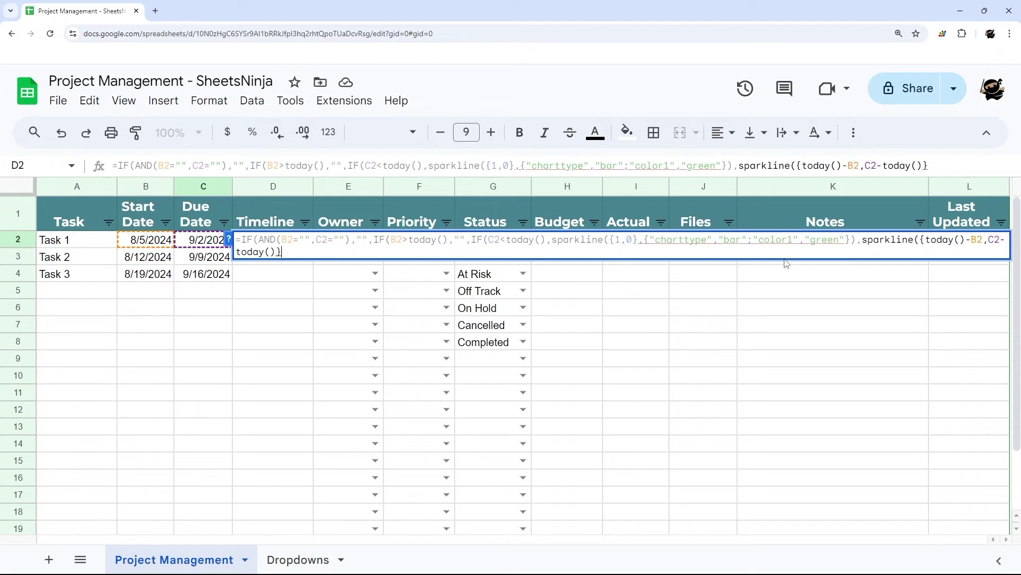
type(",{\"charttype")
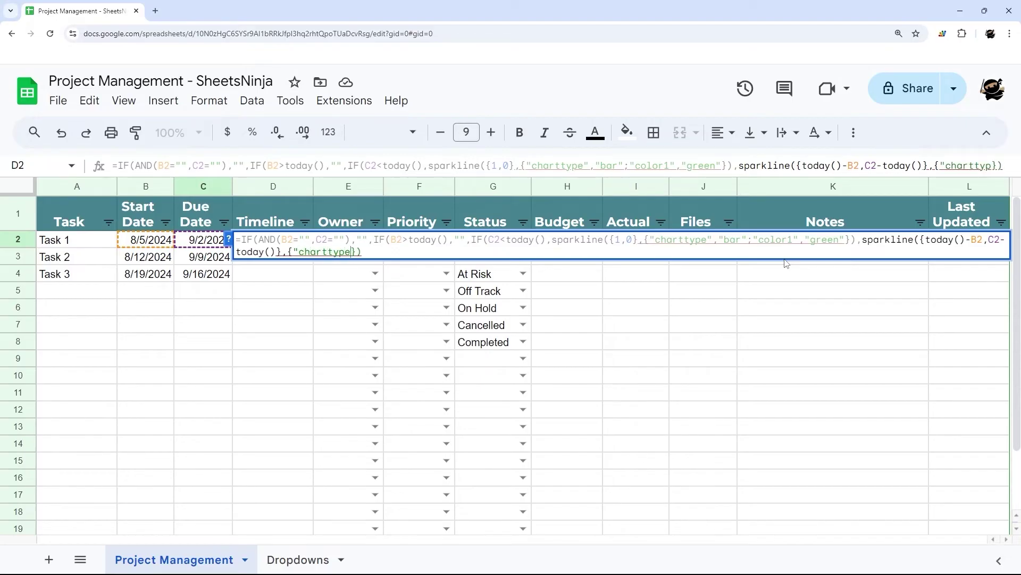
type("\",\"bar\"")
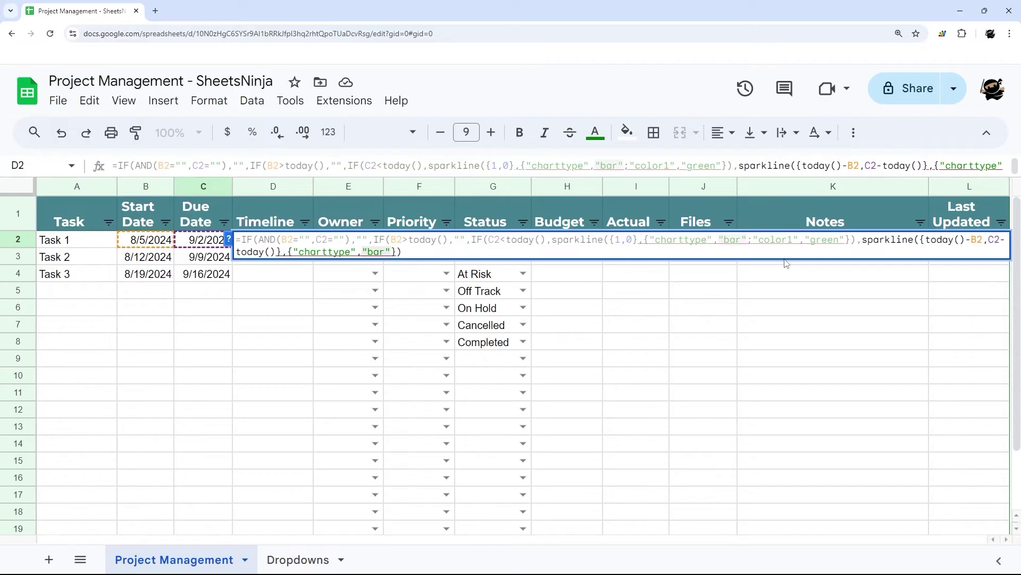
type(";")
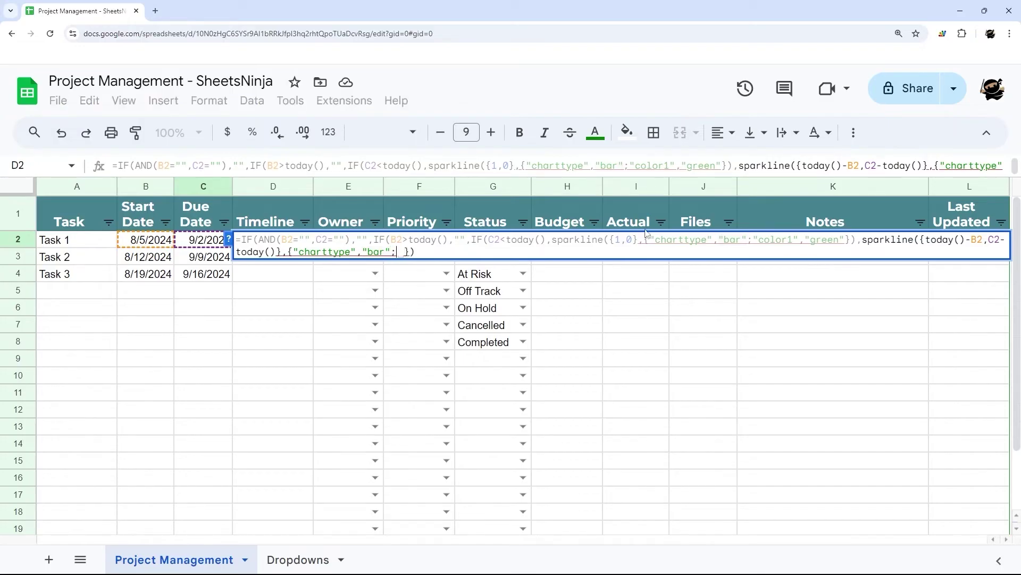
Add color1 "green" and color2 "#d9d9d9" to the second sparkline and commit D2's formula
mouse_move(290, 253)
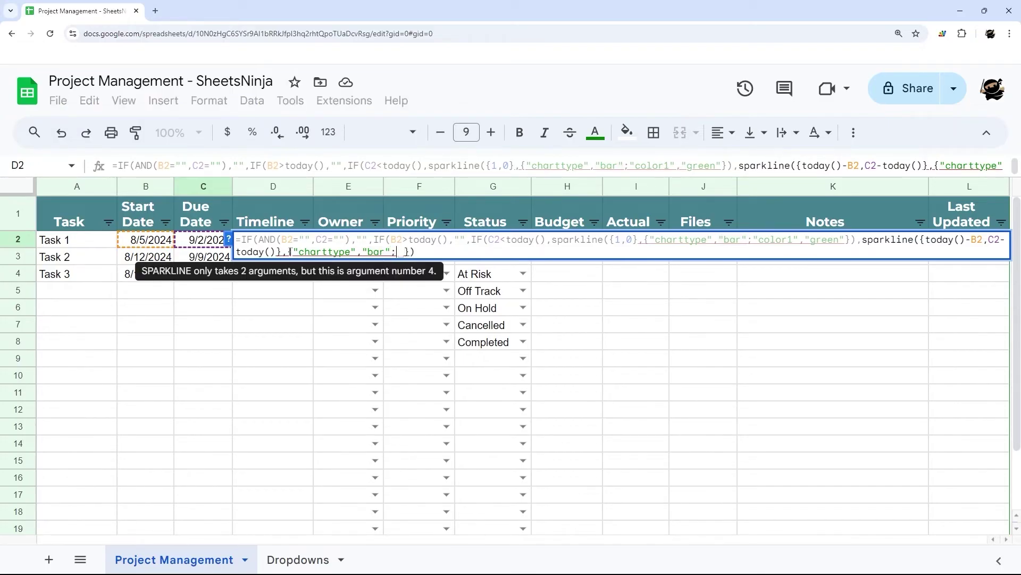
left_click_drag(293, 251, 394, 251)
double_click(393, 251)
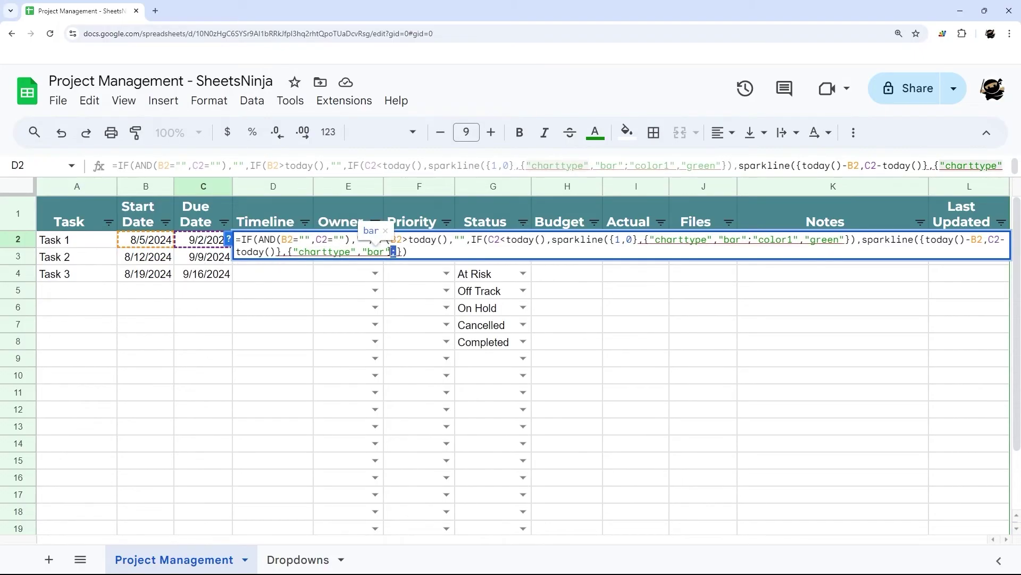
left_click(395, 251)
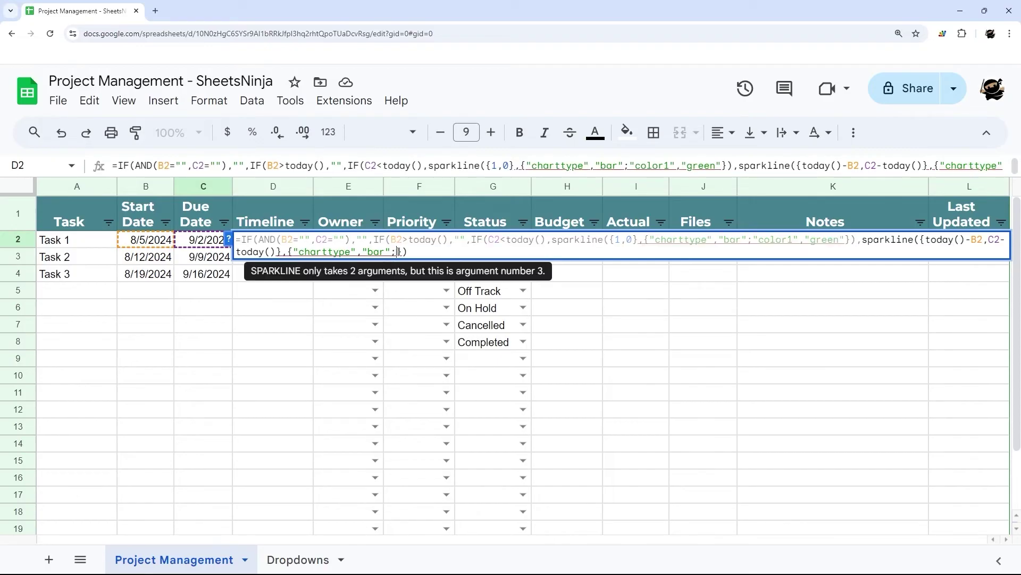
type("\"color1\"")
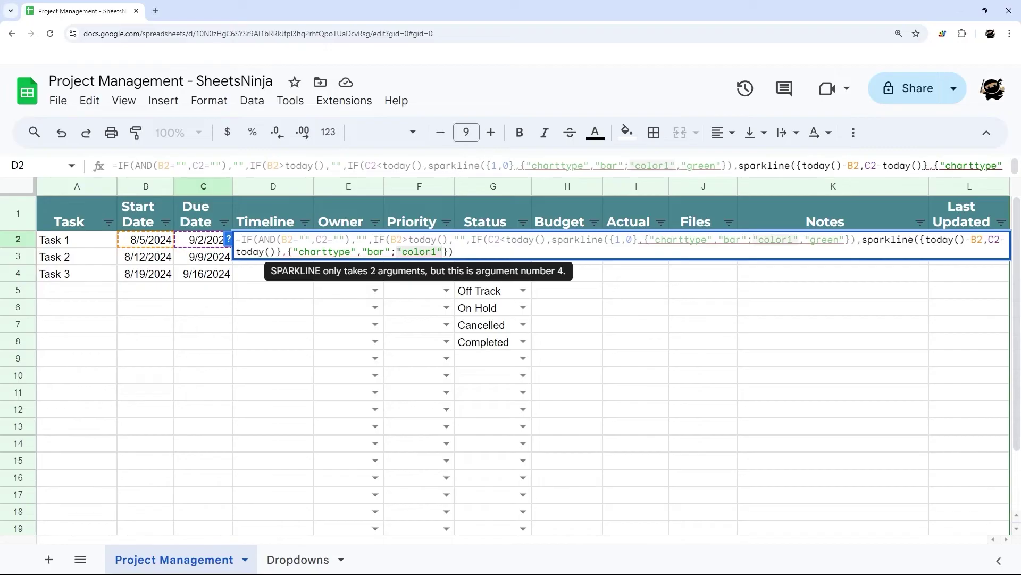
type(",\"green\"")
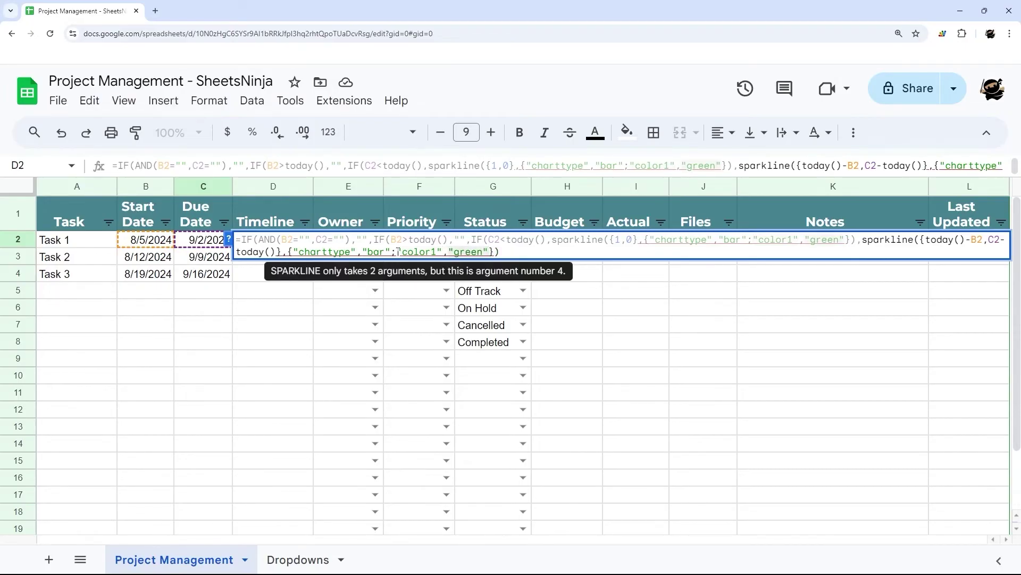
type(";\"color2")
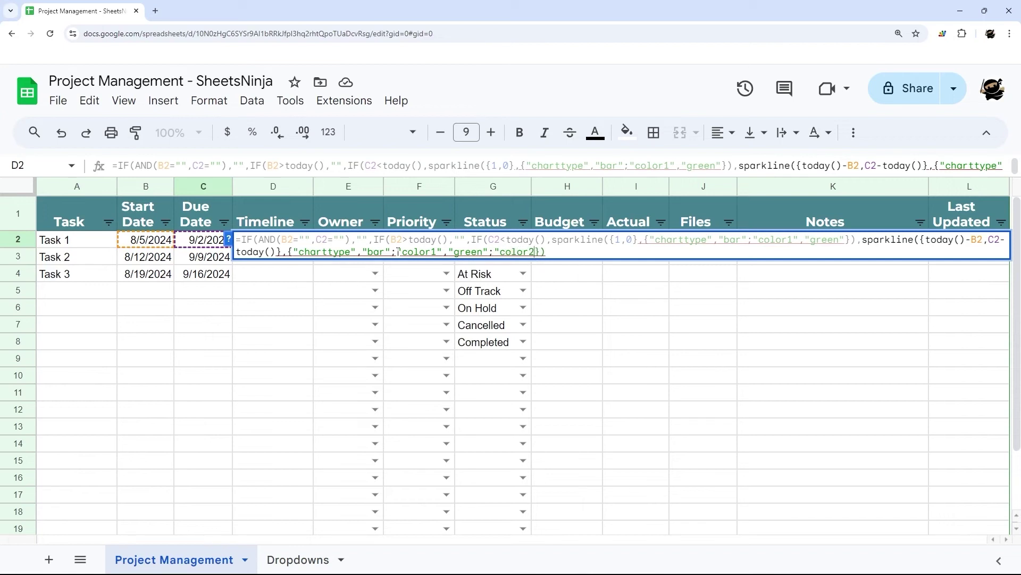
type("\"")
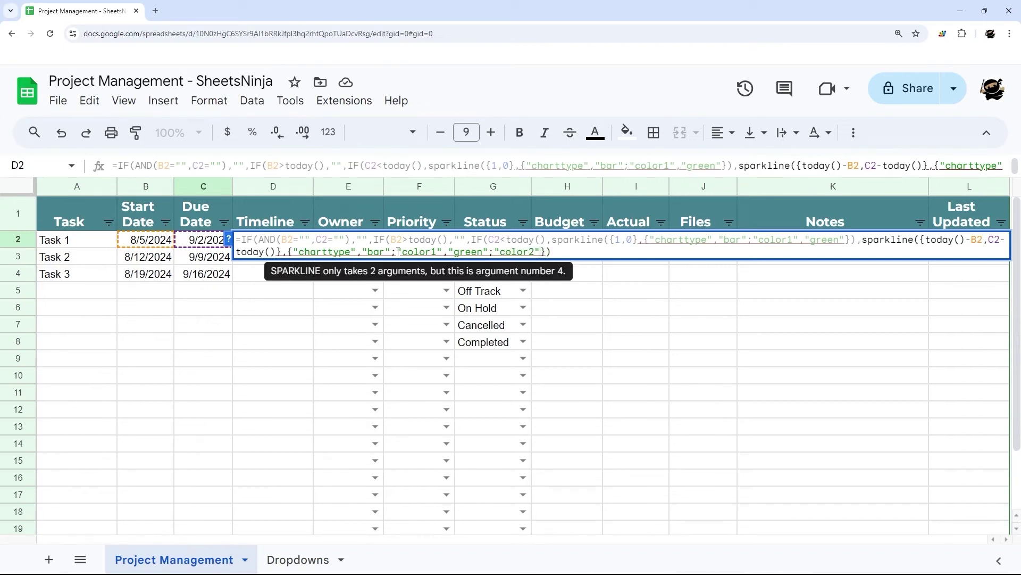
type(",\"")
type("#")
type("d9d9d9")
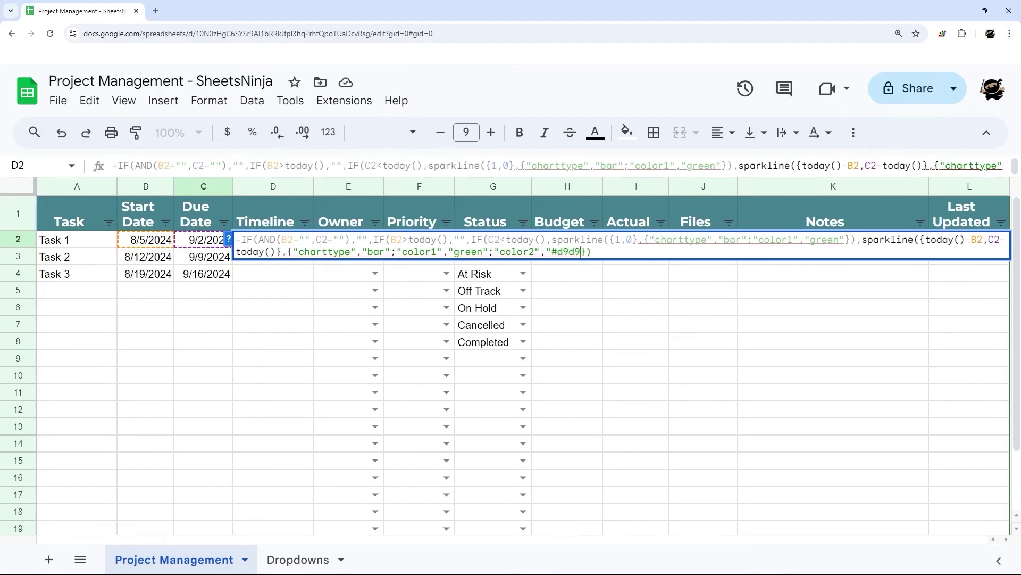
type("\"")
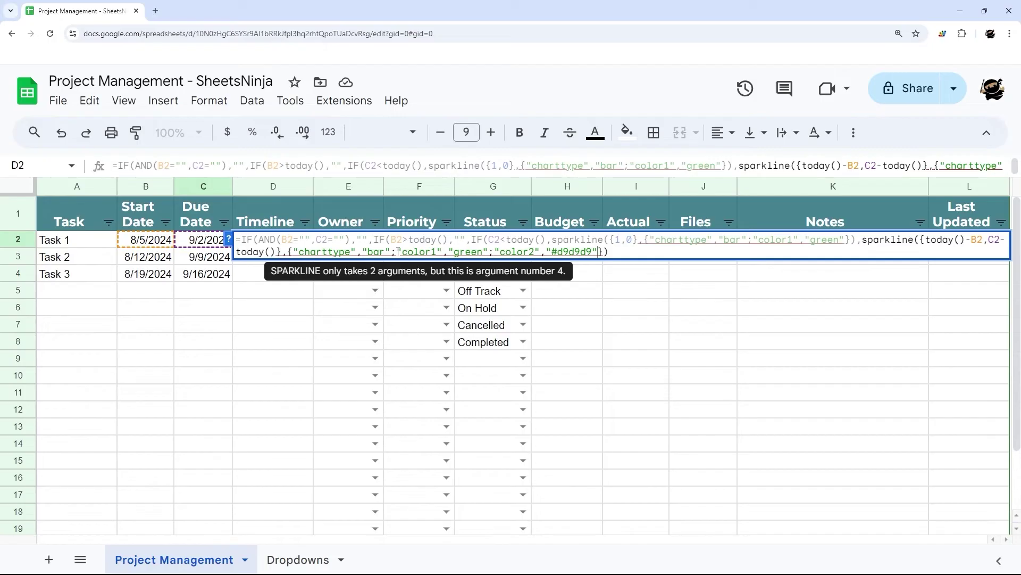
key("Return")
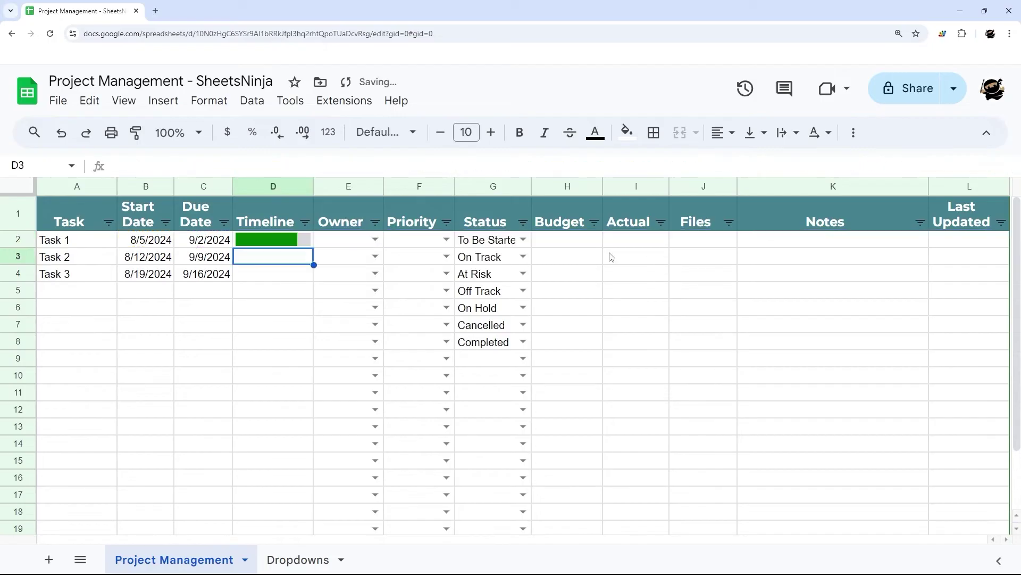
Copy D2's Timeline formula down column D to row 14
left_click(313, 274)
left_click_drag(312, 274, 276, 499)
left_click_drag(277, 323, 276, 527)
Test row 5's Timeline with start 8/30/2024 and due 8/26/2024, then clear both dates
left_click(156, 326)
double_click(155, 322)
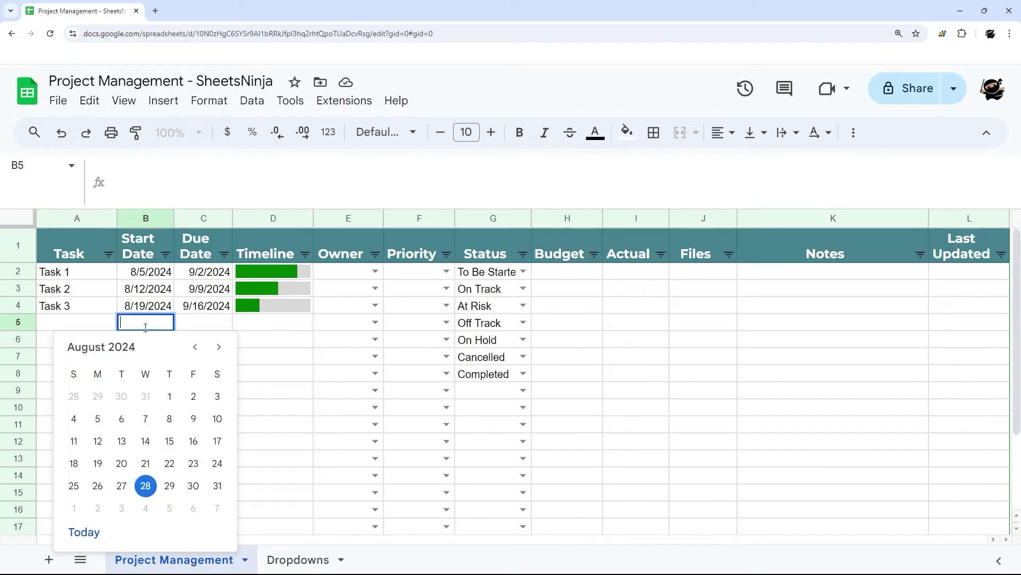
left_click(194, 485)
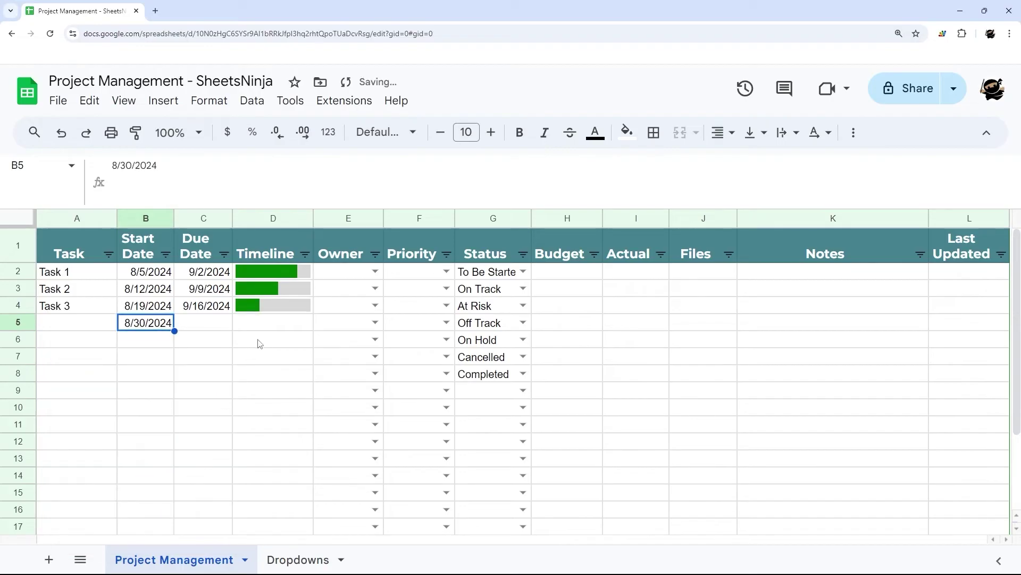
left_click(276, 321)
left_click(161, 326)
key("Delete")
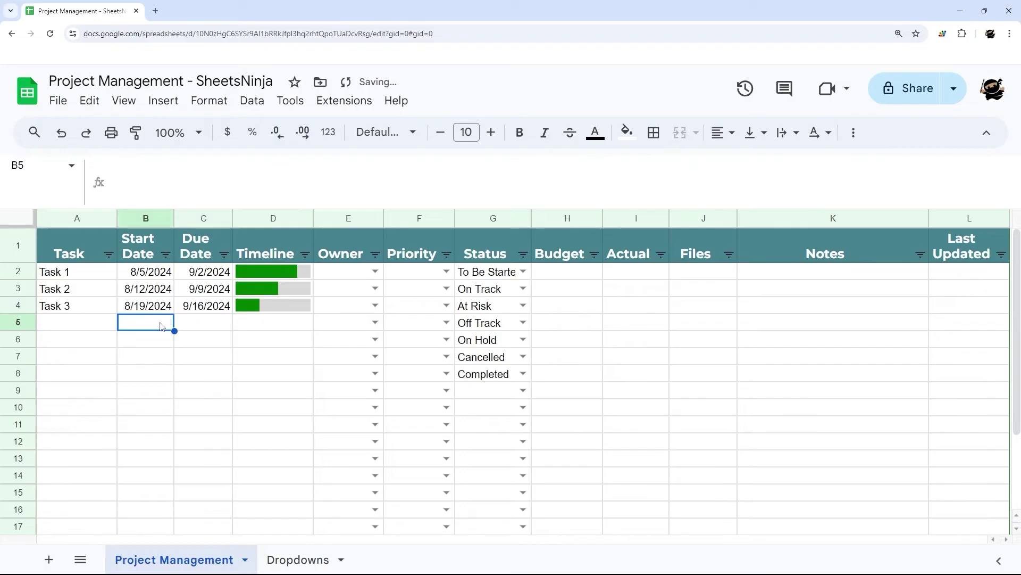
double_click(201, 329)
left_click(156, 485)
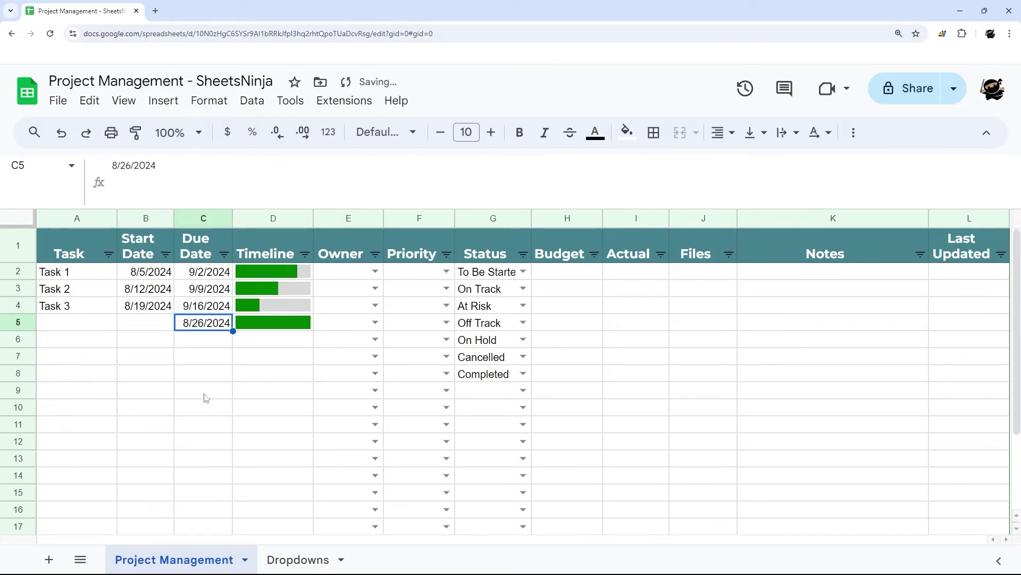
left_click(274, 327)
left_click(201, 329)
key("Delete")
left_click_drag(273, 278, 265, 479)
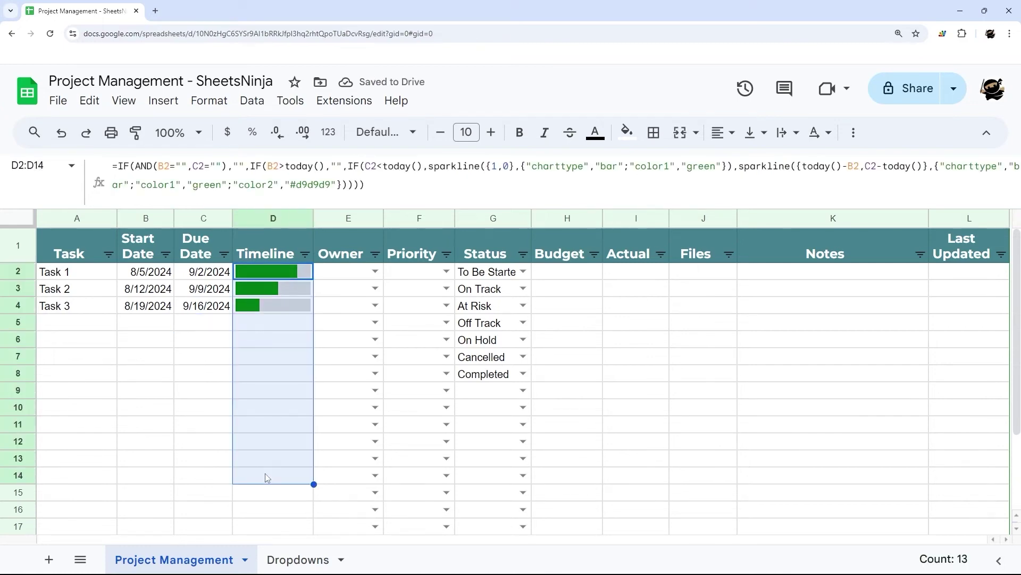
Enter test dates 8/27/2024 in B5 and 11/1/2024 in C5 to check D5's bar
double_click(153, 326)
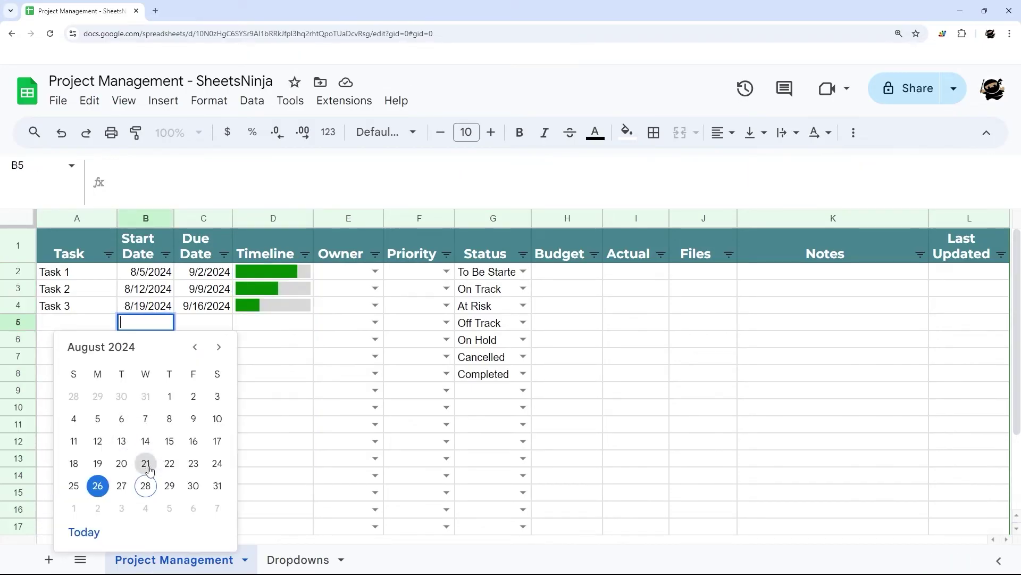
left_click(121, 485)
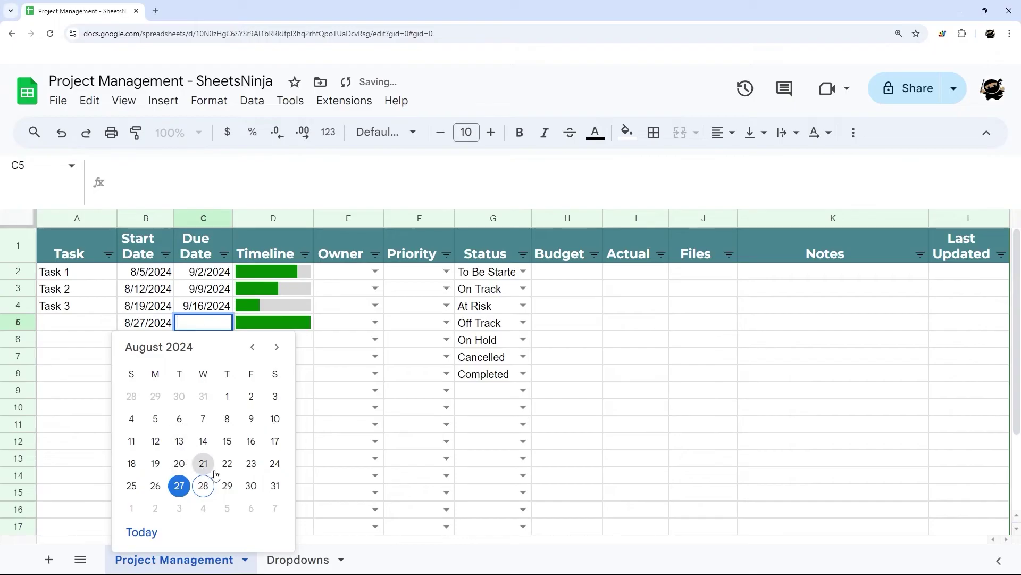
left_click(276, 348)
left_click(276, 348)
left_click(276, 348)
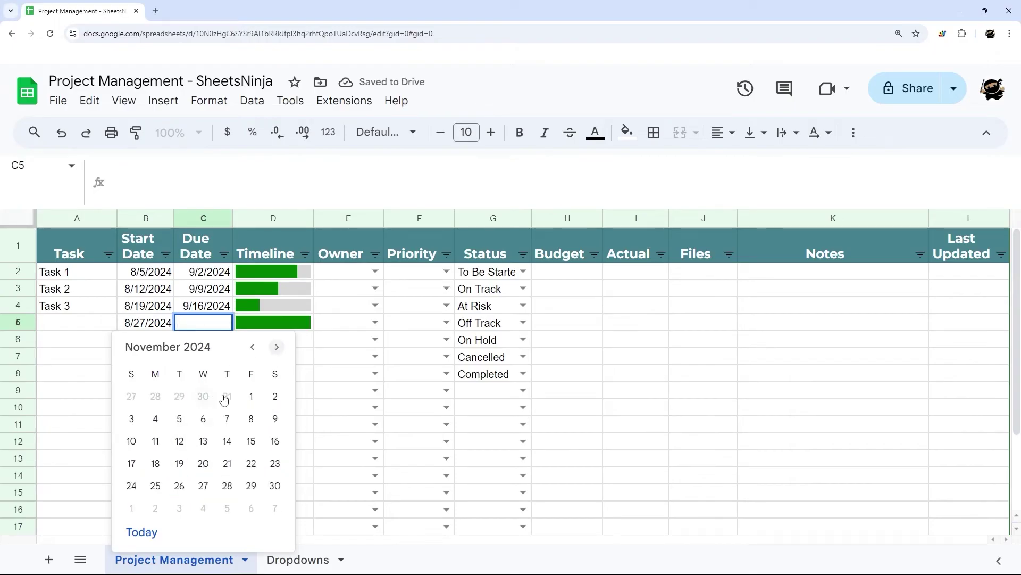
left_click(252, 398)
left_click(236, 326)
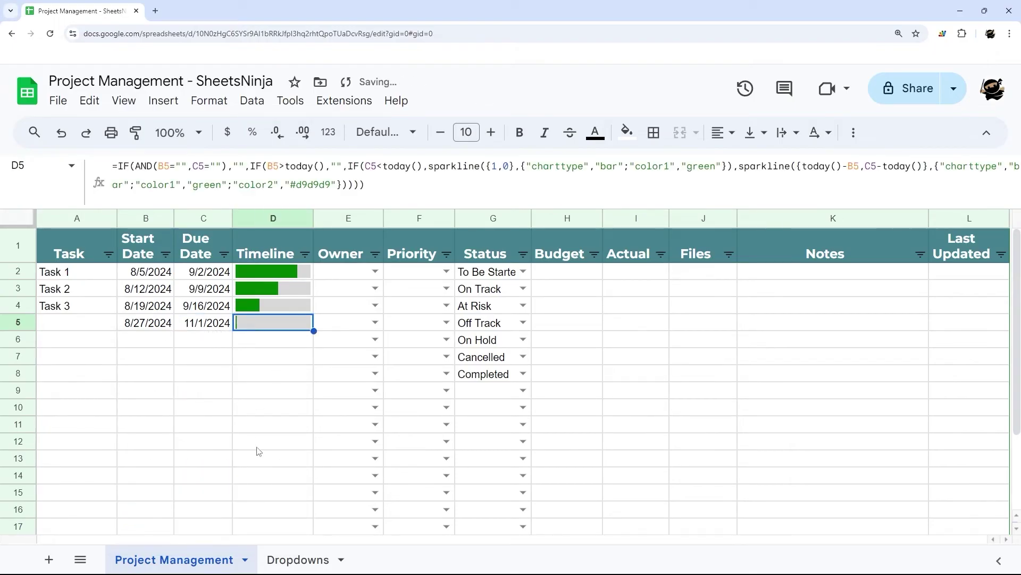
Remove the row 5 test dates and widen the Status column to fit To Be Started
left_click(217, 327)
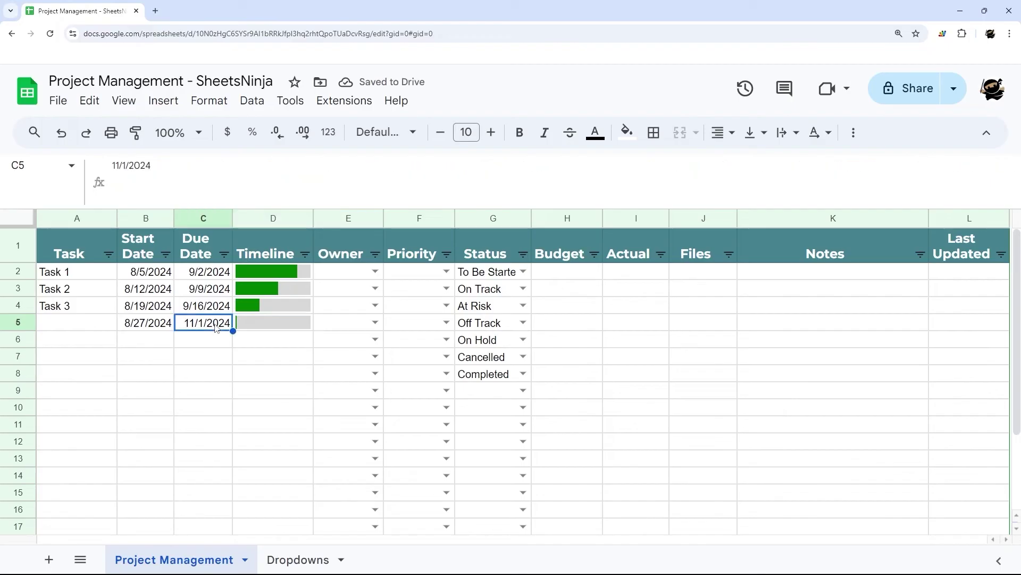
key("ctrl+z")
key("ctrl+z")
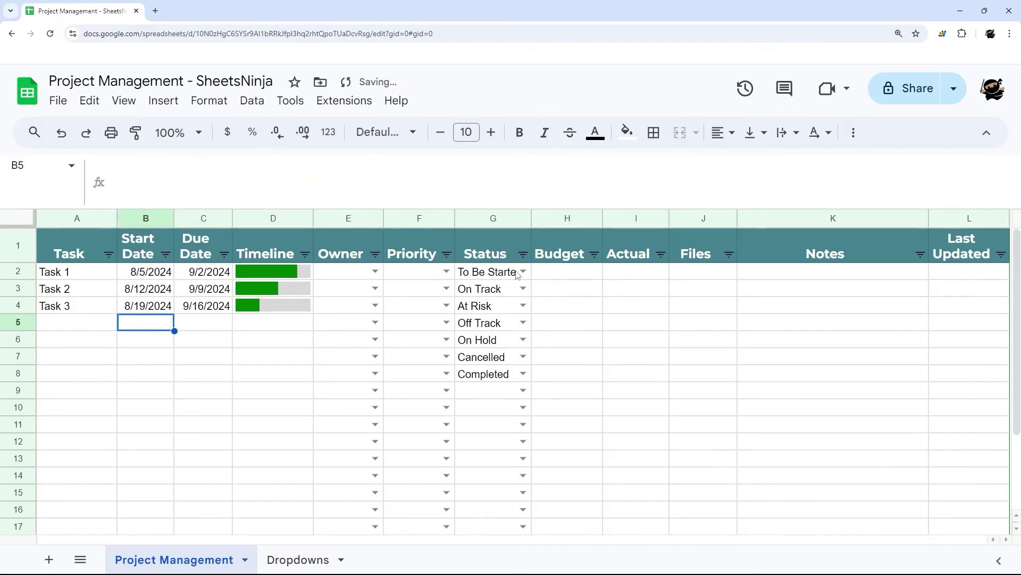
left_click_drag(532, 218, 542, 218)
left_click_drag(513, 275, 473, 509)
Select task rows 2–21 and shrink the formula bar to a single line
scroll(476, 500, "up", 3)
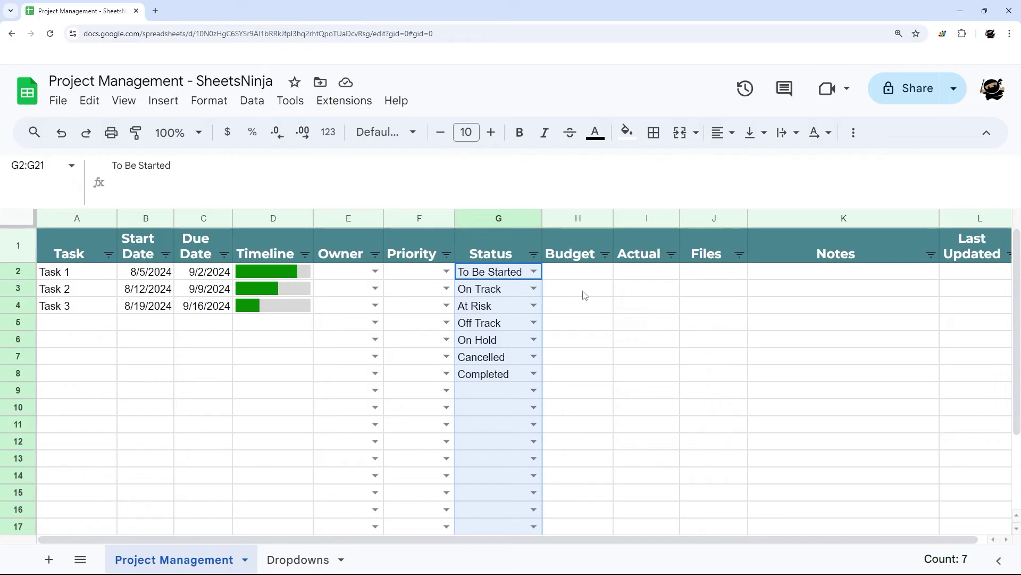
left_click(494, 274)
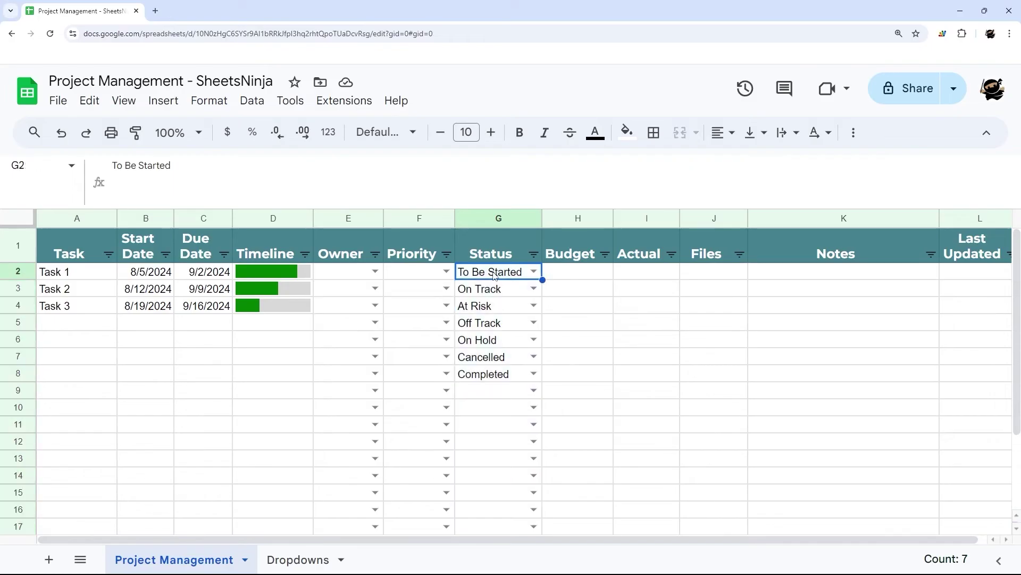
left_click_drag(23, 274, 58, 346)
left_click(203, 356)
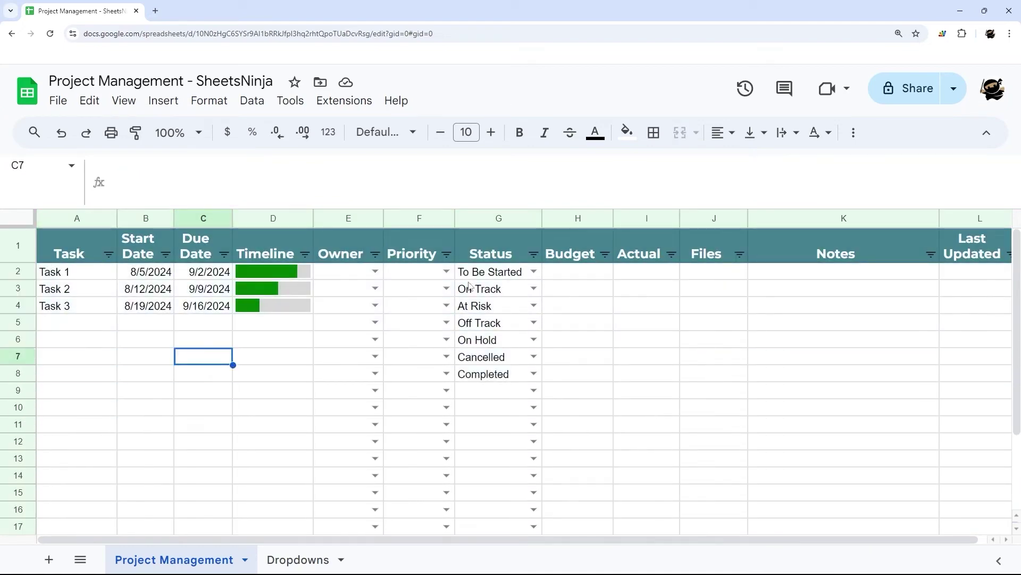
left_click_drag(471, 280, 499, 475)
left_click(333, 379)
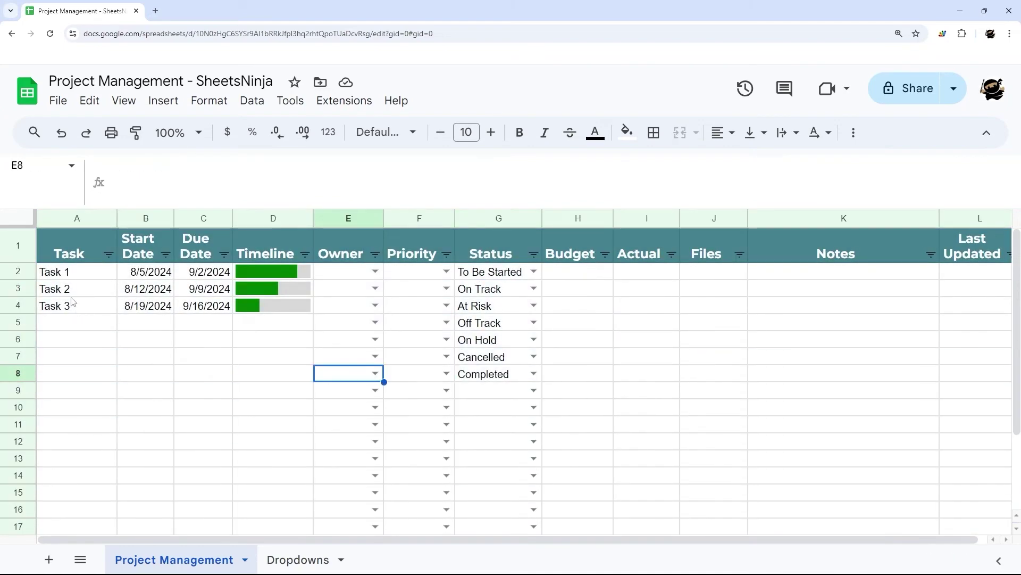
left_click(48, 274)
left_click_drag(21, 274, 3, 500)
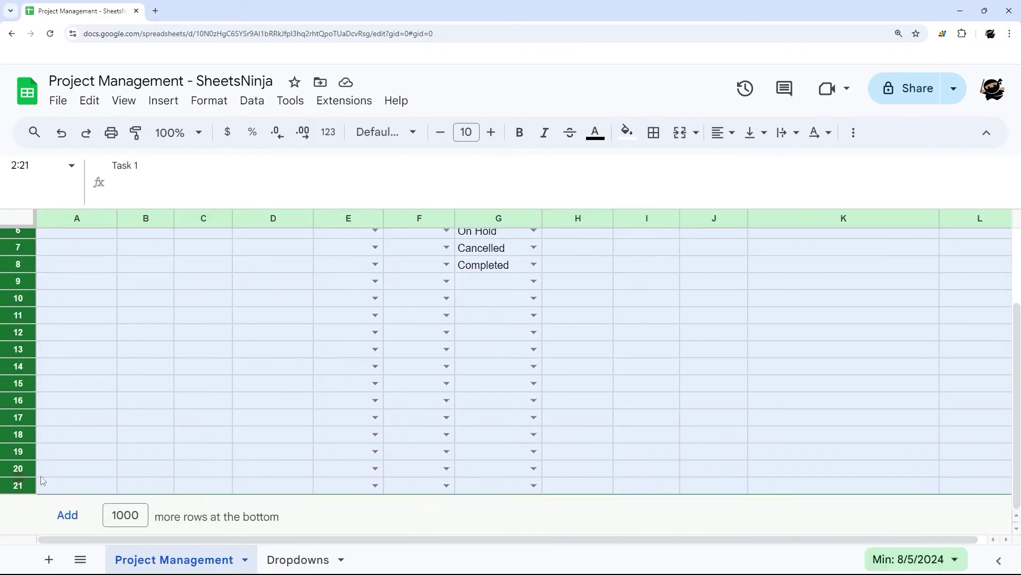
scroll(120, 376, "up", 3)
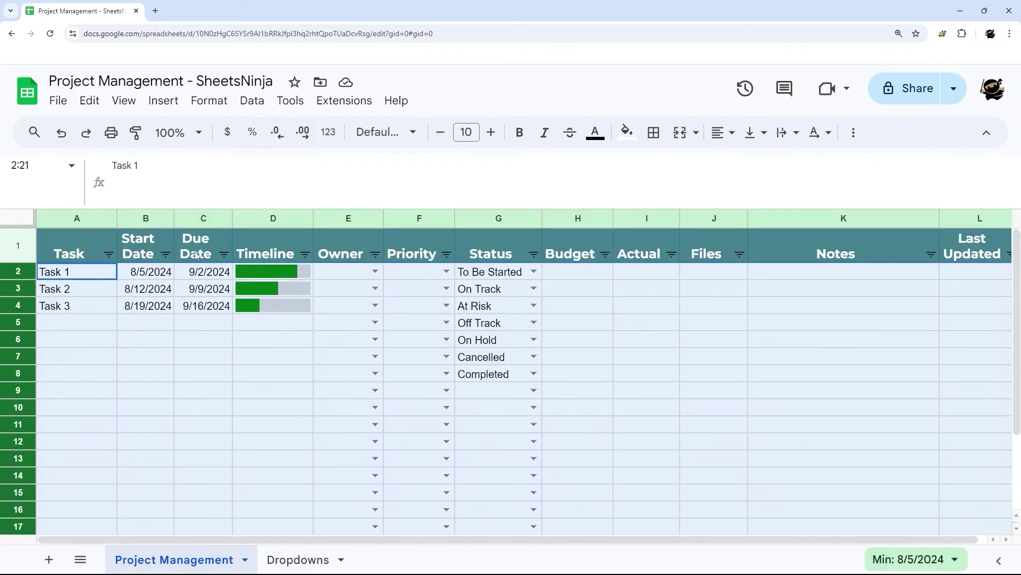
left_click_drag(194, 209, 186, 193)
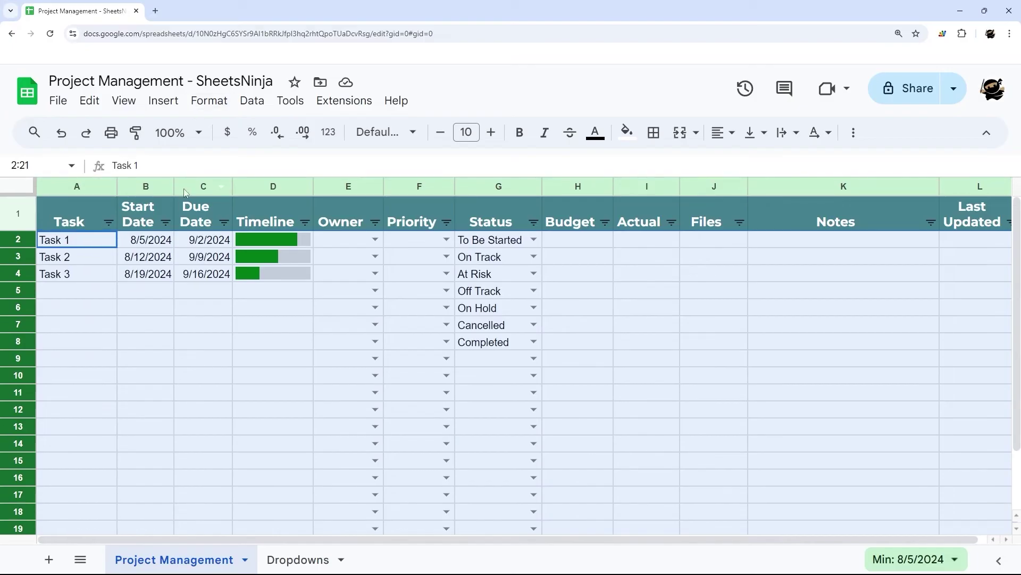
left_click(104, 280)
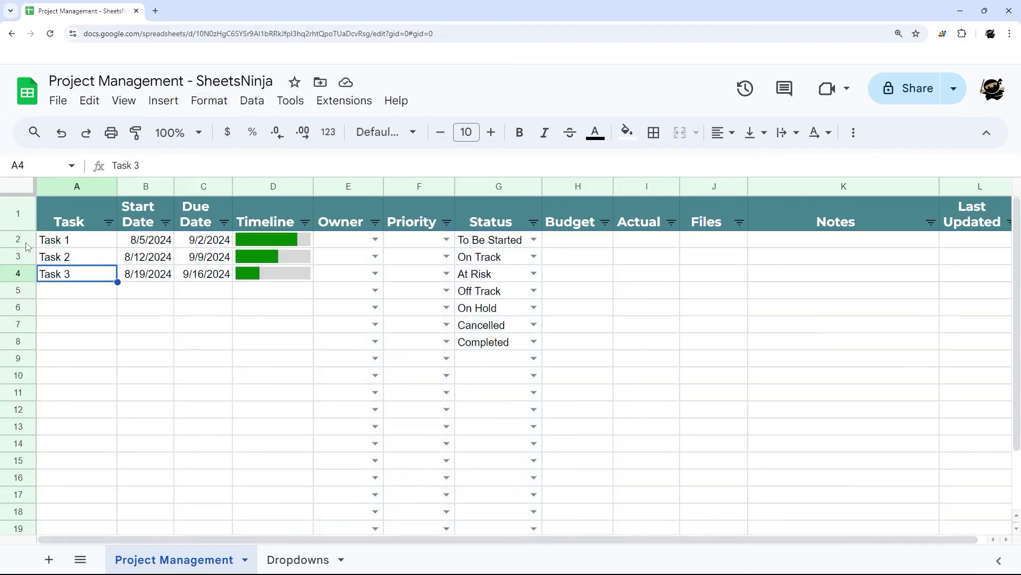
left_click_drag(19, 246, 16, 572)
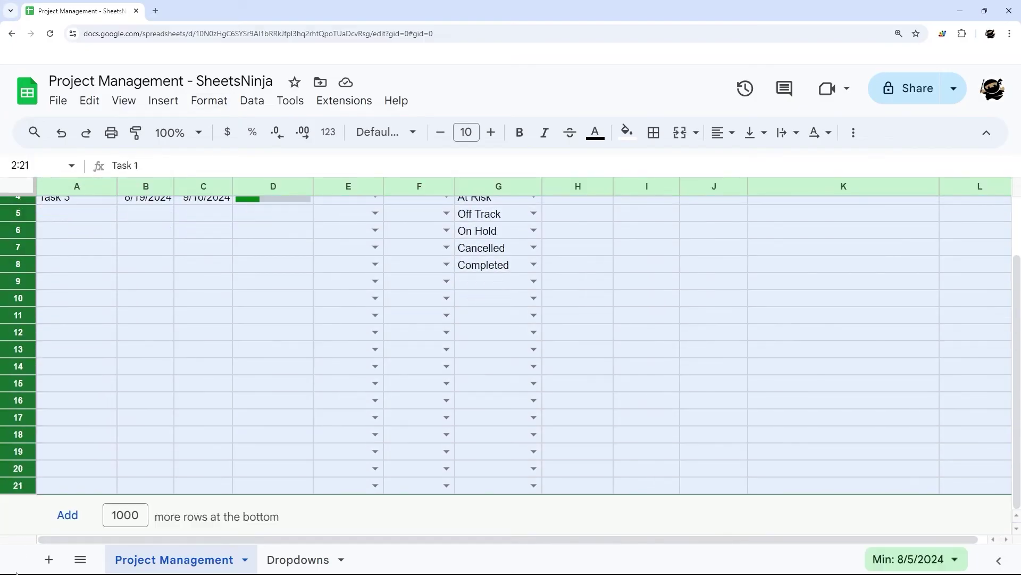
Undo the accidental green conditional-format highlighting on the task rows
scroll(222, 416, "up", 2)
left_click(207, 100)
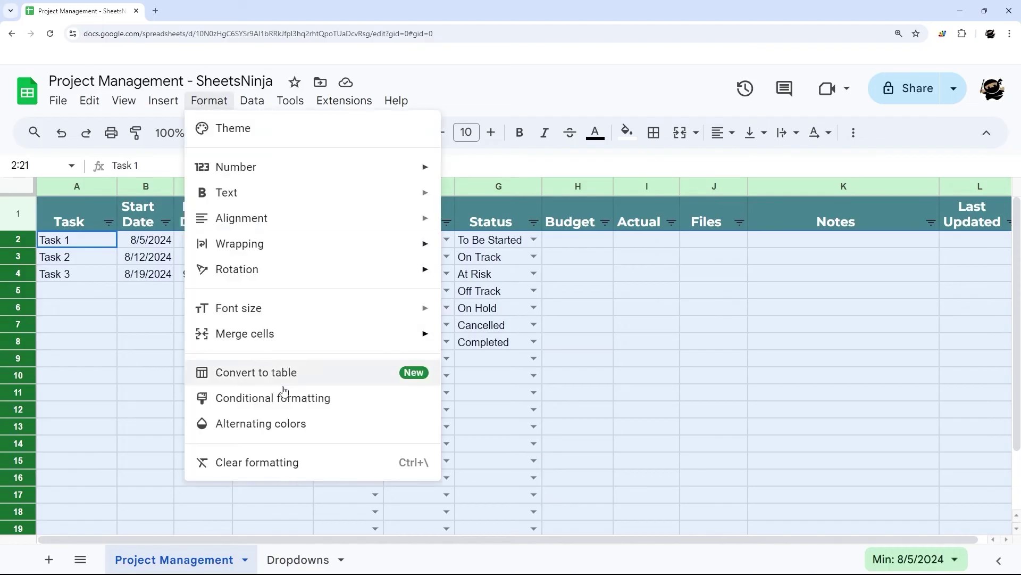
left_click(282, 405)
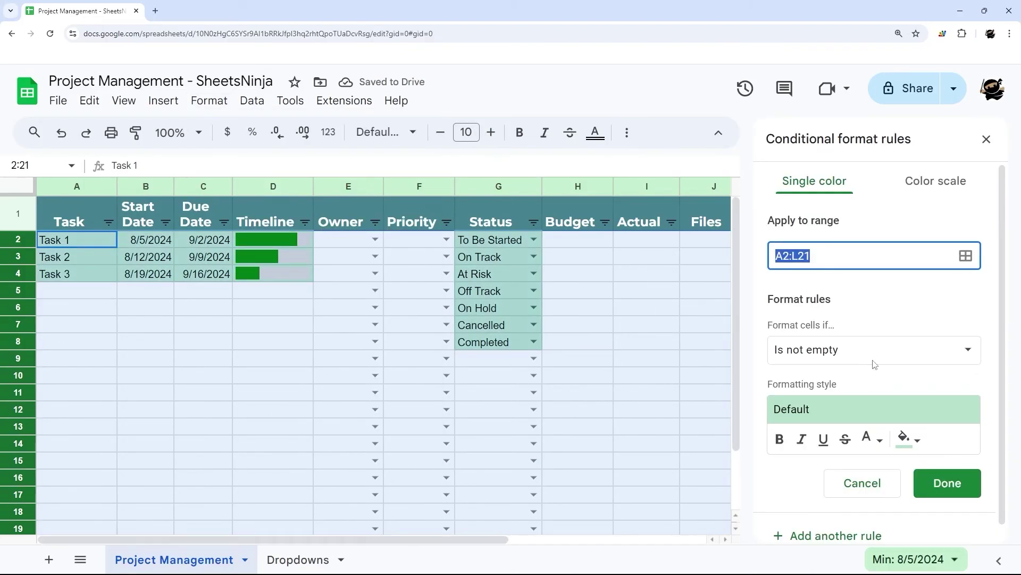
left_click(987, 139)
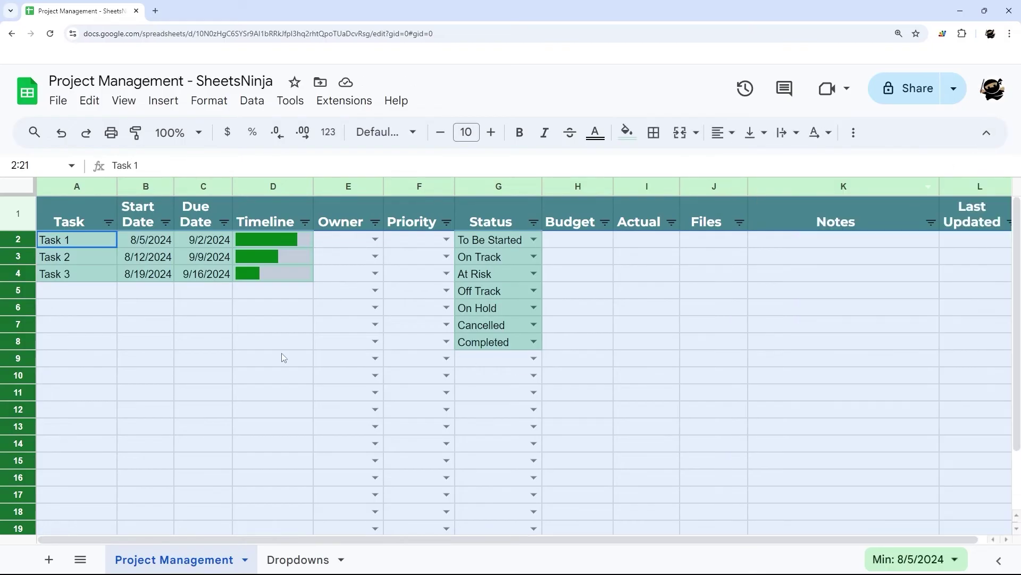
left_click(283, 357)
key("ctrl+z")
Open Format > Conditional formatting to start a new rule
left_click(167, 347)
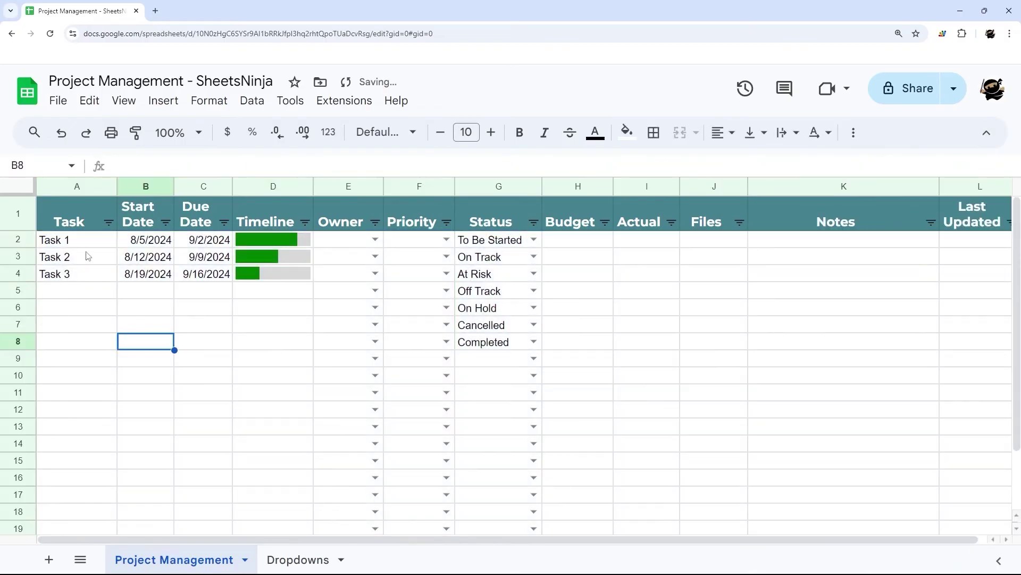
left_click(79, 241)
left_click(369, 404)
left_click(204, 341)
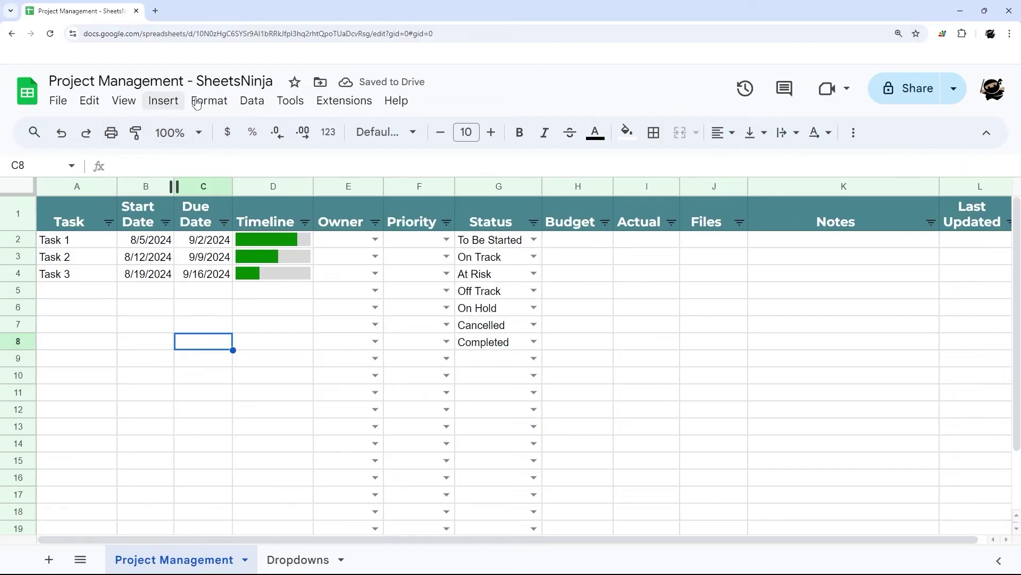
left_click(209, 100)
left_click(261, 398)
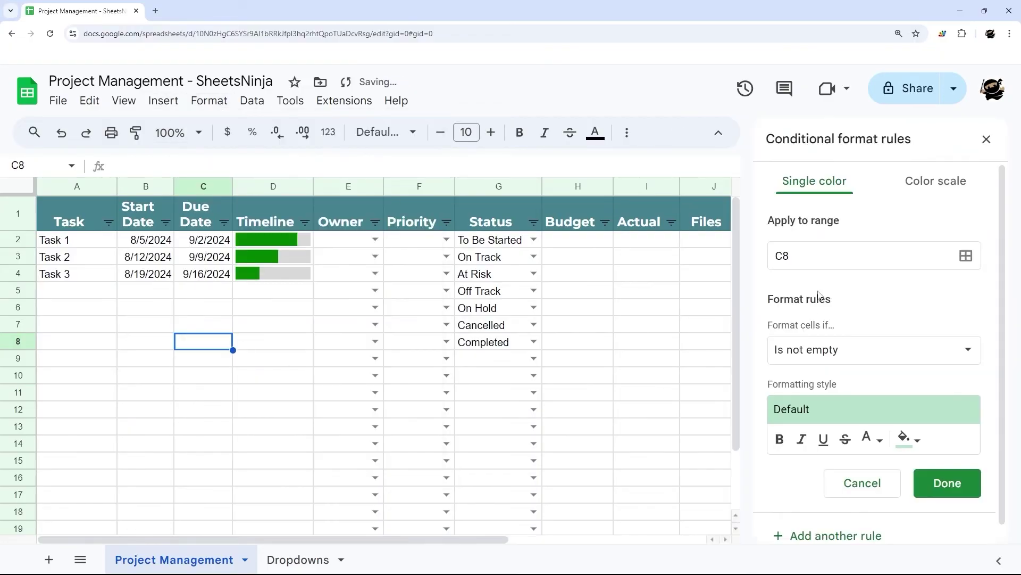
Set the rule's range to A2:L and choose the Custom formula is condition
left_click(825, 261)
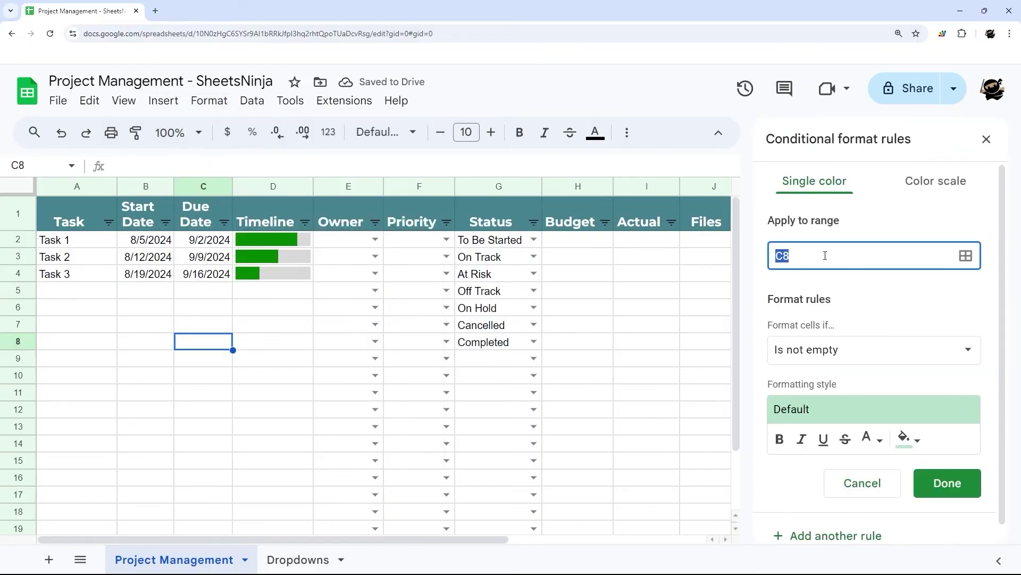
type("A2:L")
left_click_drag(421, 538, 285, 532)
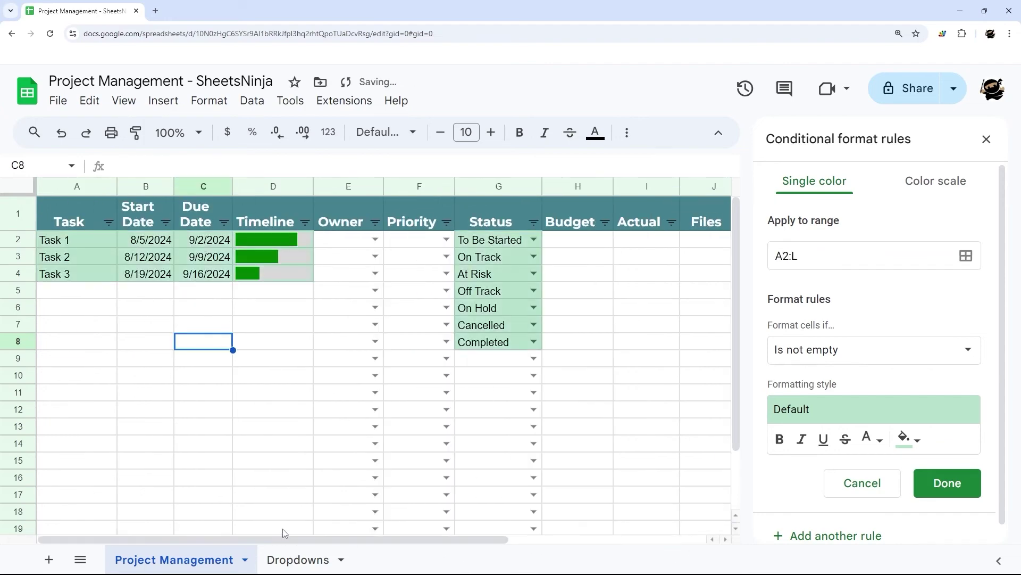
left_click(790, 261)
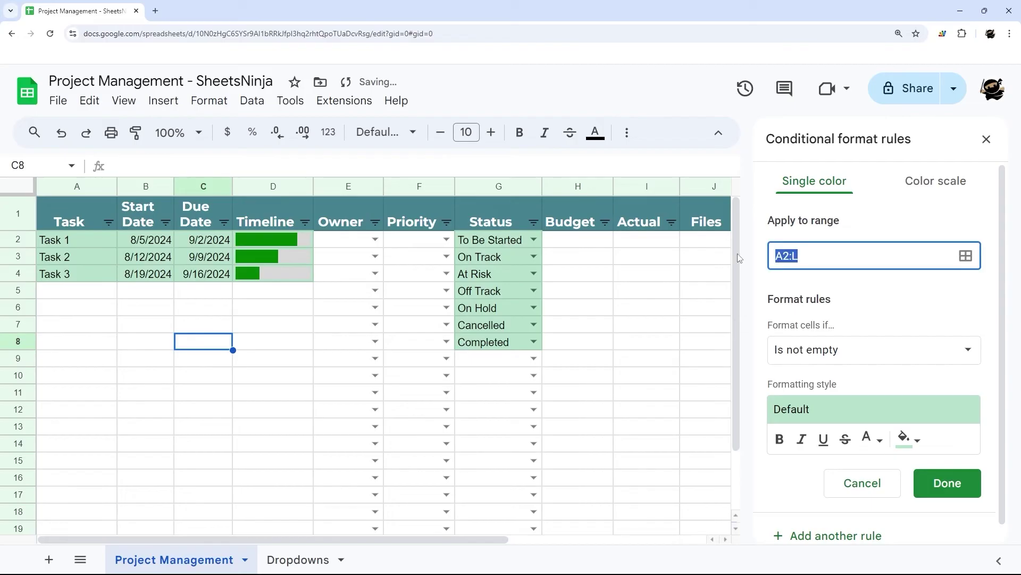
left_click(828, 356)
scroll(826, 354, "down", 5)
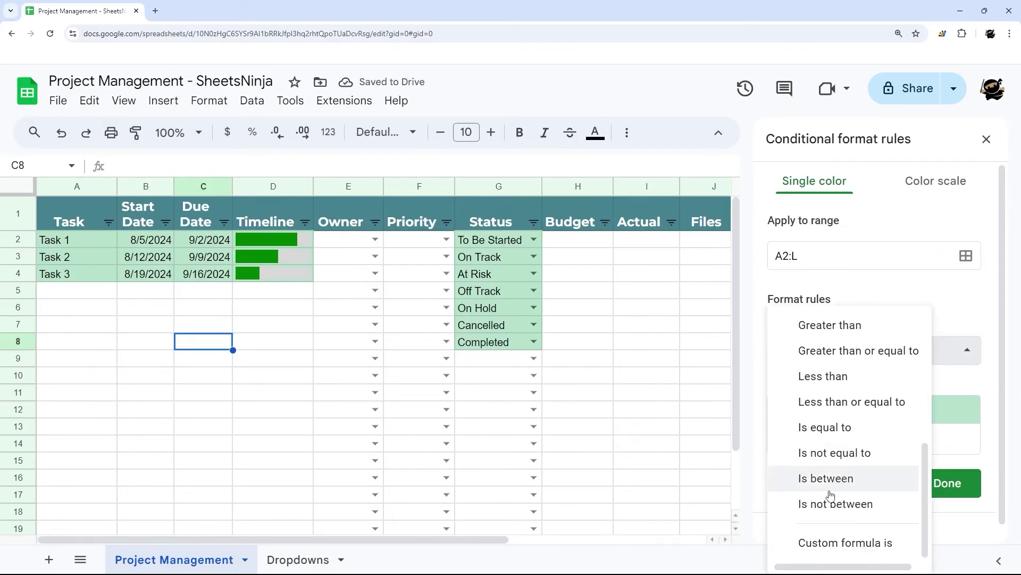
left_click(818, 549)
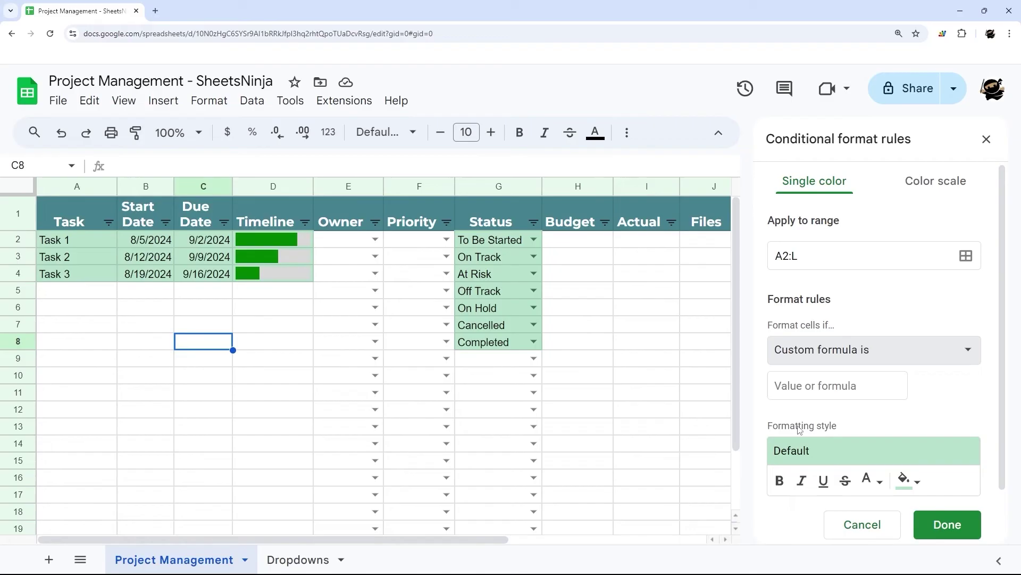
Enter the custom formula =$G2="To Be Started" with range A2:L so Task 1's row highlights
left_click(812, 386)
type("=$G")
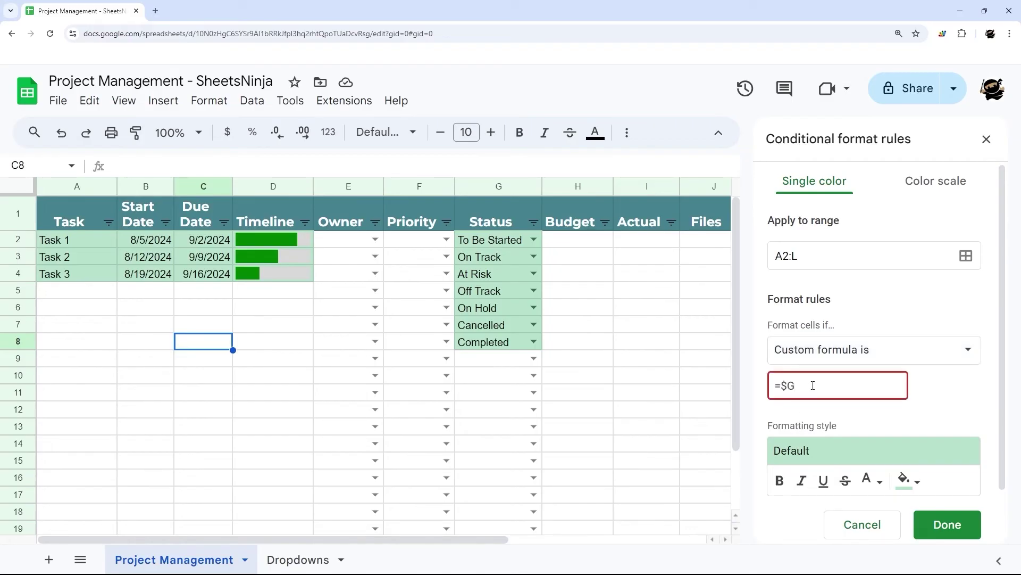
type("2=\"To Be S")
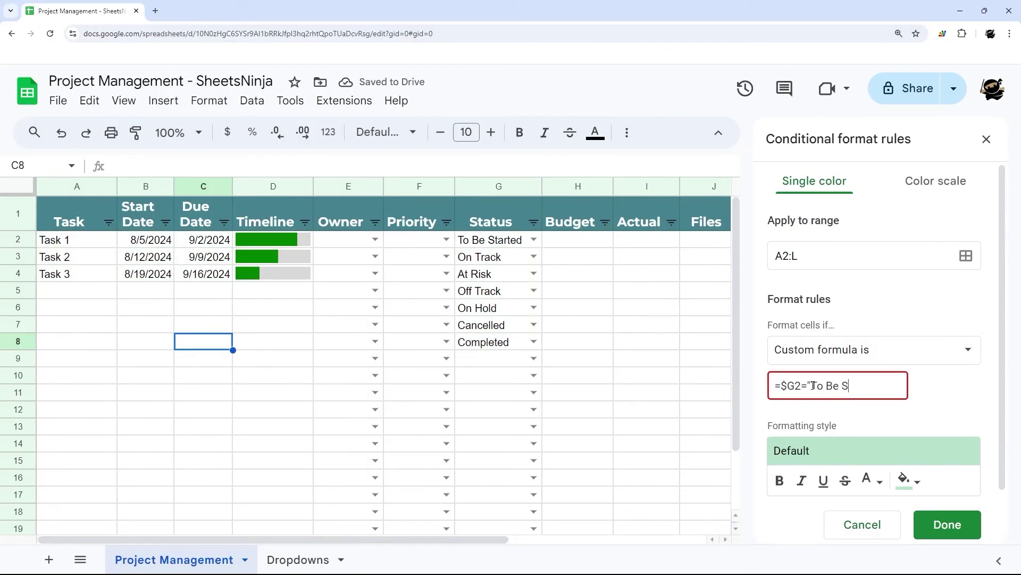
type("tart\"")
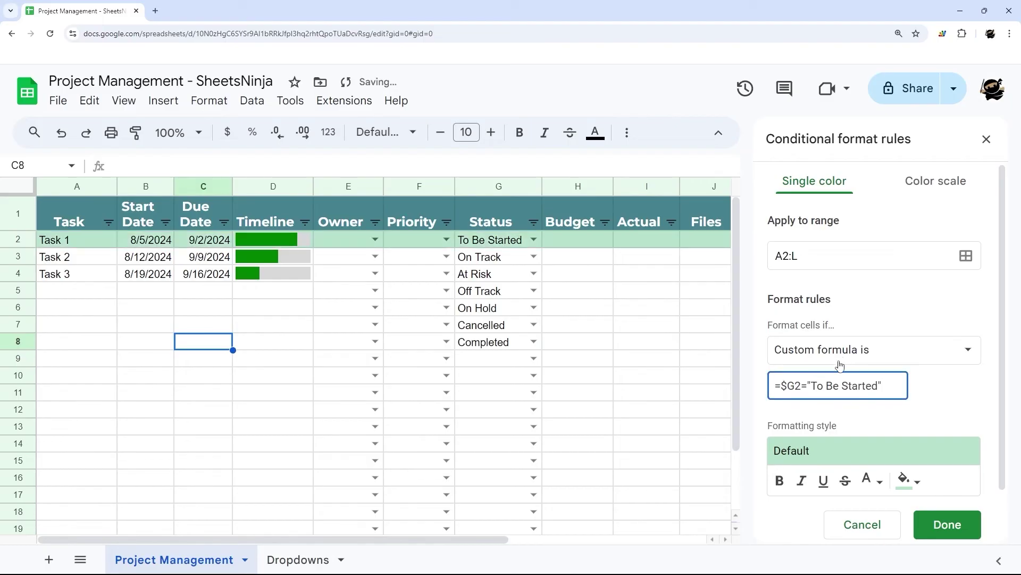
left_click_drag(782, 383, 795, 384)
left_click(797, 385)
left_click(784, 256)
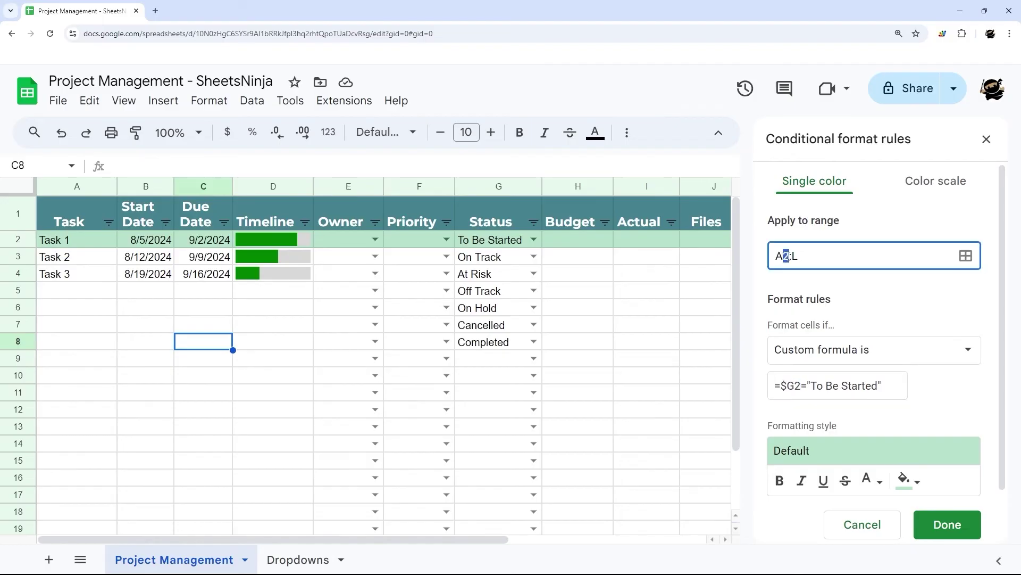
left_click(841, 287)
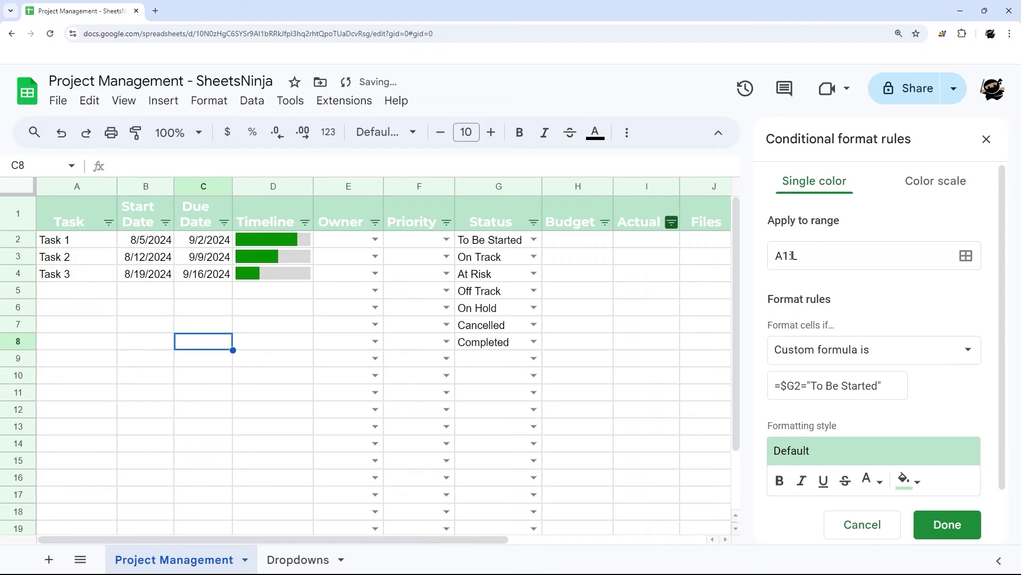
left_click(799, 385)
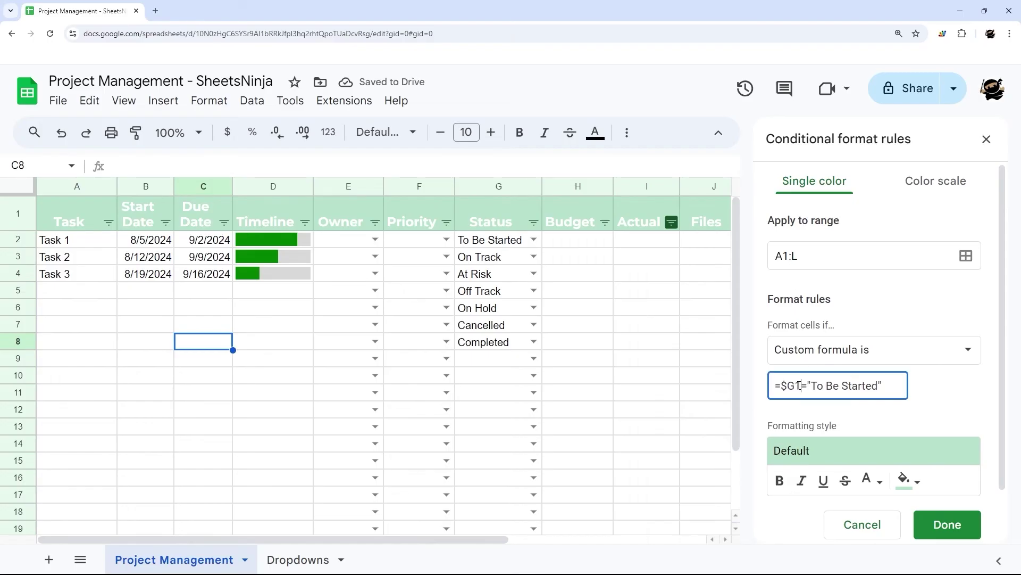
key("BackSpace")
type("2")
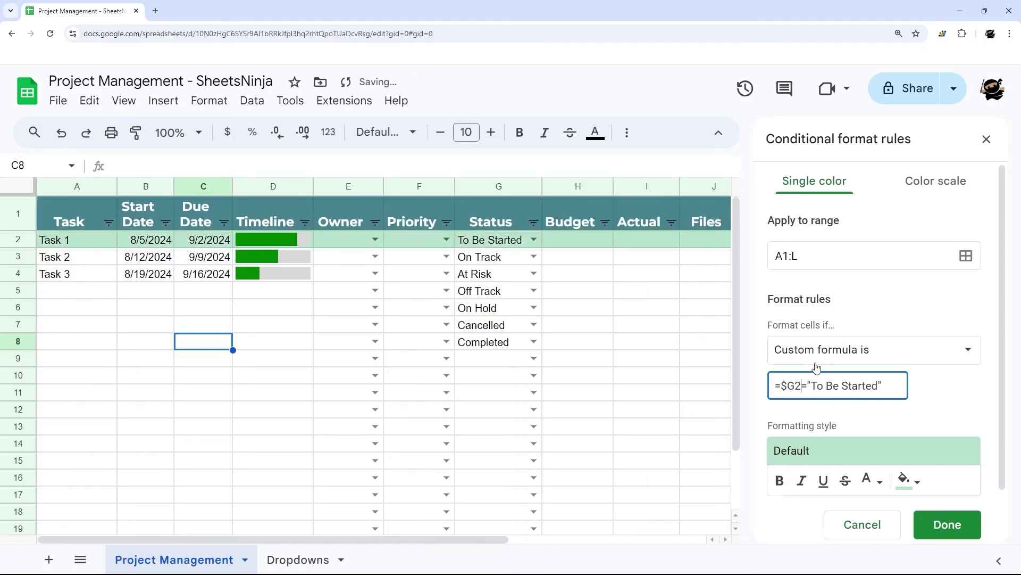
left_click(790, 256)
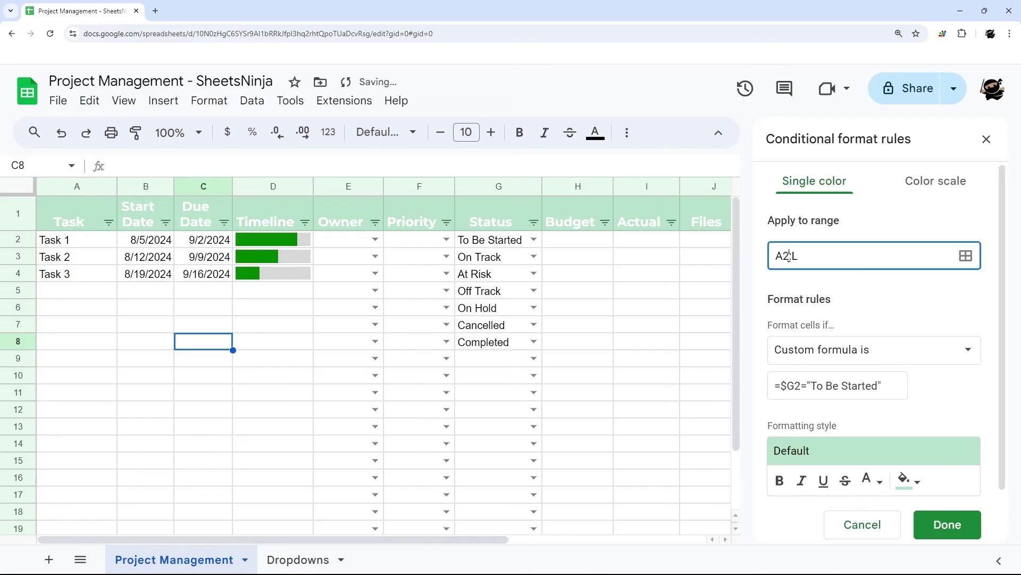
left_click(858, 311)
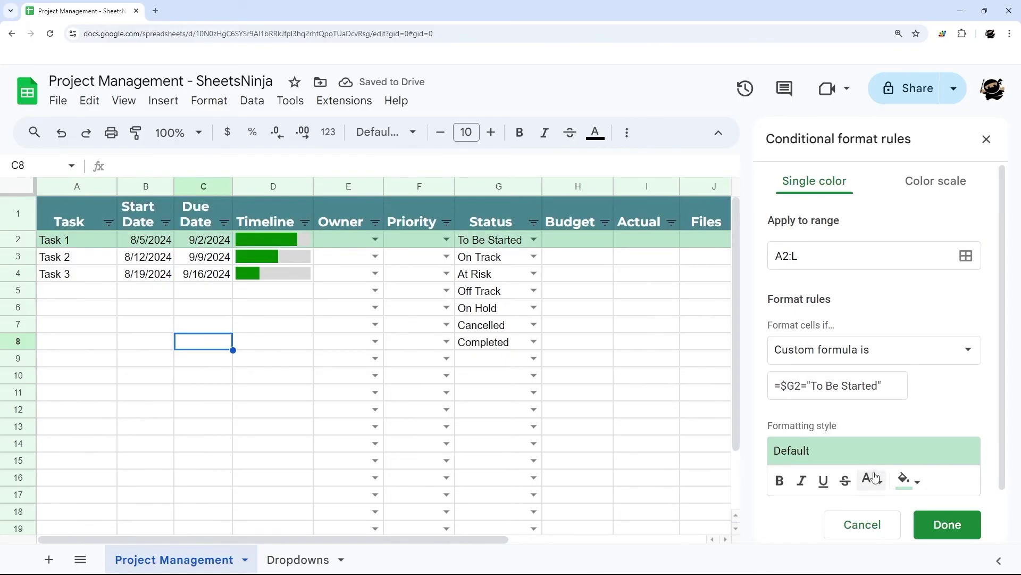
Give the To Be Started rule a light orange fill and save it
left_click(907, 479)
left_click(802, 312)
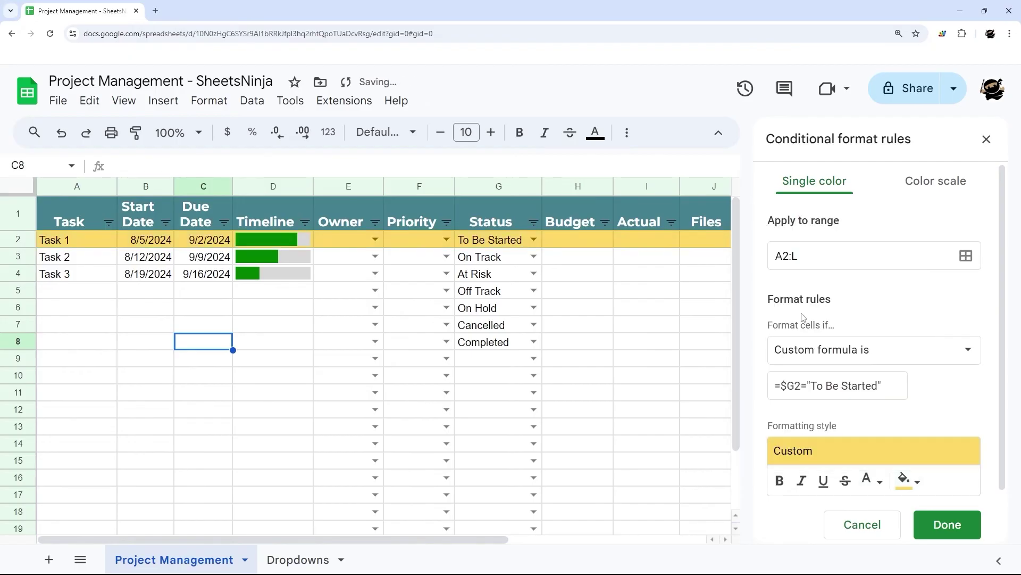
left_click(907, 479)
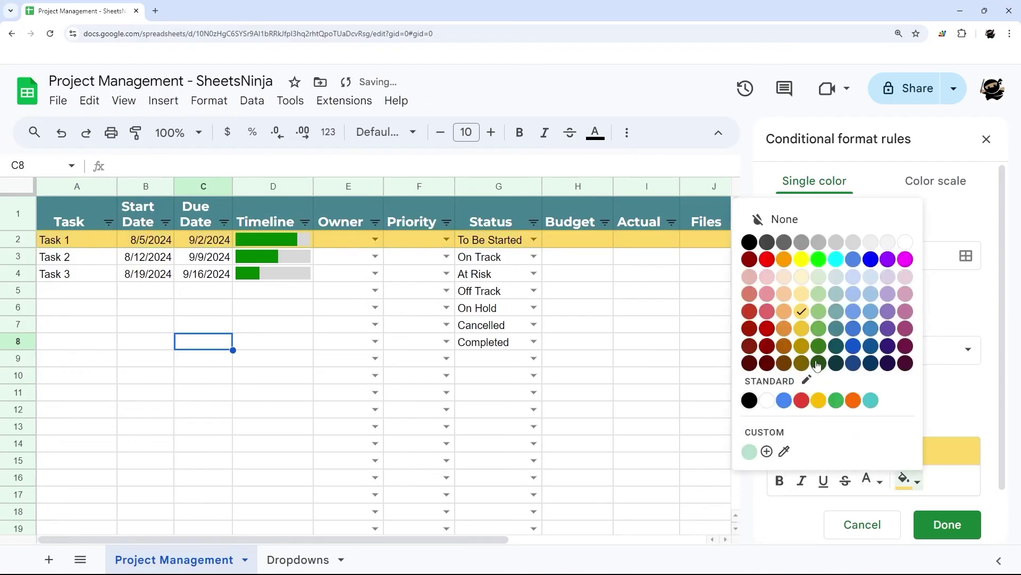
left_click(783, 309)
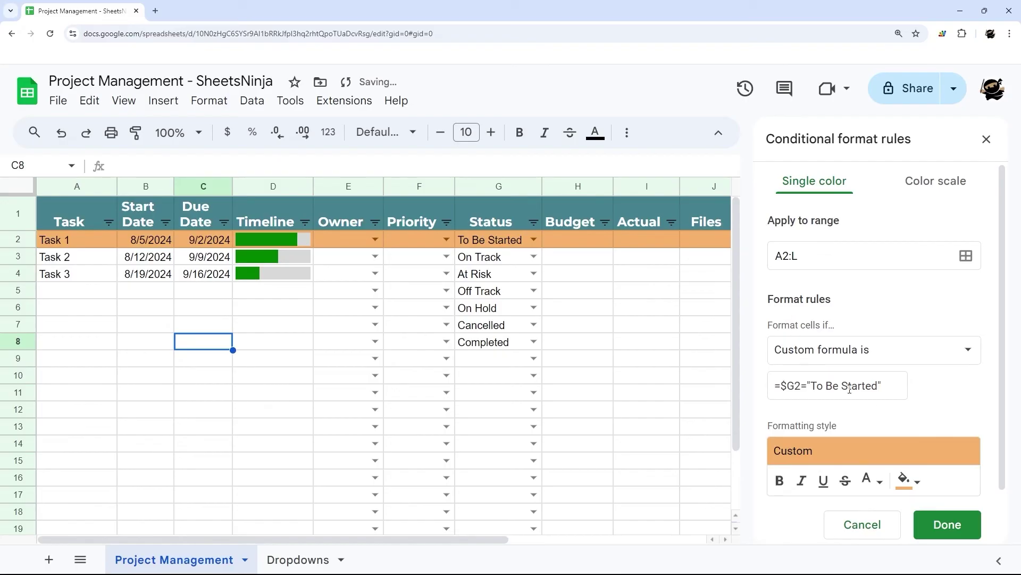
left_click(940, 524)
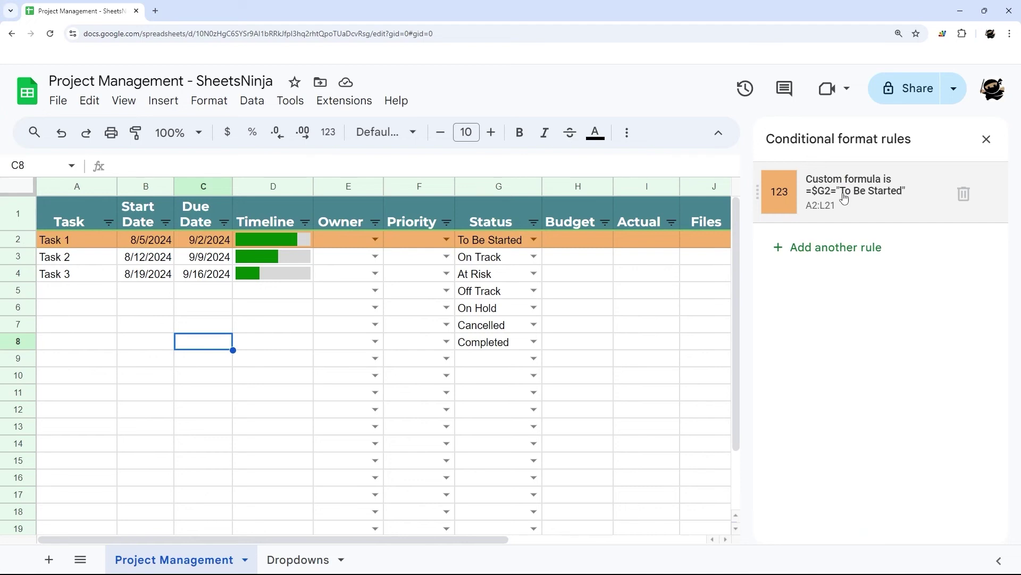
Copy the rule into new On Track and Off Track status rules
left_click(844, 198)
scroll(895, 424, "down", 2)
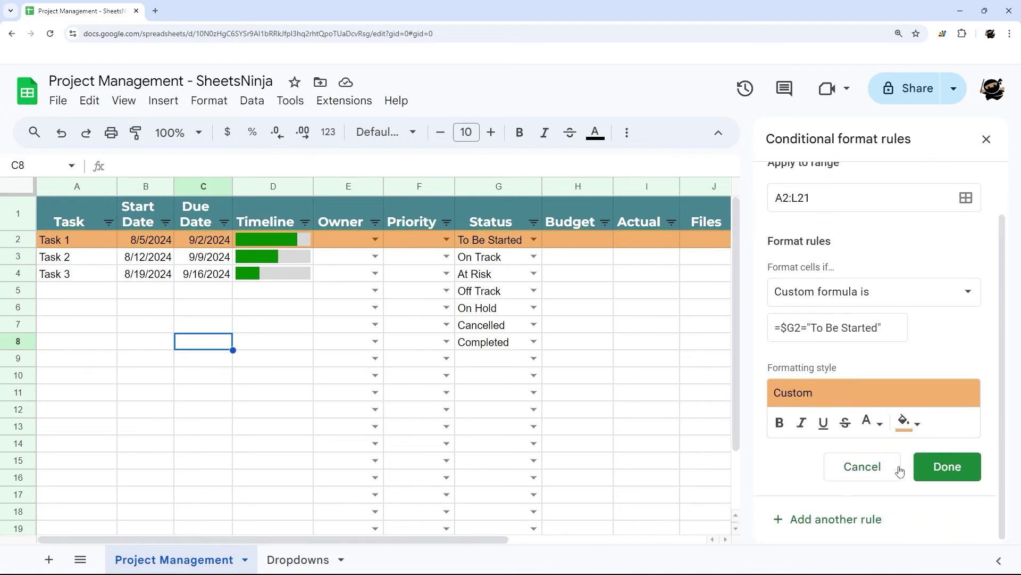
left_click(839, 520)
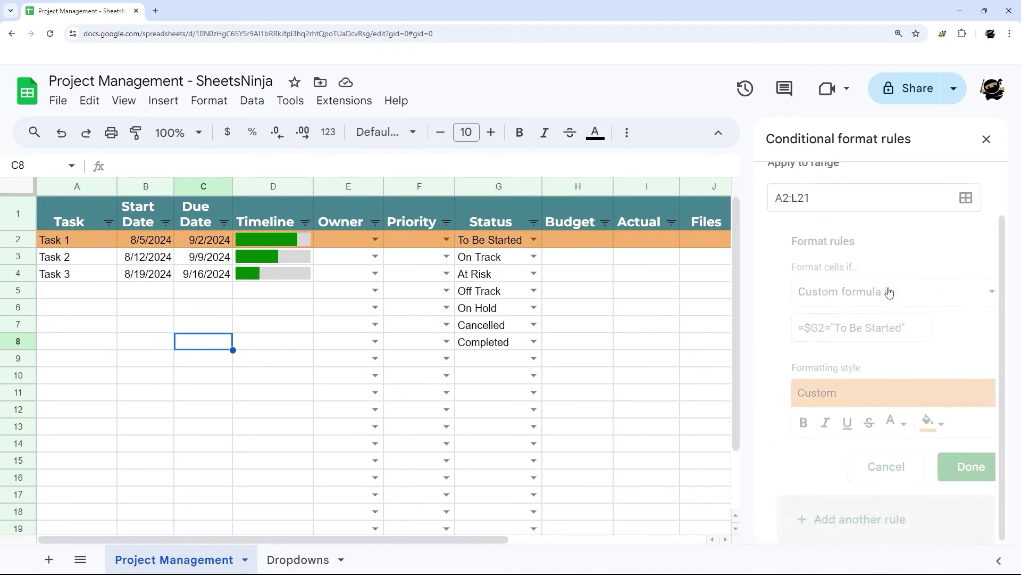
left_click_drag(875, 327, 810, 327)
type("On Track")
left_click_drag(854, 385, 810, 386)
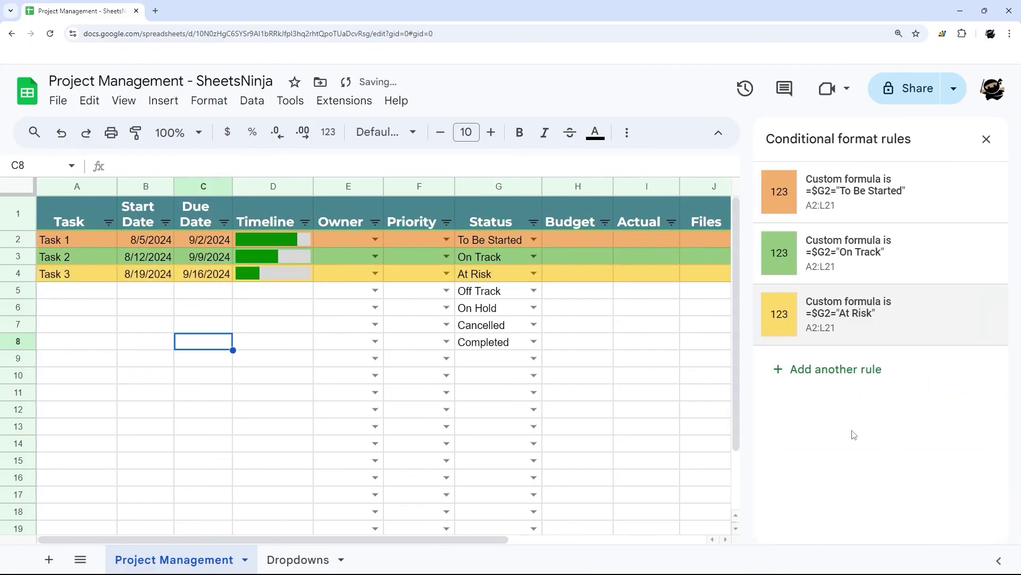
left_click(807, 368)
type("Of f Track")
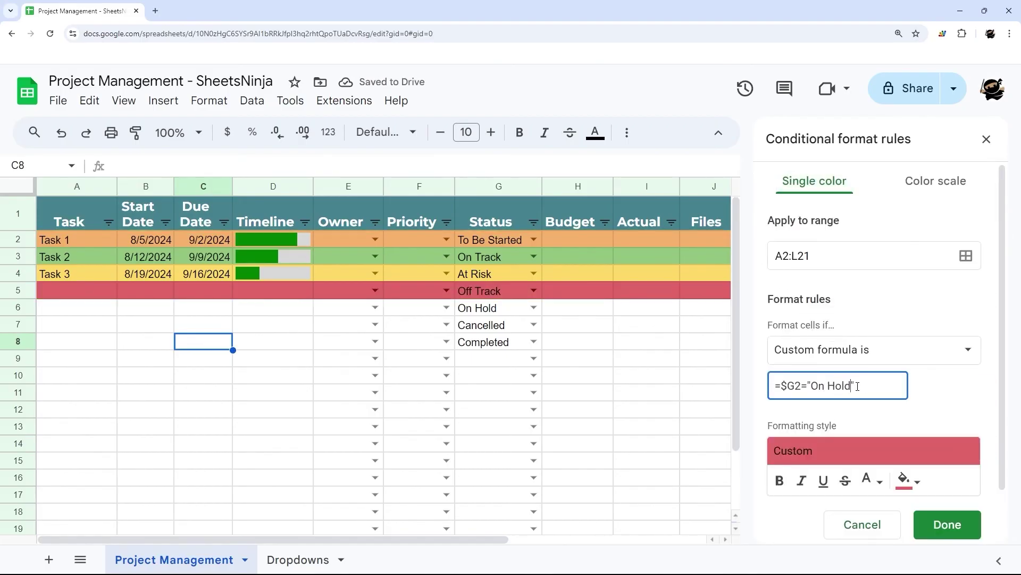
key("Return")
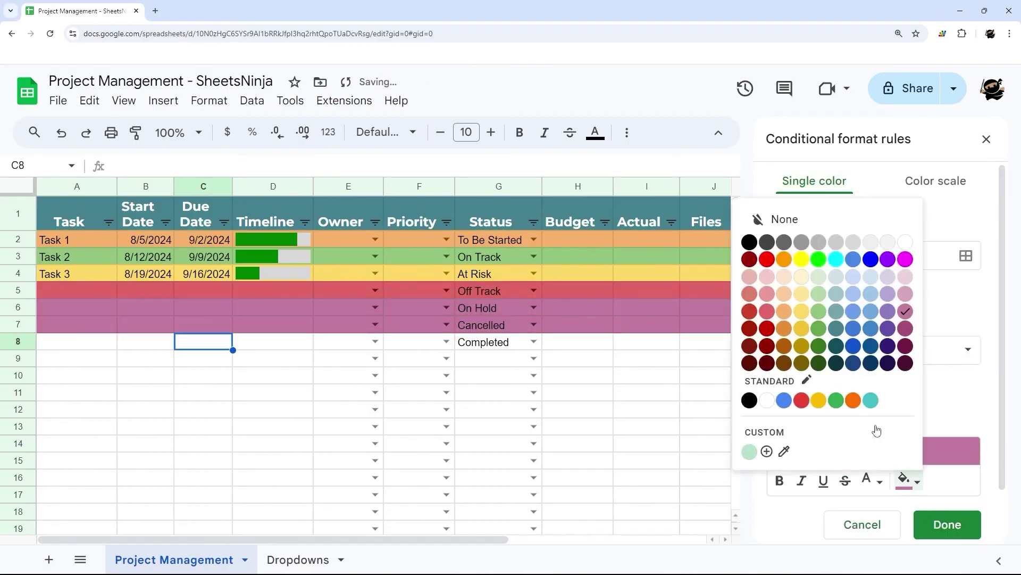
Add a grey Cancelled rule and a blue Completed rule
left_click(850, 243)
left_click(946, 522)
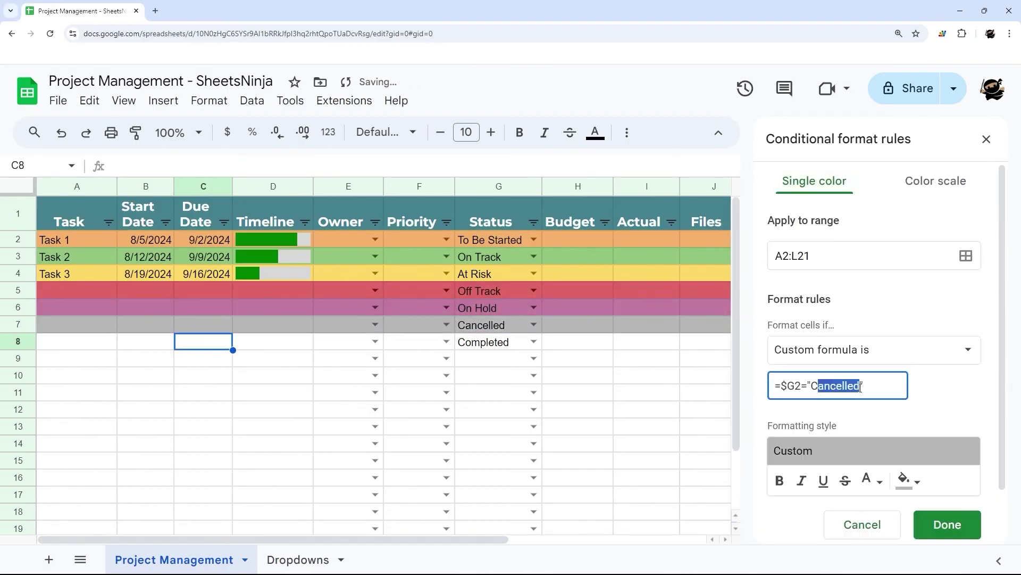
left_click(903, 478)
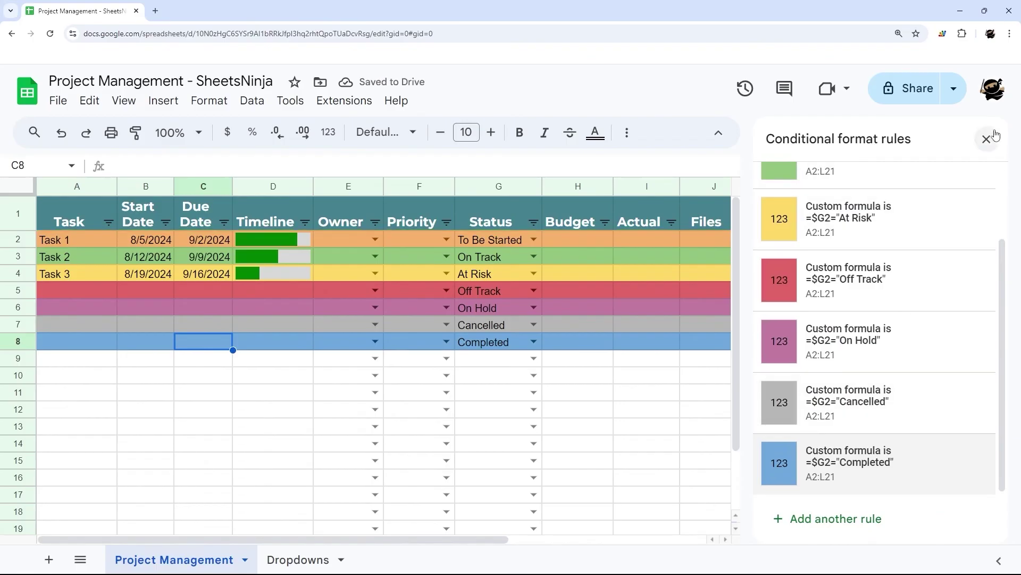
left_click(987, 140)
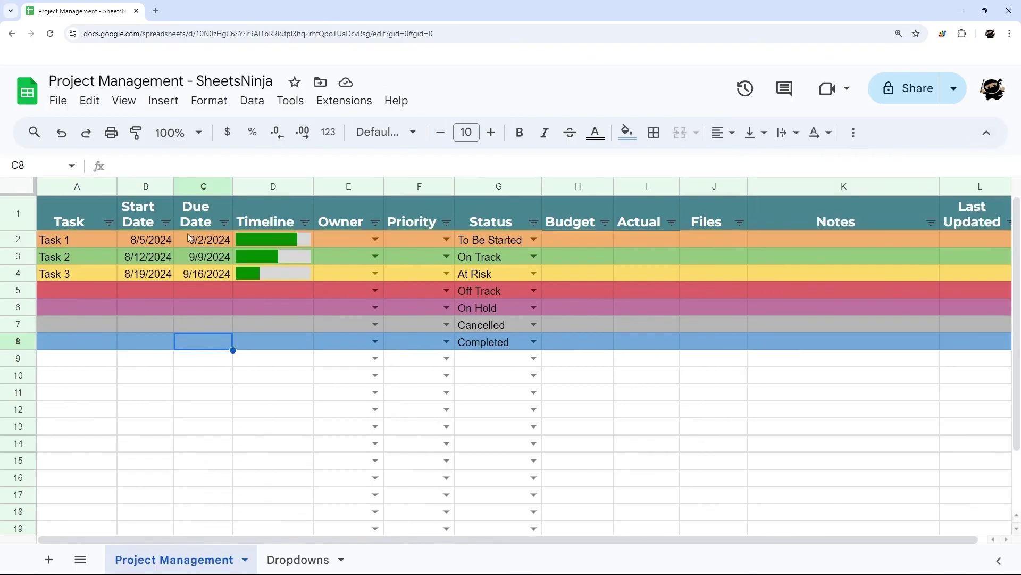
Test G8's dropdown colours with On Track, At Risk, Off Track and Completed
left_click(591, 347)
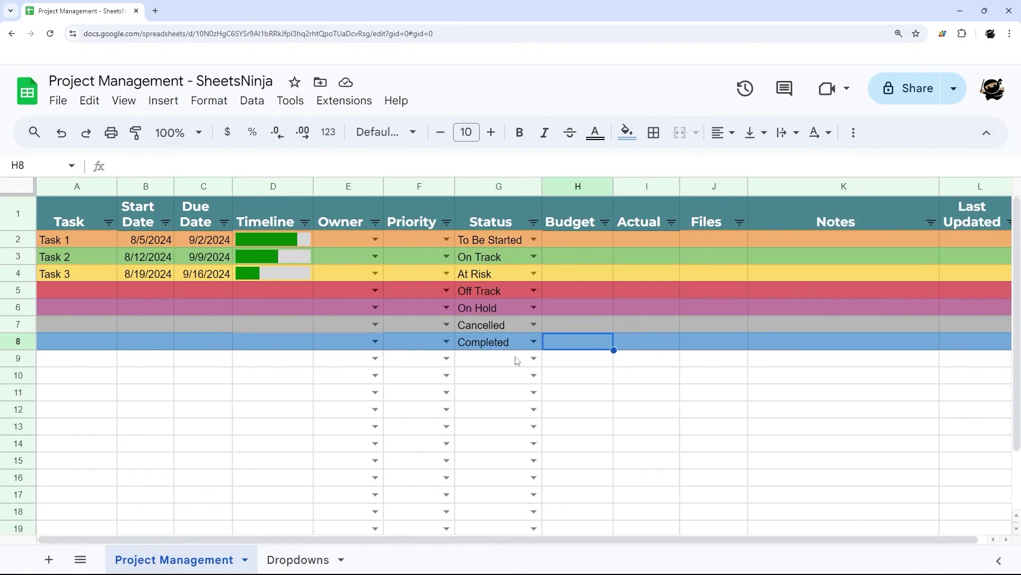
left_click(534, 341)
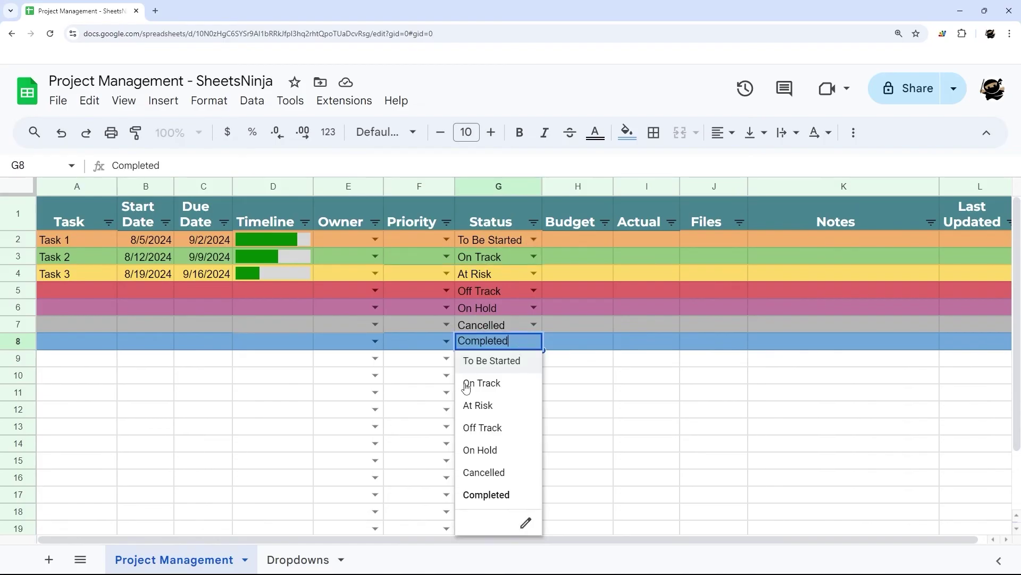
left_click(480, 383)
left_click(533, 345)
left_click(478, 406)
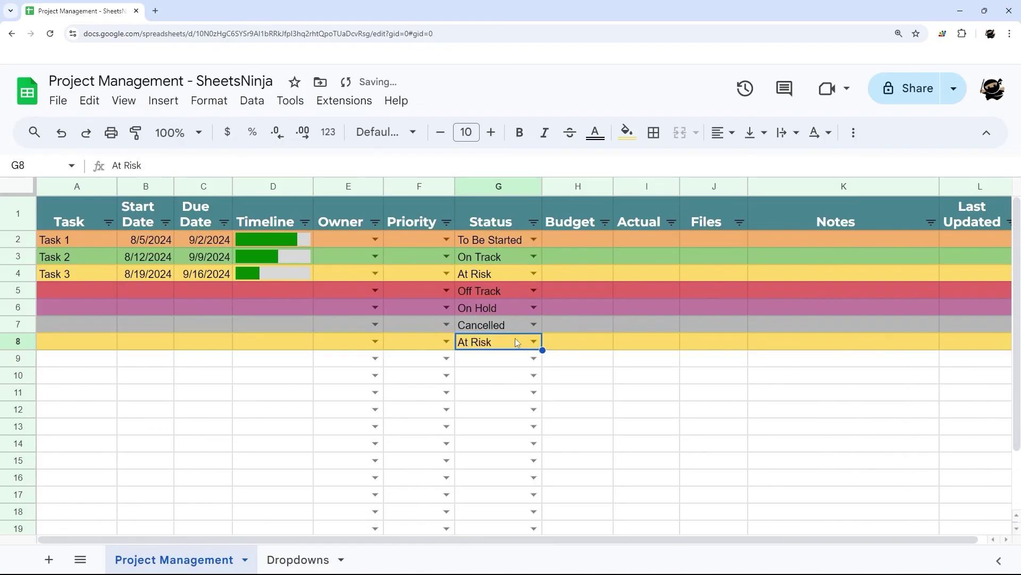
left_click(534, 341)
left_click(480, 428)
left_click(533, 343)
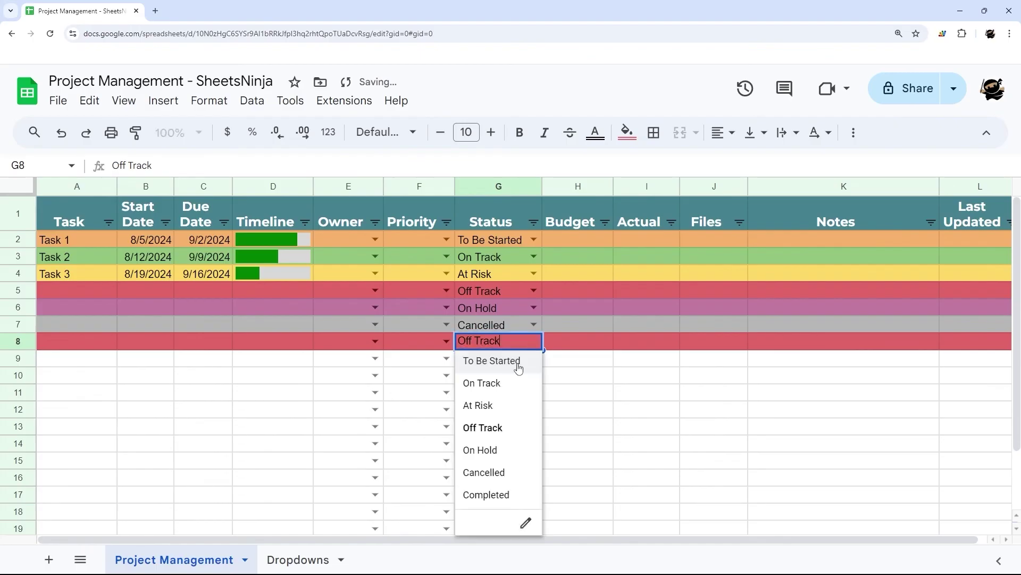
left_click(482, 494)
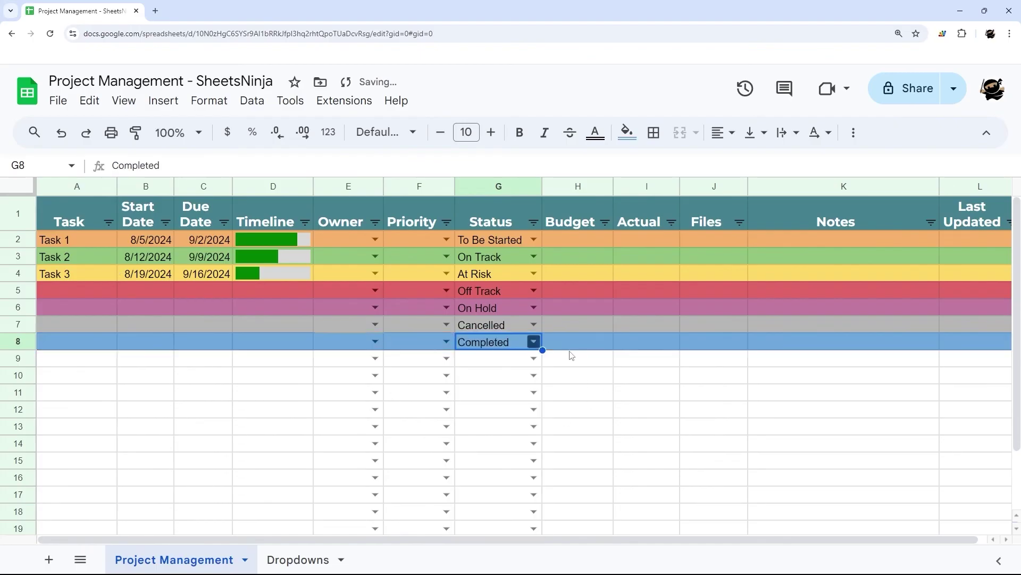
left_click(668, 355)
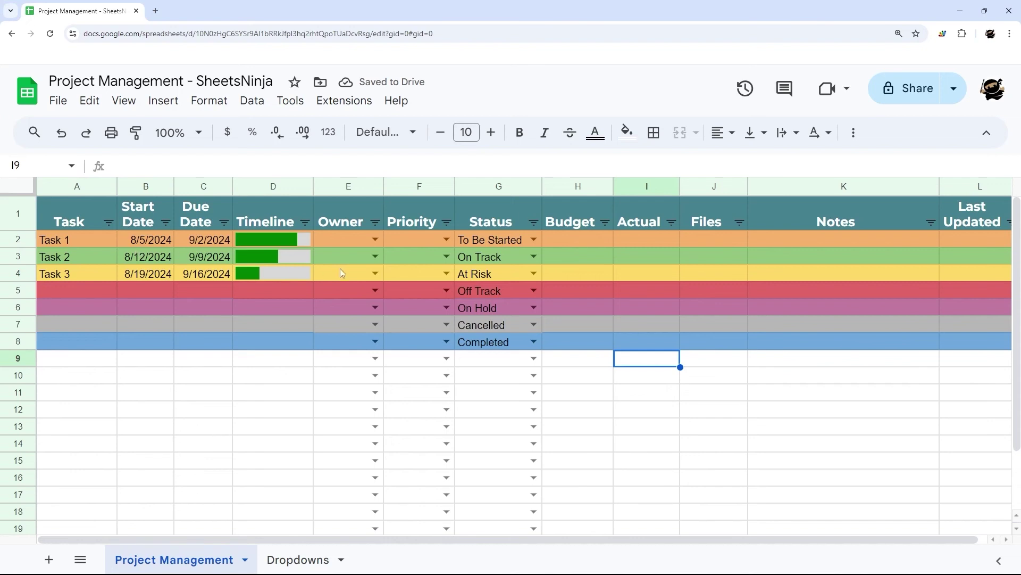
Set Task 1 and Task 2 to On Track, leaving Task 3 At Risk
left_click(534, 256)
left_click(534, 239)
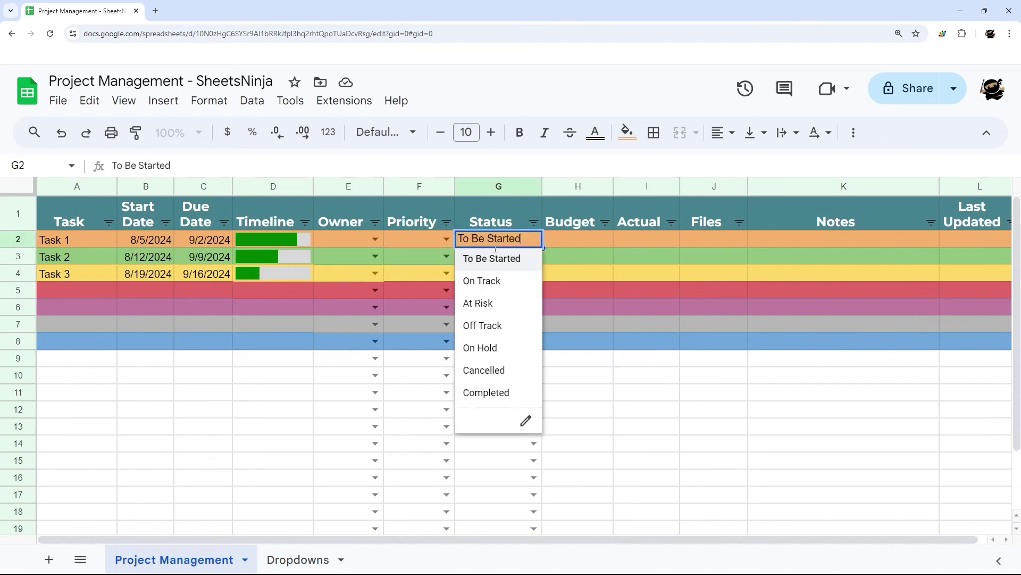
left_click(486, 280)
left_click(534, 256)
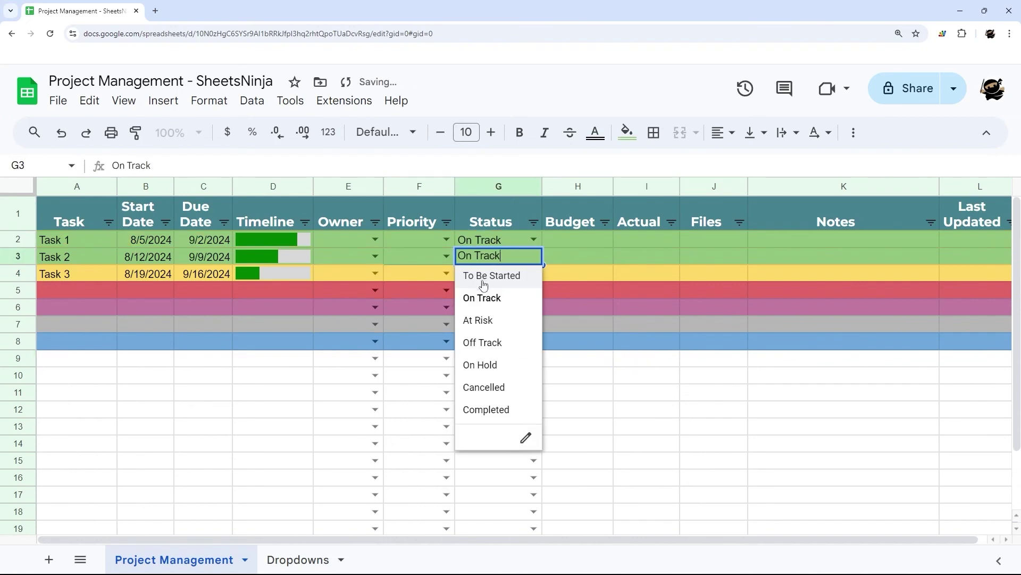
left_click(482, 298)
left_click(534, 274)
key("Escape")
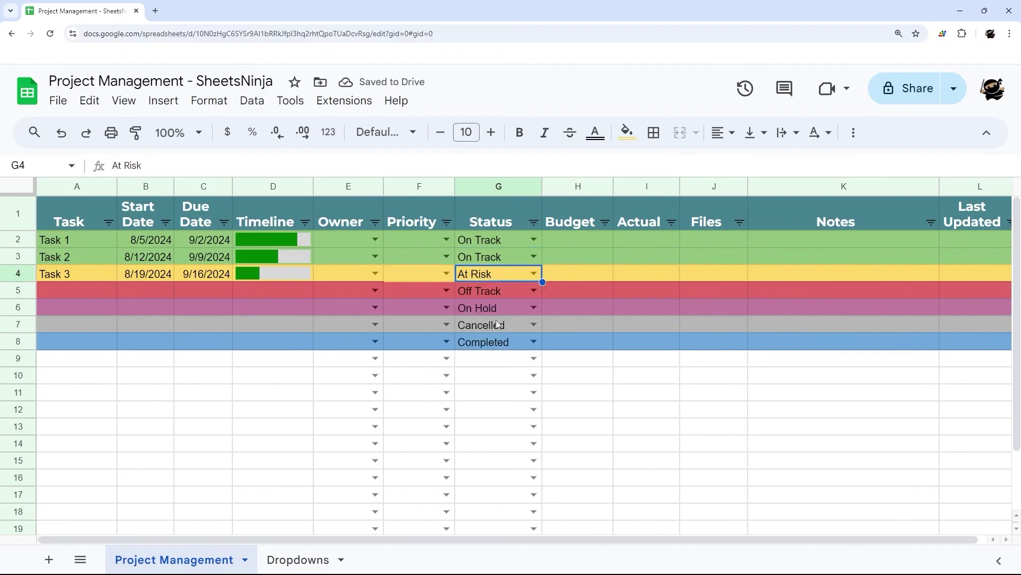
Clear the sample statuses in G5:G9
left_click_drag(509, 292, 500, 363)
key("Delete")
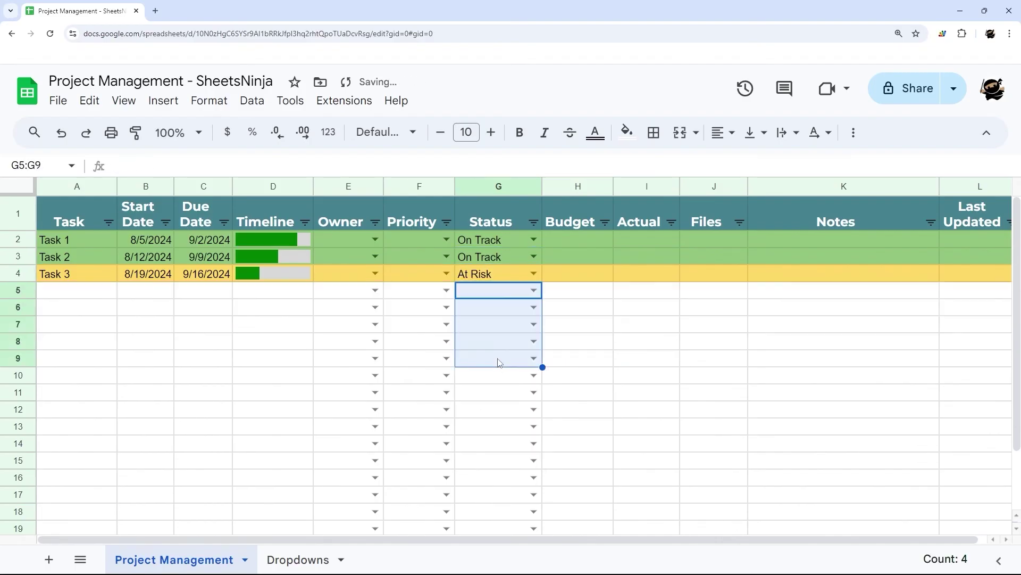
left_click(596, 340)
Sort the rows by light green 1 fill colour, then bring the yellow At Risk row to the top
left_click(534, 221)
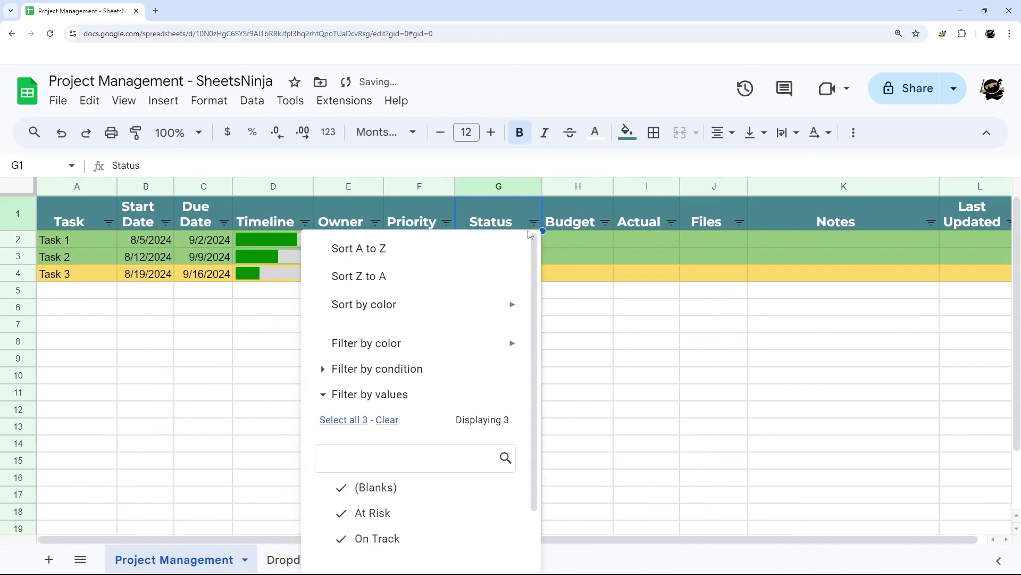
mouse_move(461, 303)
mouse_move(644, 312)
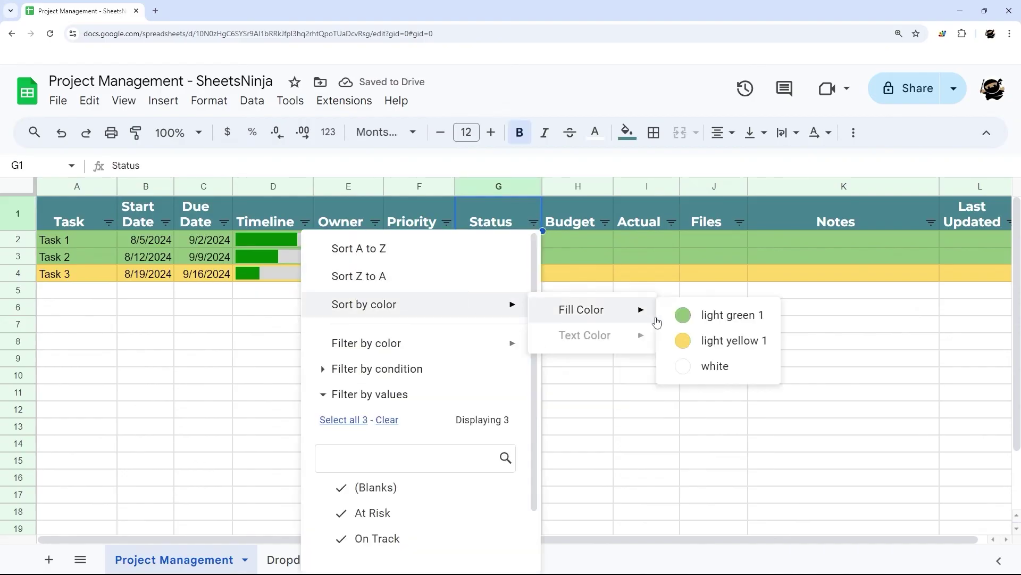
left_click(731, 316)
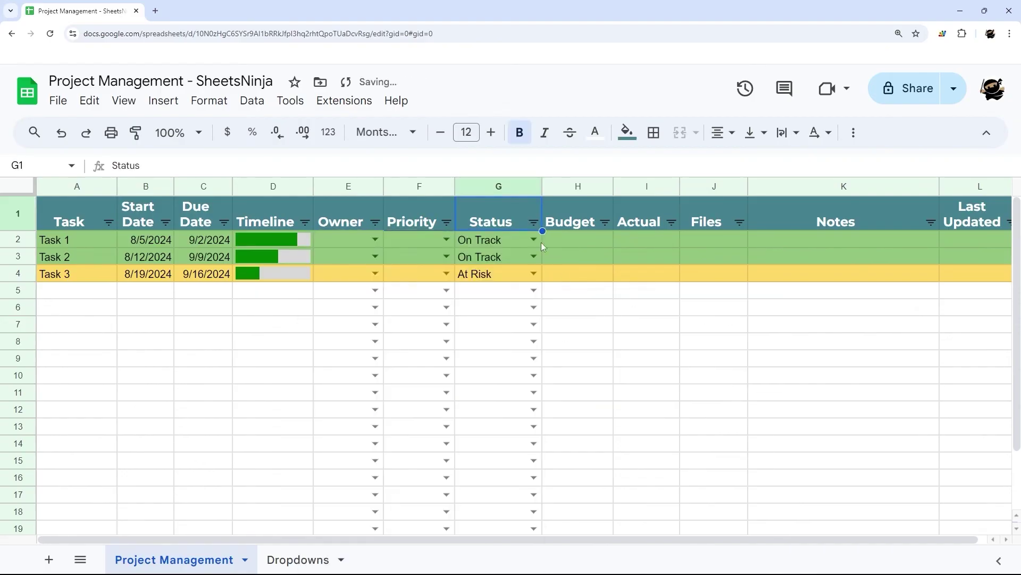
left_click(536, 221)
mouse_move(403, 314)
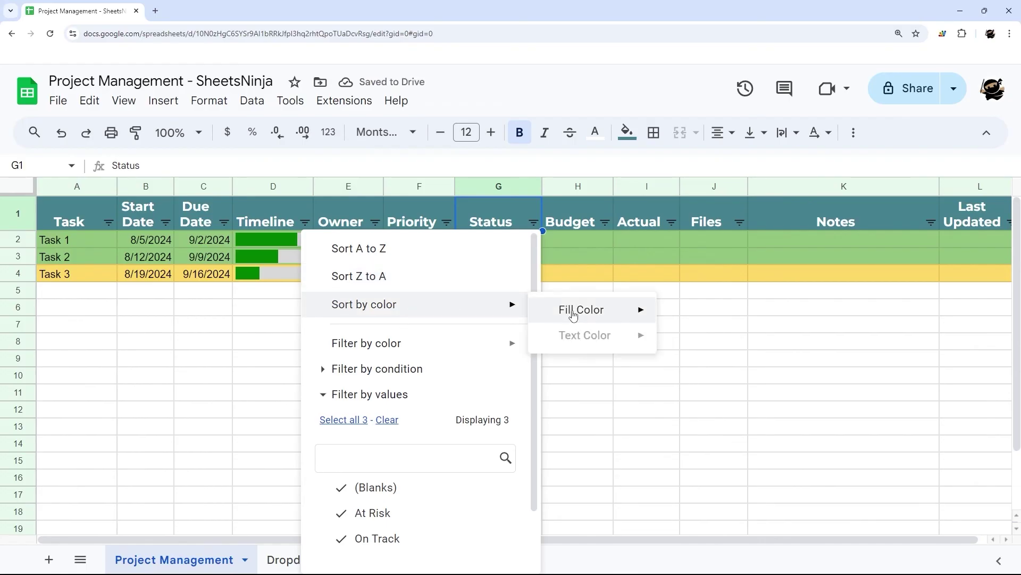
mouse_move(568, 311)
left_click(701, 345)
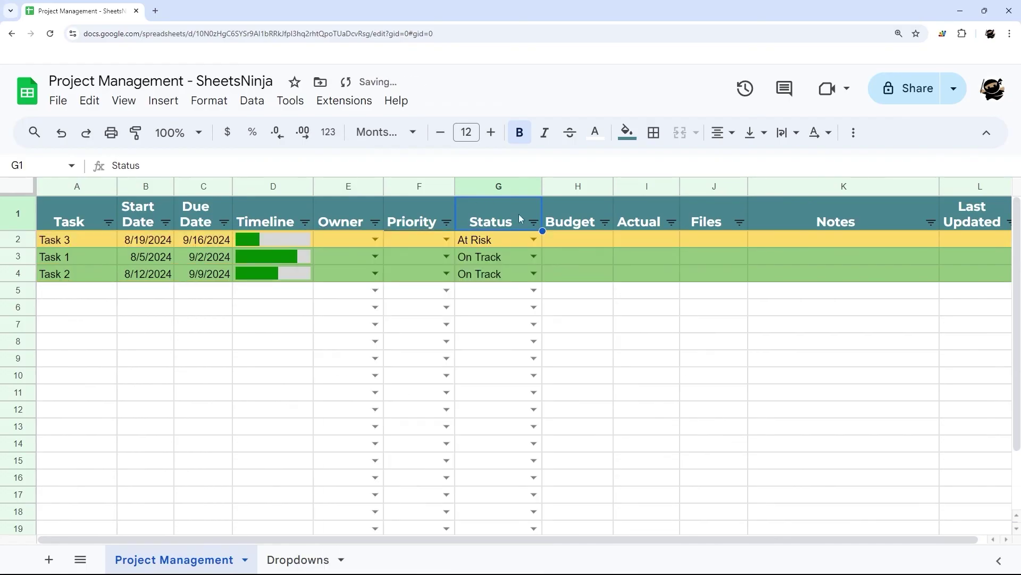
Try sorting white rows first, then re-sort with the light green rows on top
left_click(533, 222)
mouse_move(454, 305)
mouse_move(574, 319)
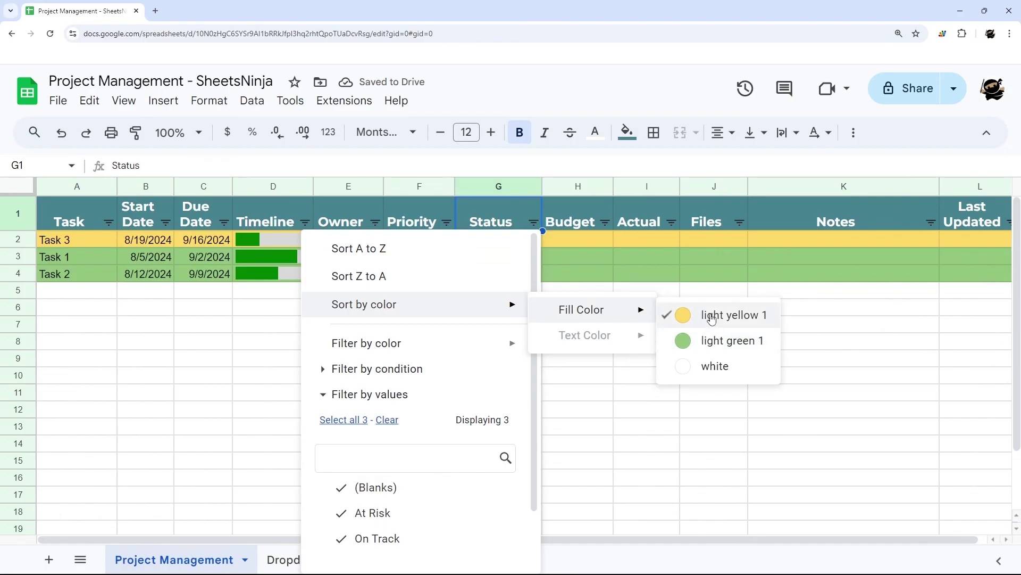
left_click(713, 366)
scroll(488, 377, "down", 2)
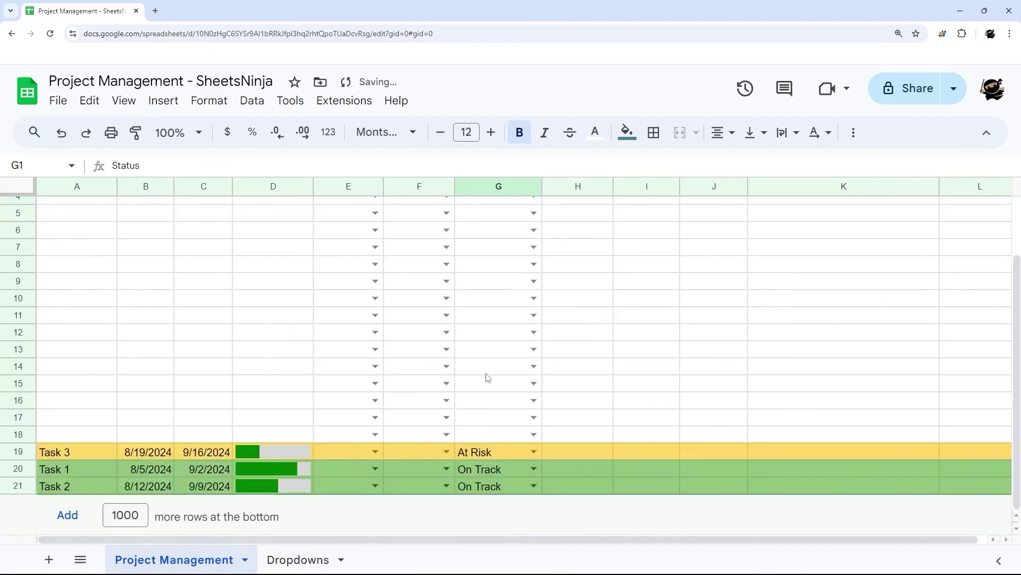
scroll(488, 417, "up", 3)
left_click(533, 222)
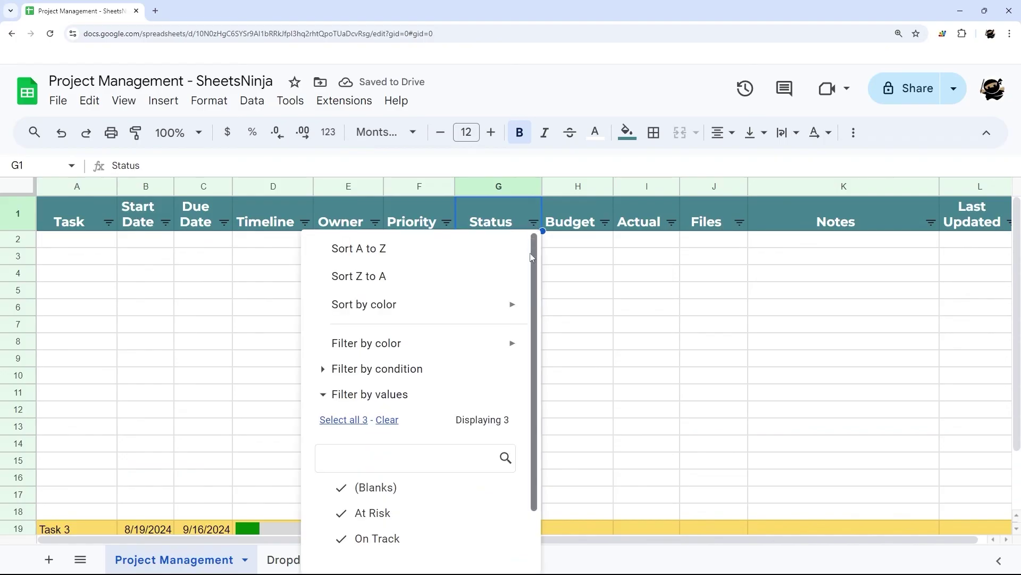
mouse_move(482, 304)
mouse_move(611, 308)
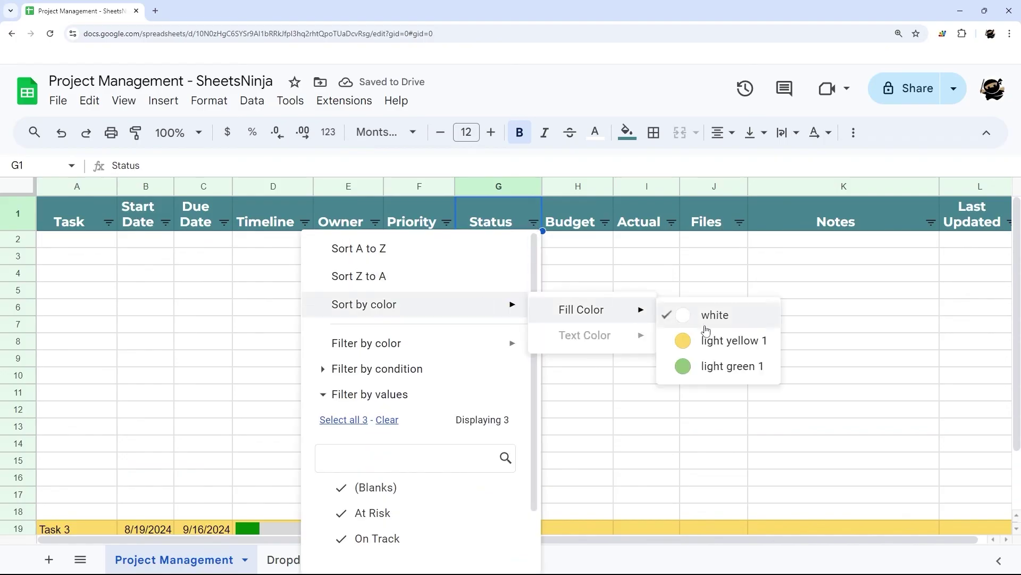
left_click(708, 368)
scroll(520, 297, "down", 3)
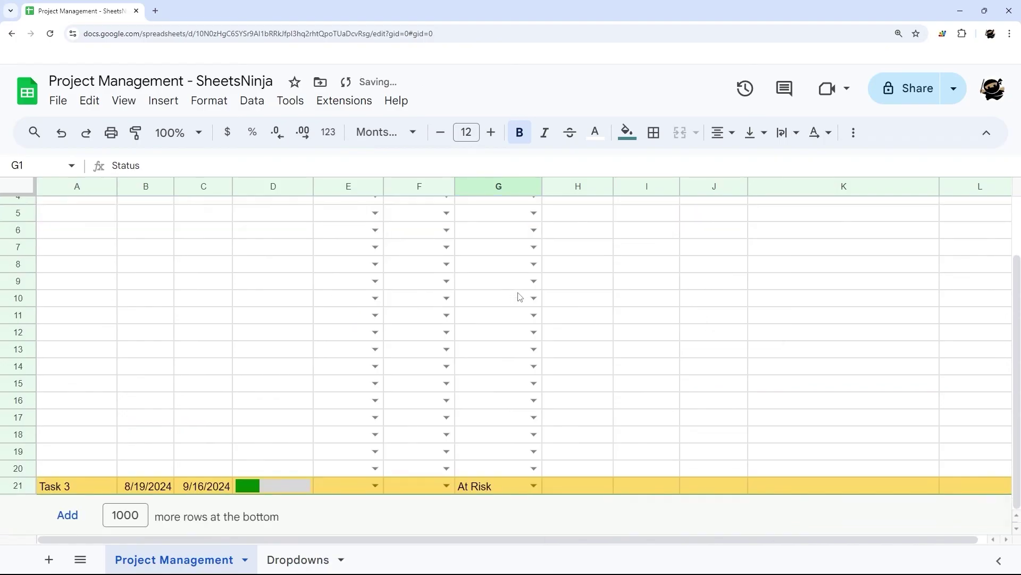
scroll(522, 276, "up", 3)
Re-sort by light yellow 1 so At Risk Task 3 leads, then deselect the header
left_click(533, 222)
mouse_move(515, 312)
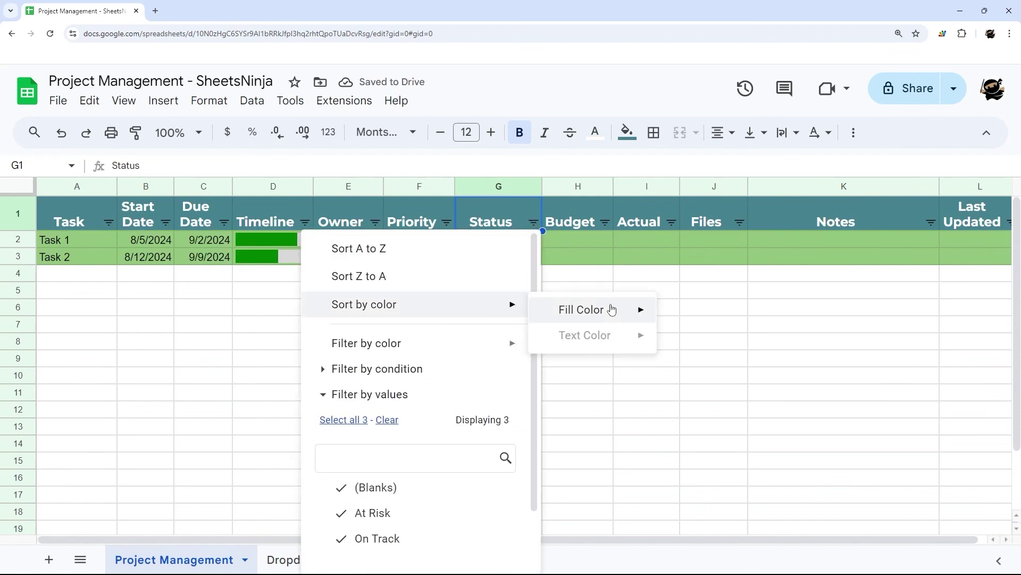
mouse_move(616, 308)
left_click(709, 365)
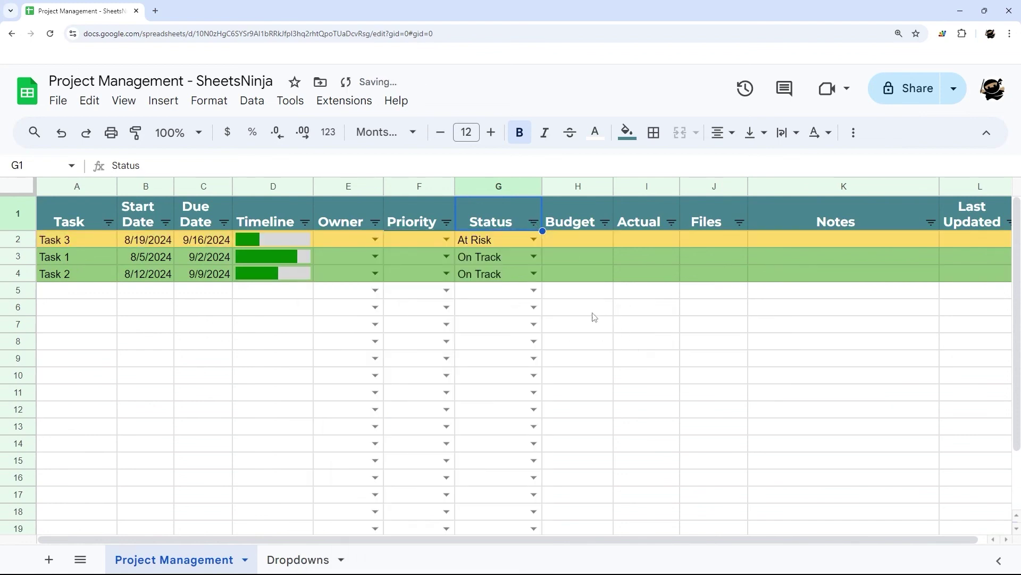
left_click(593, 314)
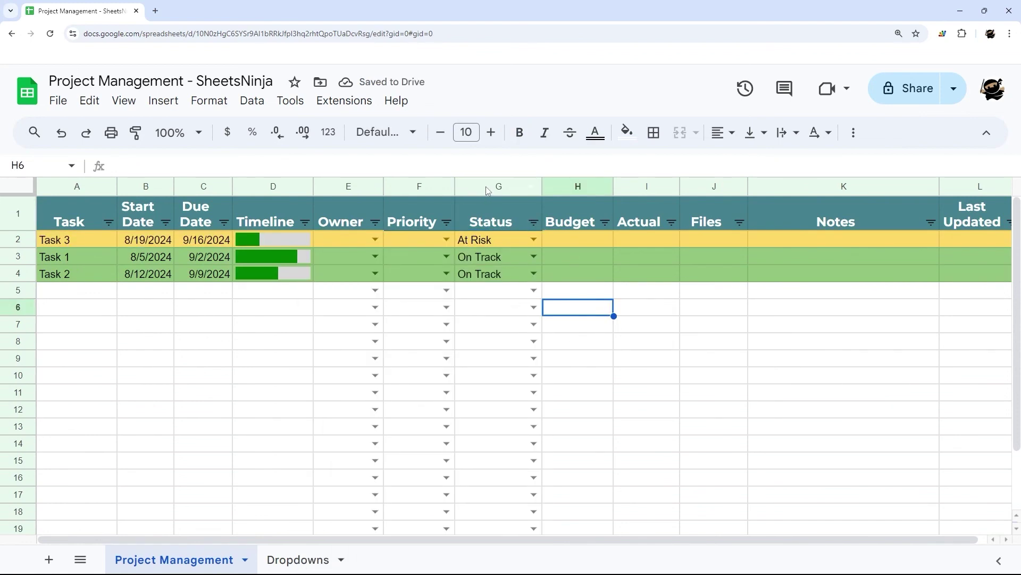
left_click(533, 222)
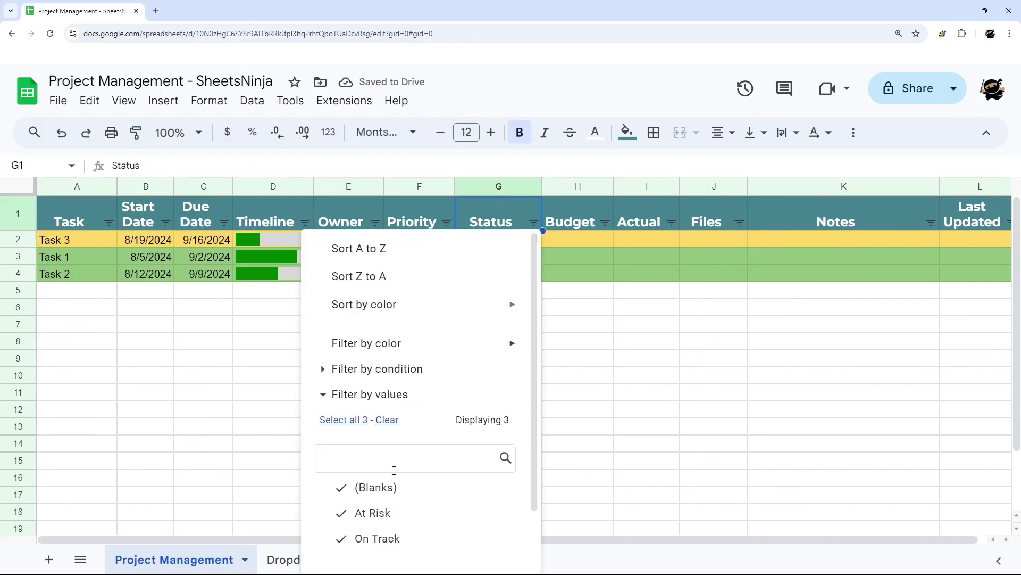
scroll(383, 489, "down", 2)
left_click(375, 416)
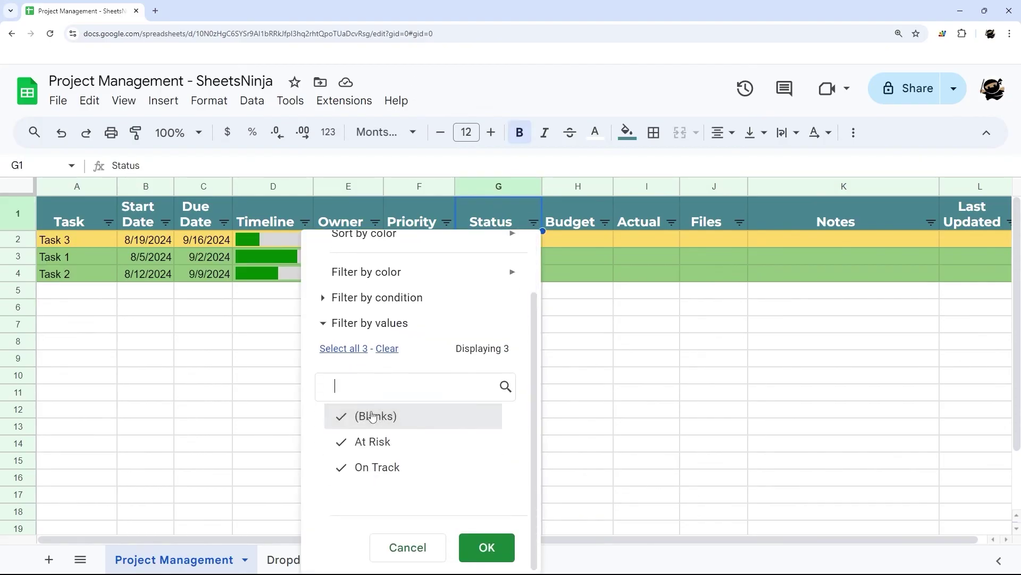
left_click(485, 547)
left_click(533, 222)
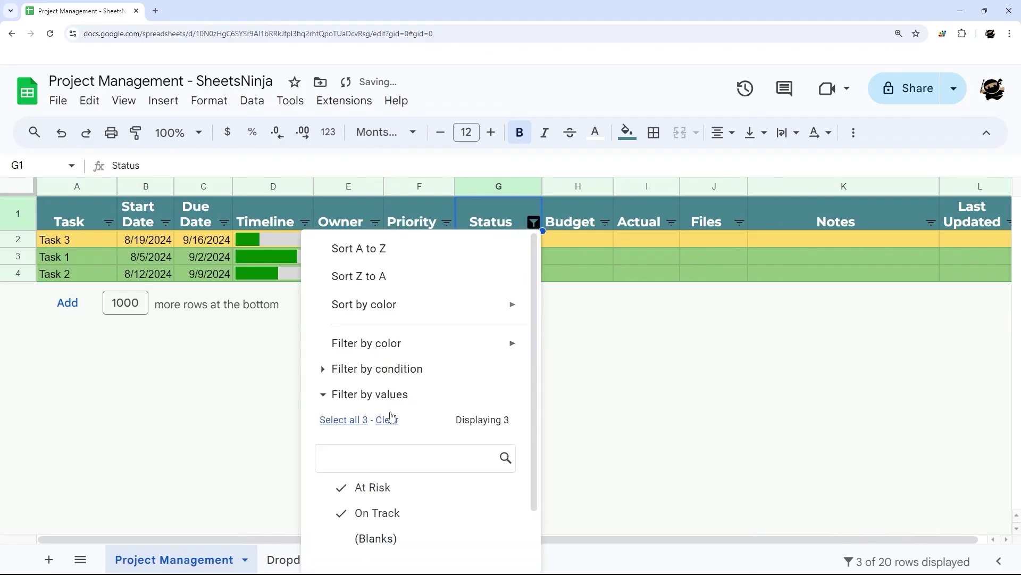
left_click(478, 512)
scroll(494, 494, "down", 2)
left_click(484, 547)
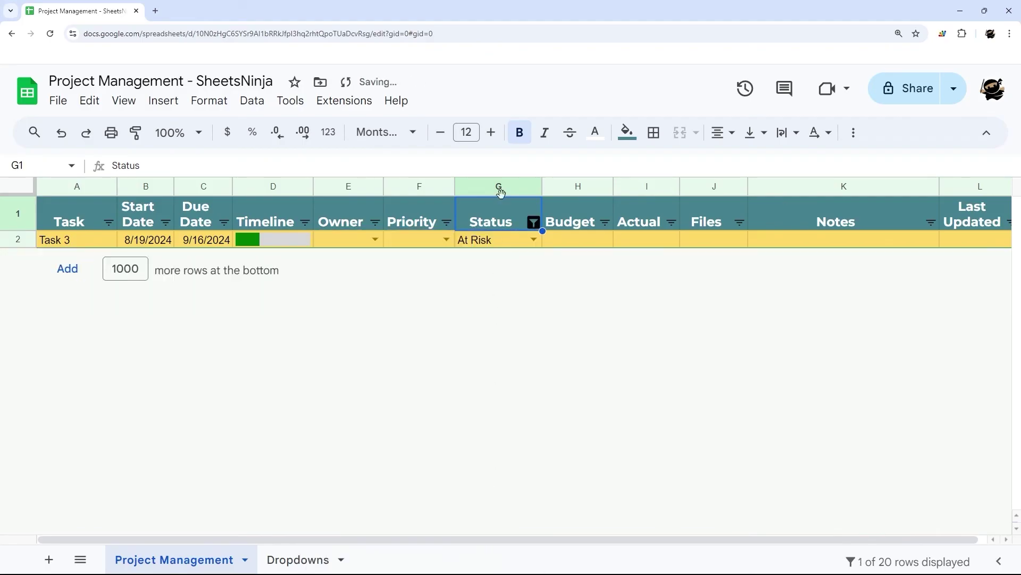
left_click(529, 229)
left_click(343, 419)
scroll(412, 472, "down", 2)
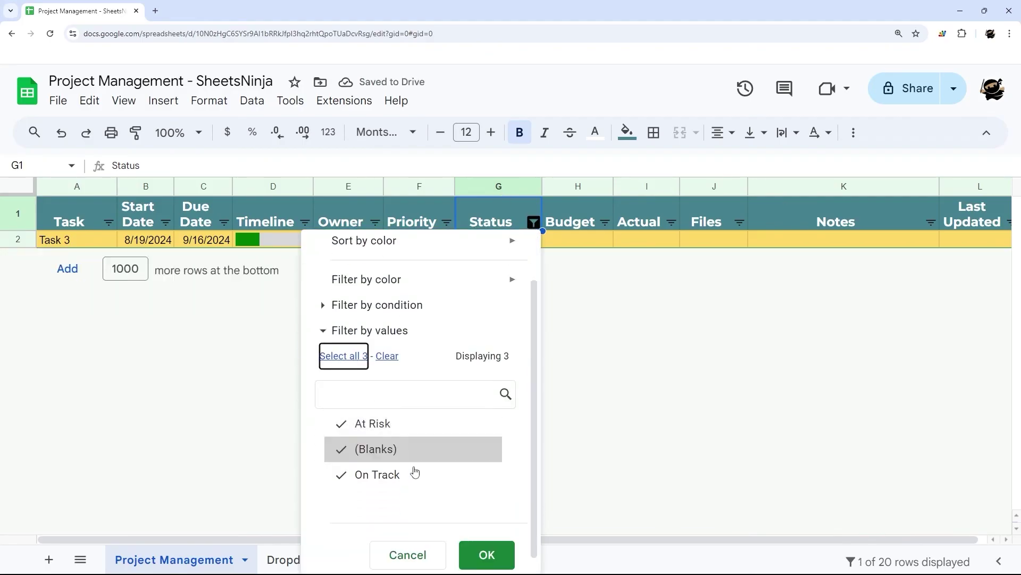
left_click(487, 546)
Set G5–G8 statuses to Off Track, On Hold, Cancelled and Completed
left_click(533, 290)
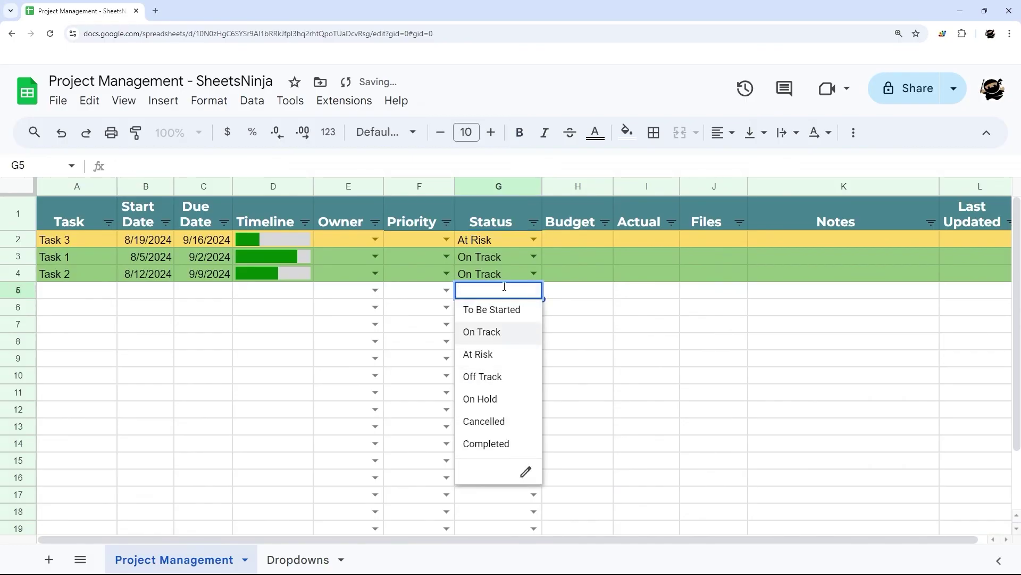
left_click(491, 376)
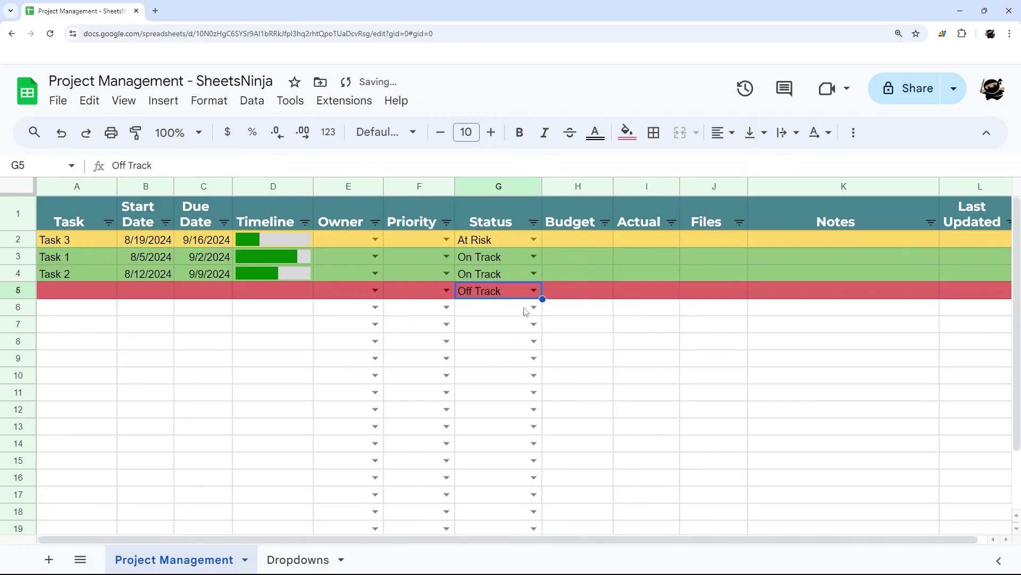
left_click(534, 308)
left_click(477, 415)
left_click(534, 324)
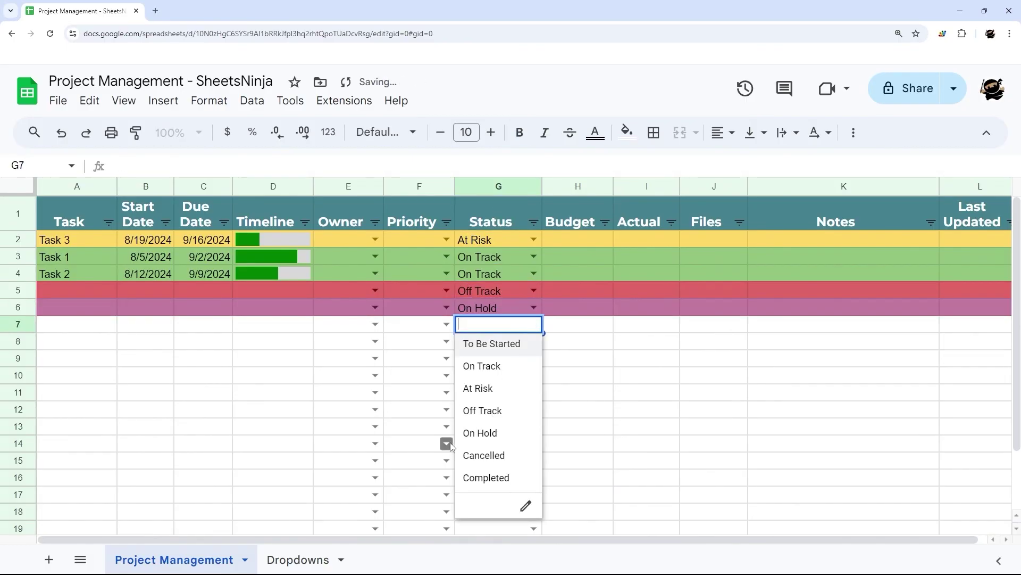
left_click(484, 455)
left_click(533, 341)
left_click(477, 495)
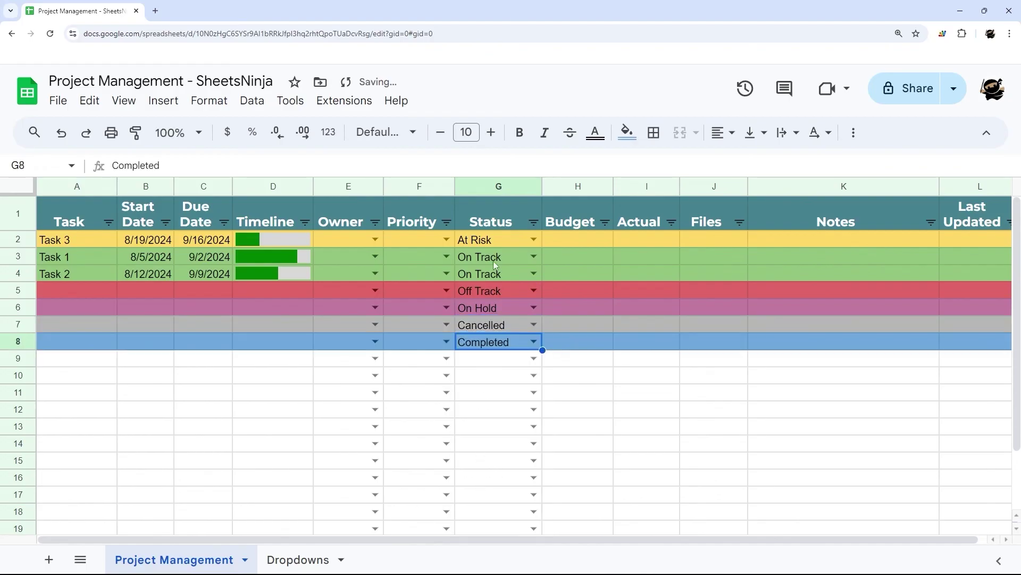
Open the Status header filter and scroll through its status list
left_click(534, 222)
scroll(443, 461, "down", 2)
scroll(443, 461, "down", 2)
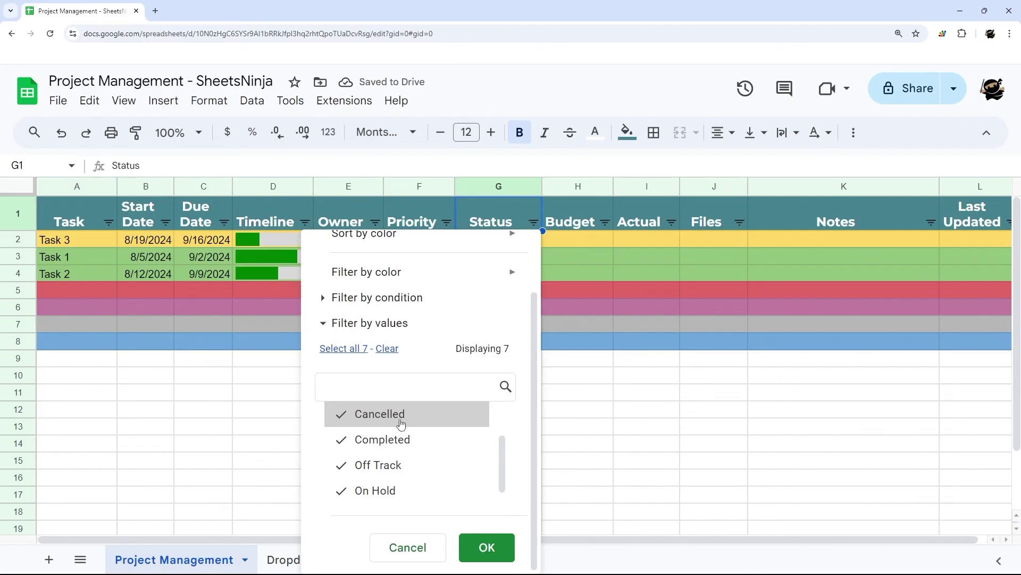
Filter the Status column to show only At Risk and Off Track rows
scroll(399, 446, "down", 1)
scroll(401, 442, "up", 3)
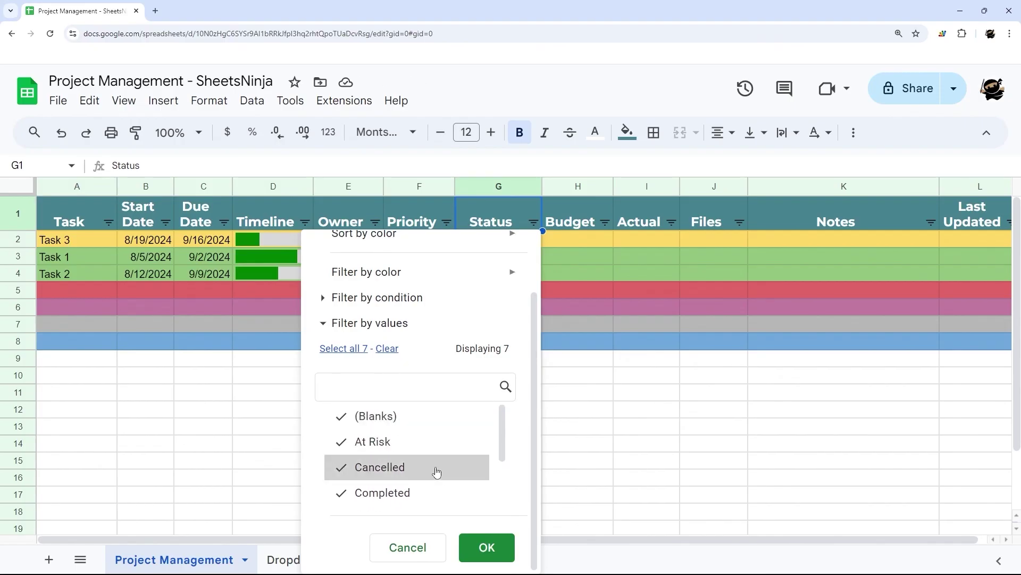
left_click(387, 354)
scroll(456, 425, "down", 3)
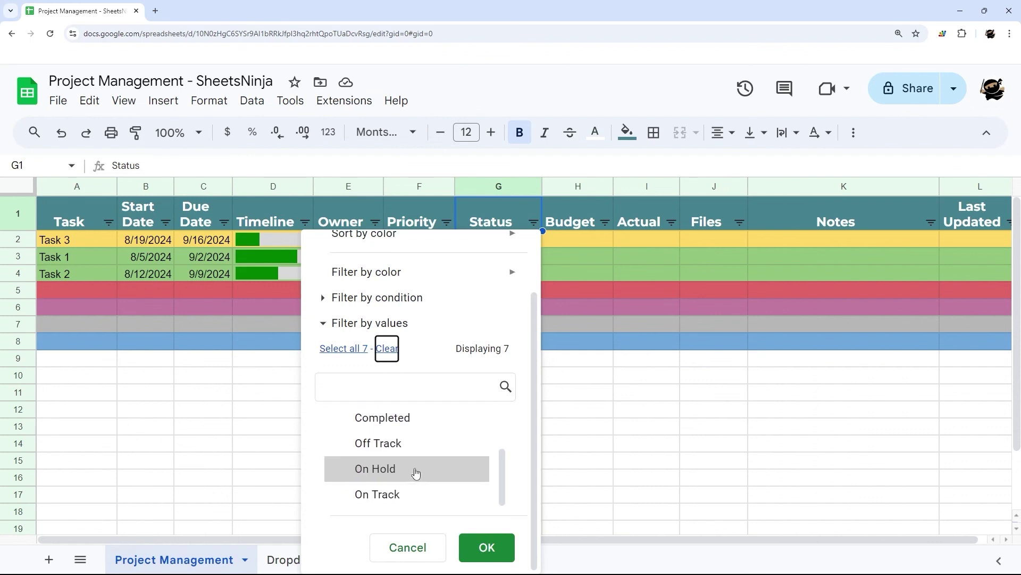
left_click(400, 444)
scroll(396, 456, "up", 2)
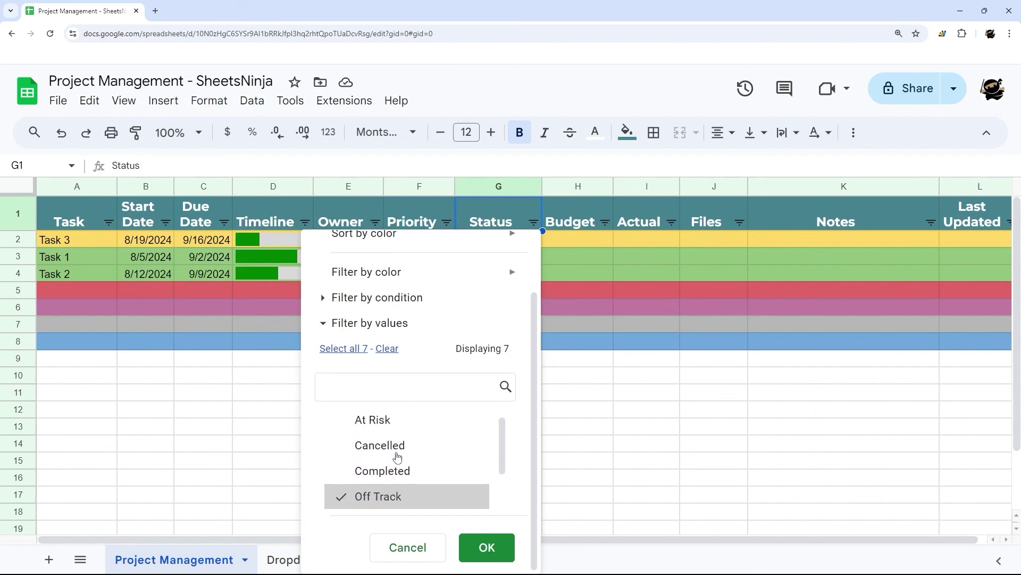
left_click(382, 420)
left_click(468, 545)
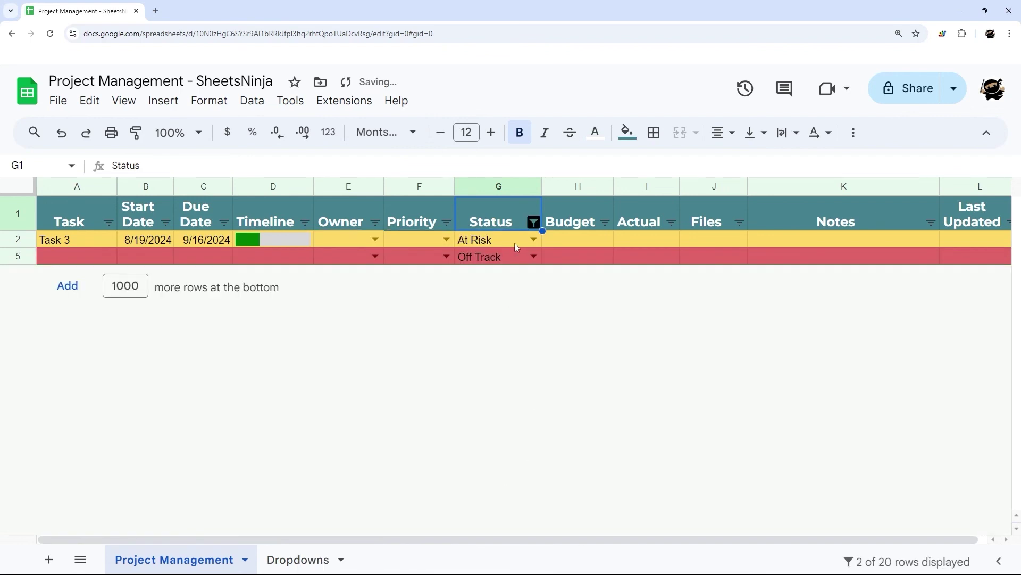
Reselect all 7 status values in the filter so every row shows again
left_click(534, 221)
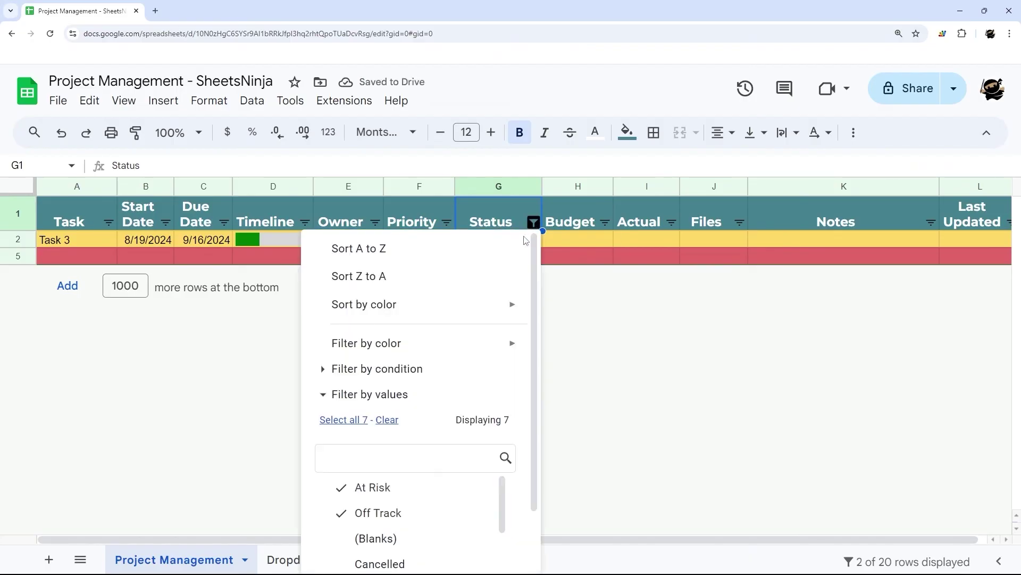
left_click(341, 420)
scroll(423, 445, "down", 2)
left_click(481, 543)
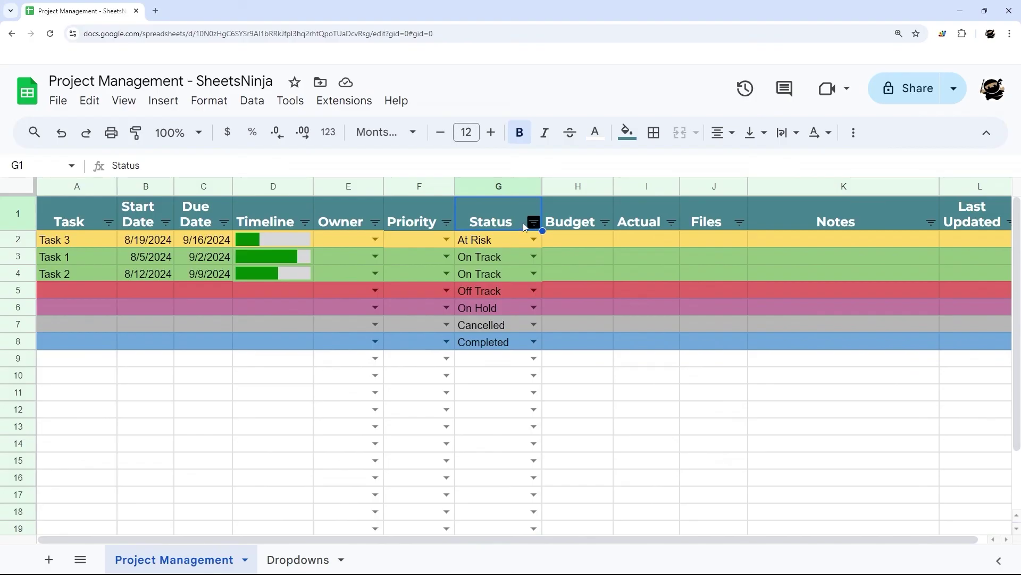
Drag the freeze bar below row 1 and scroll to confirm the headers stay fixed
left_click(447, 222)
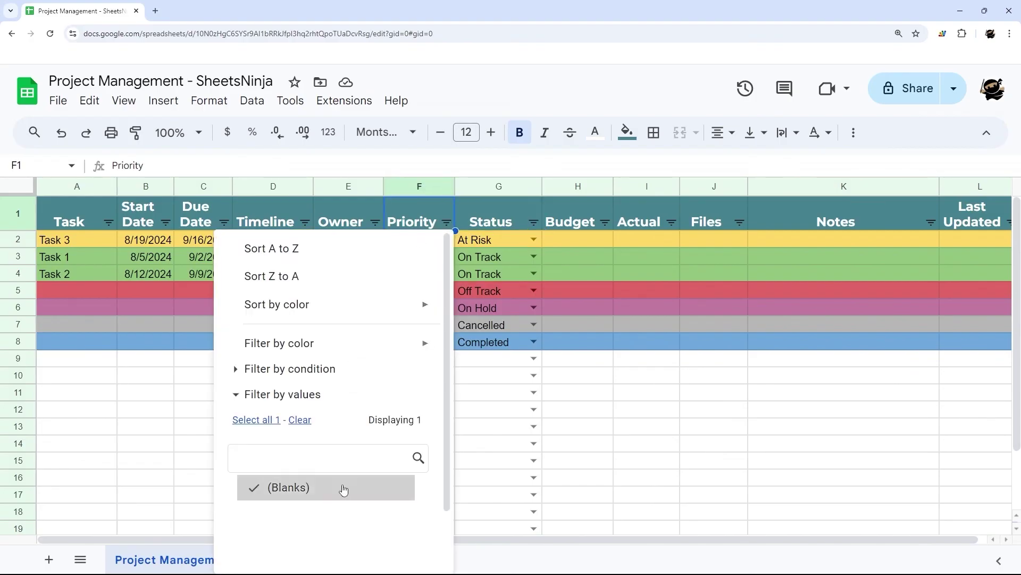
left_click(672, 337)
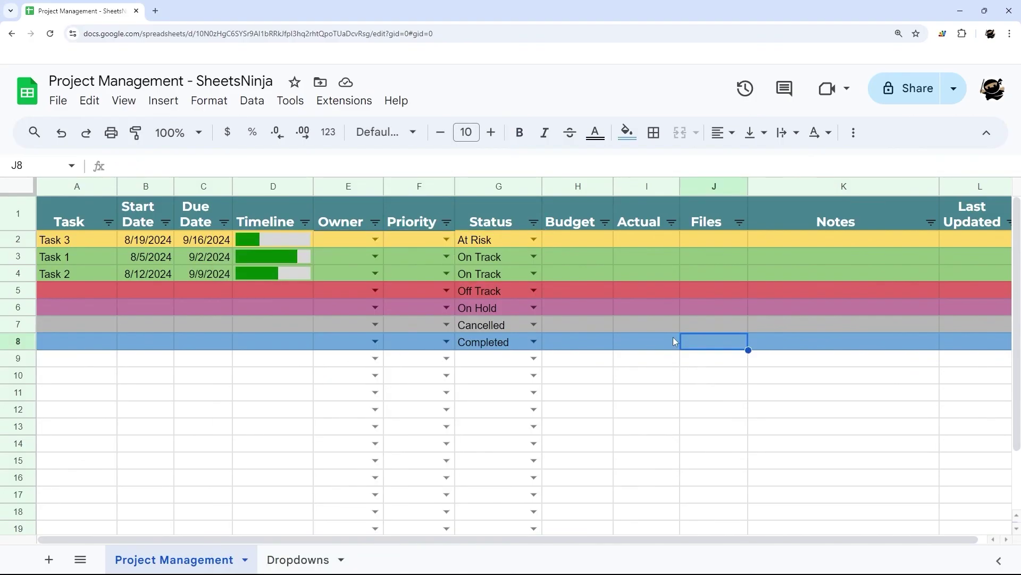
left_click(346, 215)
left_click_drag(19, 195, 21, 232)
scroll(212, 360, "down", 3)
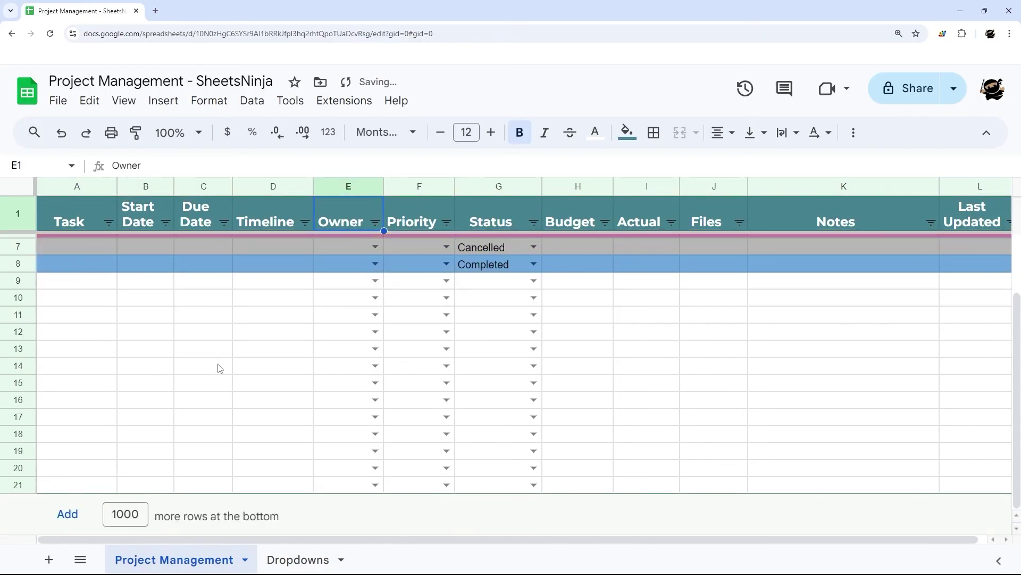
left_click(21, 218)
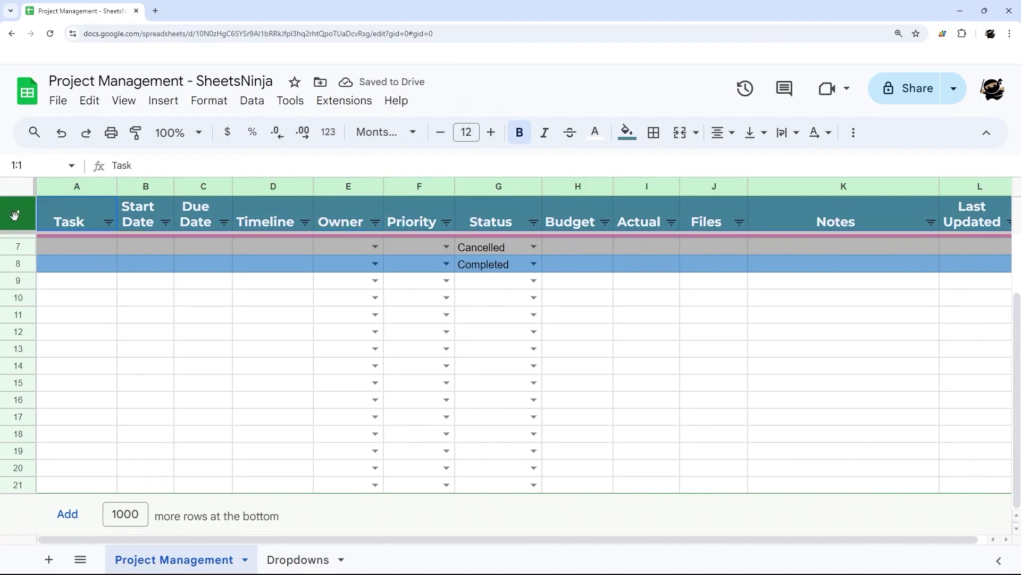
scroll(319, 345, "up", 3)
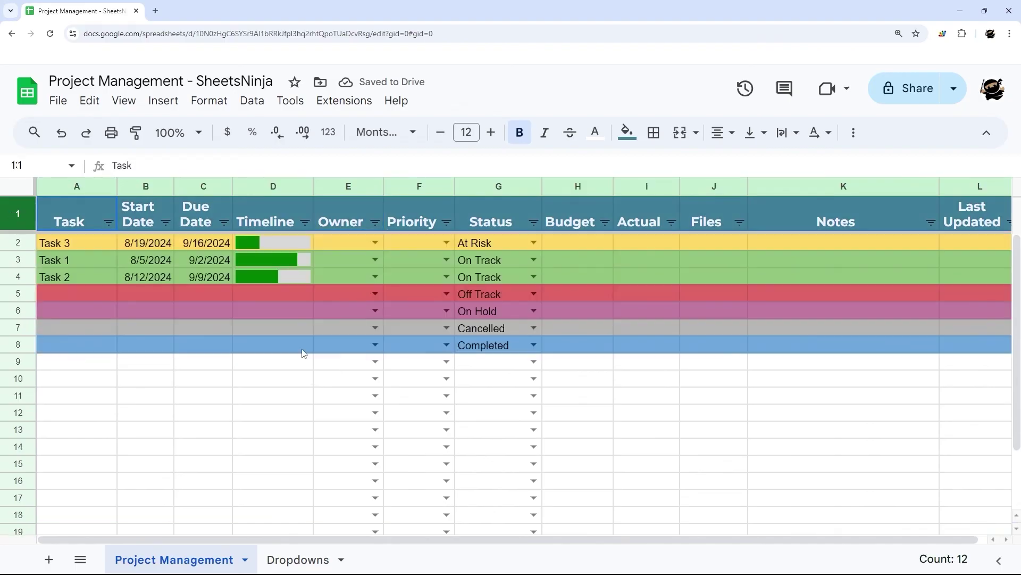
left_click(94, 250)
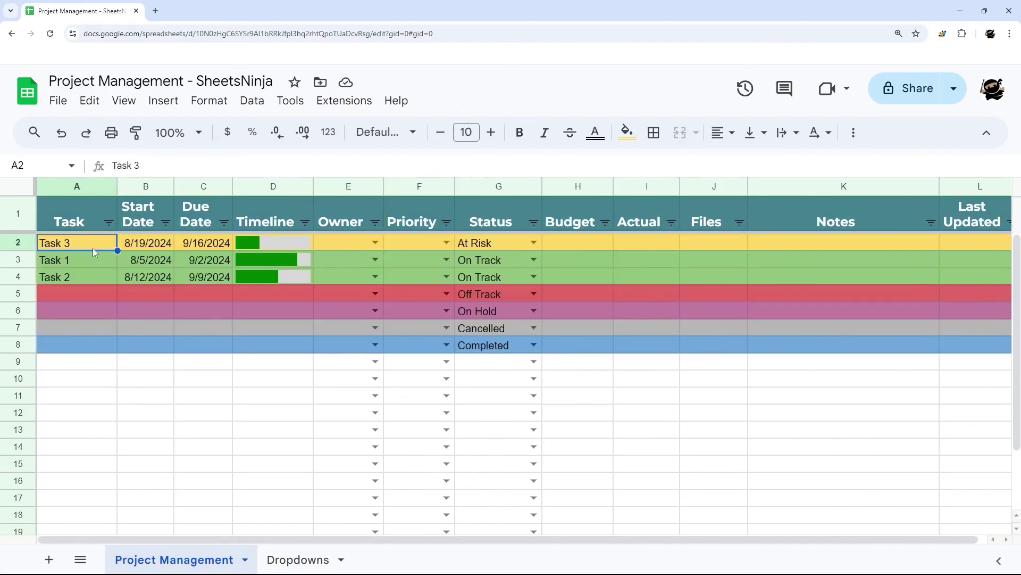